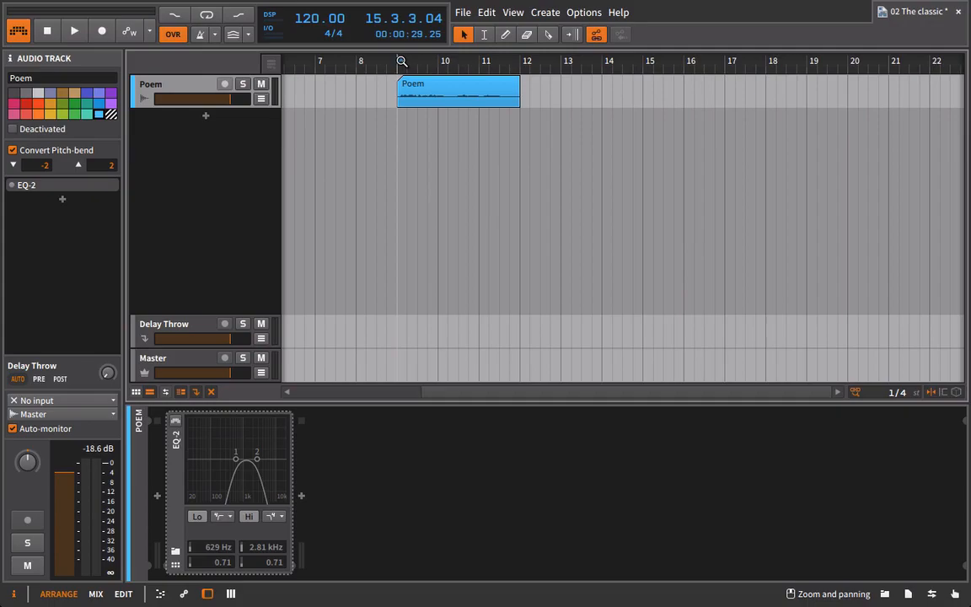
Play the Poem clip from bar 9 to listen to it, and move the play start marker to bar 11
left_click_drag(402, 61, 404, 101)
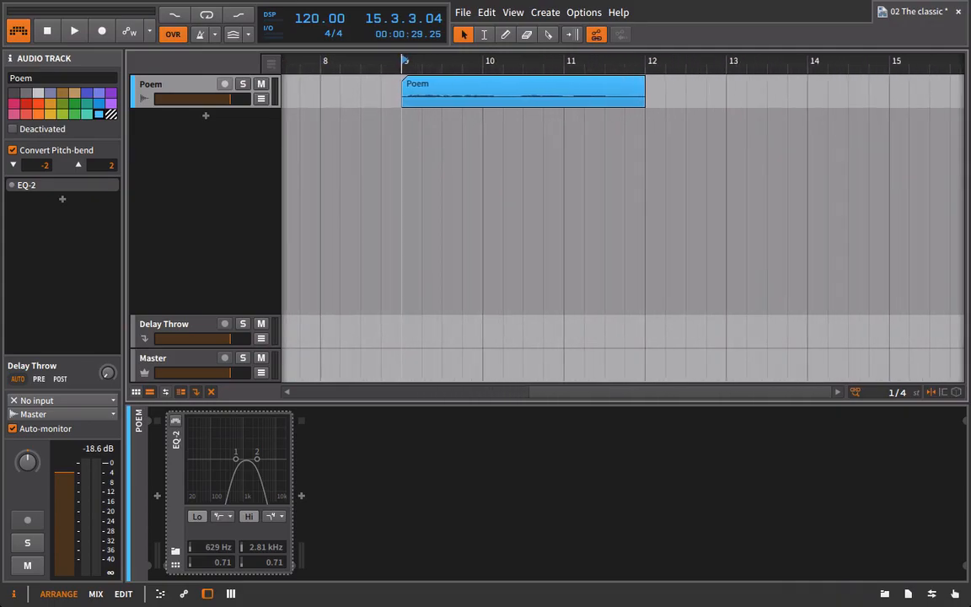
left_click(498, 85)
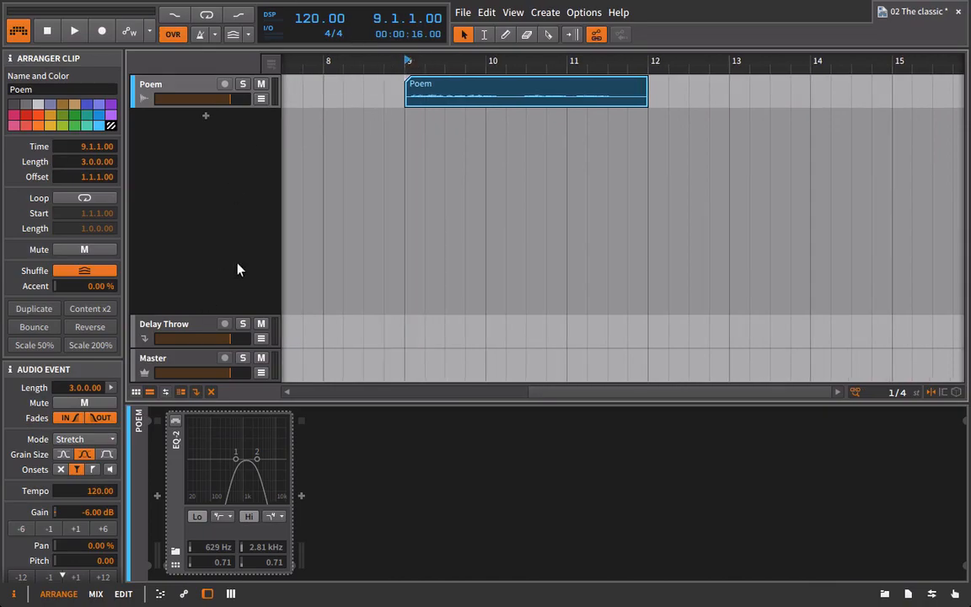
key("space")
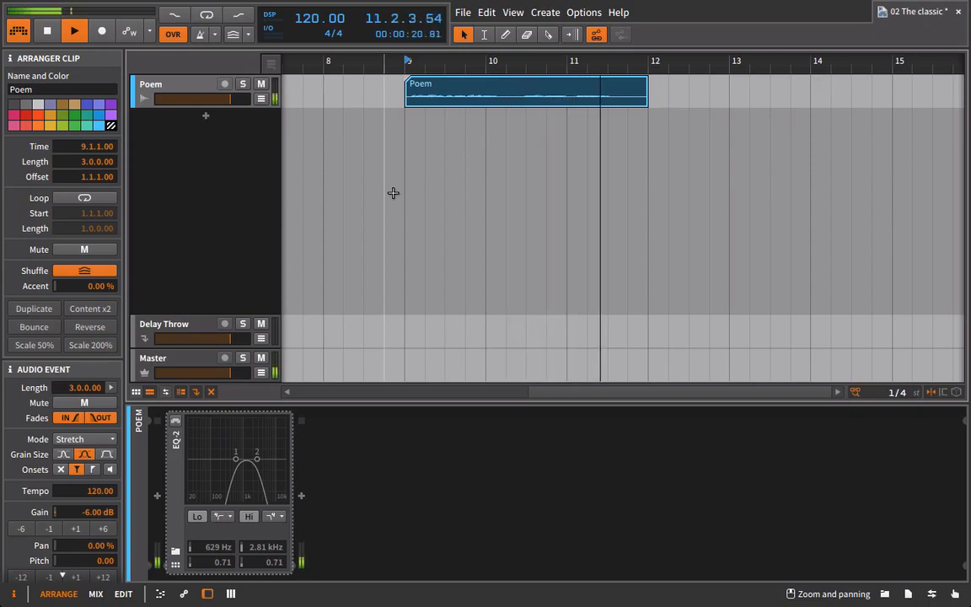
key("space")
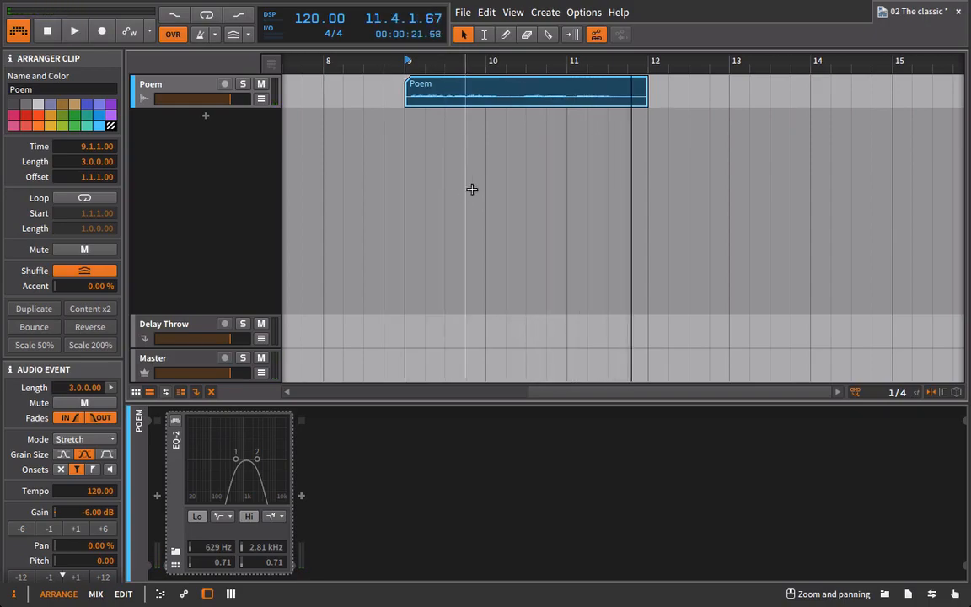
left_click(581, 64)
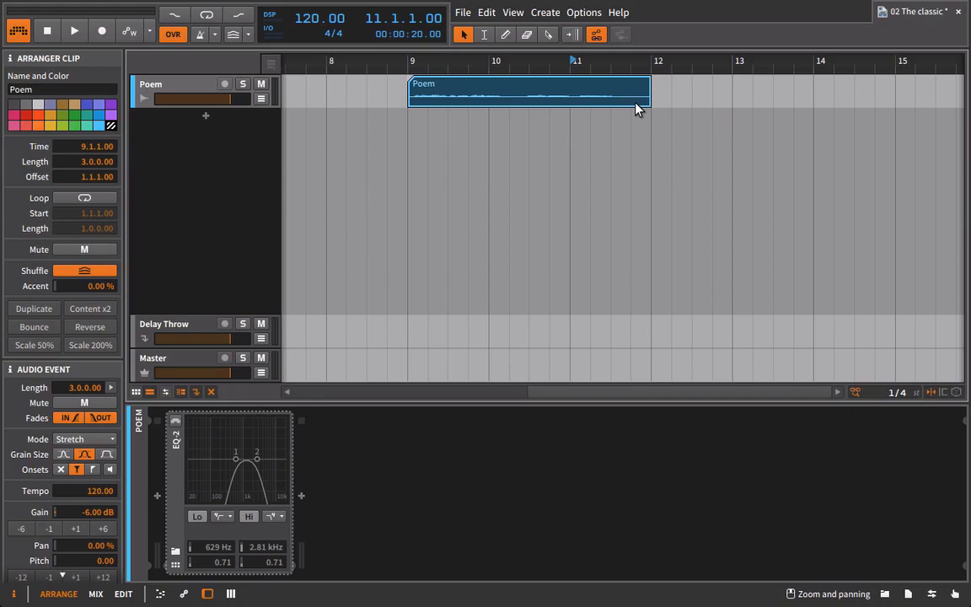
Add a Delay-1 device to the Delay Throw effect track, with delay time 4 and feedback at minimum
left_click(168, 334)
left_click(884, 595)
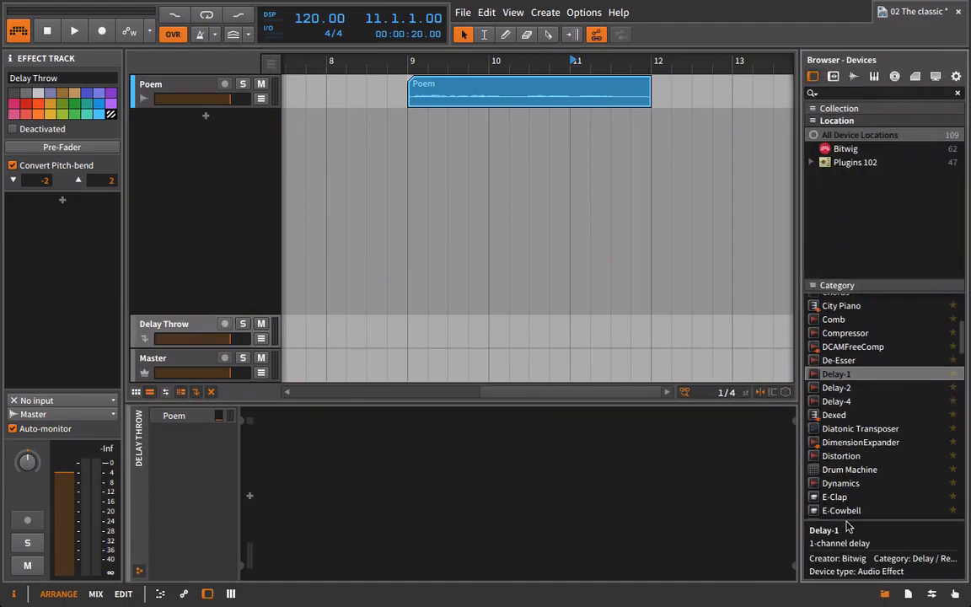
left_click_drag(844, 375, 649, 527)
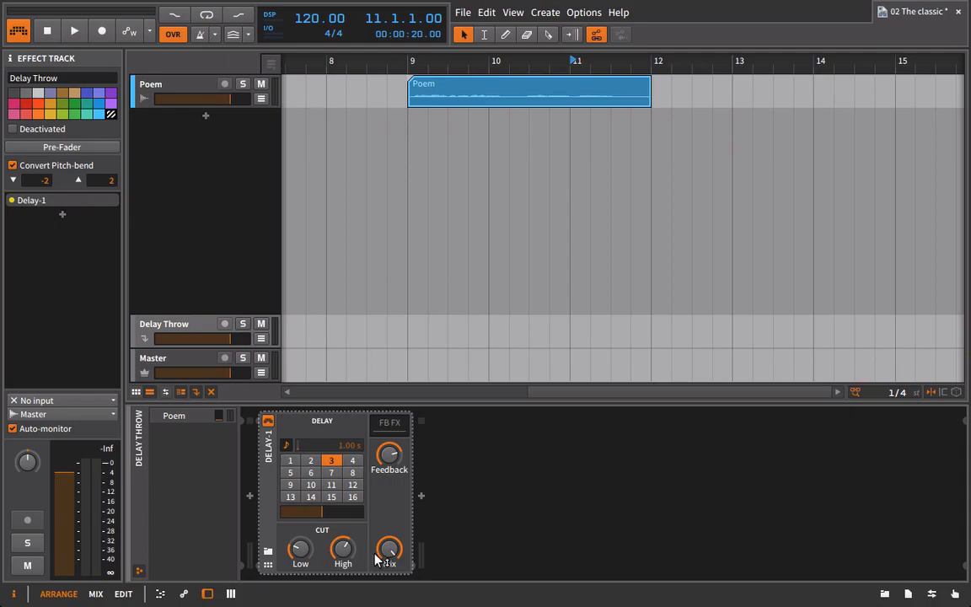
left_click(358, 460)
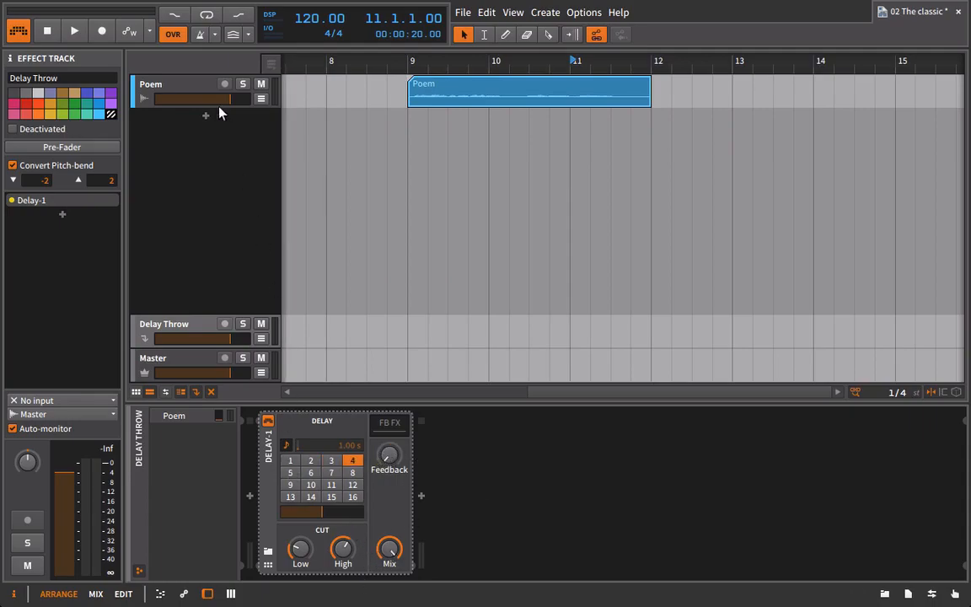
Audition the Poem track from bar 9 with its Delay Throw send fully raised, and reset the send to its default
left_click(187, 88)
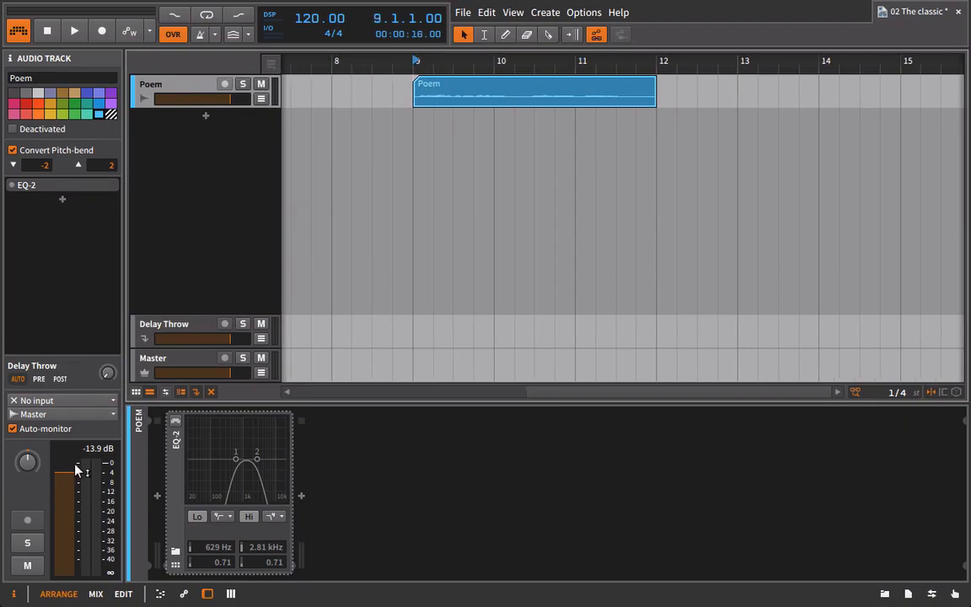
left_click_drag(106, 381, 106, 278)
key("space")
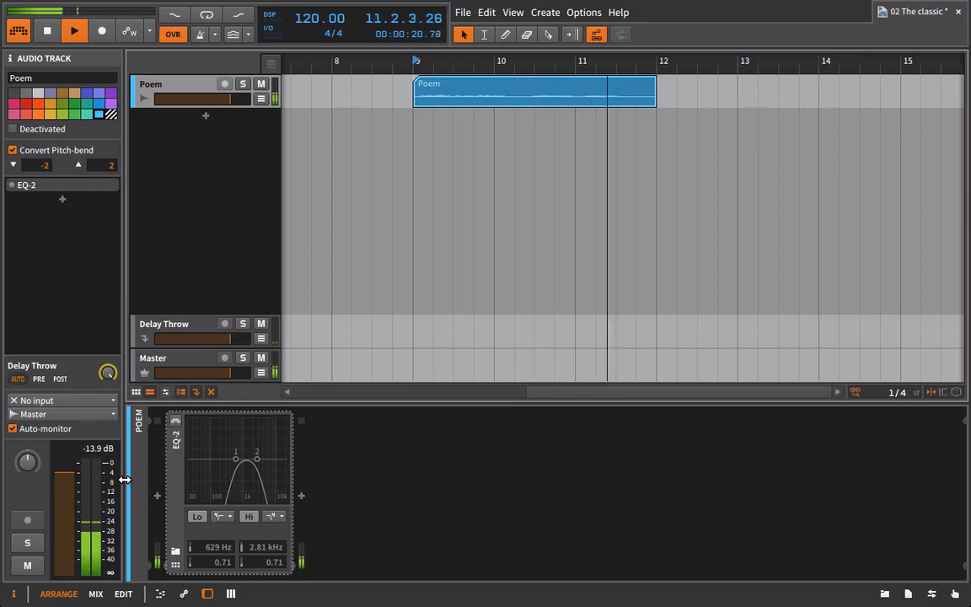
key("space")
key("space")
key("space")
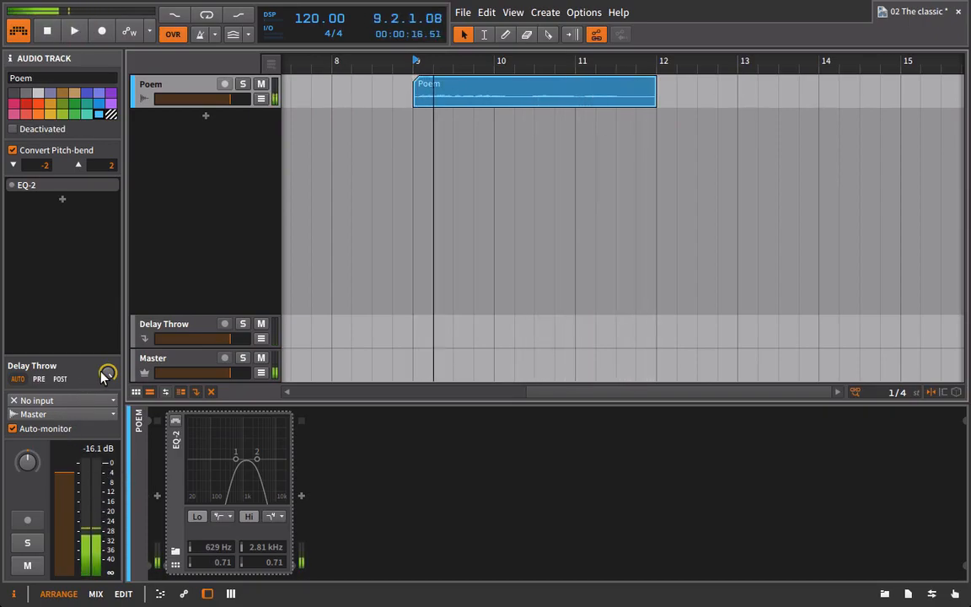
double_click(103, 375)
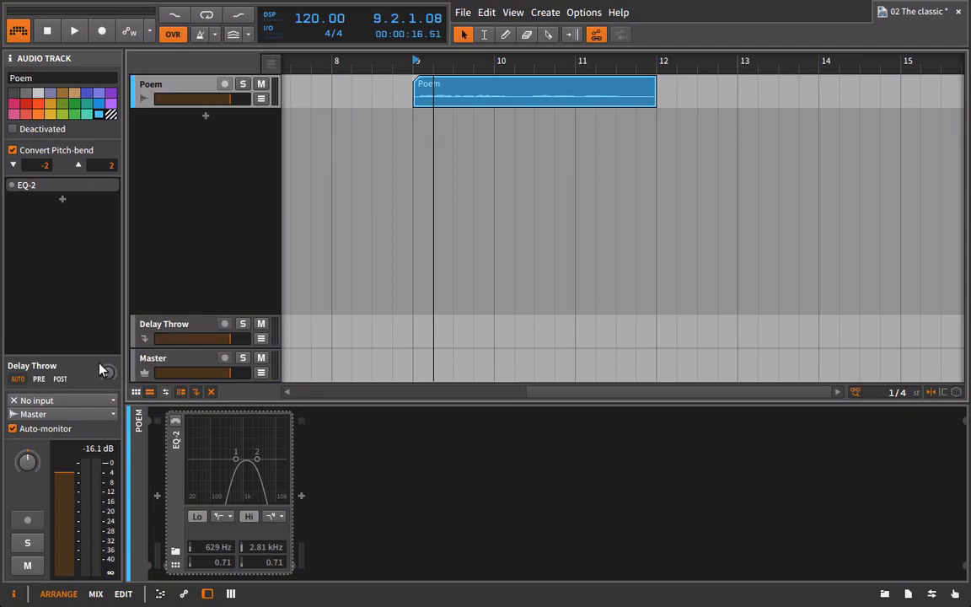
Record Delay Throw send automation on the Poem track, raising the send only for the word after bar 11, and play back the automation lane
left_click(584, 58)
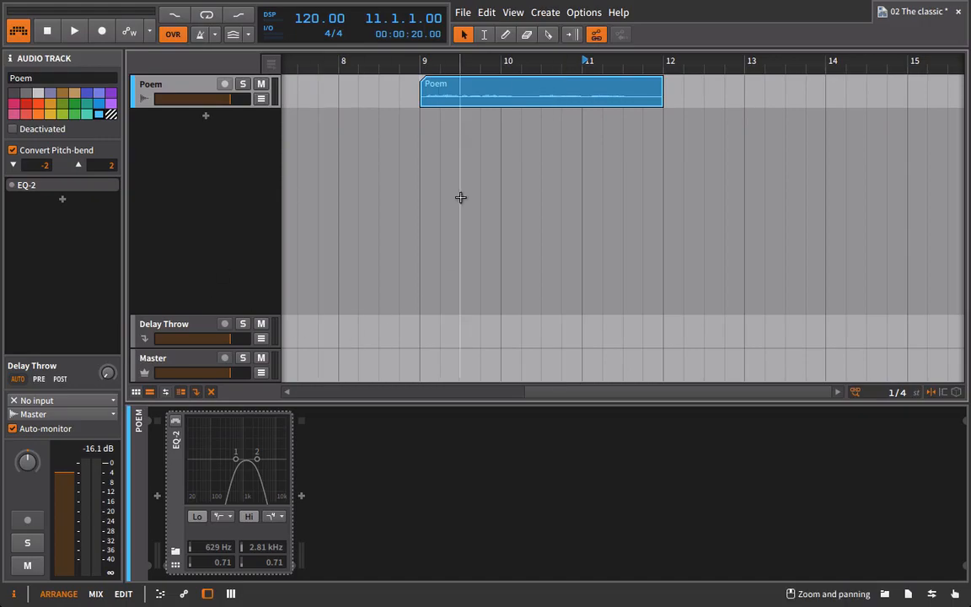
left_click(428, 61)
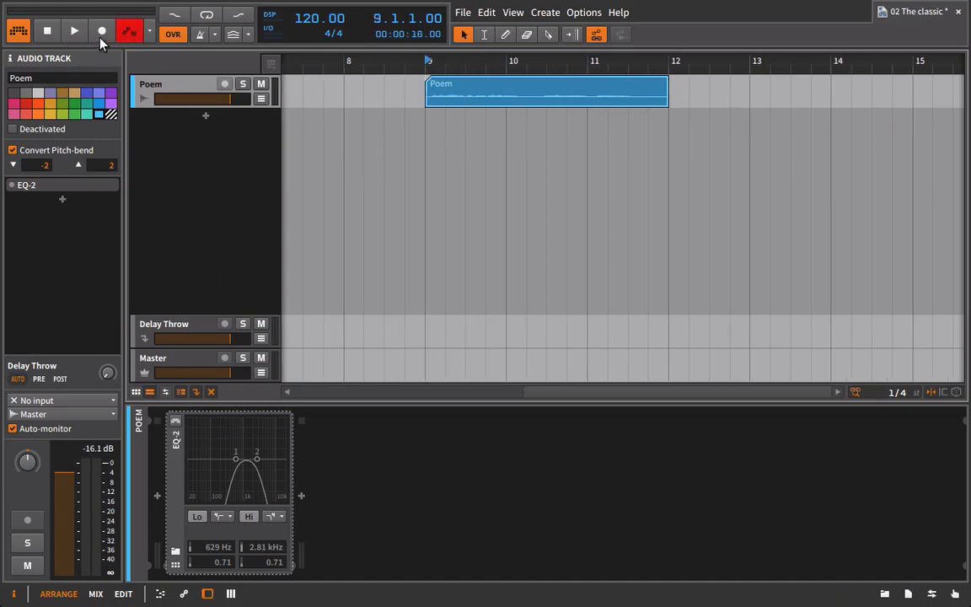
left_click(75, 31)
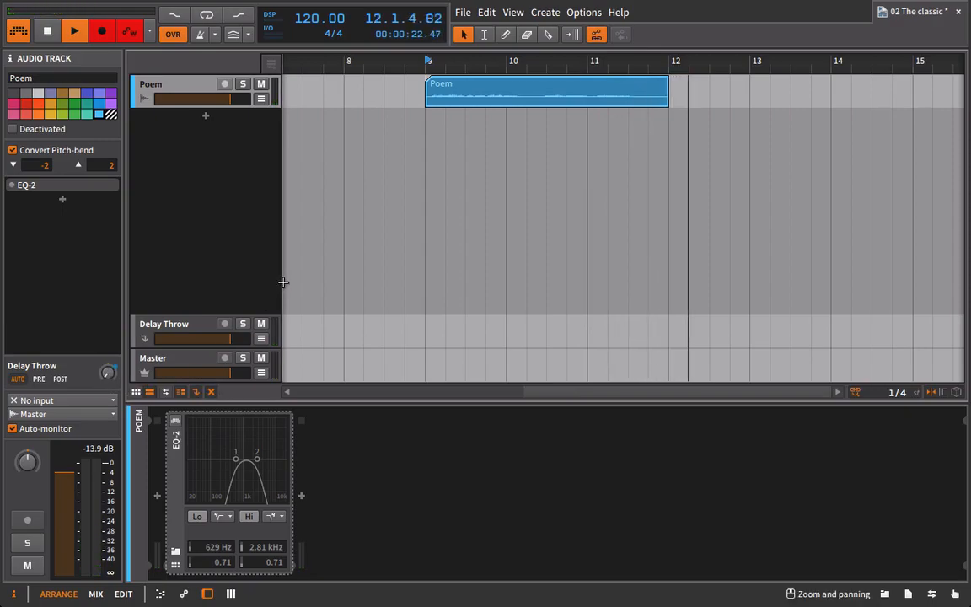
key("space")
left_click(261, 99)
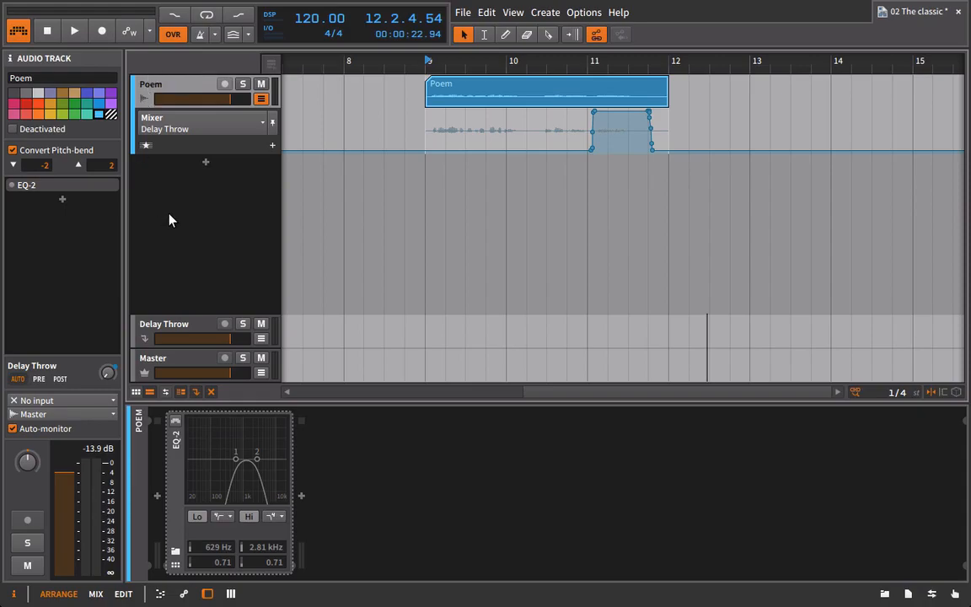
key("space")
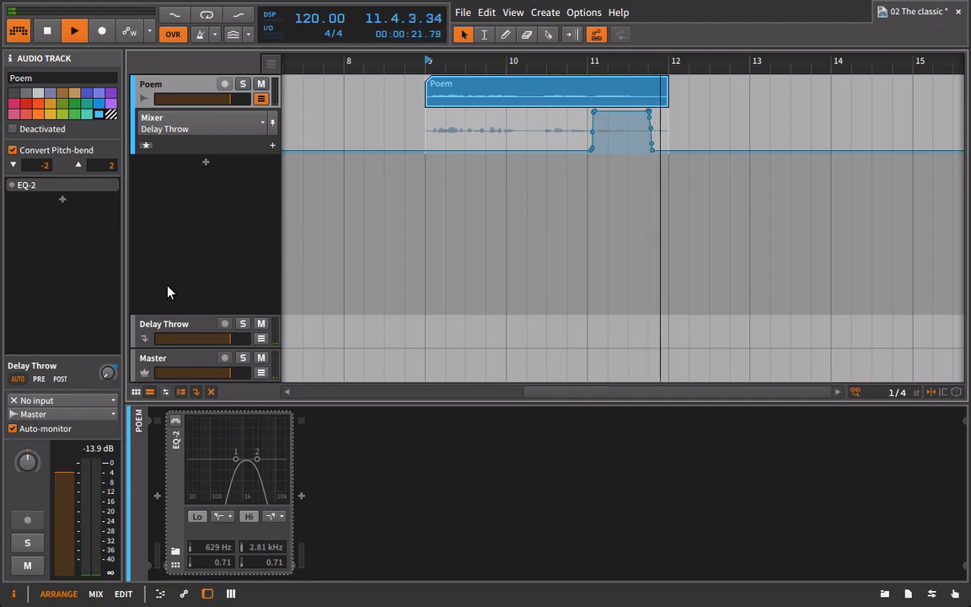
key("space")
Set the Delay Throw track's Delay-1 to time 8 with more feedback, a higher low cut and a lower high cut, and audition it
left_click(167, 332)
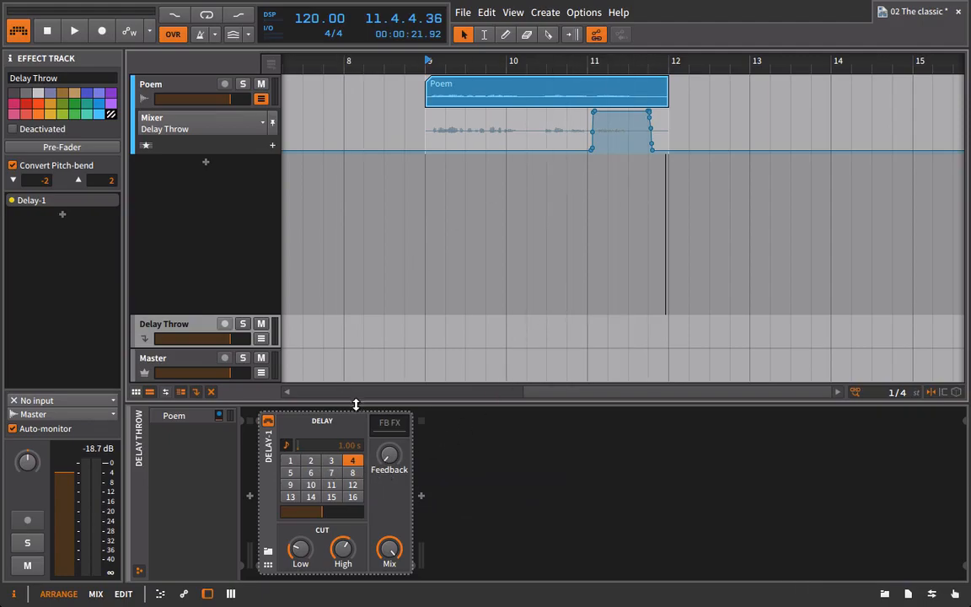
left_click(353, 472)
left_click_drag(390, 459, 392, 447)
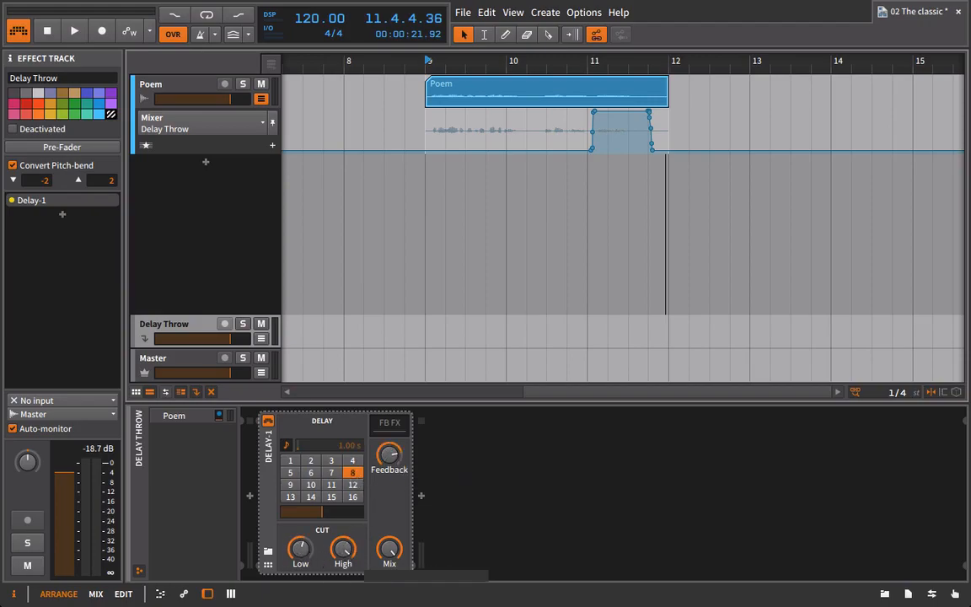
key("space")
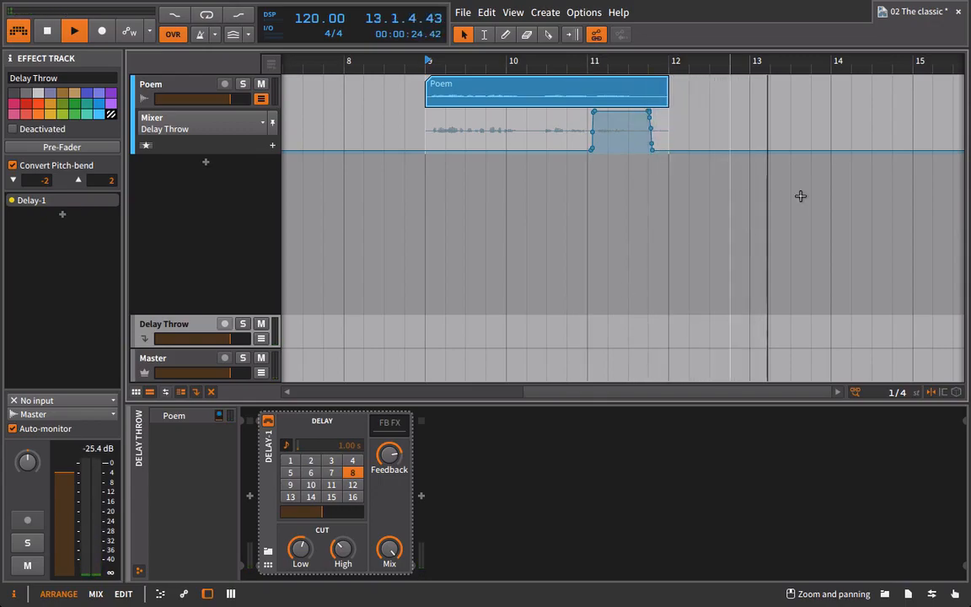
key("space")
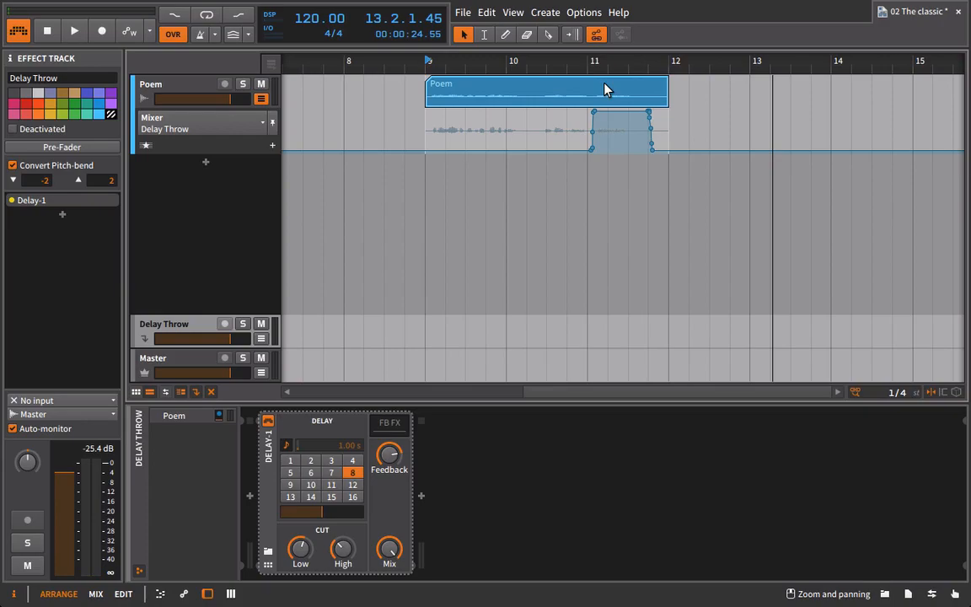
Enable the EQ-2 device on the Poem track, show the device browser, and solo the track
mouse_move(594, 136)
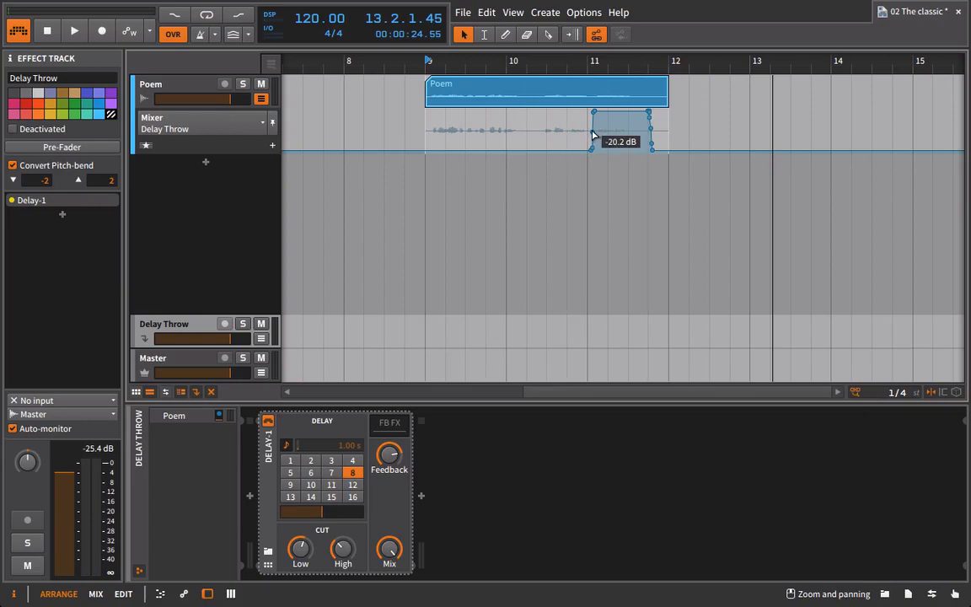
left_click(193, 85)
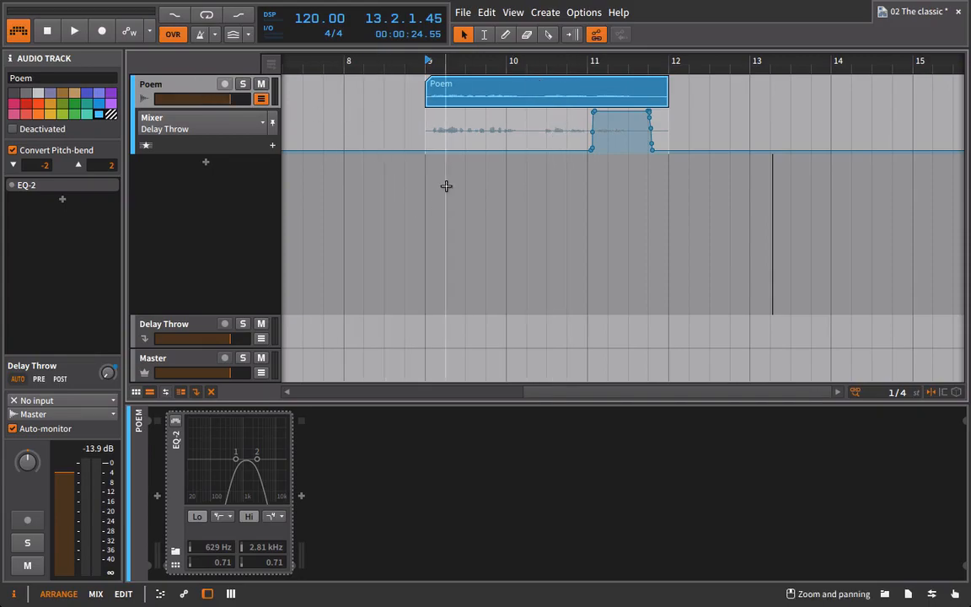
left_click(174, 418)
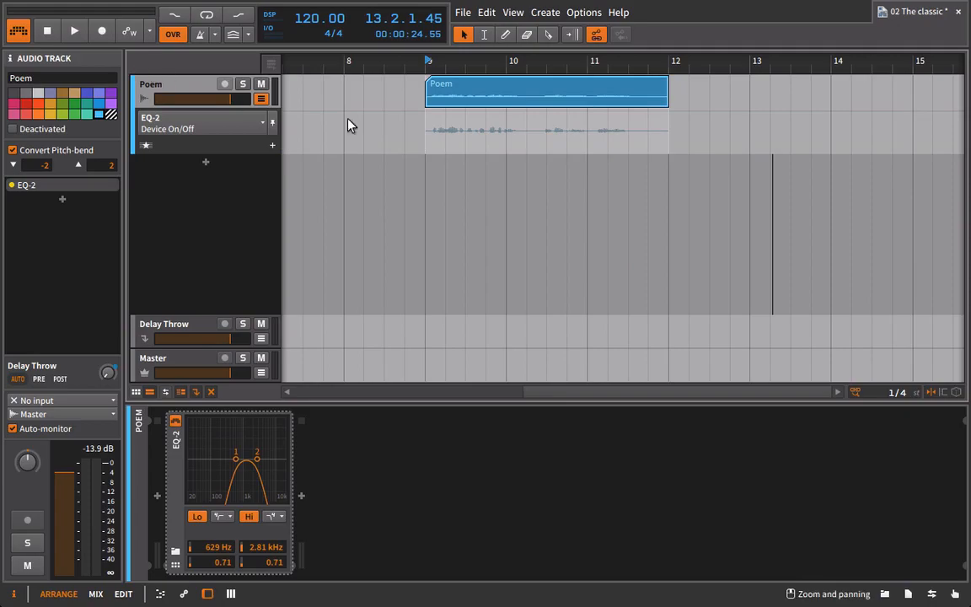
left_click(883, 594)
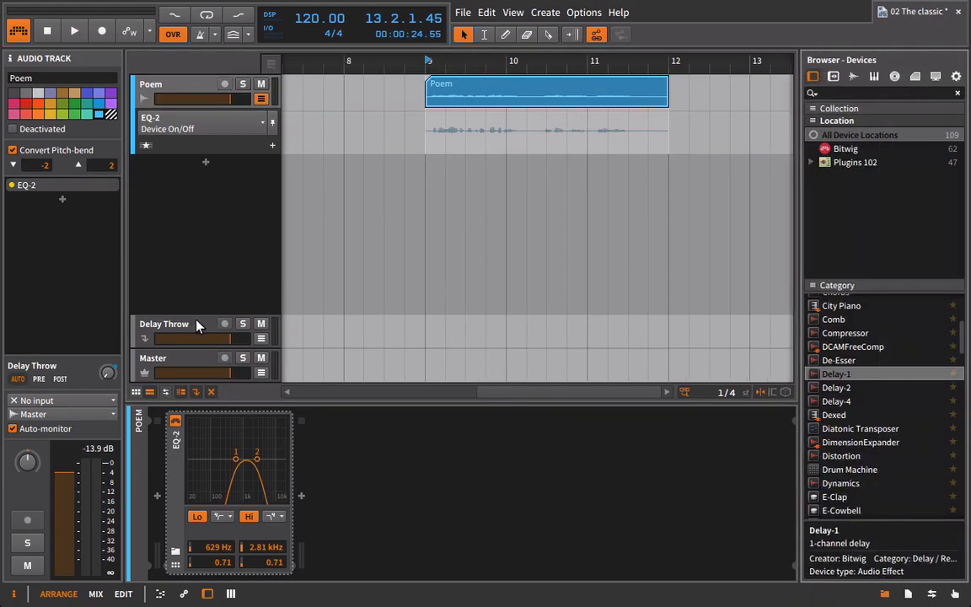
left_click(242, 84)
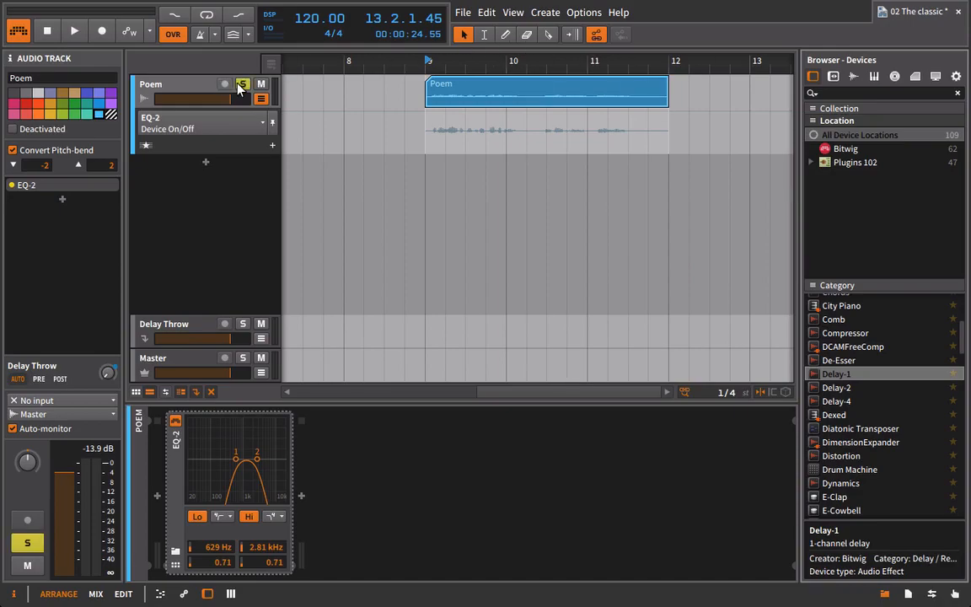
Delete the Delay Throw send automation points between bars 11 and 12 on the Poem track
left_click(109, 374)
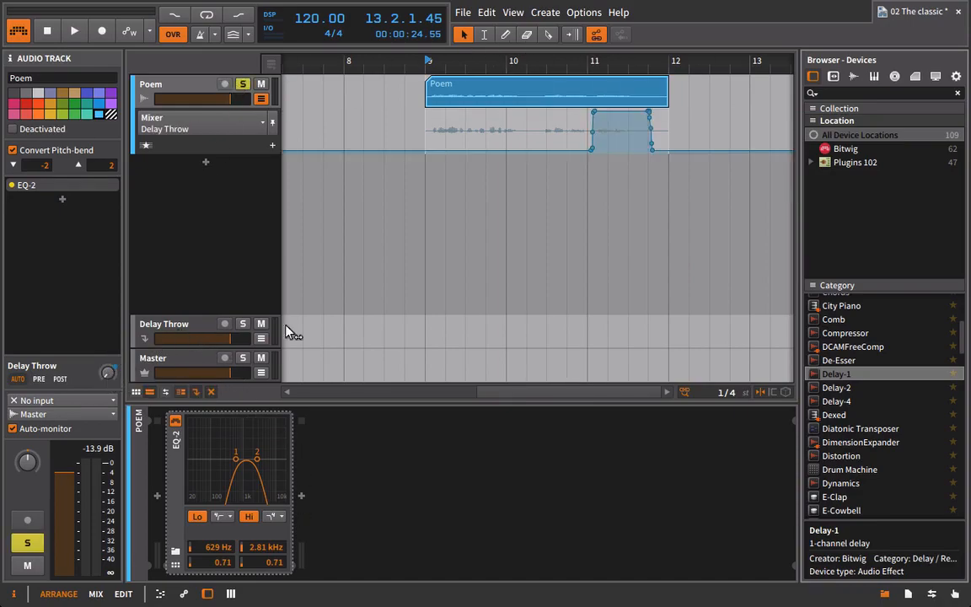
left_click_drag(527, 148, 694, 100)
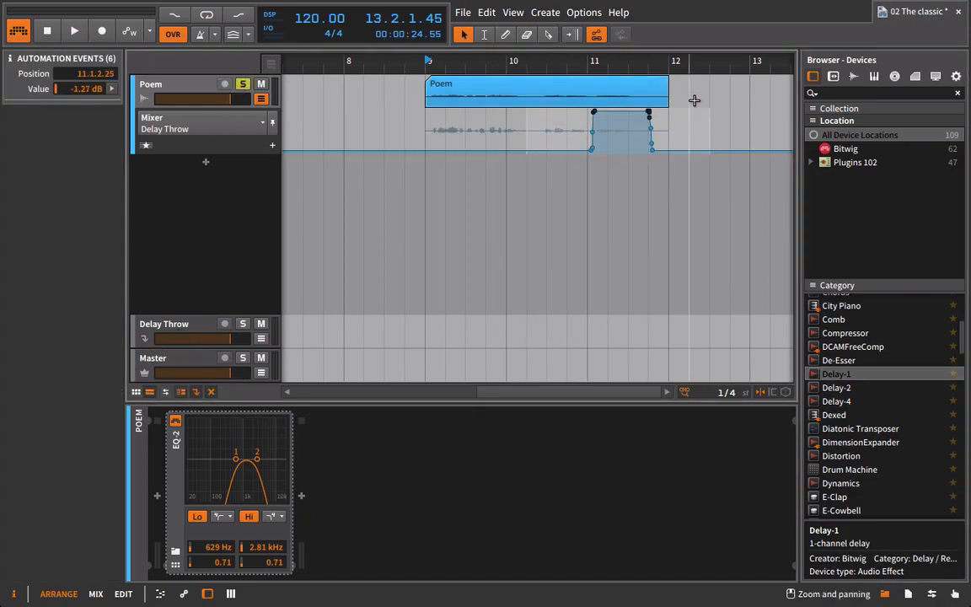
left_click(694, 100)
left_click_drag(574, 117, 744, 191)
key("Delete")
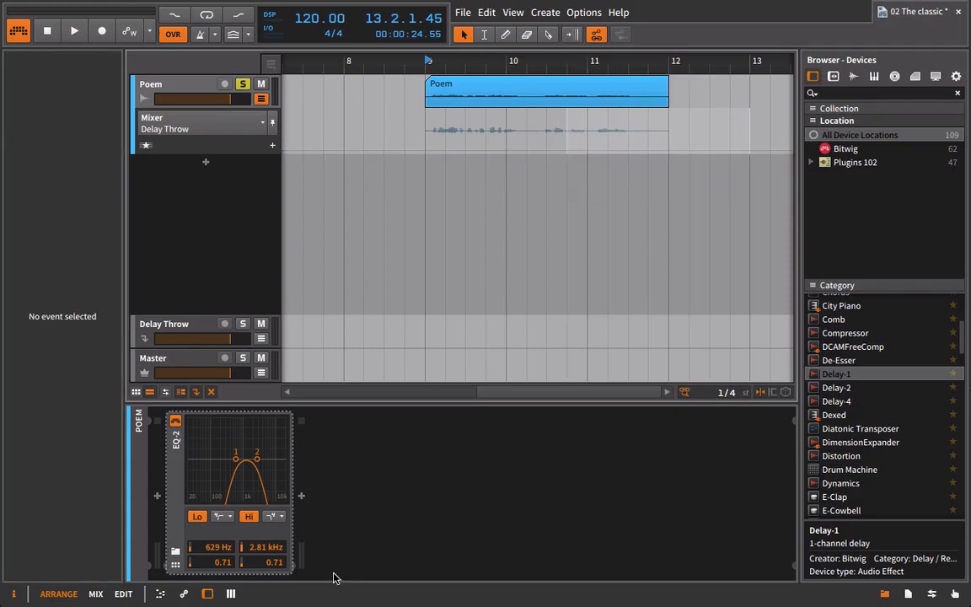
Filter the device browser to Bitwig devices and add Chorus after EQ-2 on the Poem track
scroll(874, 447, "up", 2)
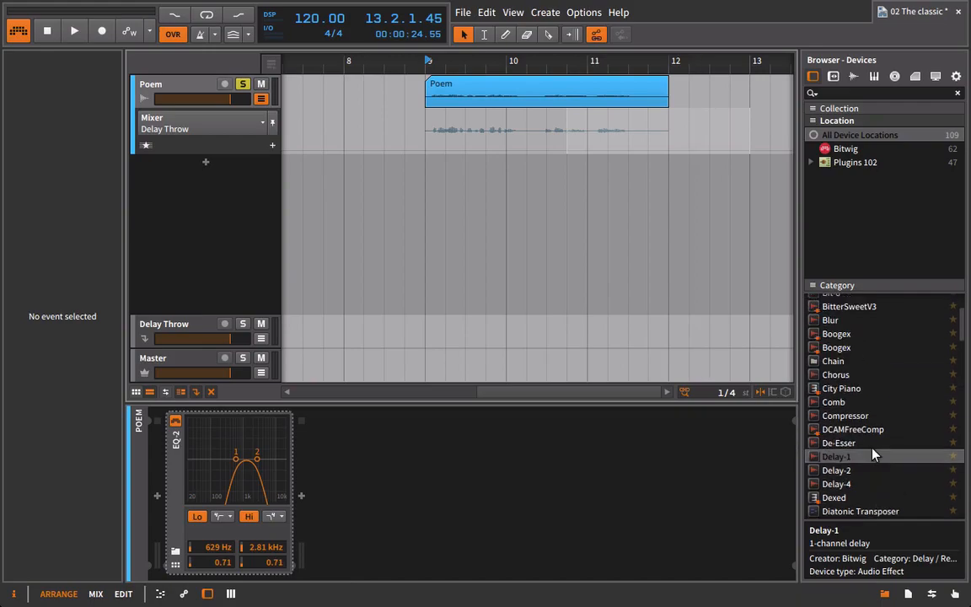
left_click(880, 164)
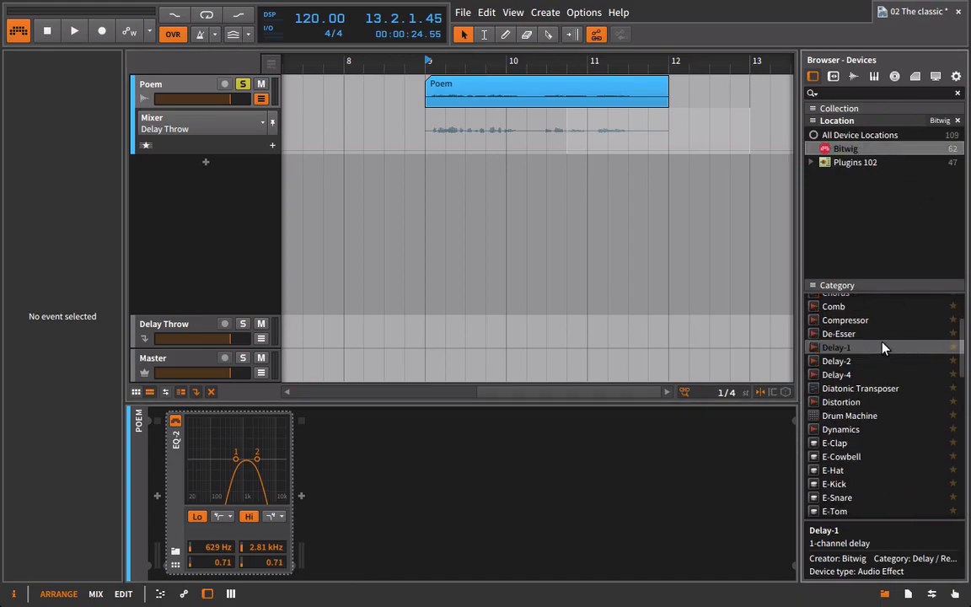
scroll(883, 347, "up", 3)
left_click_drag(836, 362, 567, 424)
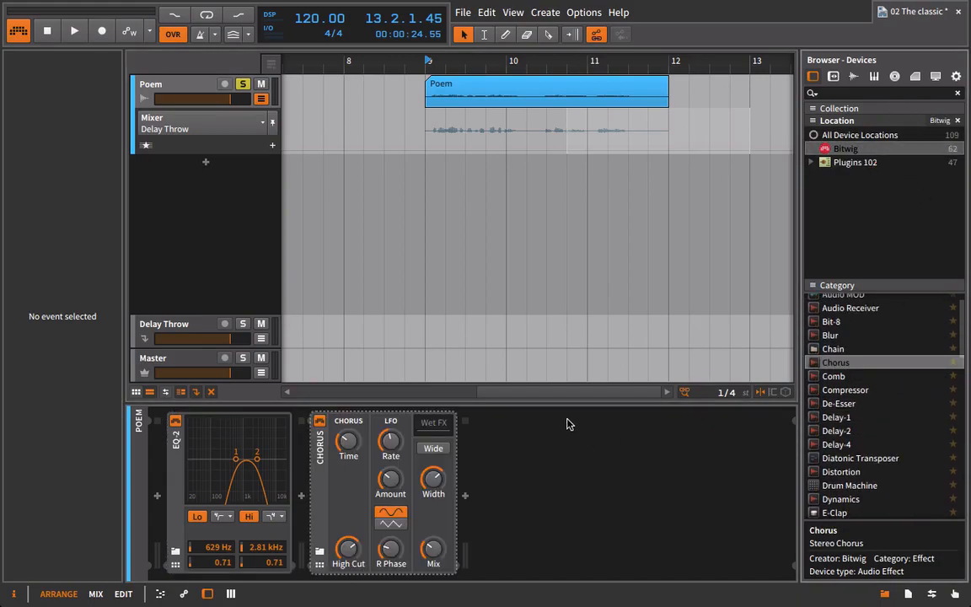
Raise the Chorus time, rate, amount and mix while playing the Poem clip, and hide the device browser
key("space")
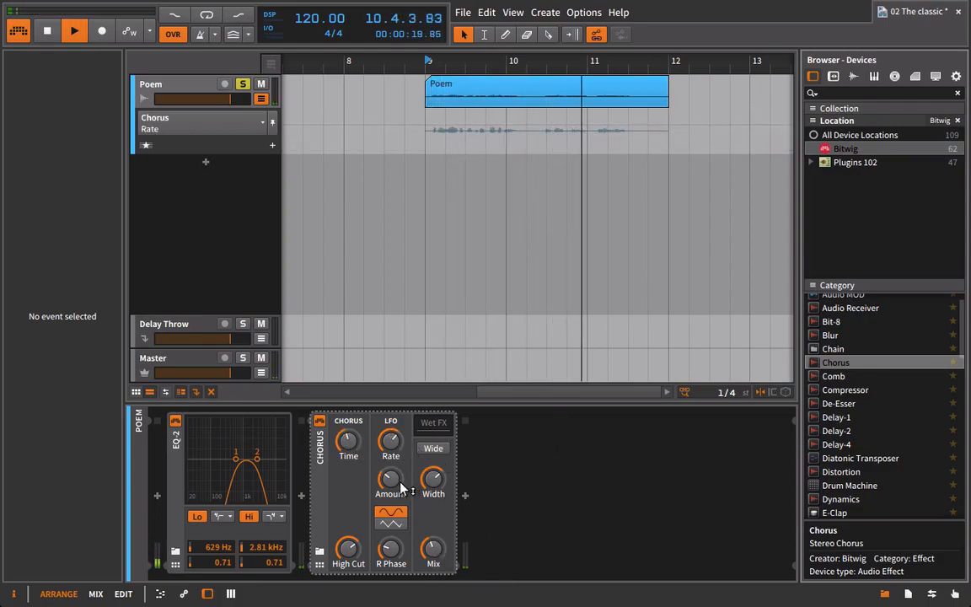
left_click_drag(400, 483, 400, 458)
left_click(883, 596)
key("space")
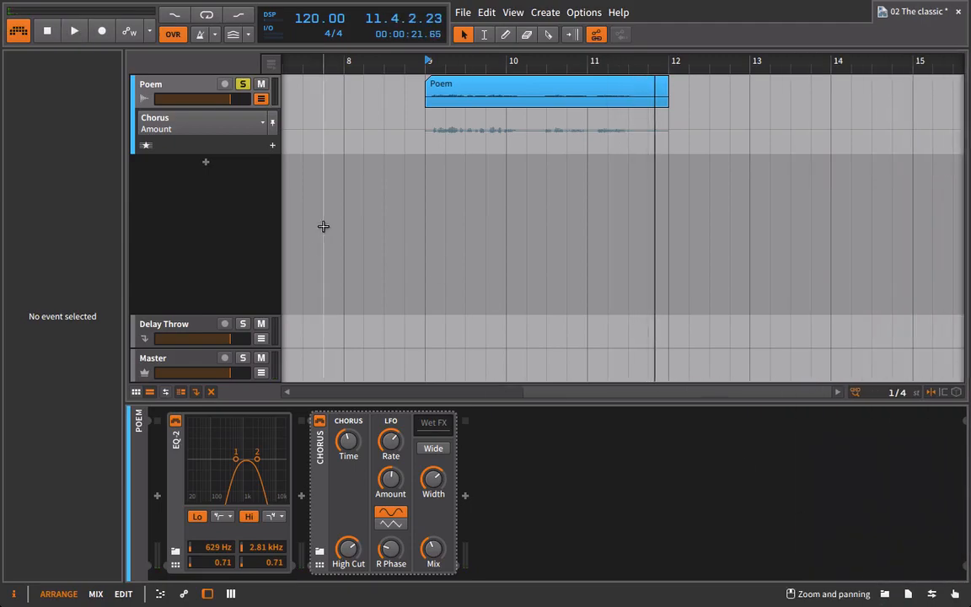
Show the Delay Throw send automation on the Poem track and draw two points near bar 11, jumping from minimum to maximum
left_click(196, 320)
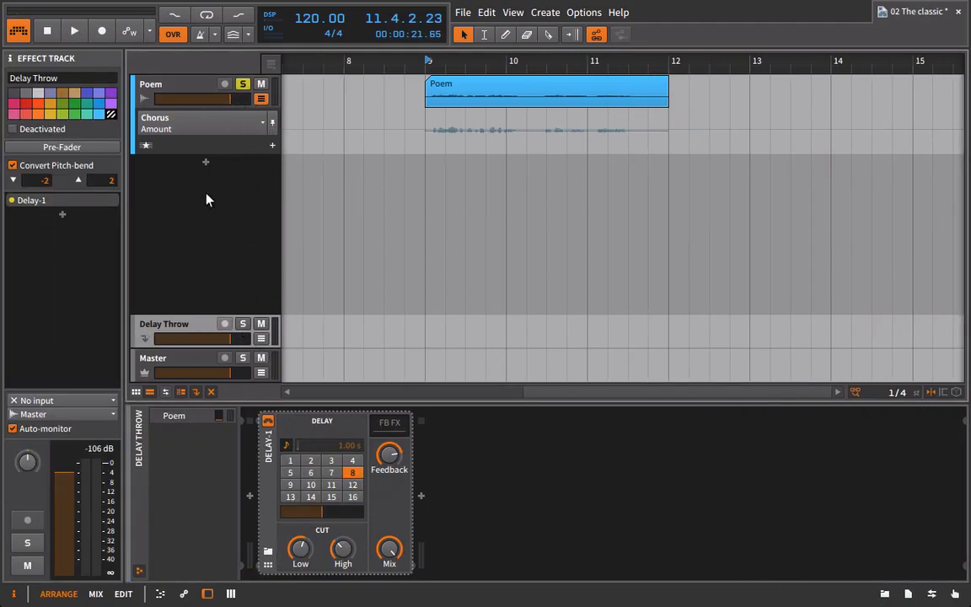
left_click(148, 80)
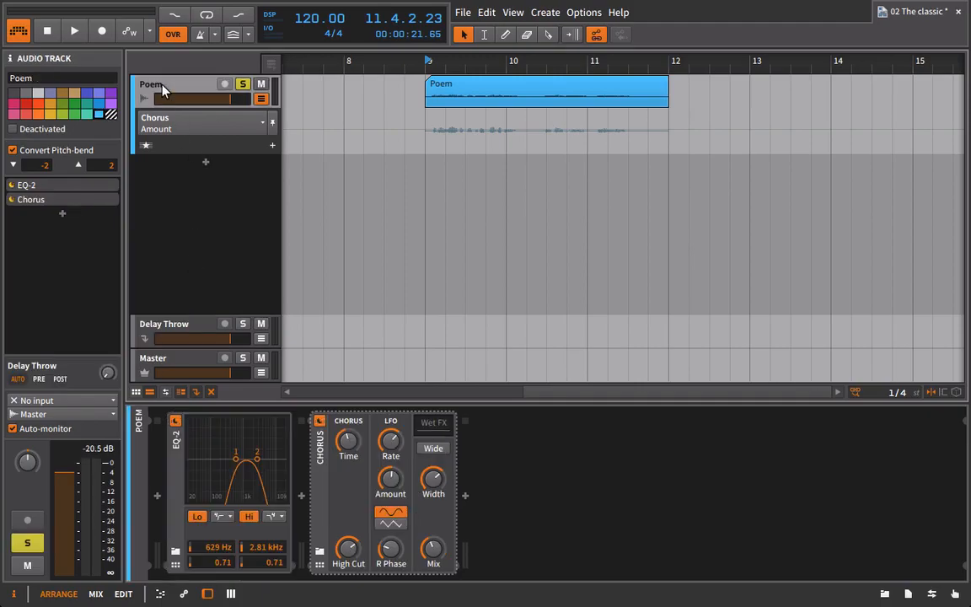
left_click(101, 338)
left_click_drag(588, 61, 479, 65)
left_click(491, 150)
left_click_drag(498, 150, 497, 111)
Play from bar 11 and move the minimum-level Delay Throw automation point back to 11.1.1.00
left_click(486, 63)
key("space")
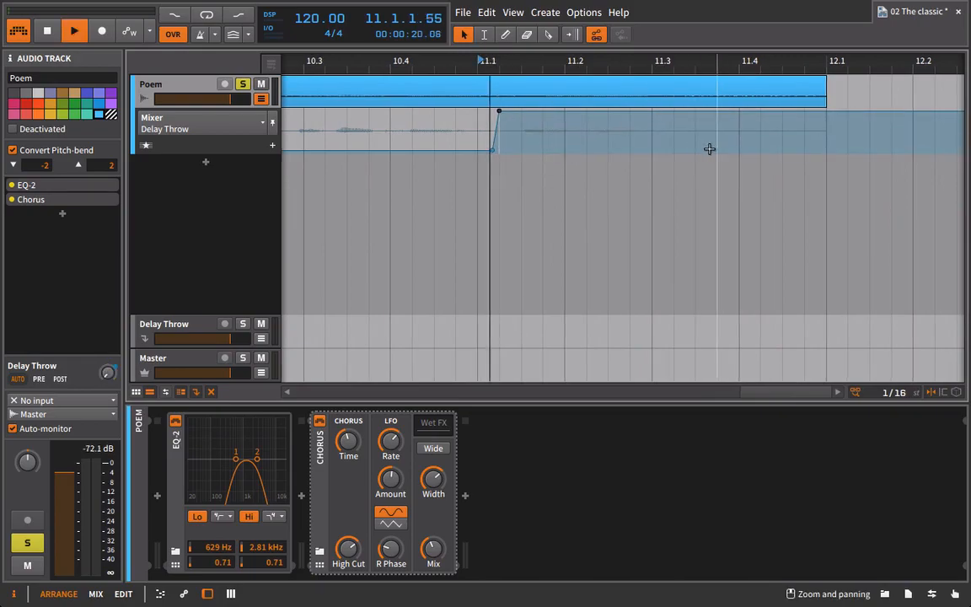
left_click_drag(492, 150, 477, 151)
key("space")
scroll(476, 61, "down", 6)
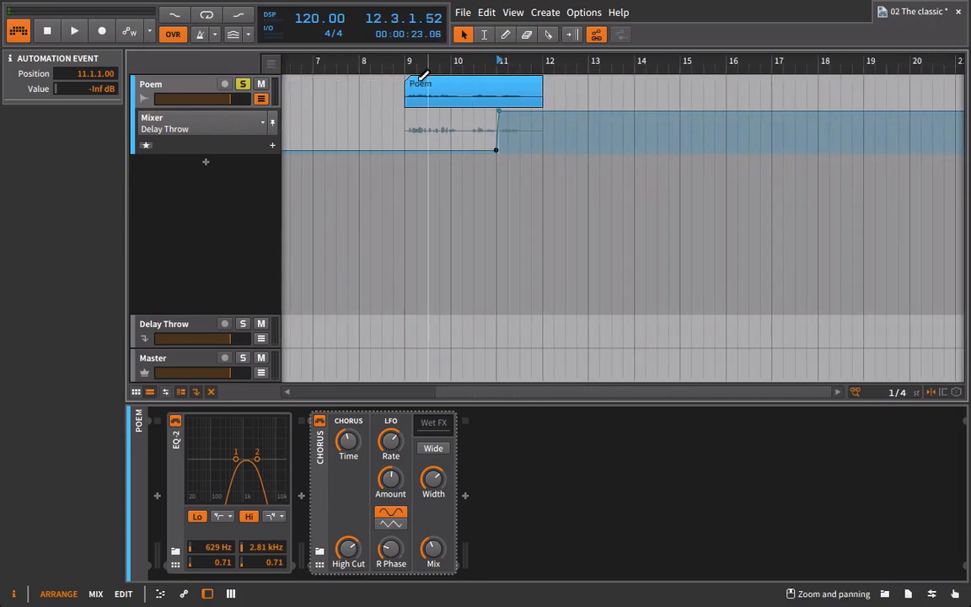
Play the Poem clip from bar 9 to hear the delay throw, comparing the device chains of the Poem and Delay Throw tracks
left_click(403, 62)
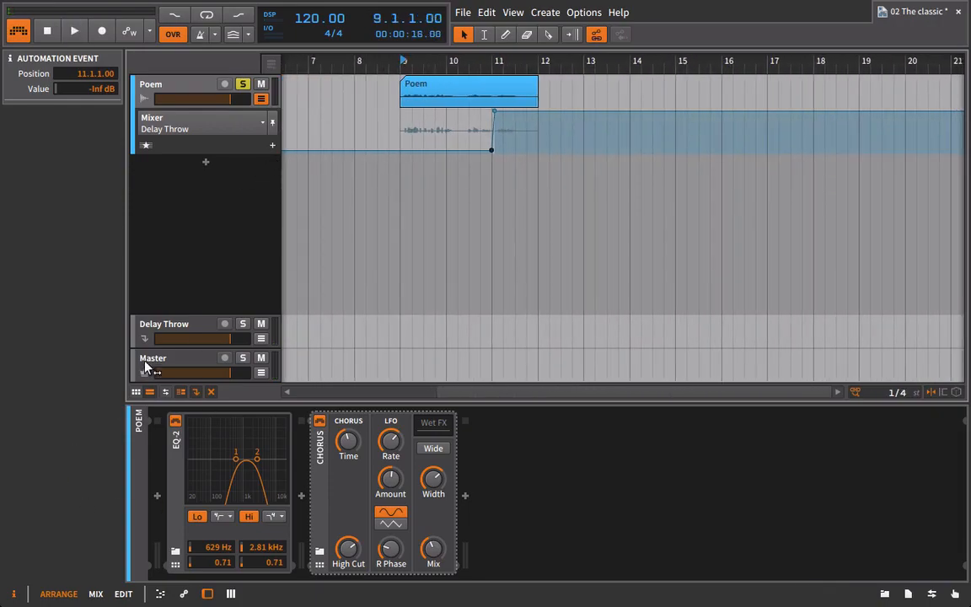
left_click(141, 321)
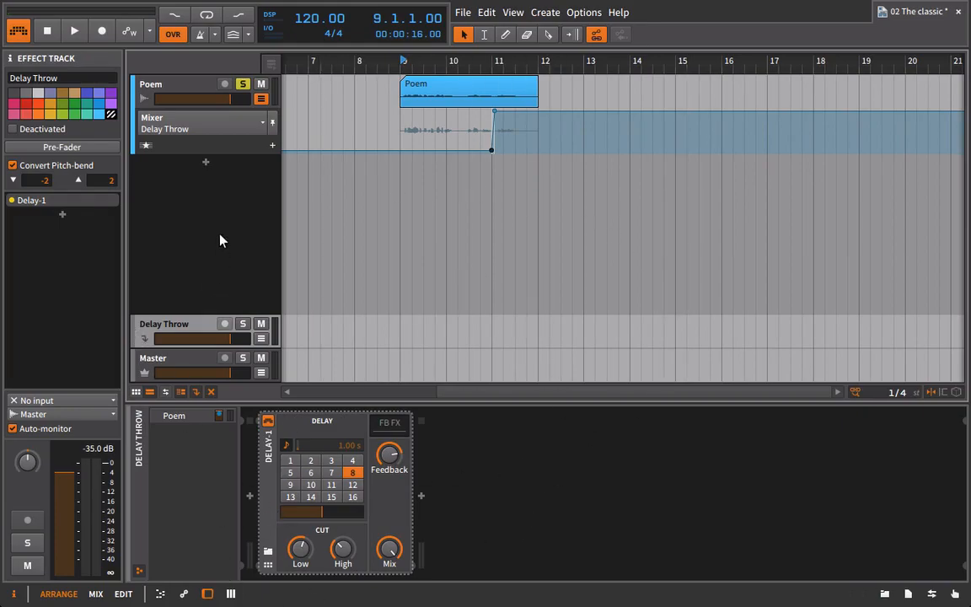
left_click(204, 91)
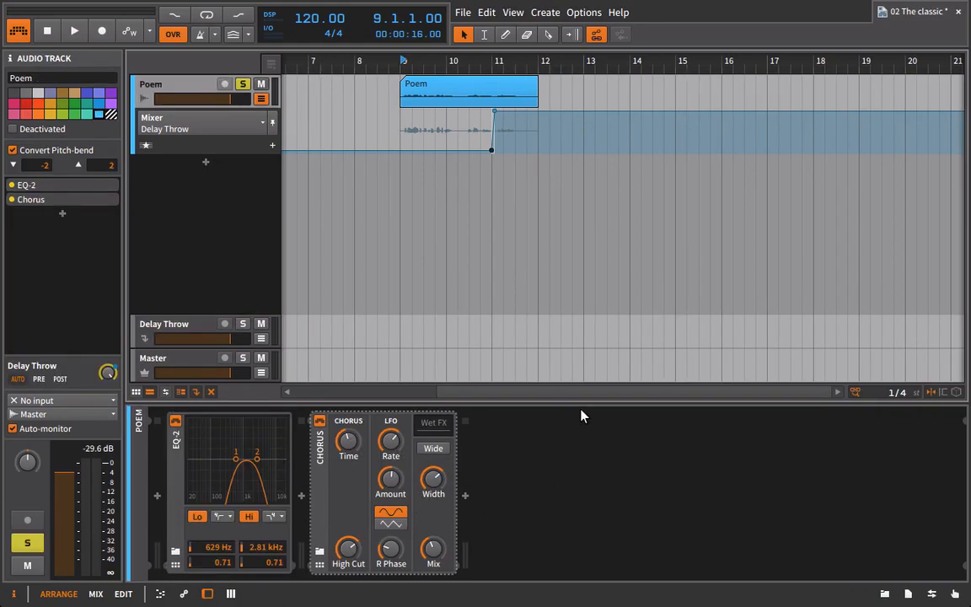
key("space")
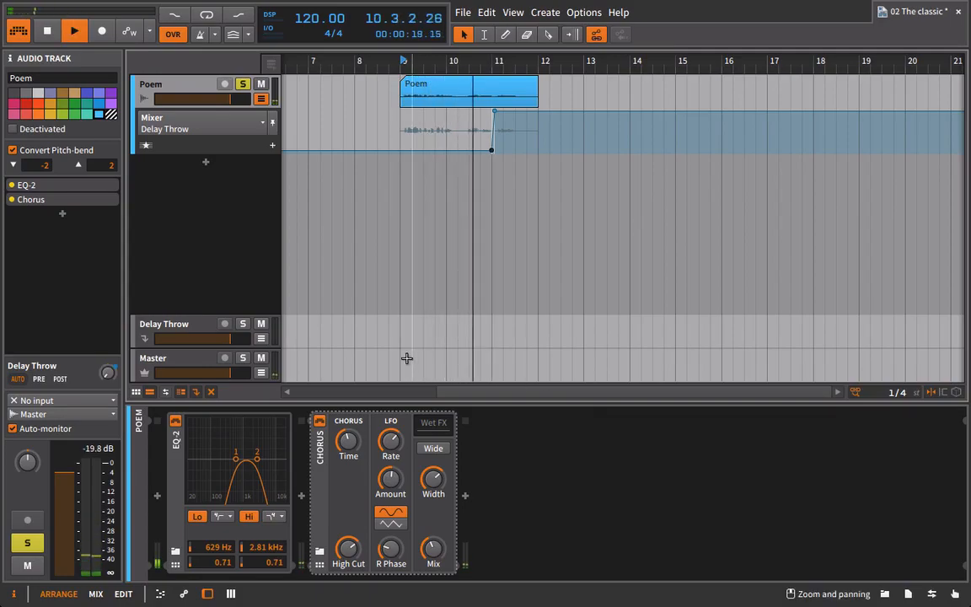
left_click(221, 330)
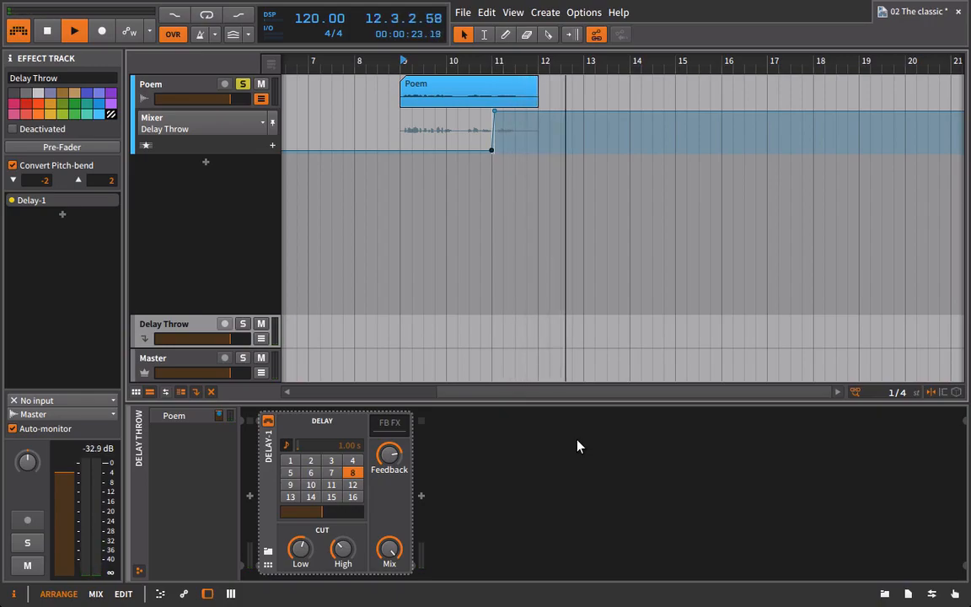
key("space")
left_click(187, 86)
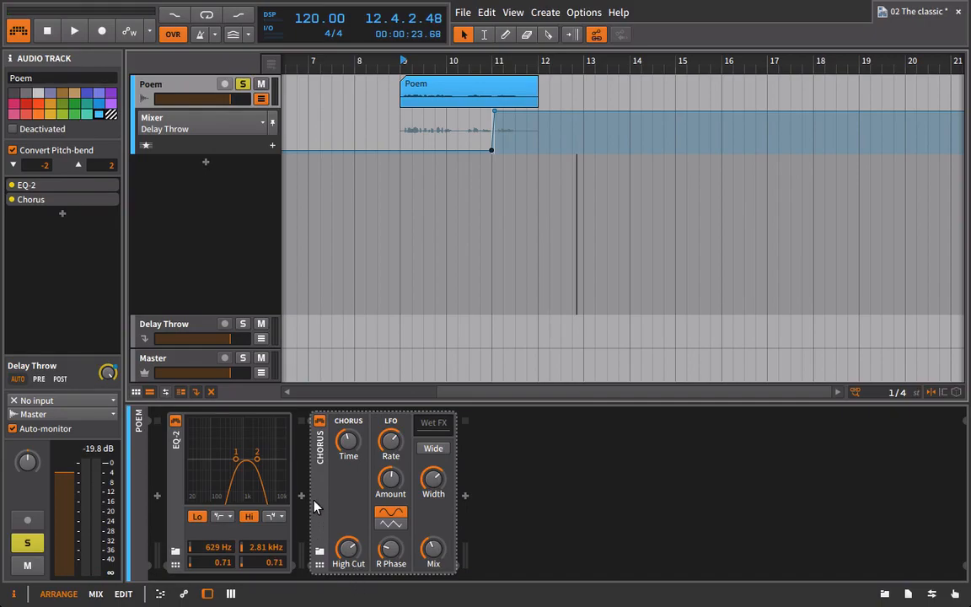
Set the Poem track's Delay Throw send to pre-fader (PRE) and play the clip
left_click(40, 379)
key("space")
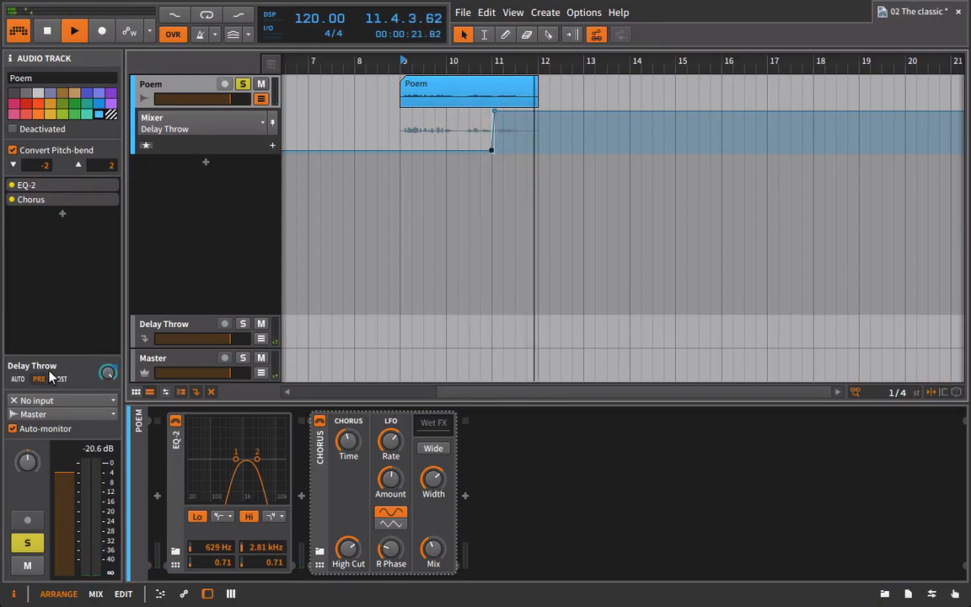
key("space")
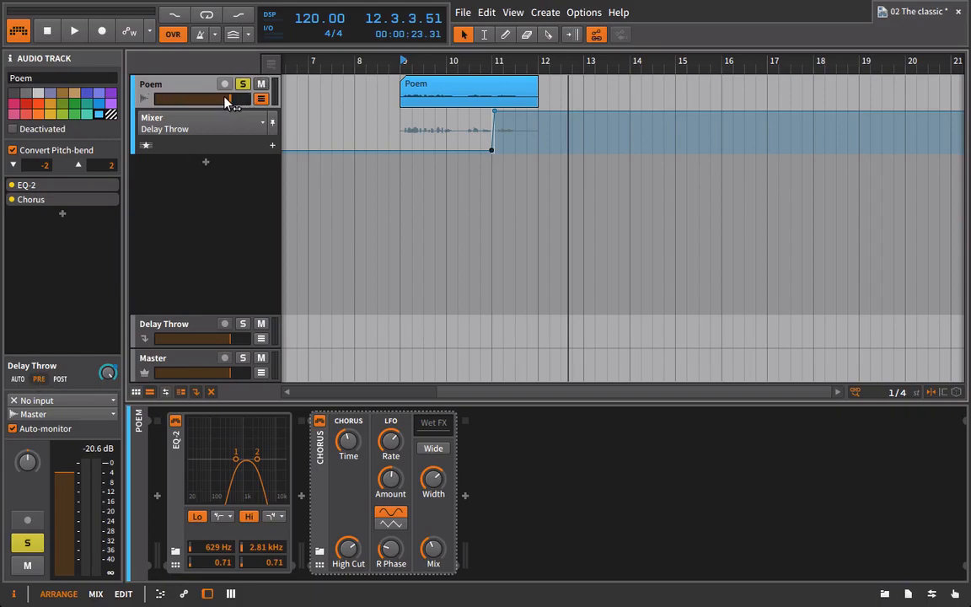
Lower the Poem track's volume and play the clip with the Delay Throw track selected
left_click_drag(226, 101, 183, 98)
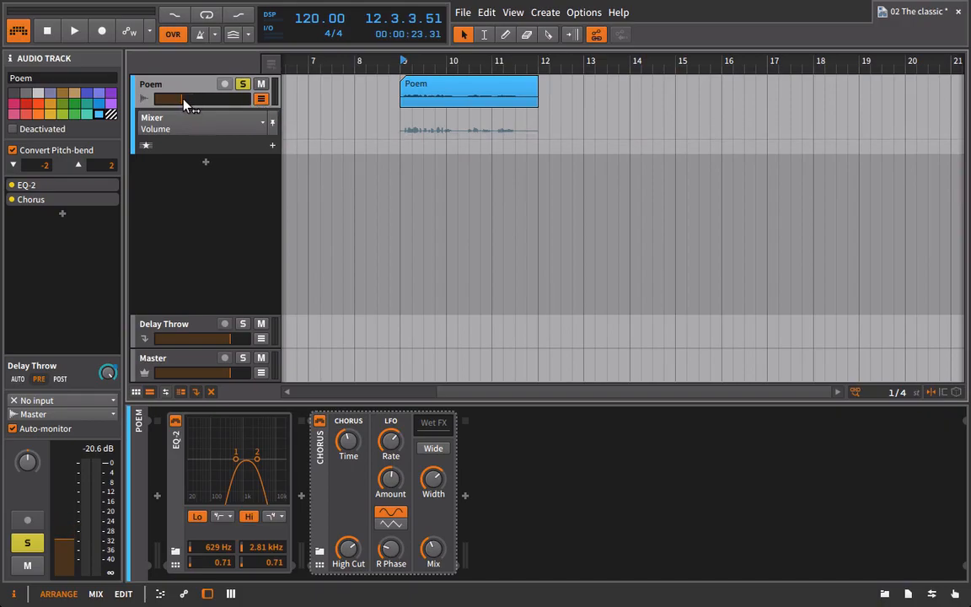
left_click(167, 329)
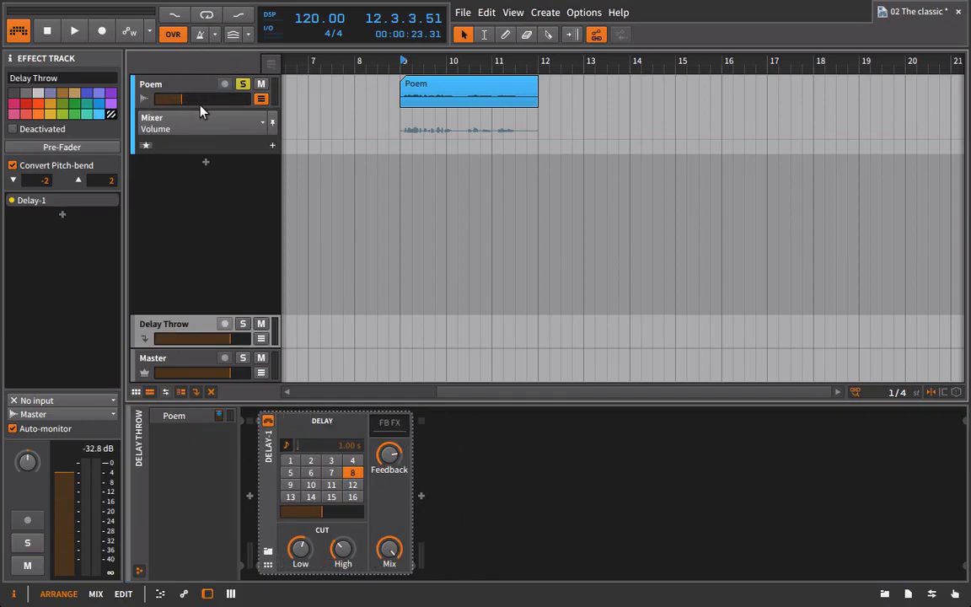
key("space")
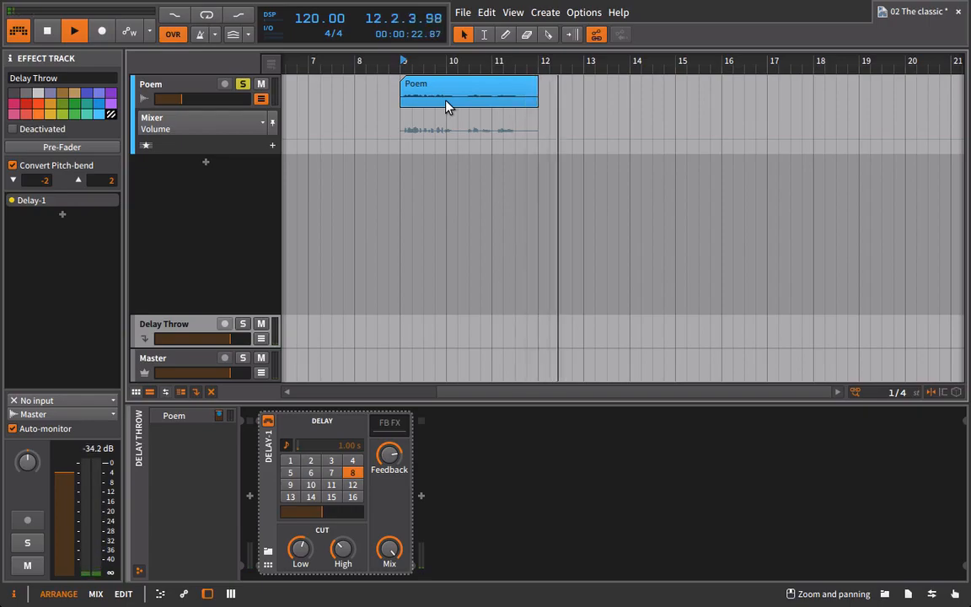
key("space")
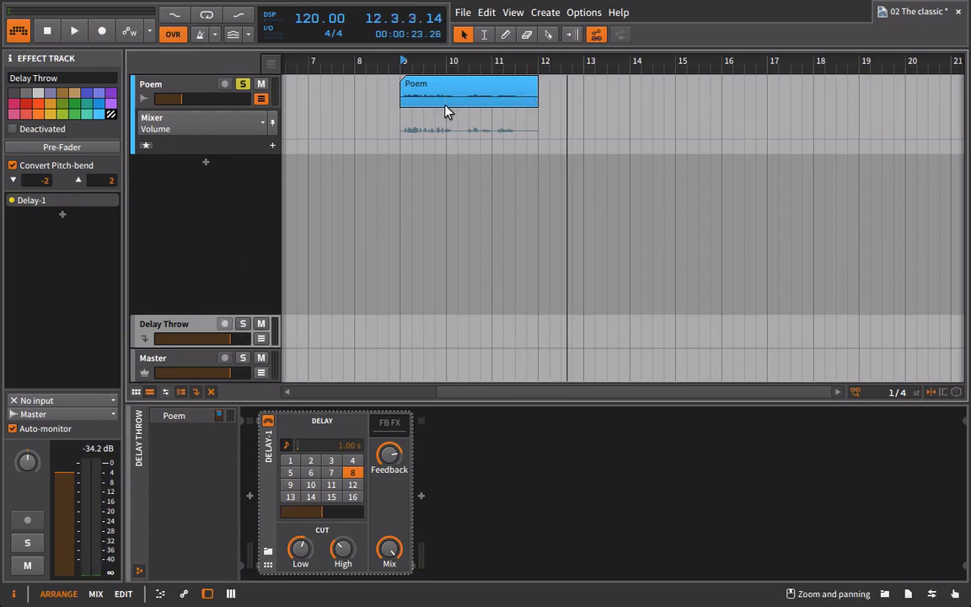
Set the Poem track's Delay Throw send to post-fader (POST), raise the track volume slightly, play the clip and redisplay its device chain
double_click(446, 111)
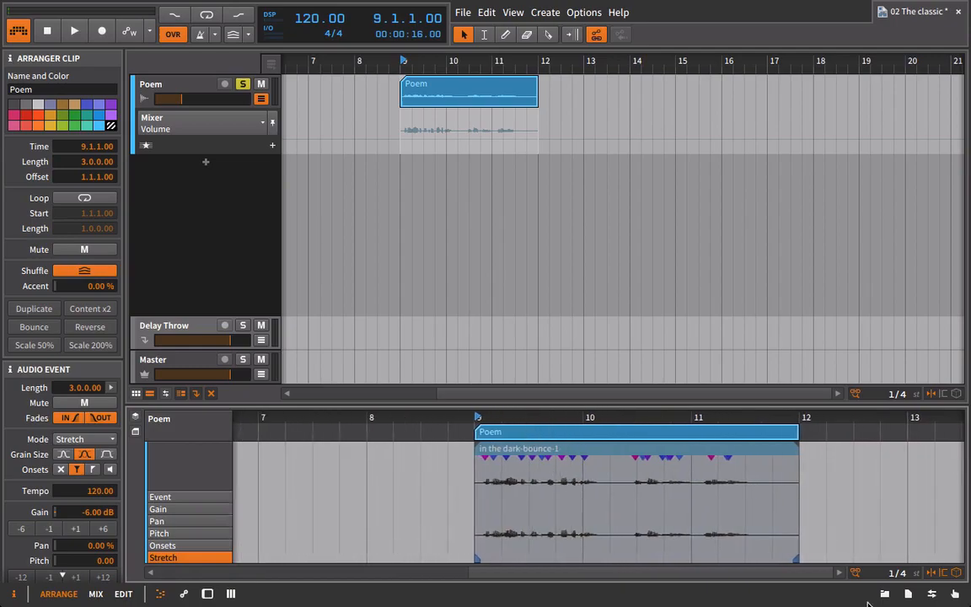
left_click(182, 85)
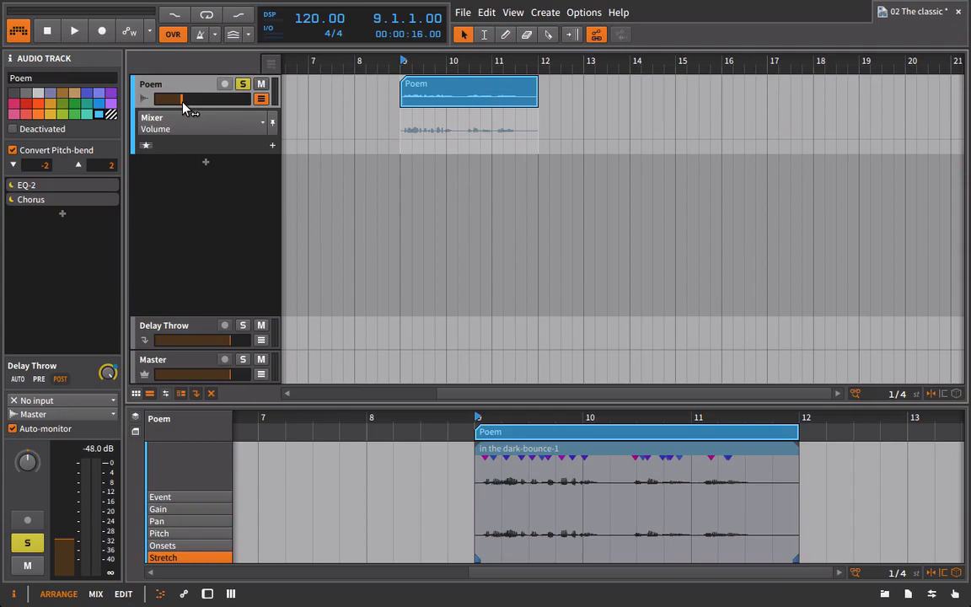
key("space")
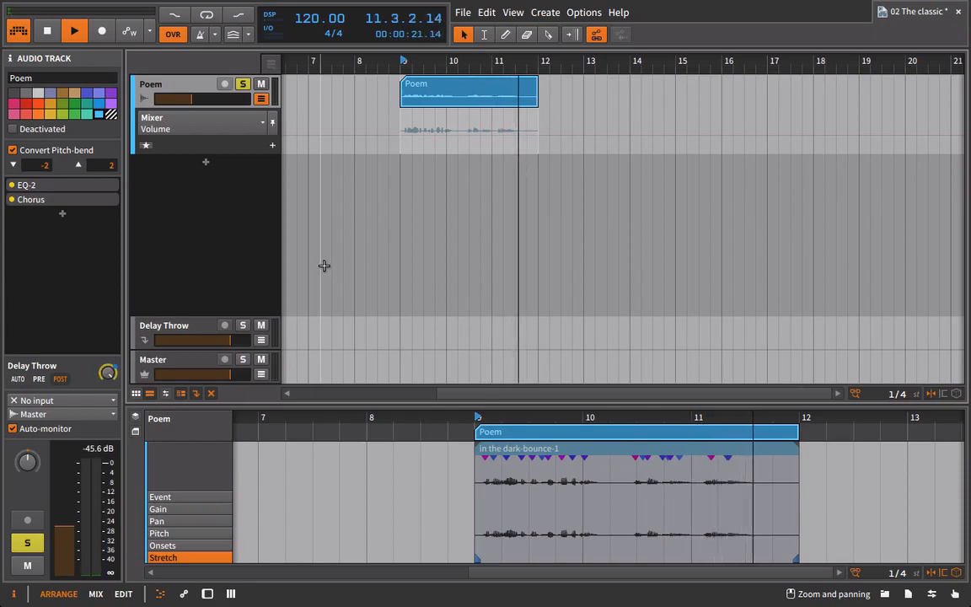
key("space")
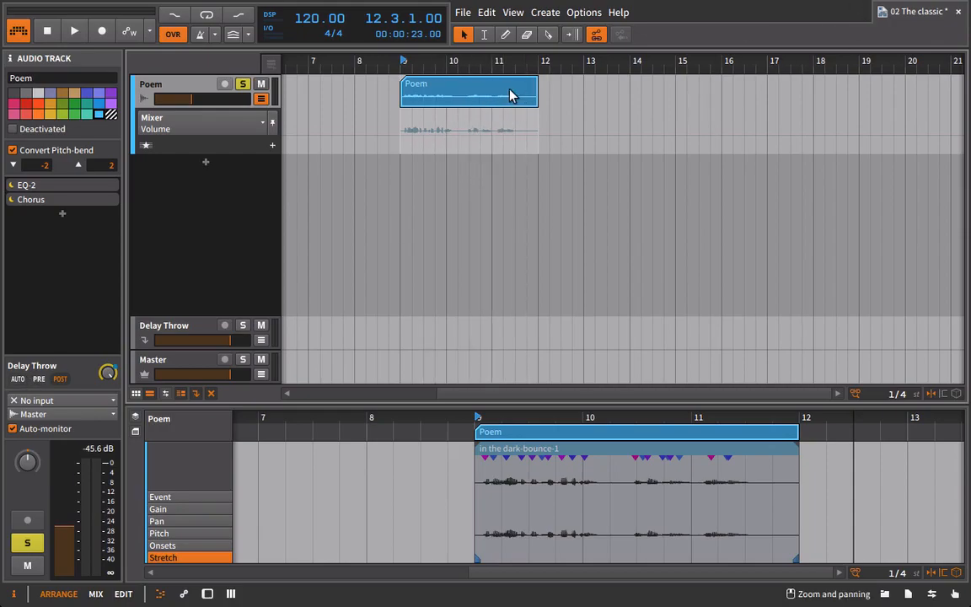
key("d")
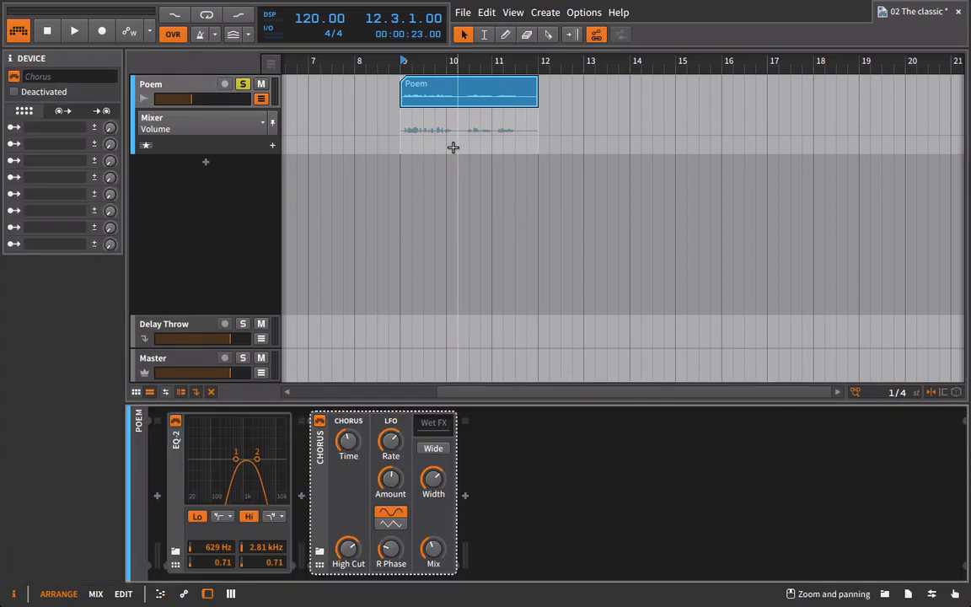
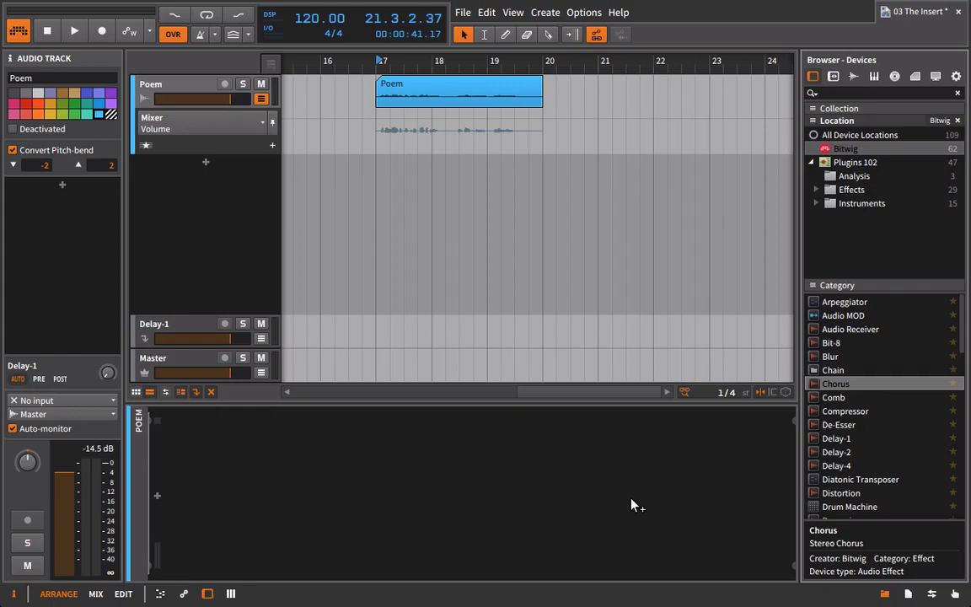
In the 03 The Insert project, add Chorus to the Poem track and, during playback, raise its mix, time and high cut and enable Wide
left_click_drag(634, 504, 634, 504)
key("space")
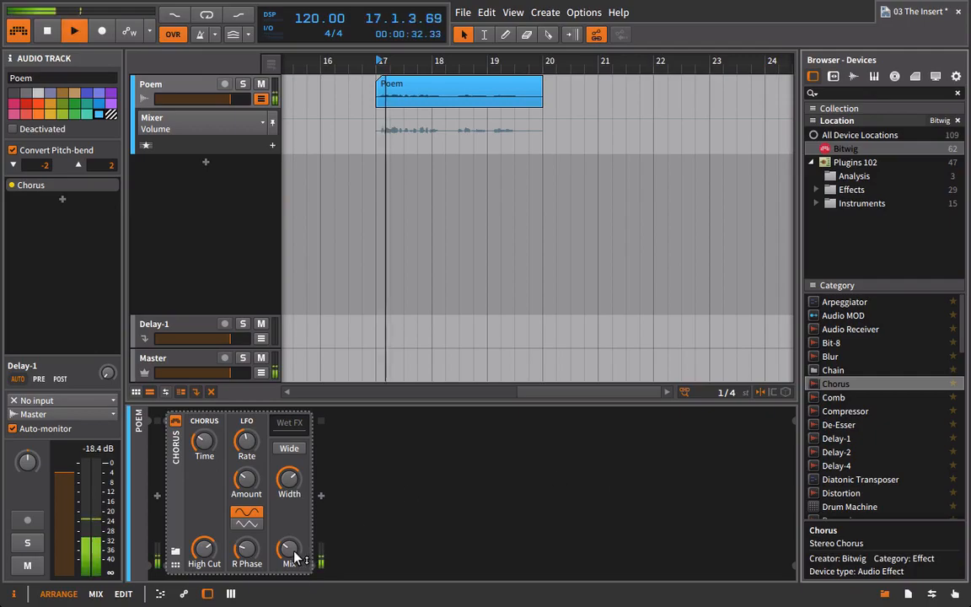
left_click_drag(293, 551, 292, 523)
left_click(268, 451)
left_click(288, 447)
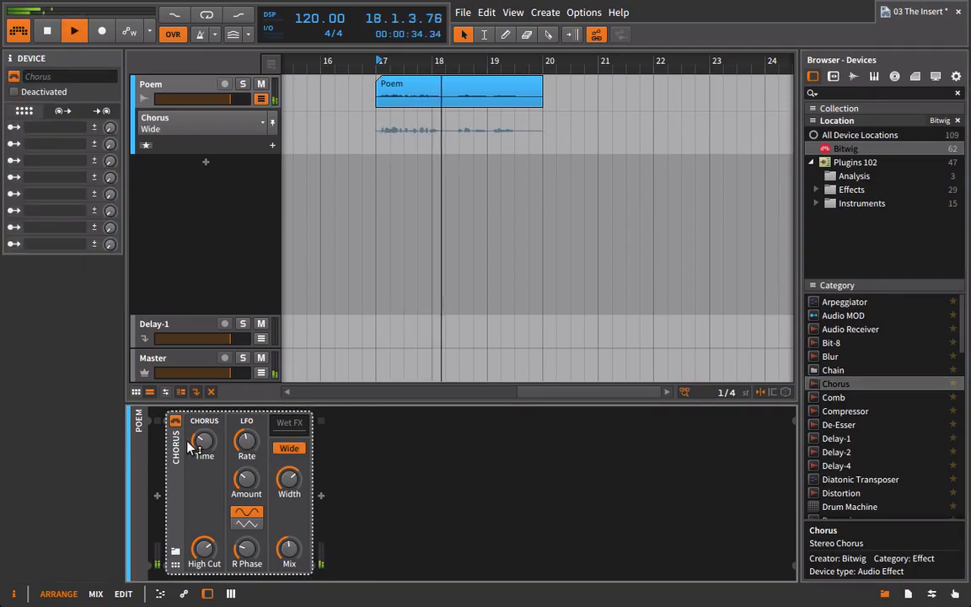
left_click(206, 550)
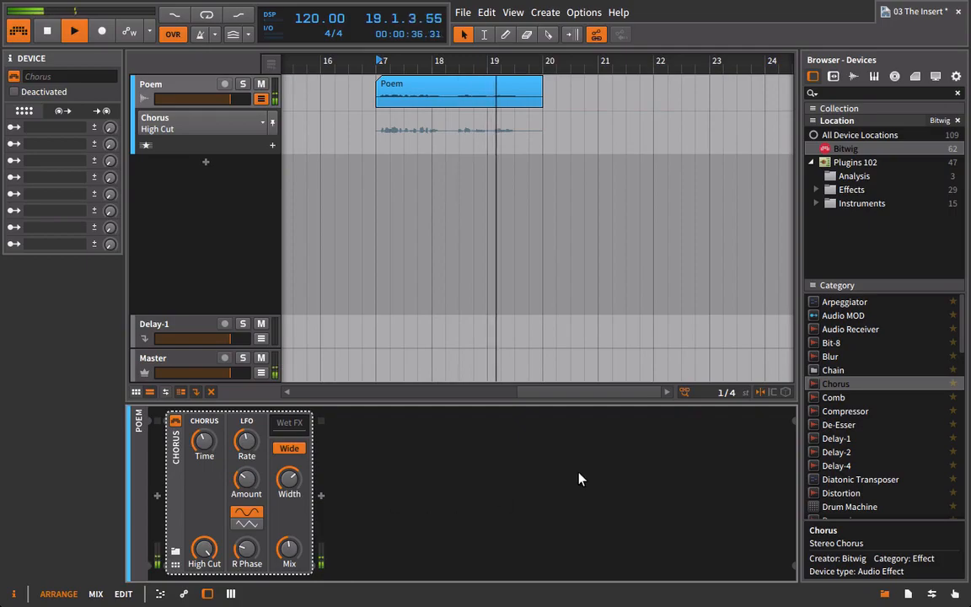
Add Delay-1 after Chorus on the Poem track and set its mix to 0%
left_click_drag(818, 445, 546, 492)
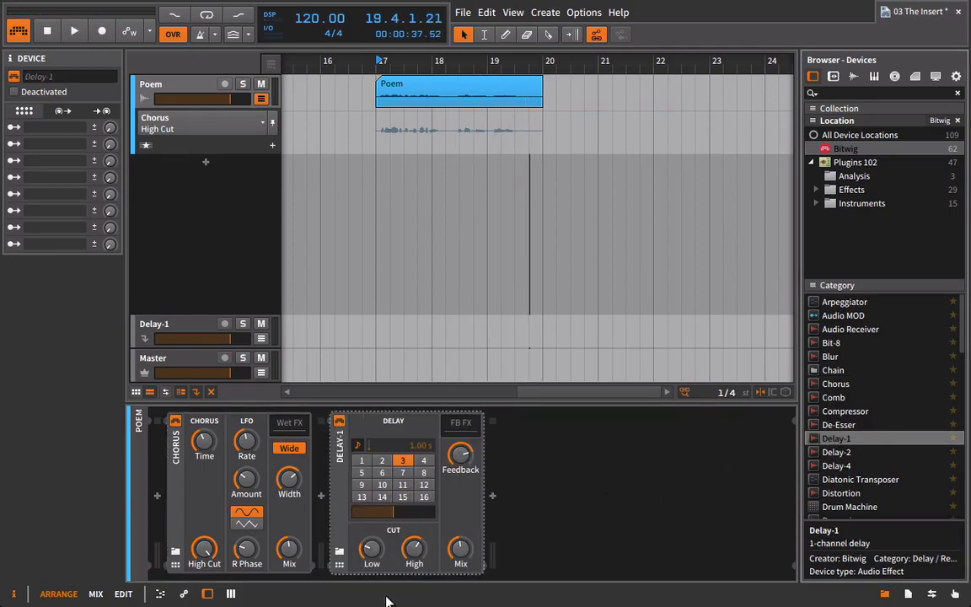
left_click(459, 539)
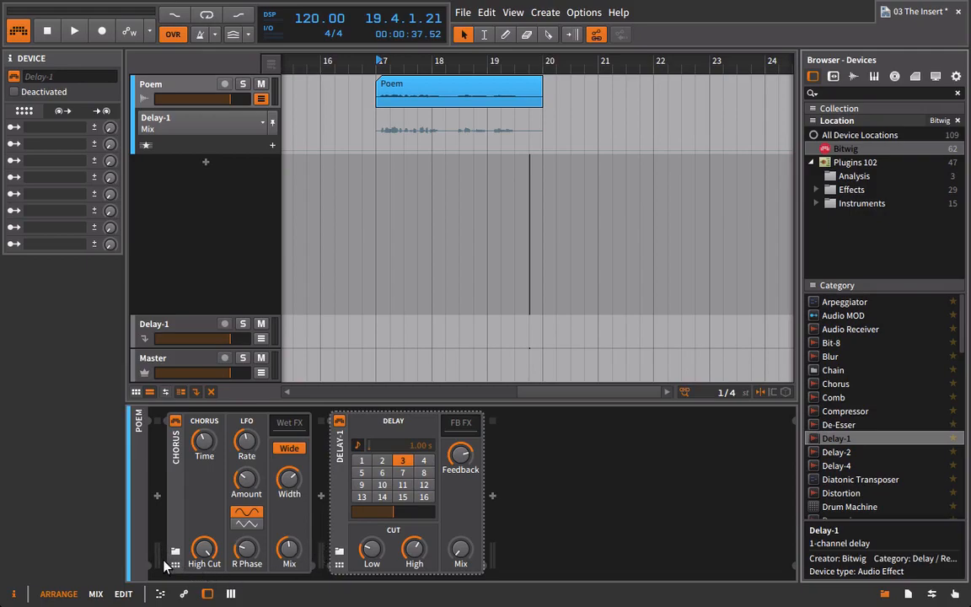
Open the Poem clip in the detail editor, return to the track's device chain and play the clip from bar 17
left_click(387, 78)
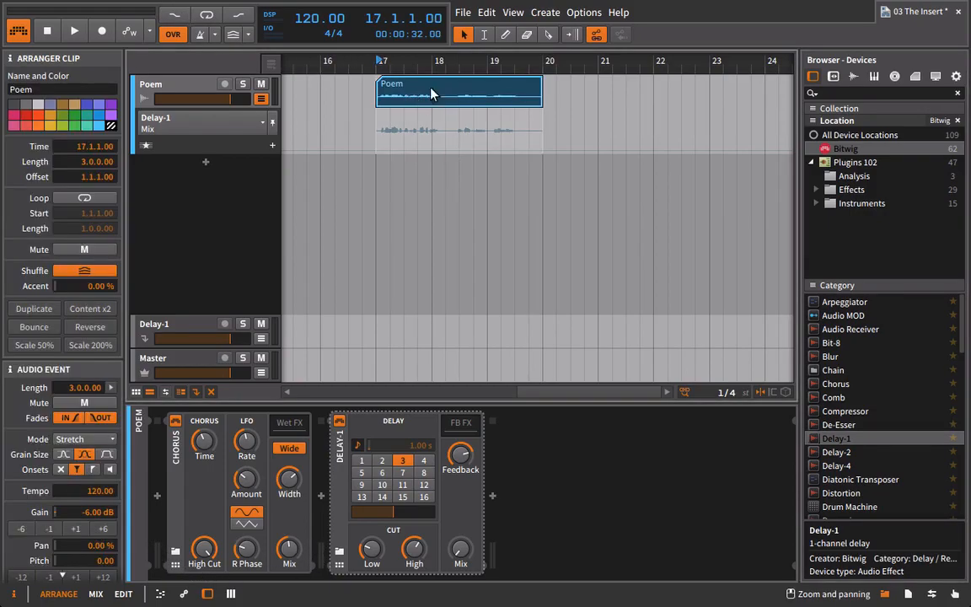
double_click(388, 80)
left_click(159, 80)
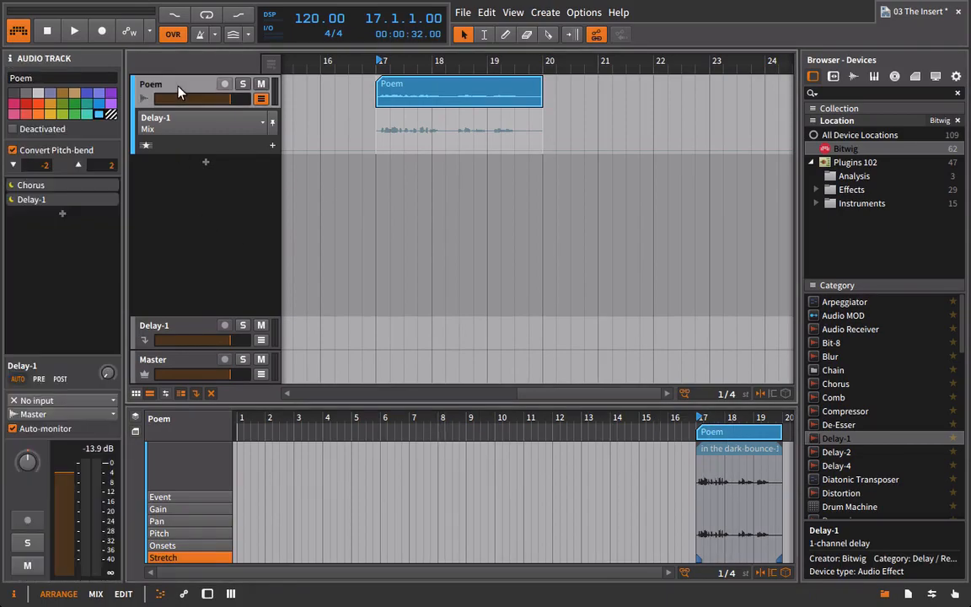
key("d")
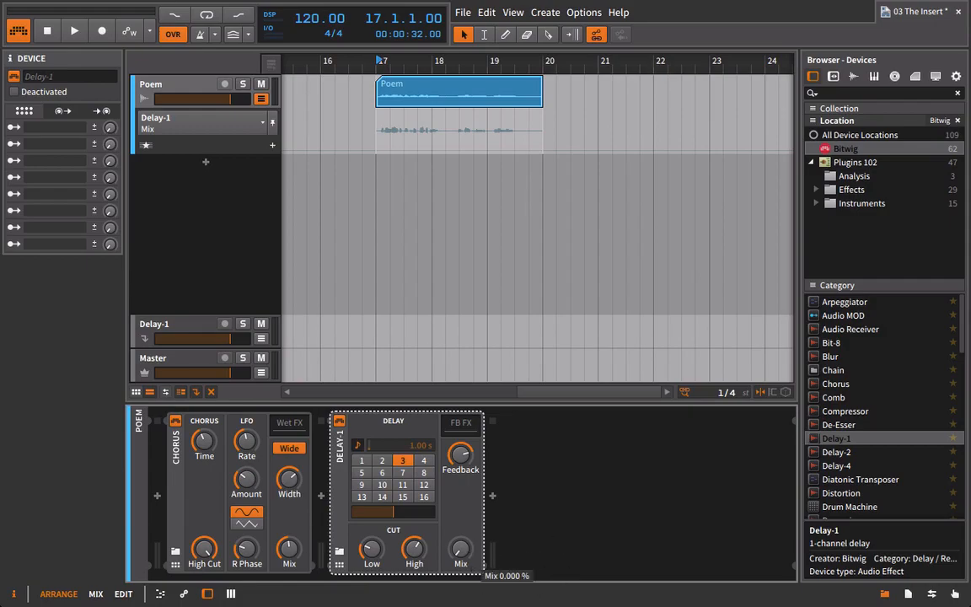
key("space")
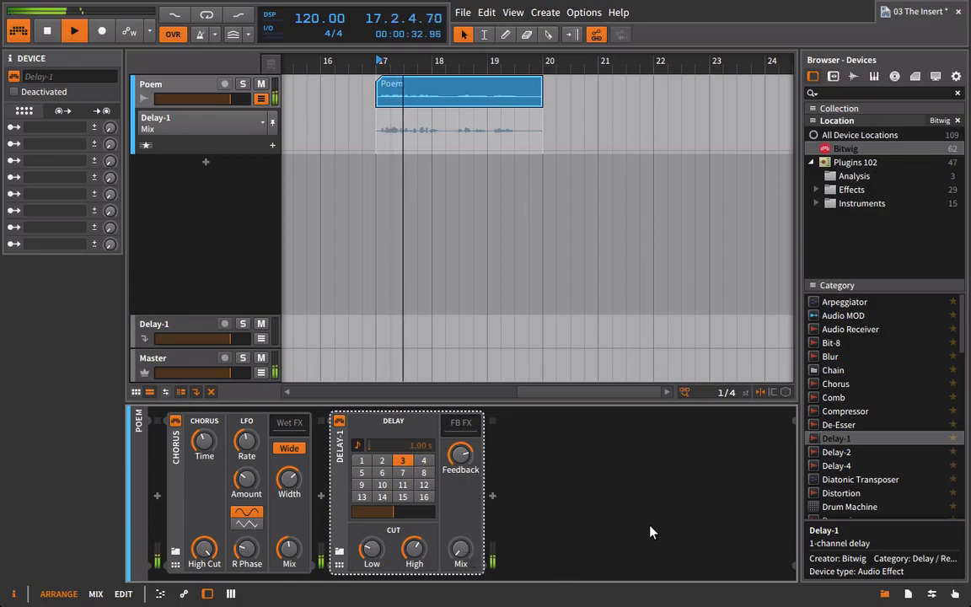
key("space")
Try a Comb device after Delay-1 on the Poem track with a reduced mix during playback, and delete it
left_click(834, 399)
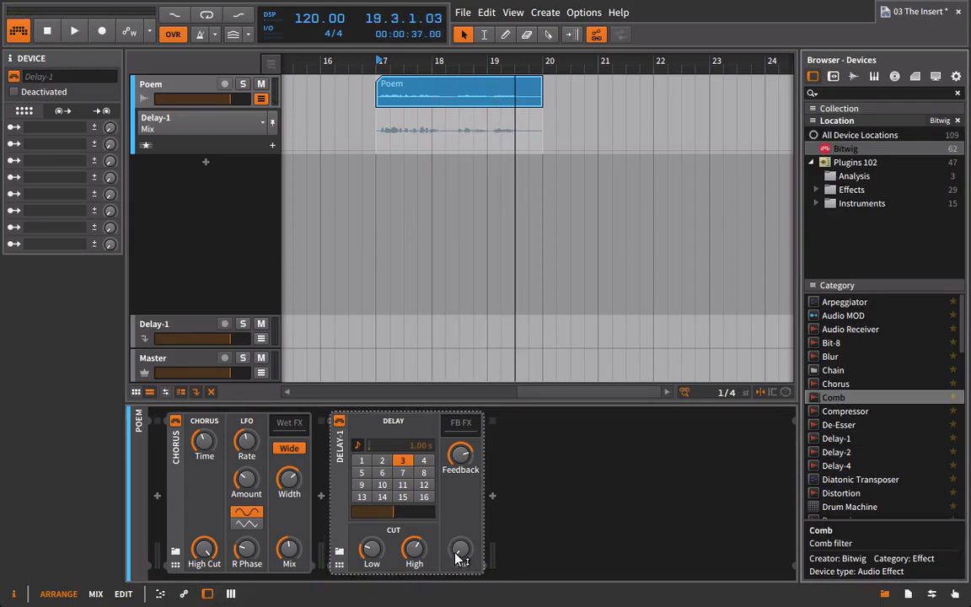
left_click_drag(816, 405, 630, 510)
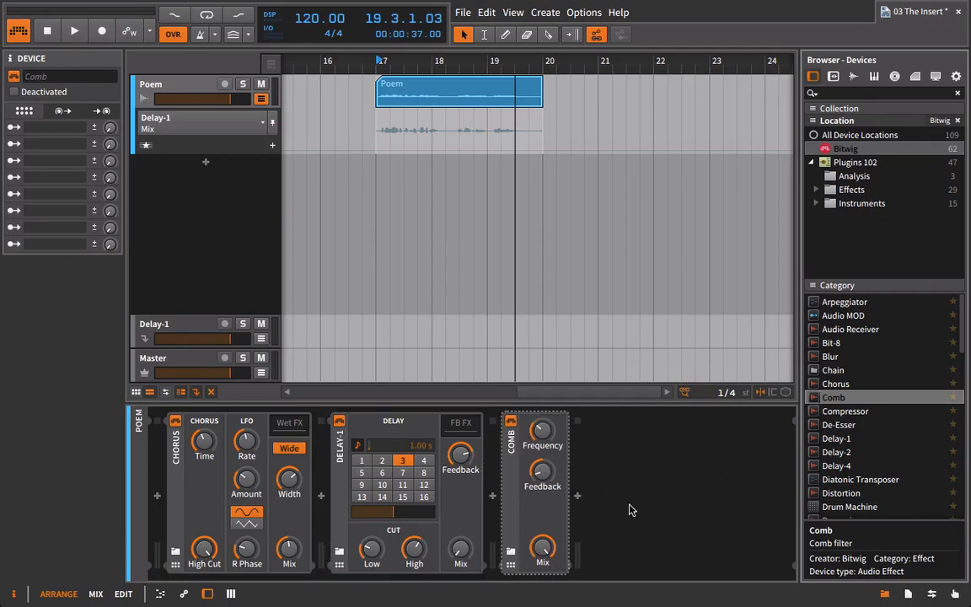
key("space")
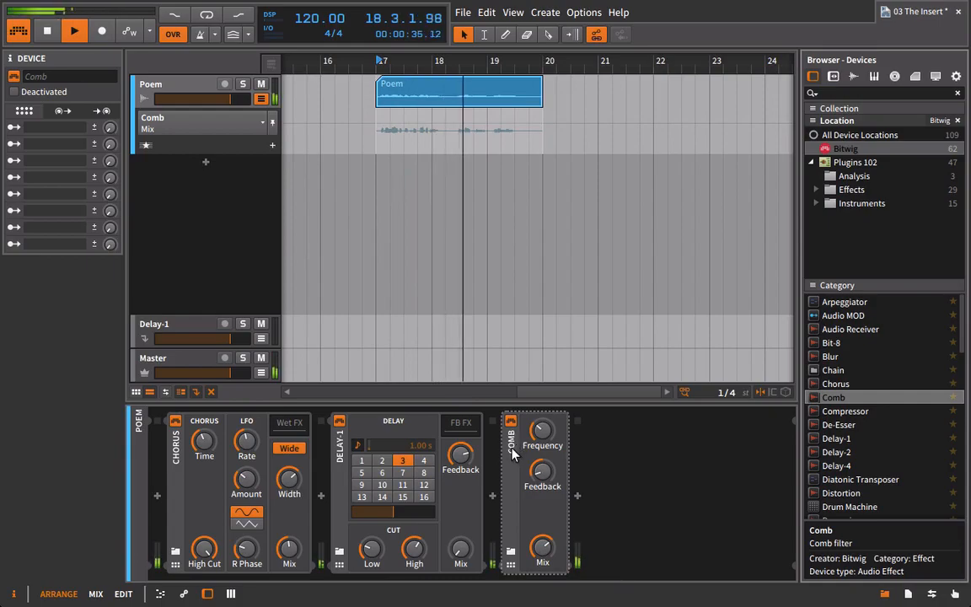
key("Delete")
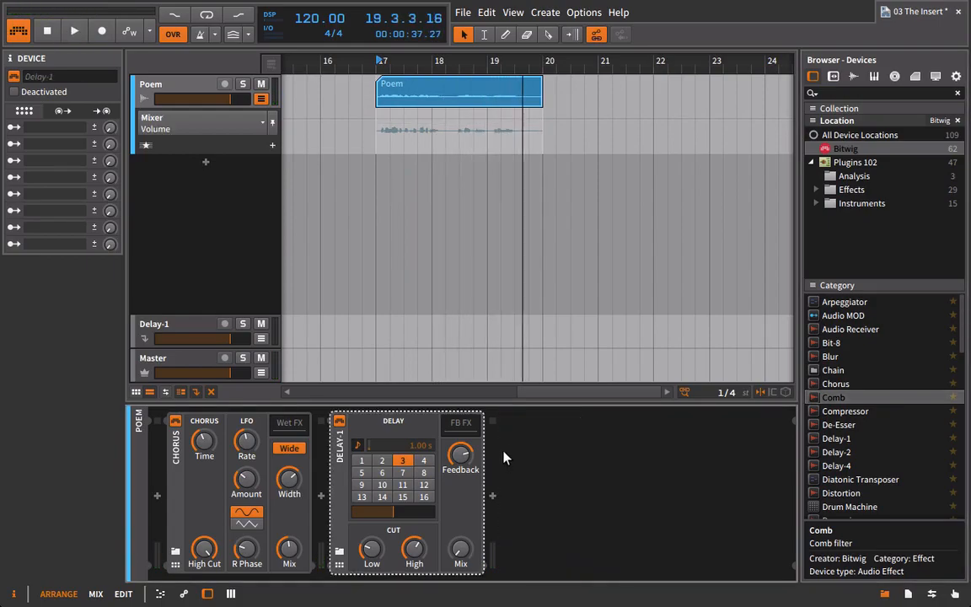
Try several mix amounts on the Poem track's Delay-1 insert, up to 31.5%
left_click(460, 547)
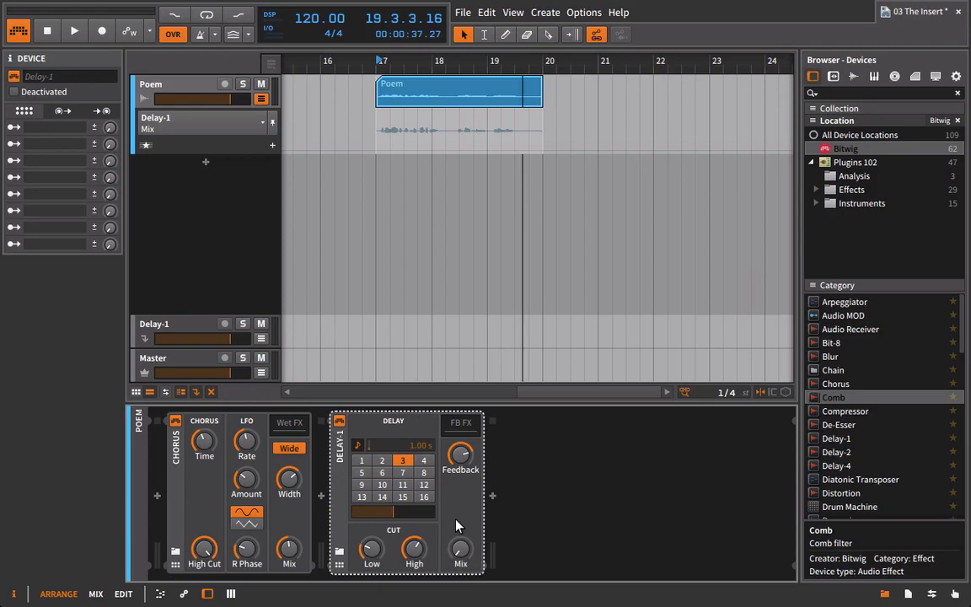
left_click_drag(458, 556, 483, 547)
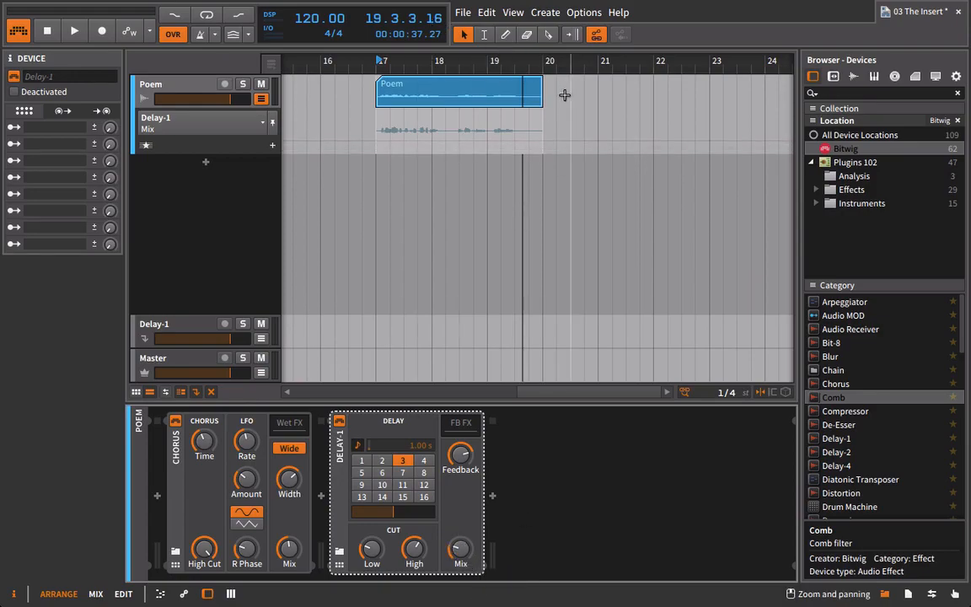
left_click_drag(470, 543, 467, 553)
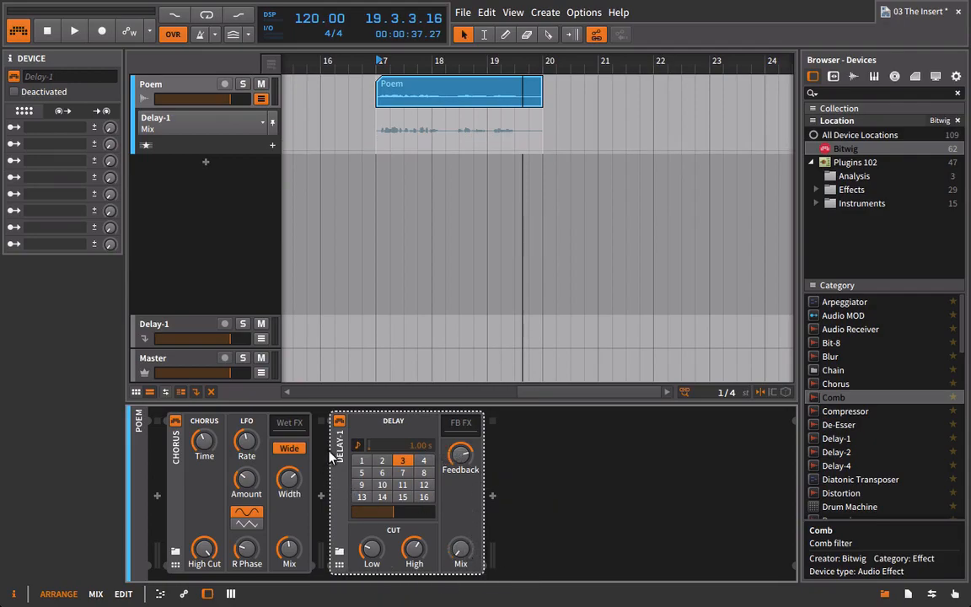
left_click_drag(461, 548, 460, 521)
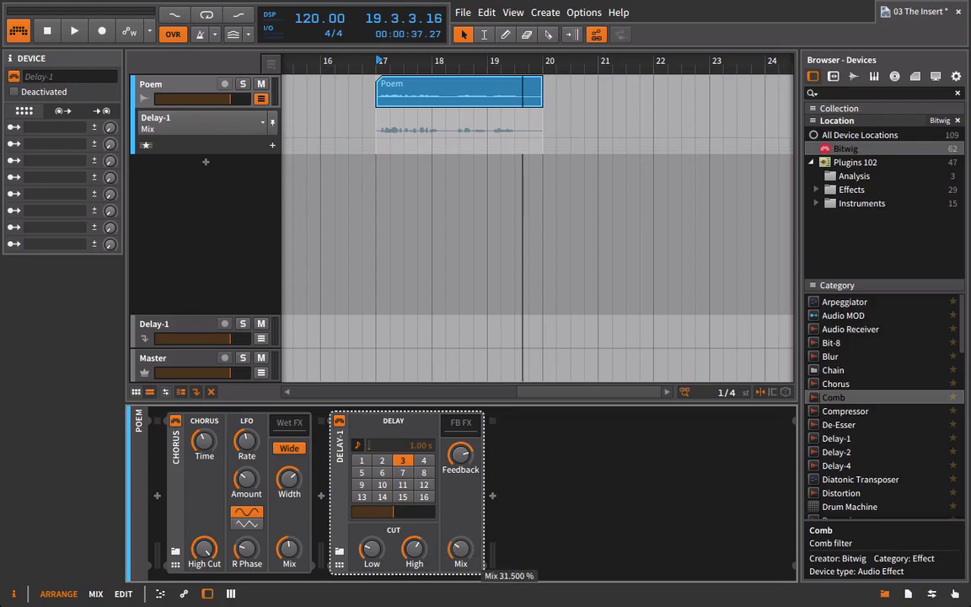
Show the Delay-1 effect track's device chain and play the Poem clip twice from bar 17
left_click(174, 326)
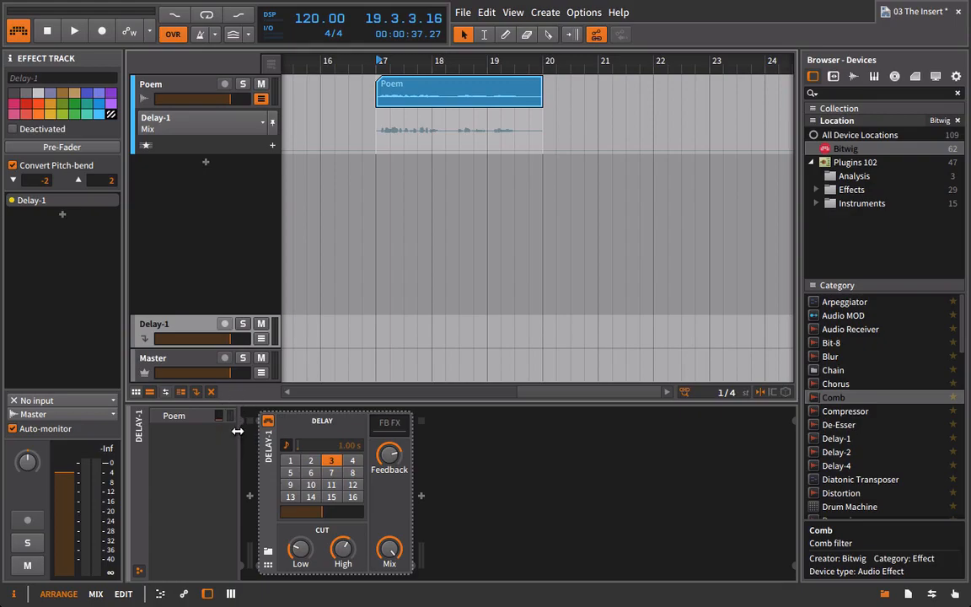
key("space")
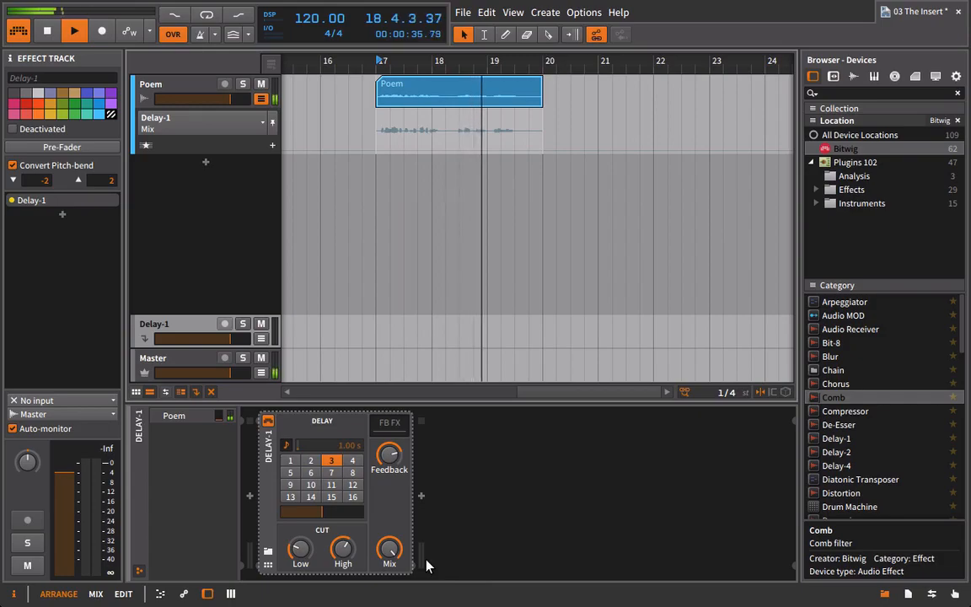
key("space")
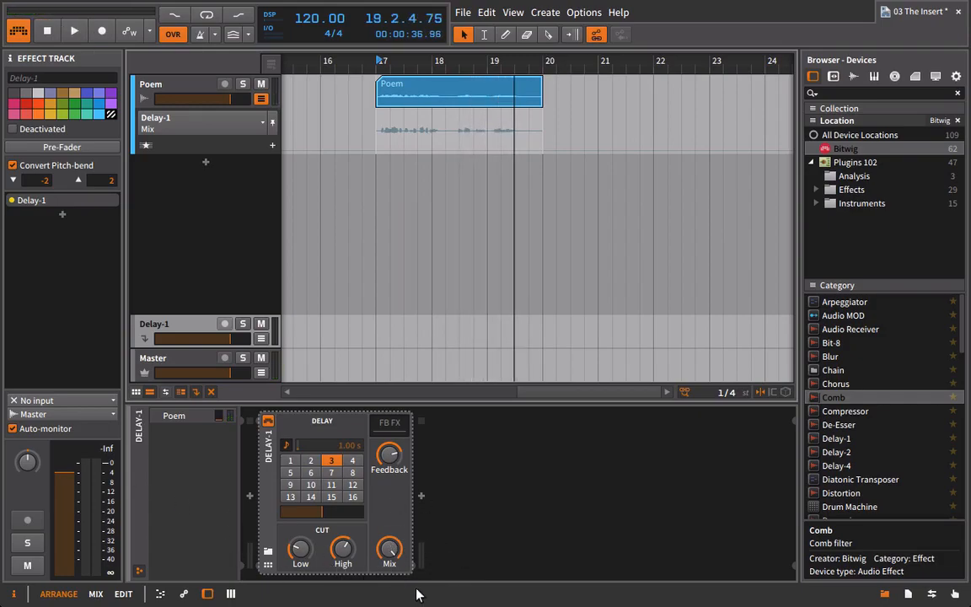
key("space")
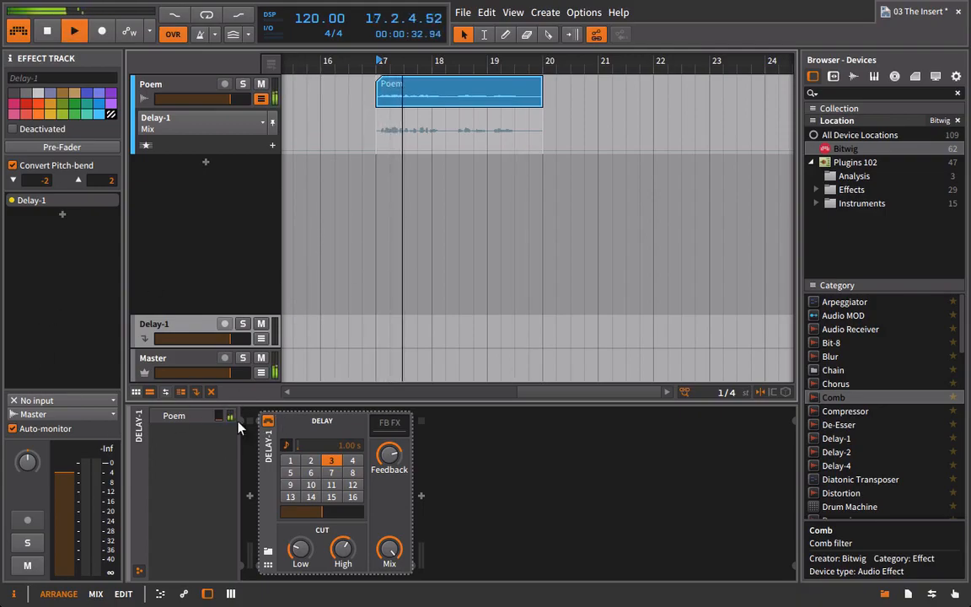
key("space")
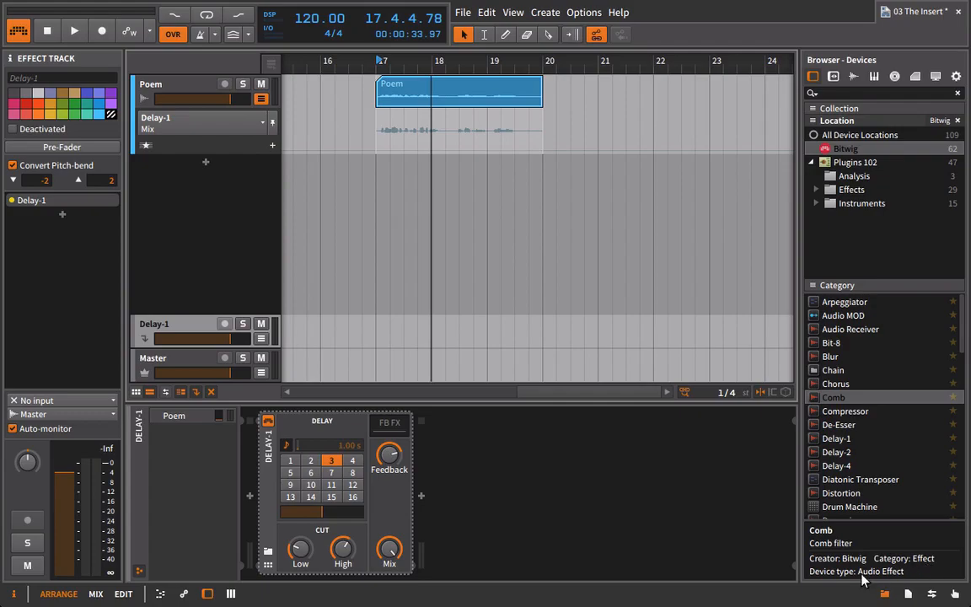
Set the Poem track's Delay-1 time to 8 steps and raise its feedback, low cut and high cut
left_click(200, 99)
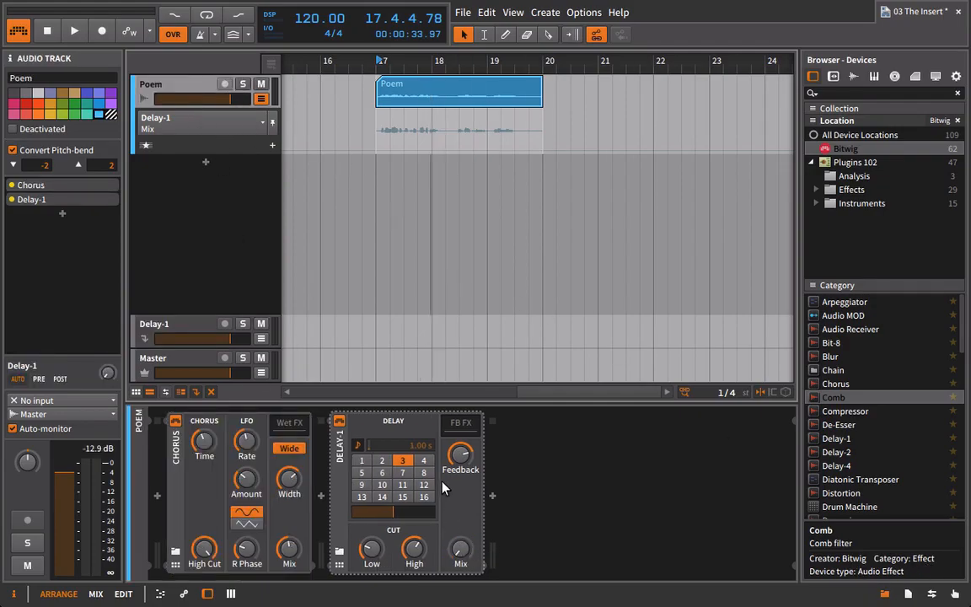
left_click(428, 473)
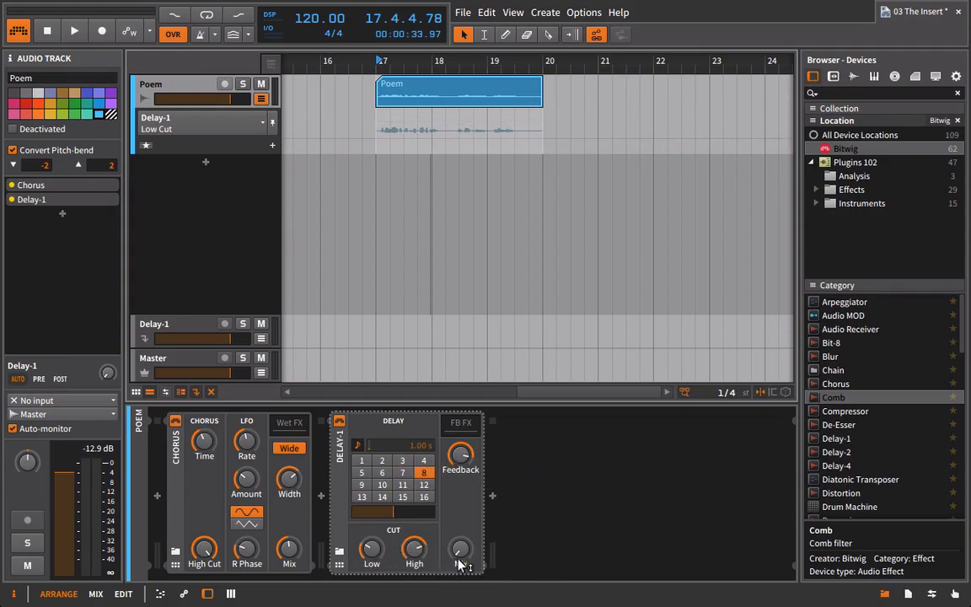
Locate the last phrase by ear and automate the Poem track's Delay-1 mix from 0% at bar 19 to 50% at 19.1.2
left_click_drag(492, 64, 492, 101)
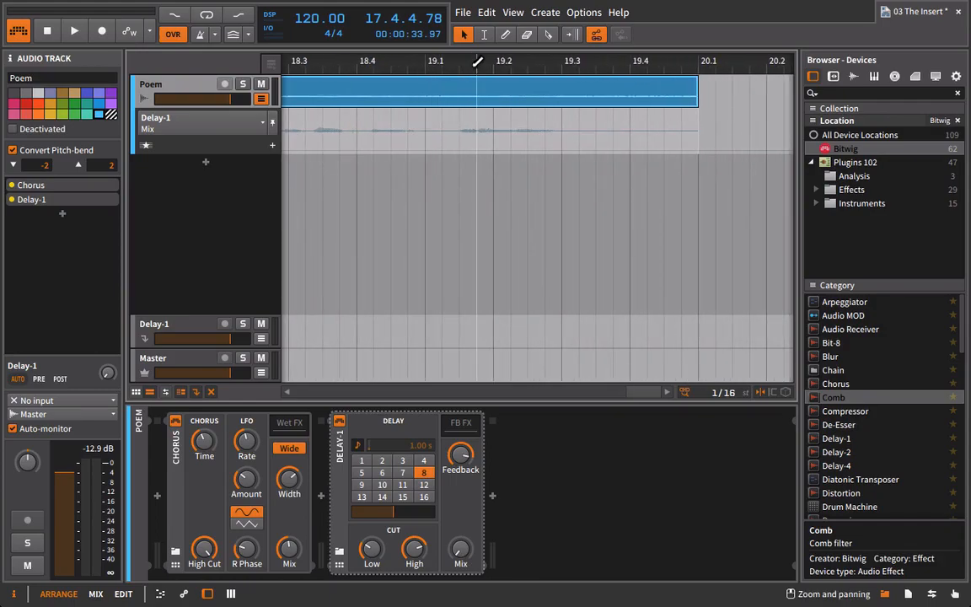
left_click(477, 62)
key("space")
left_click(413, 68)
key("space")
key("space")
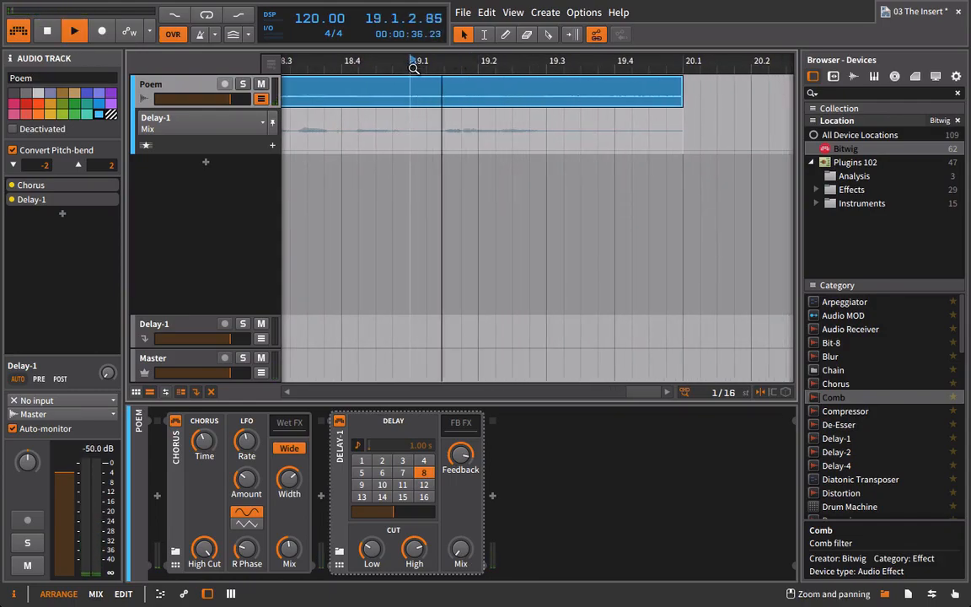
left_click(410, 150)
left_click_drag(427, 150, 426, 131)
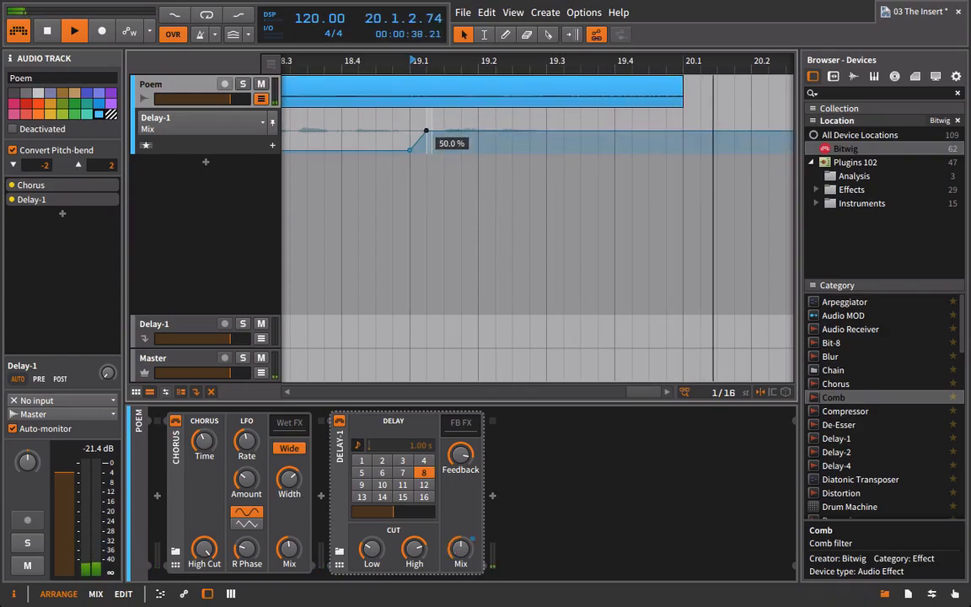
Lower the Delay-1 mix automation point at 19.1.2 to 34% and play the clip from bar 17
key("space")
left_click_drag(416, 58, 447, 59)
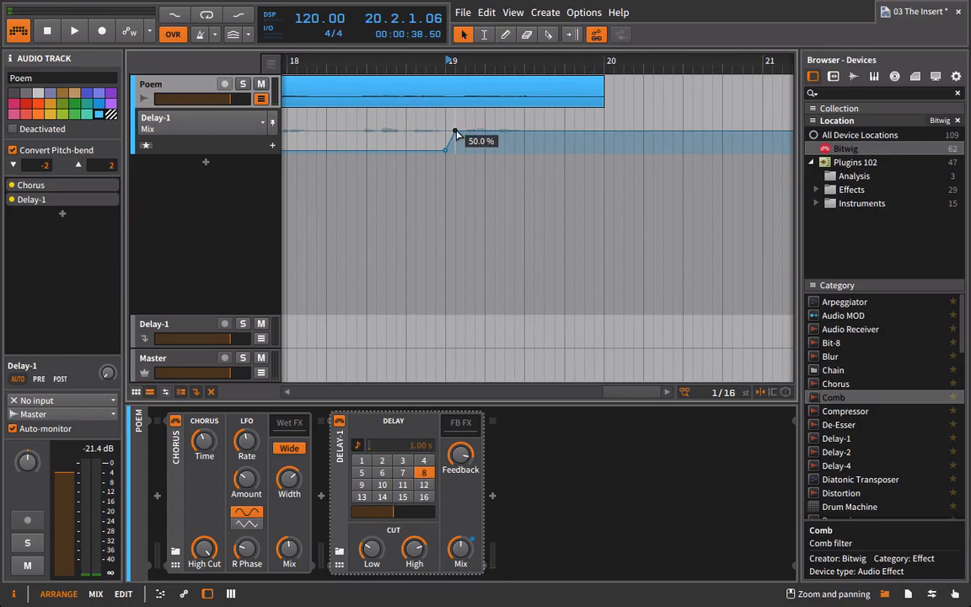
left_click_drag(454, 130, 456, 136)
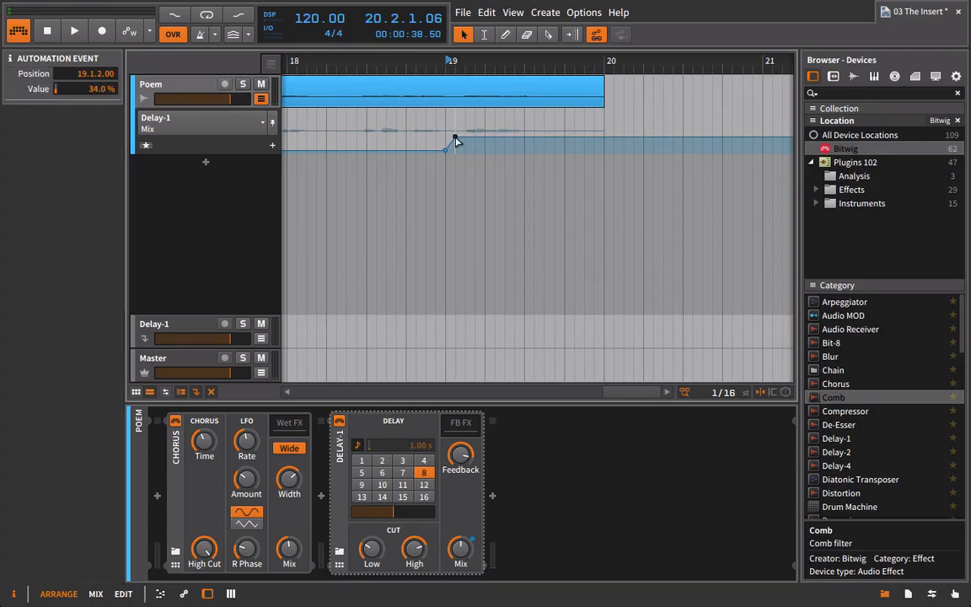
left_click_drag(451, 61, 466, 56)
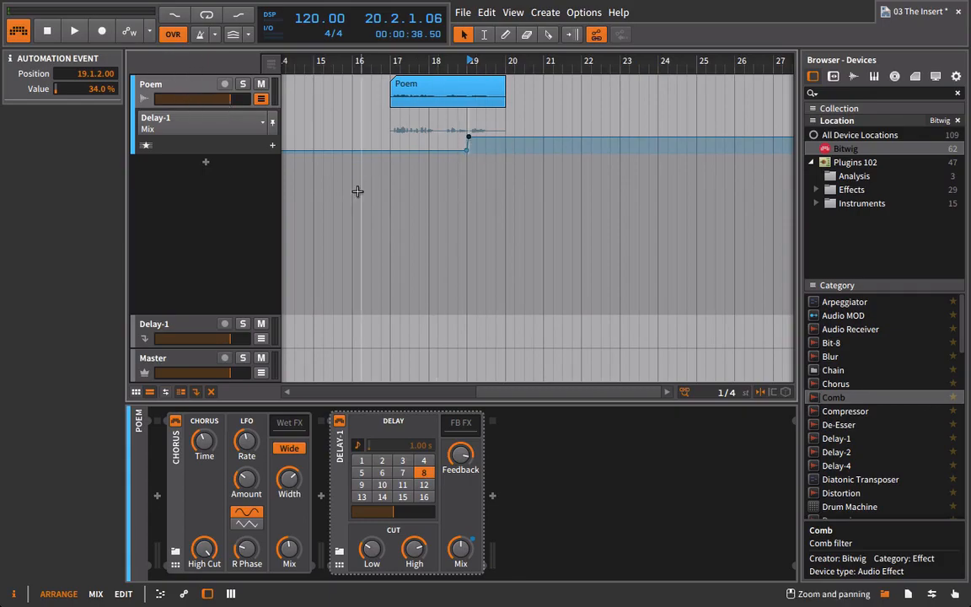
left_click(394, 63)
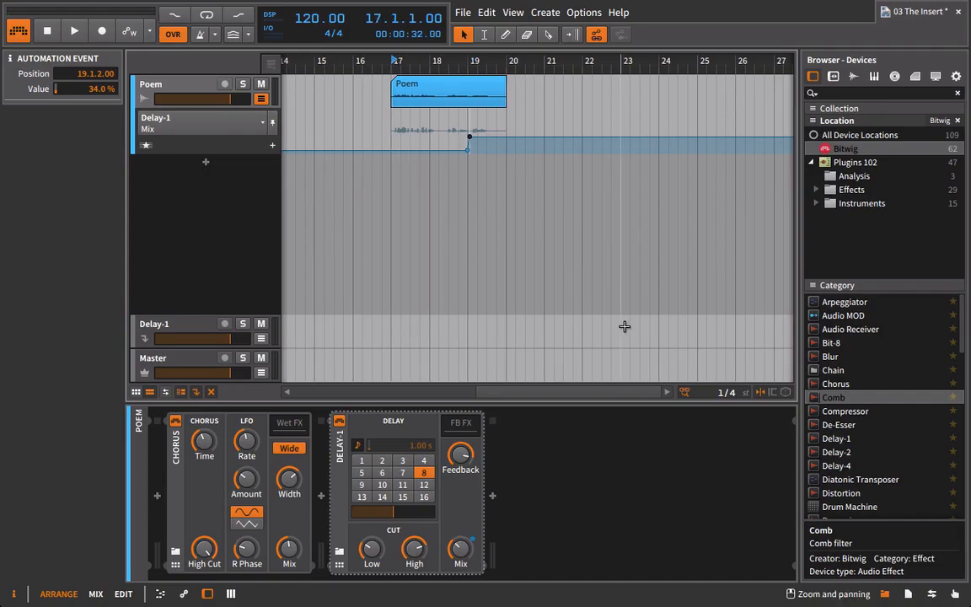
key("space")
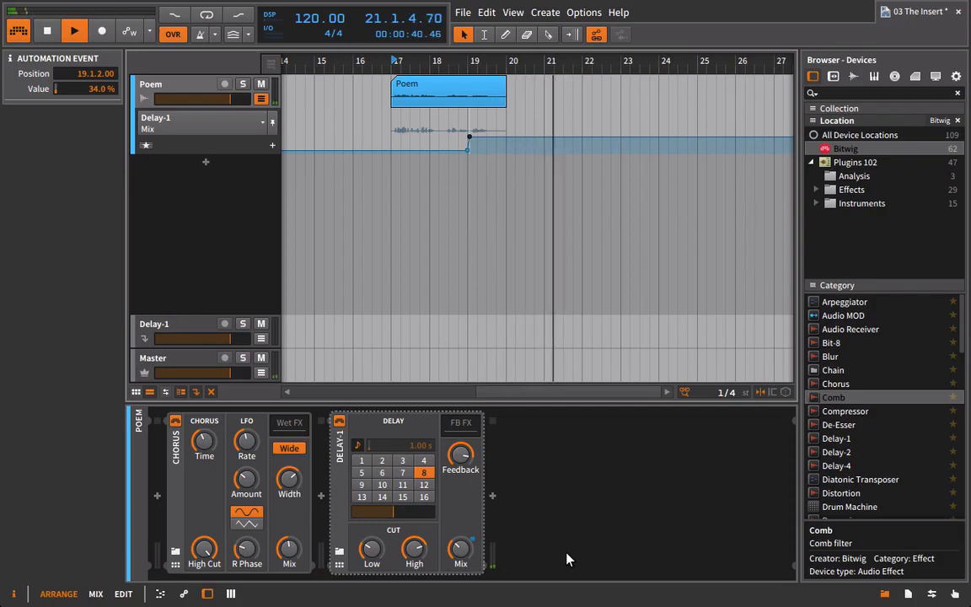
key("space")
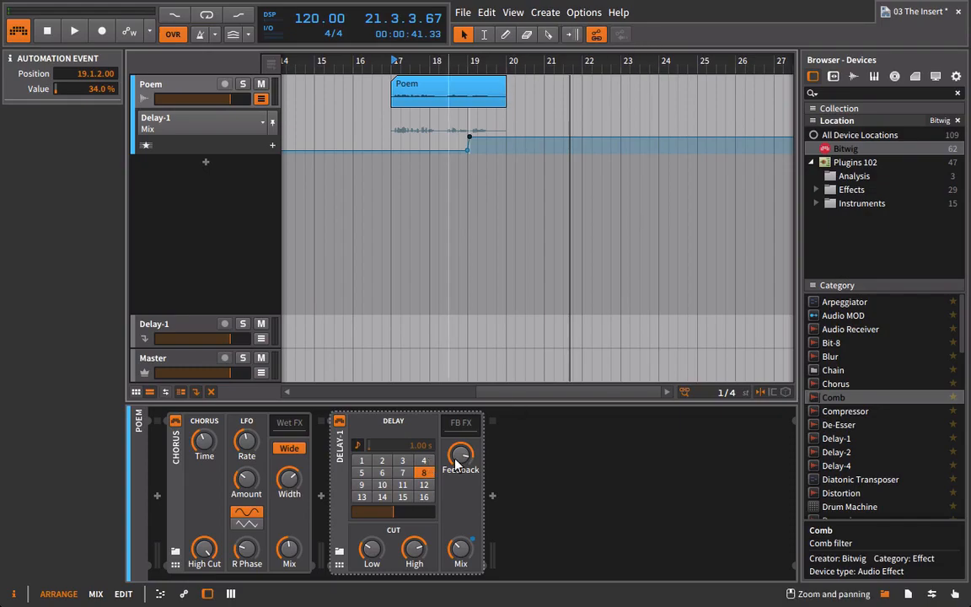
Delete the Delay-1 mix automation points around bar 19 on the Poem track
left_click_drag(472, 60, 475, 135)
left_click_drag(413, 96, 517, 182)
key("Delete")
left_click_drag(524, 60, 502, 9)
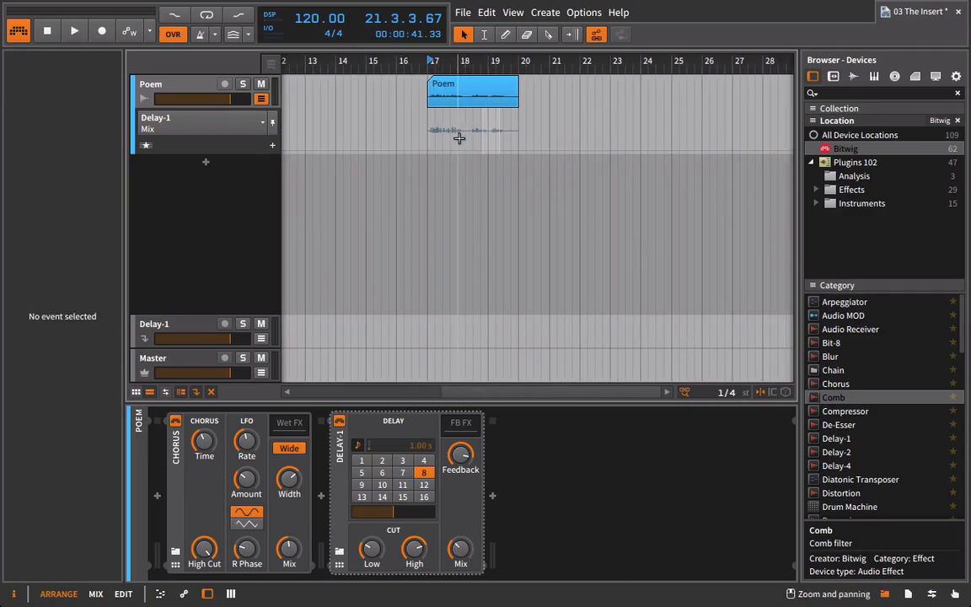
Play the Poem clip dry, replay it with Delay-1's mix raised, and return the mix to 0%
key("space")
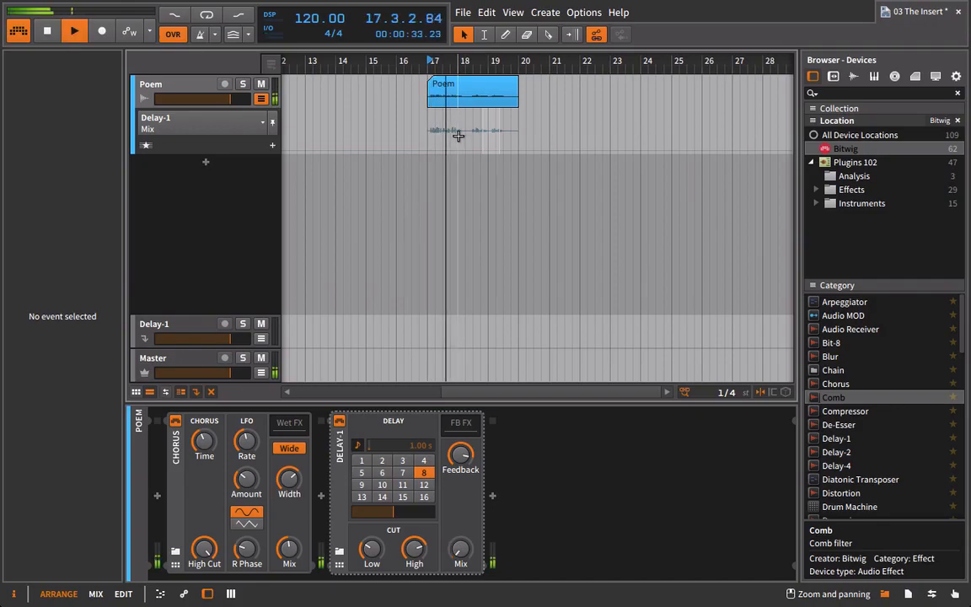
key("space")
mouse_move(481, 563)
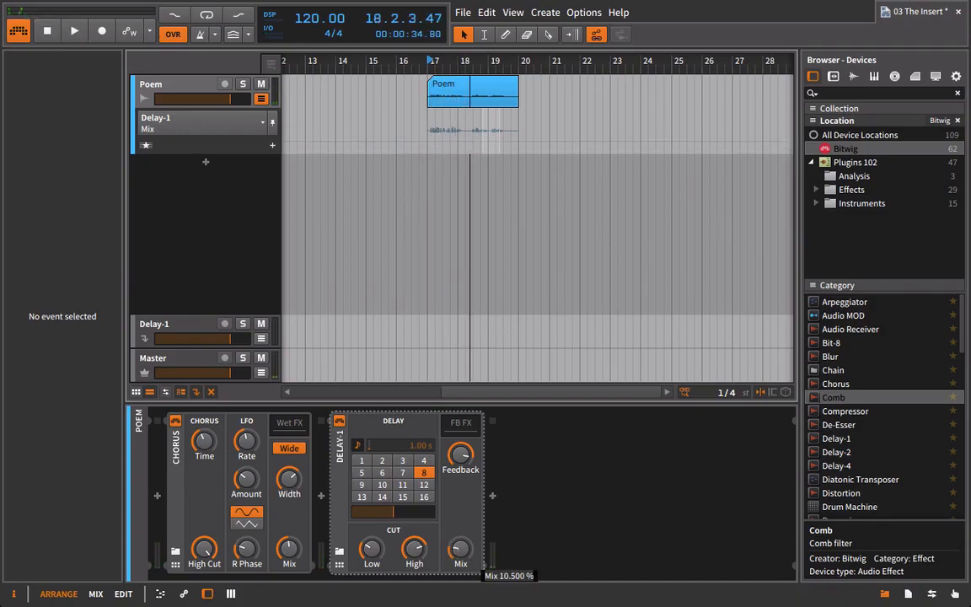
key("space")
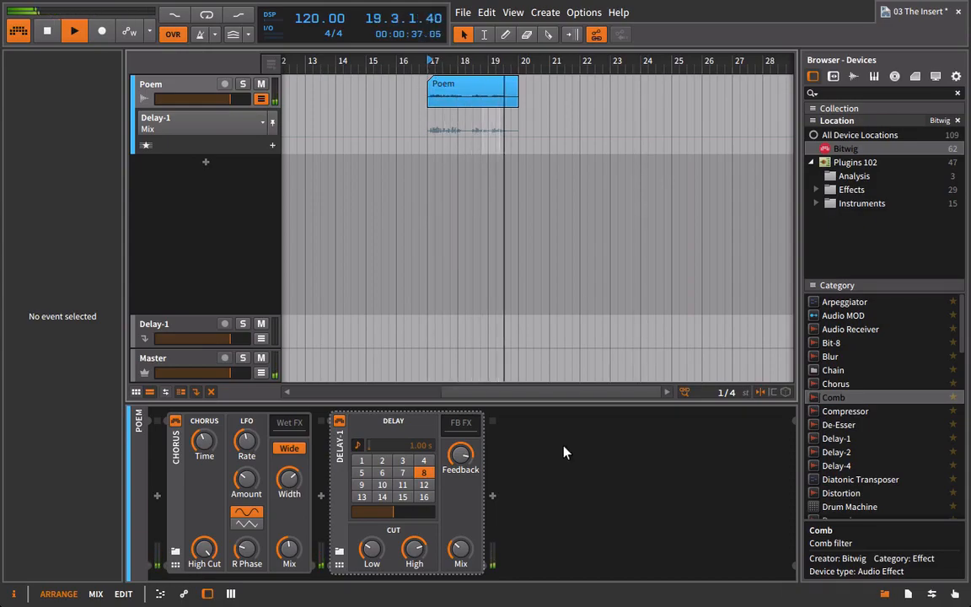
key("space")
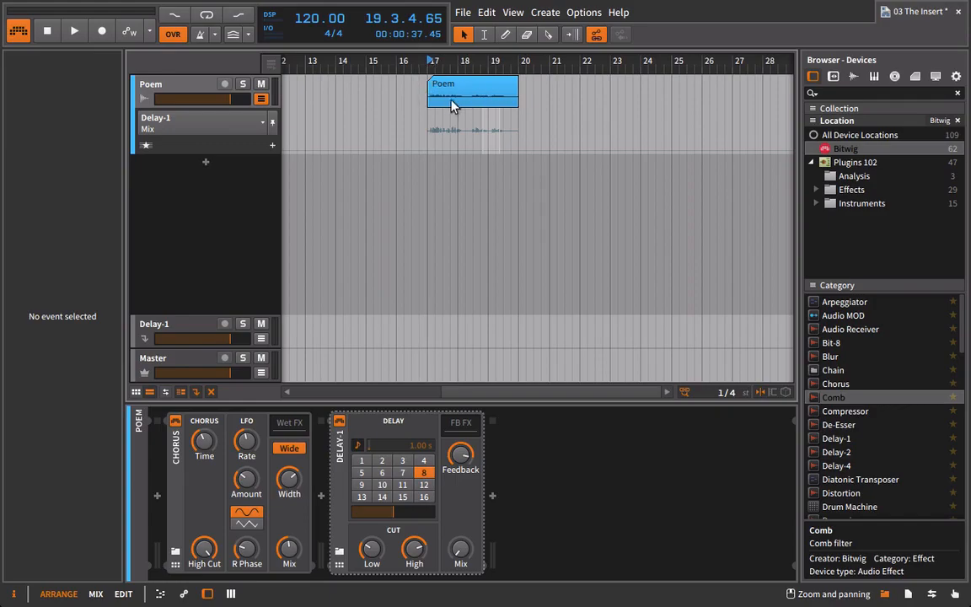
left_click_drag(482, 60, 483, 65)
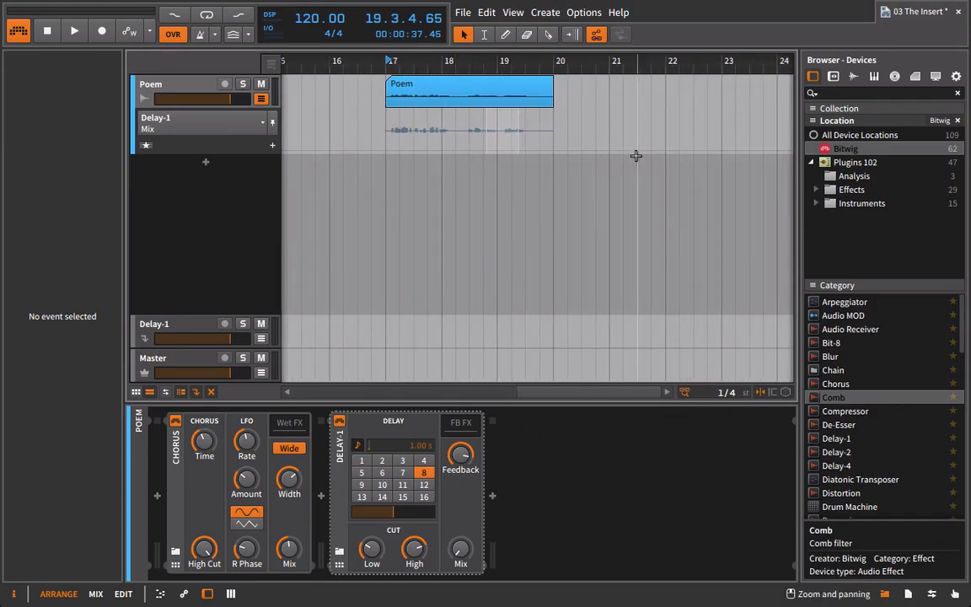
left_click(153, 325)
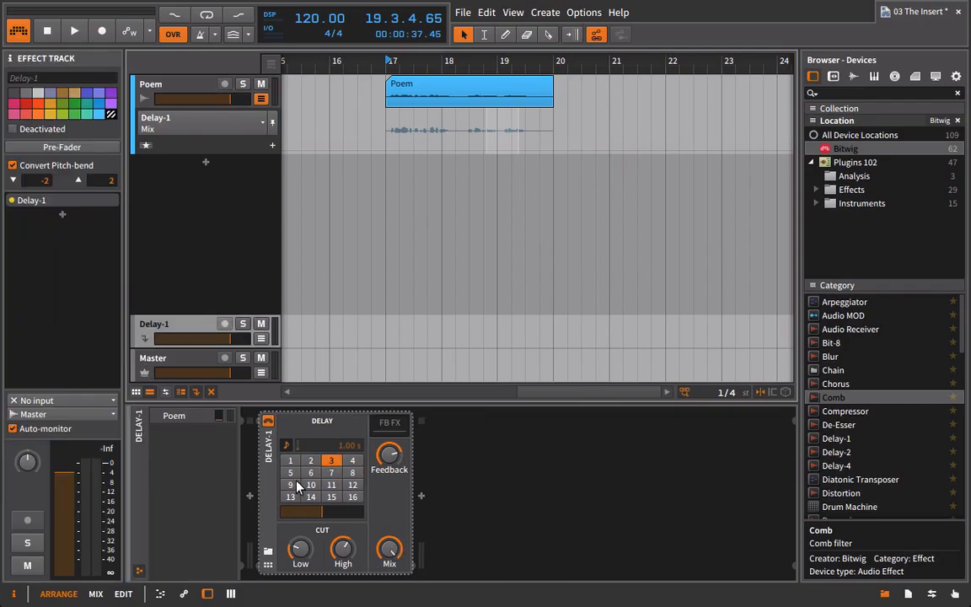
left_click_drag(481, 65, 472, 93)
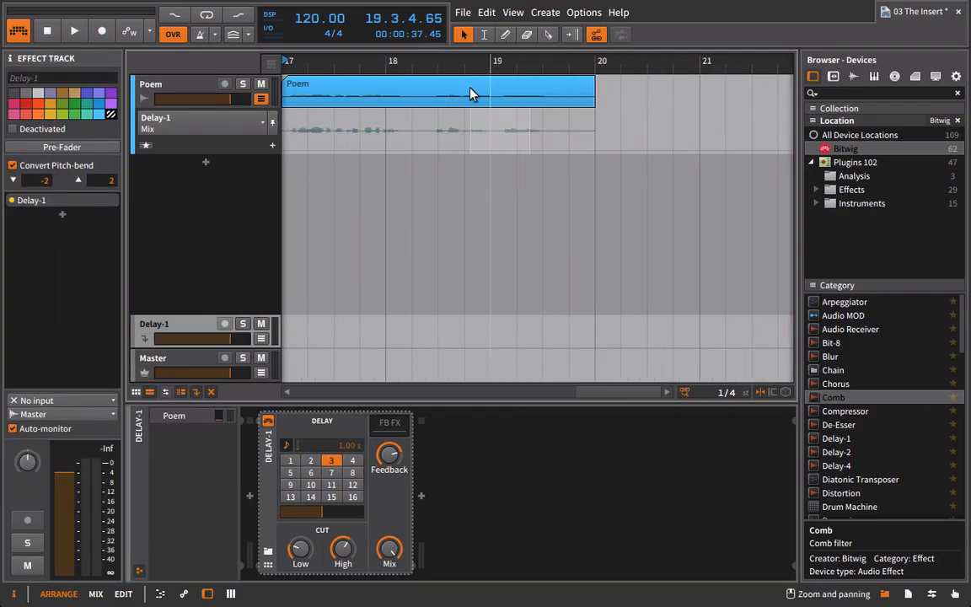
left_click_drag(499, 60, 507, 30)
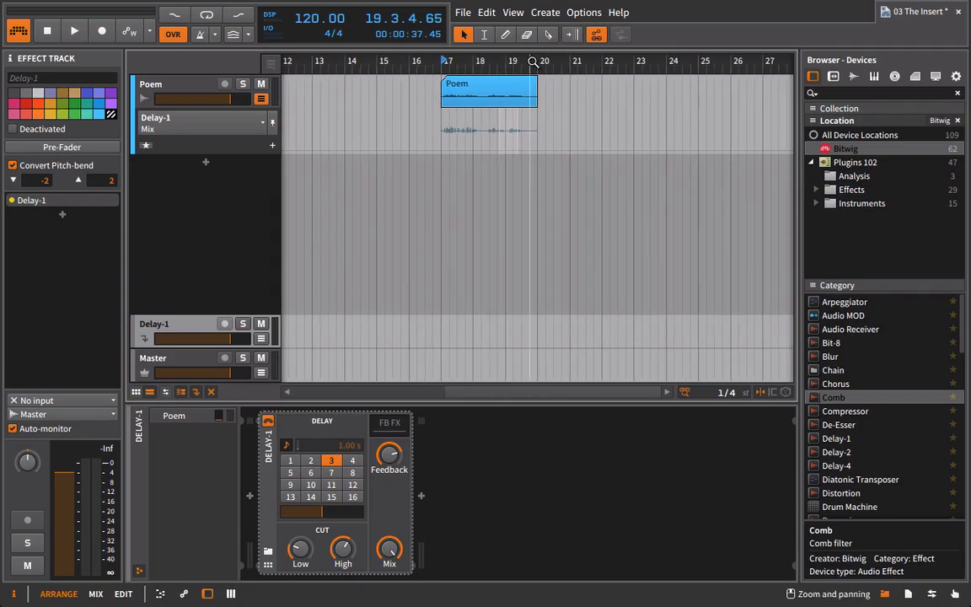
Hide the Poem track's automation lane and show the track's device chain
left_click(261, 98)
left_click(166, 89)
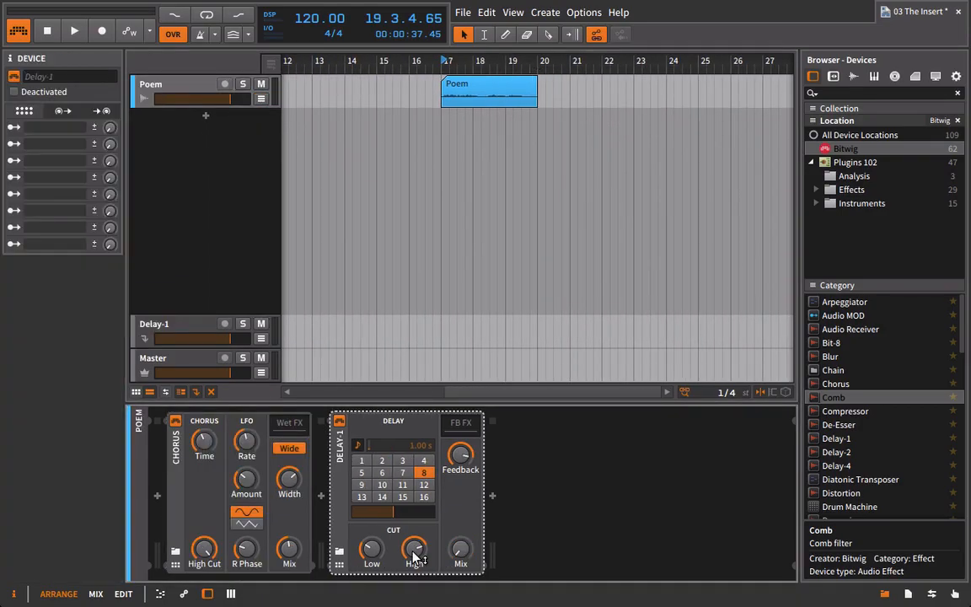
mouse_move(415, 556)
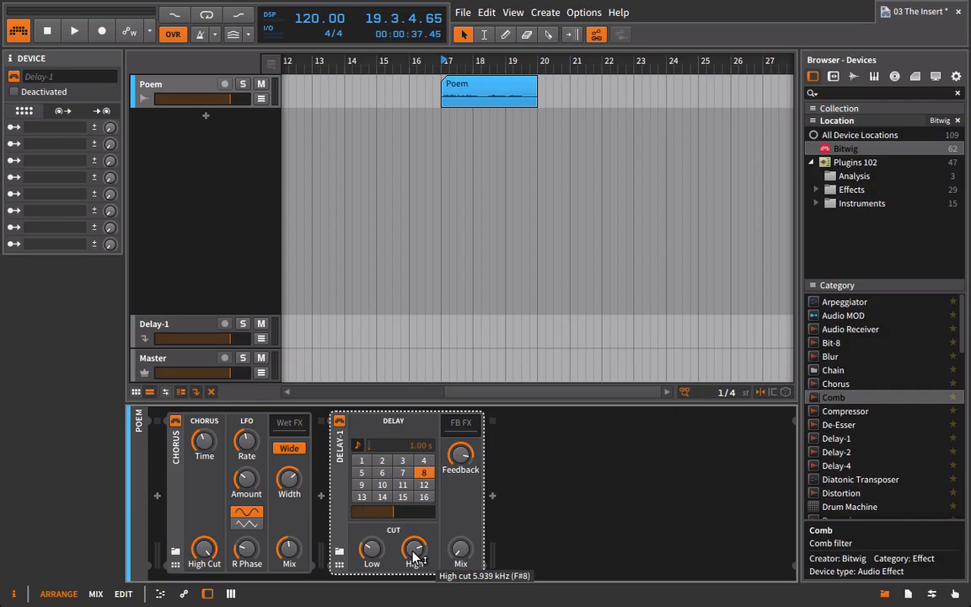
Insert an FX Layer between Chorus and Delay-1 on the Poem track
left_click(884, 594)
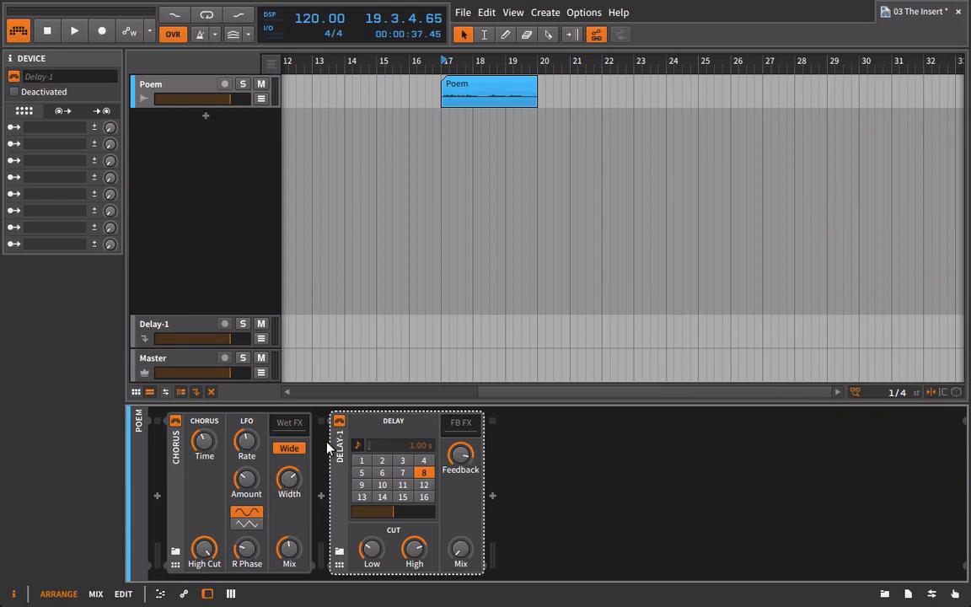
left_click(210, 94)
left_click(883, 594)
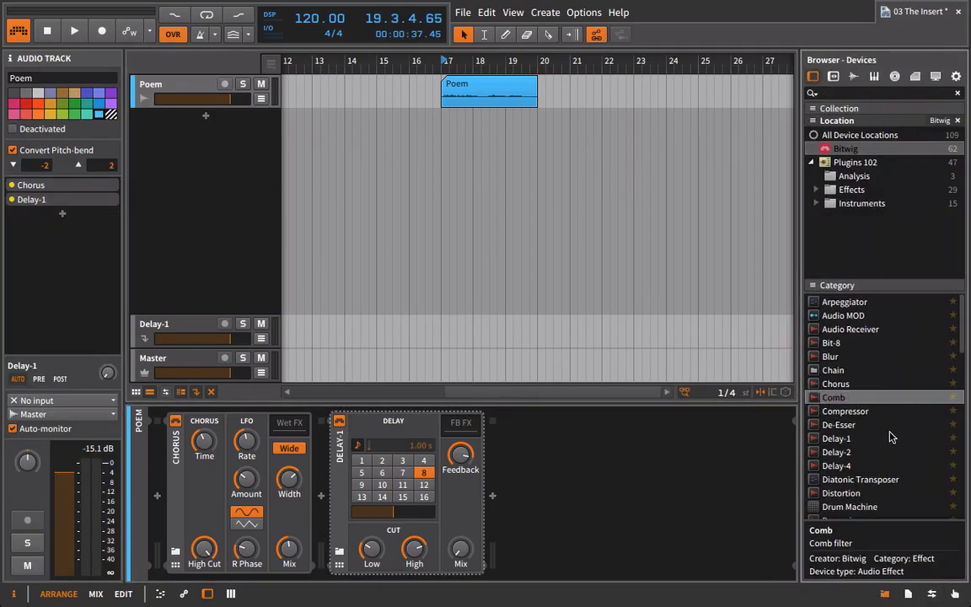
scroll(896, 443, "down", 4)
scroll(900, 451, "up", 4)
scroll(893, 451, "down", 4)
scroll(881, 461, "down", 3)
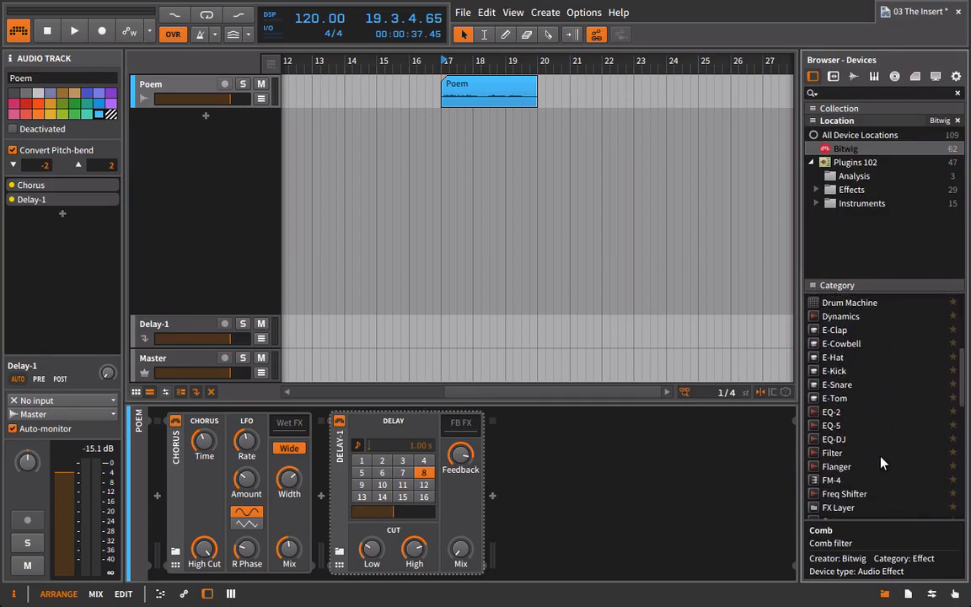
left_click_drag(842, 487, 333, 460)
Add a Tool layer to the FX Layer and move Delay-1 into the container as a second parallel layer
scroll(860, 439, "down", 10)
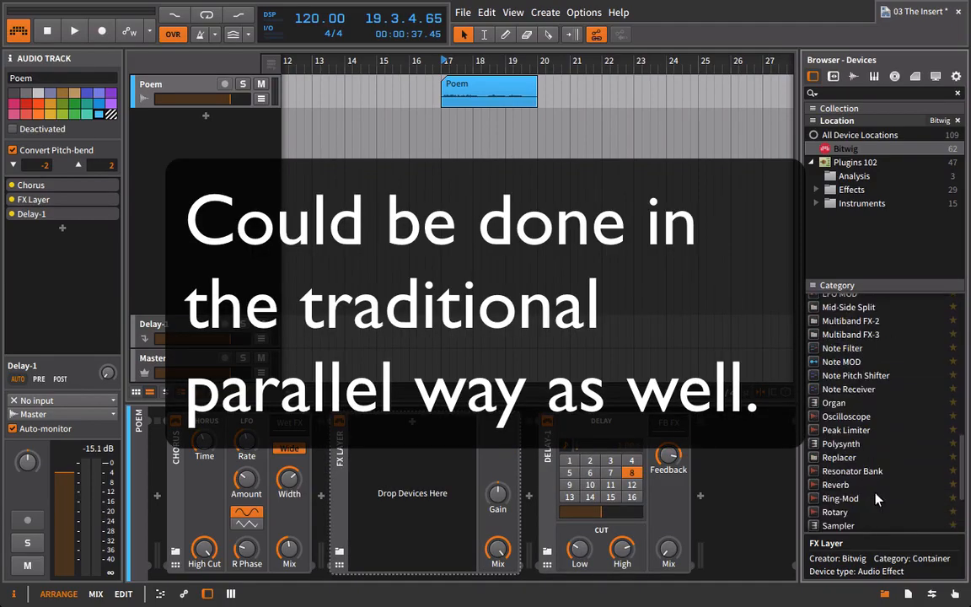
left_click_drag(830, 460, 558, 449)
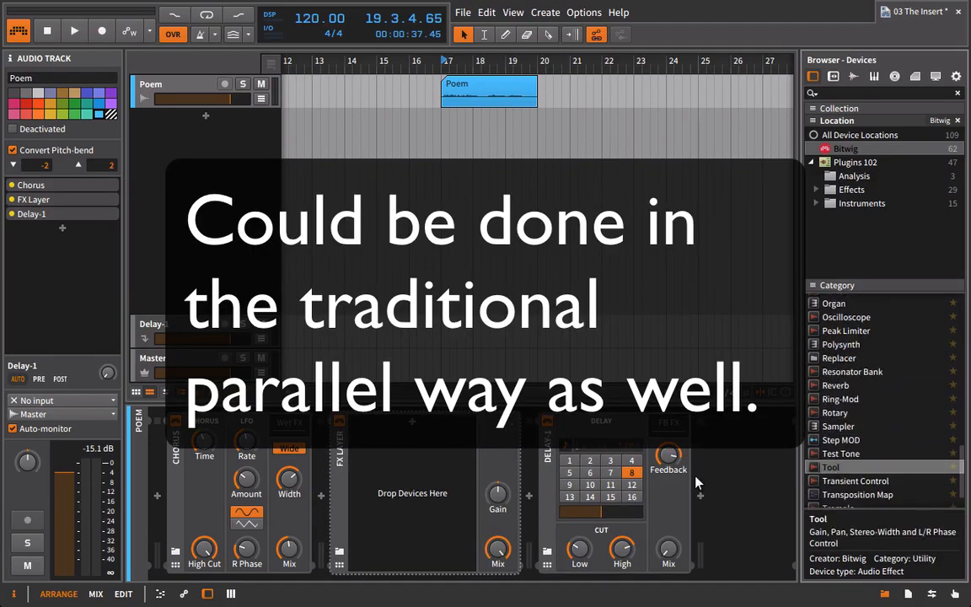
left_click_drag(816, 477, 412, 476)
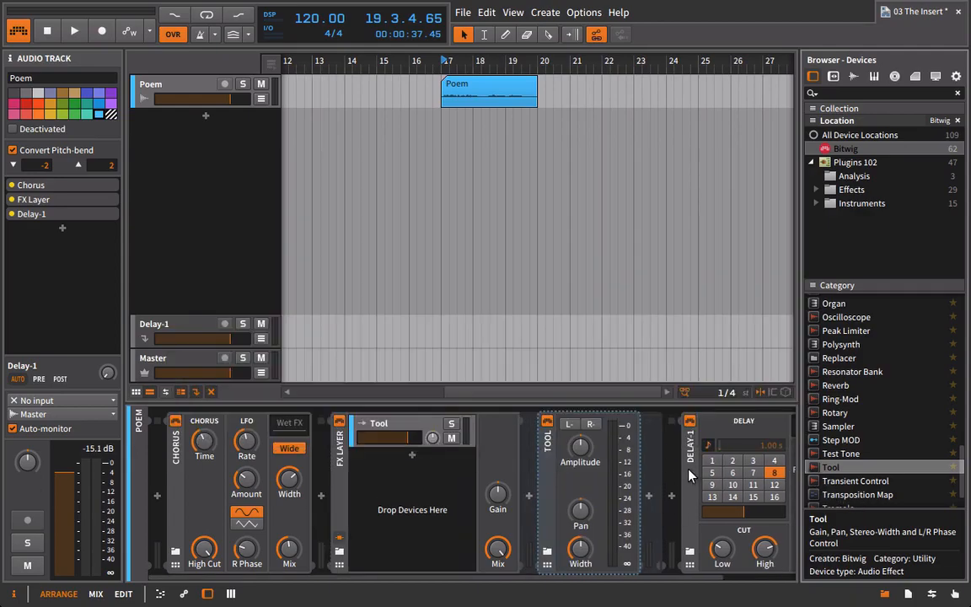
left_click(687, 460)
left_click_drag(449, 471, 441, 469)
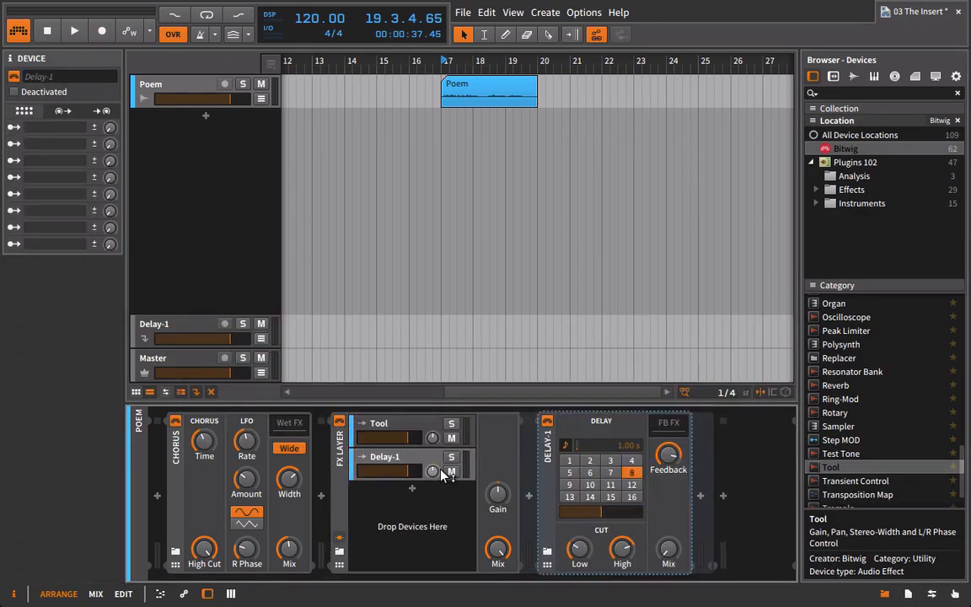
Set Delay-1's mix to 100%, hide the device browser, and turn the Delay-1 layer's volume well down
left_click_drag(683, 566, 683, 514)
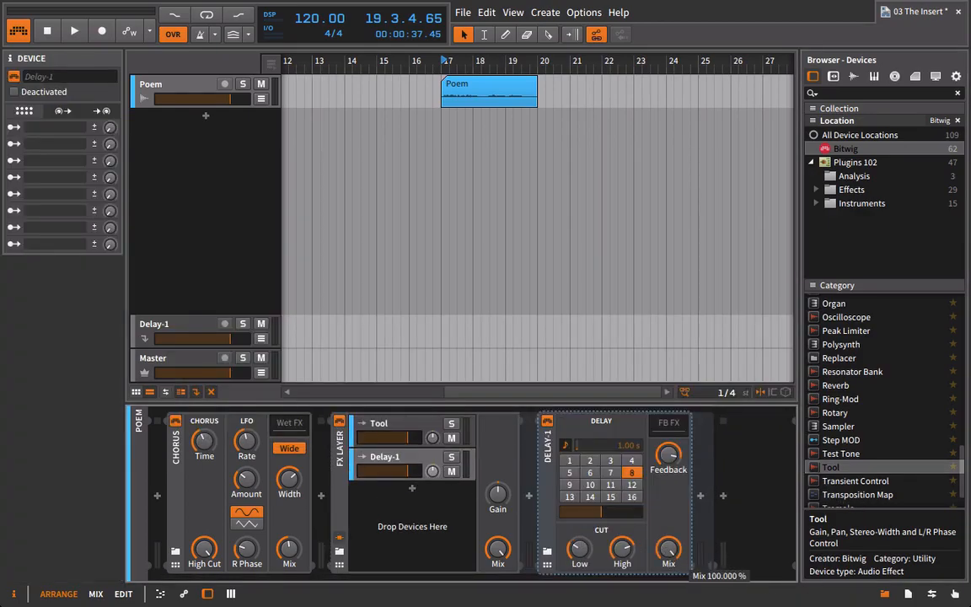
left_click(884, 594)
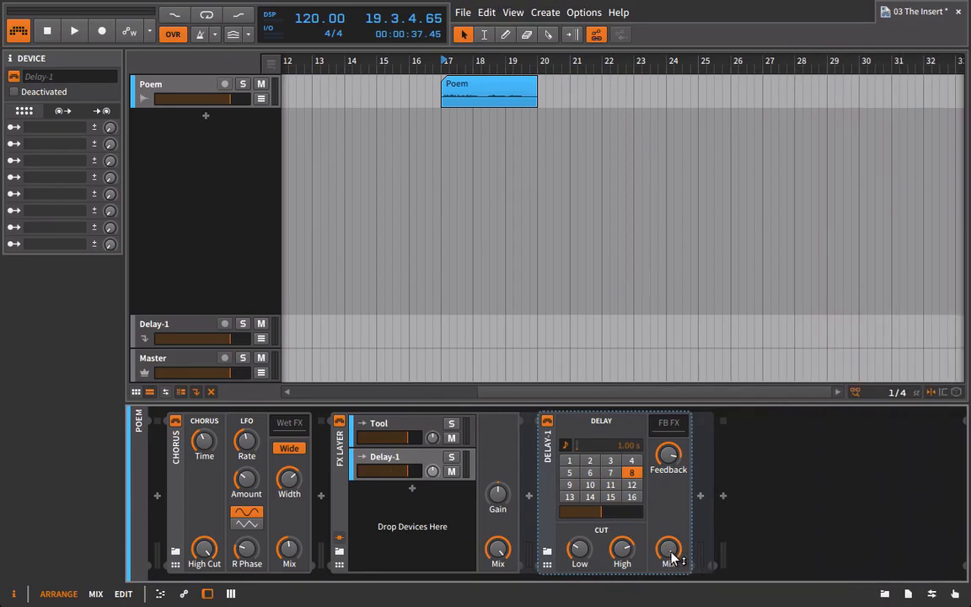
left_click_drag(432, 482, 431, 556)
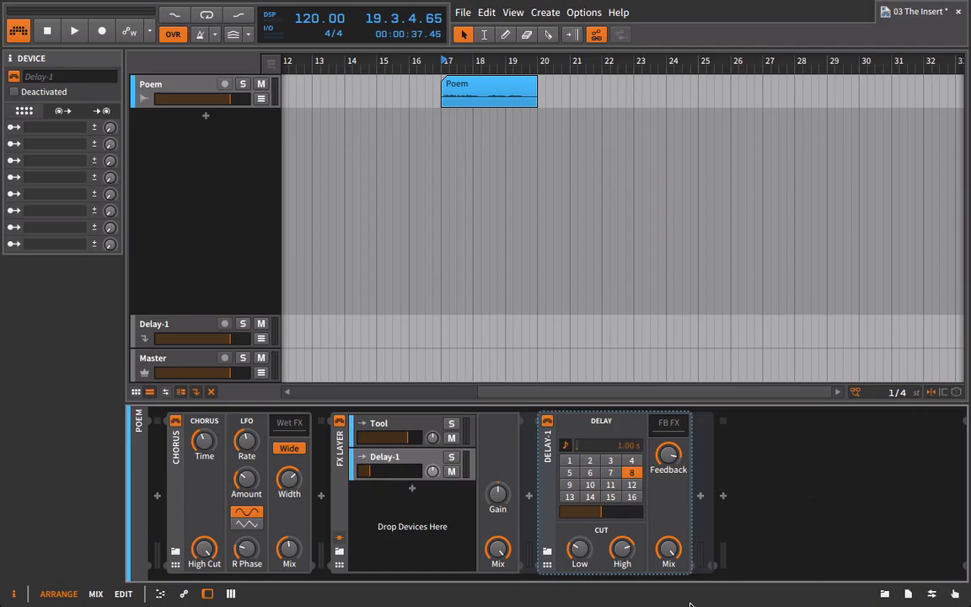
Play the Poem clip through the FX Layer while raising the Delay-1 layer's volume slightly
key("space")
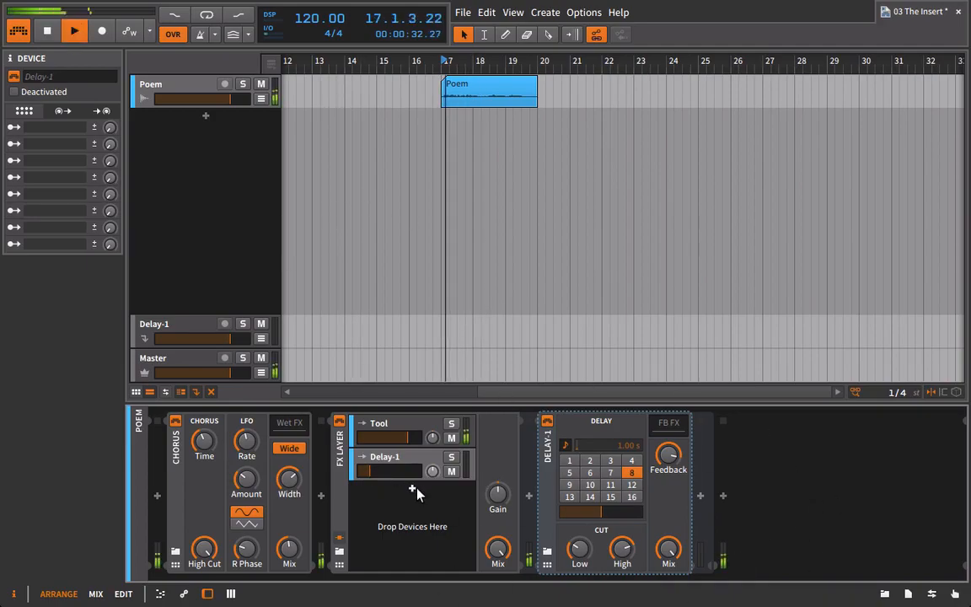
mouse_move(380, 471)
left_mouse_down()
mouse_move(410, 470)
mouse_move(376, 472)
left_mouse_up()
key("space")
Show the Delay-1 layer's volume automation on the Poem track and draw a ramp from 19.1 up to -4.81 dB at 19.1.3
left_click_drag(515, 61, 548, 65)
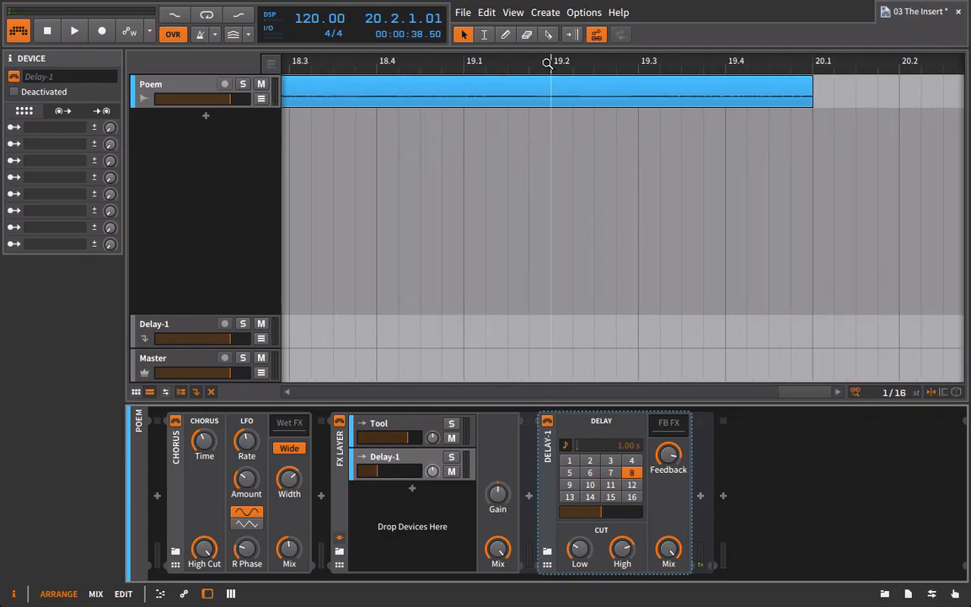
left_click(261, 99)
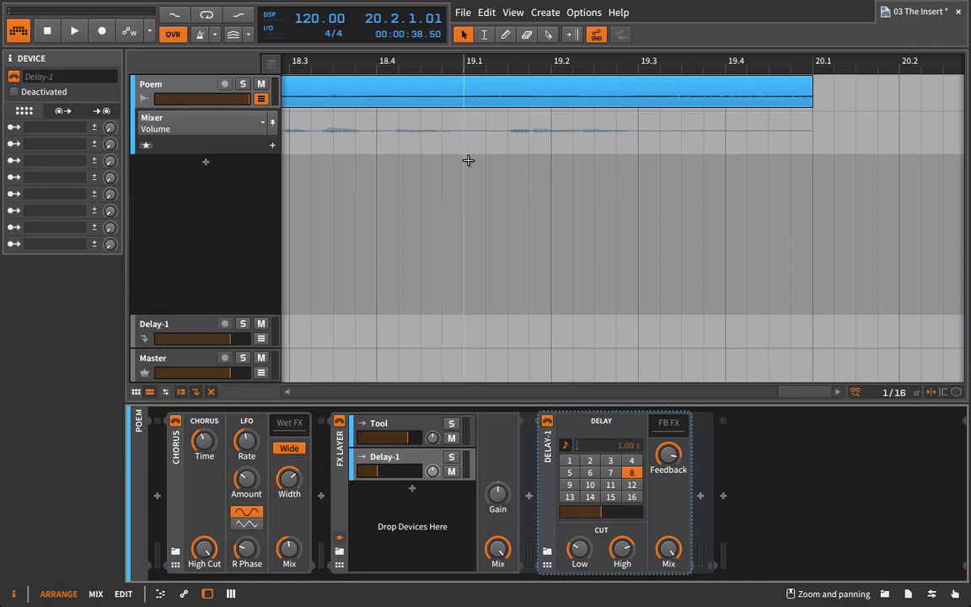
left_click(377, 470)
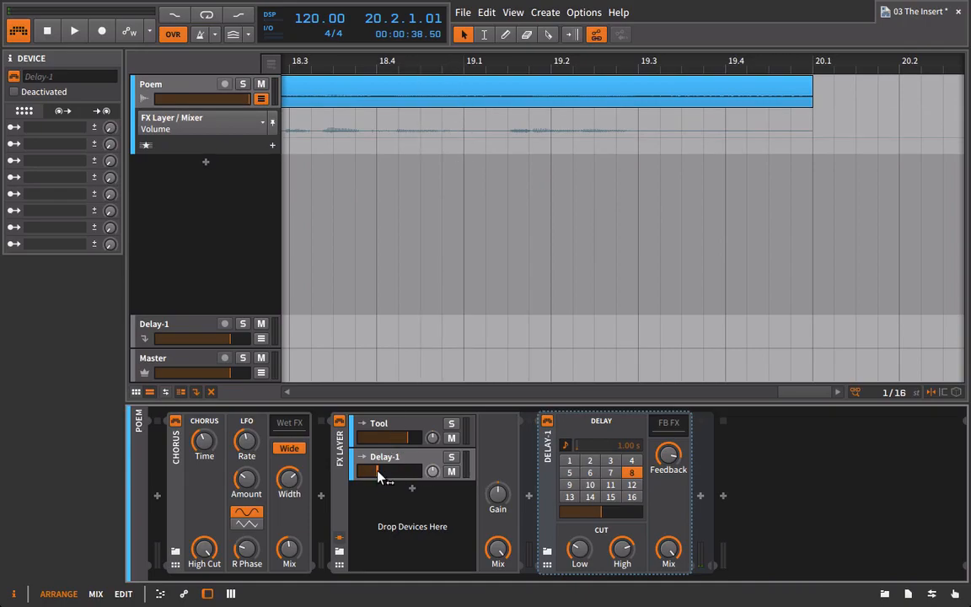
left_click_drag(493, 140, 507, 122)
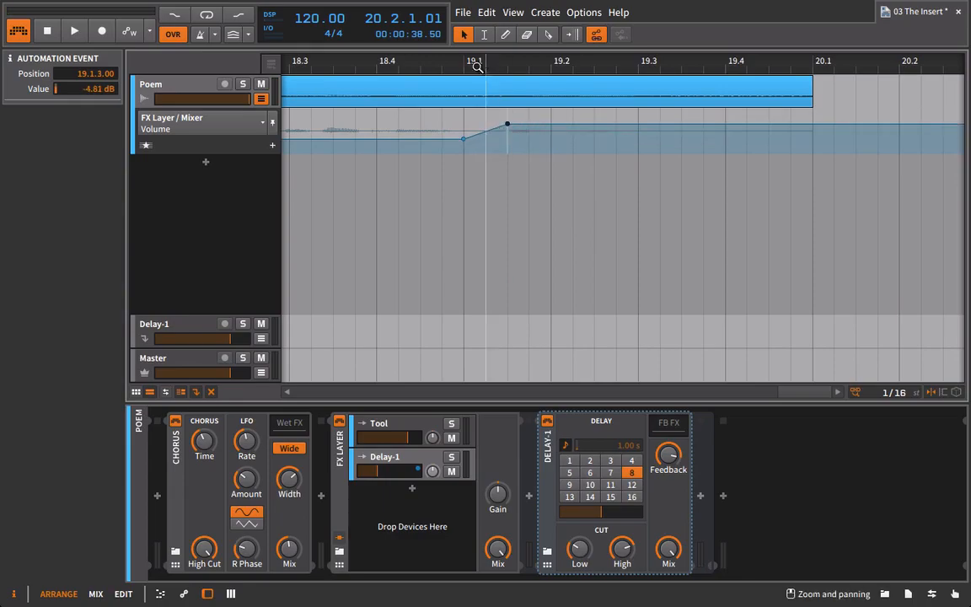
Play the volume throw, shift its ramp to rise from -26.2 dB at 19.3.1 to bar 20, and replay the clip
left_click_drag(478, 60, 431, 61)
key("space")
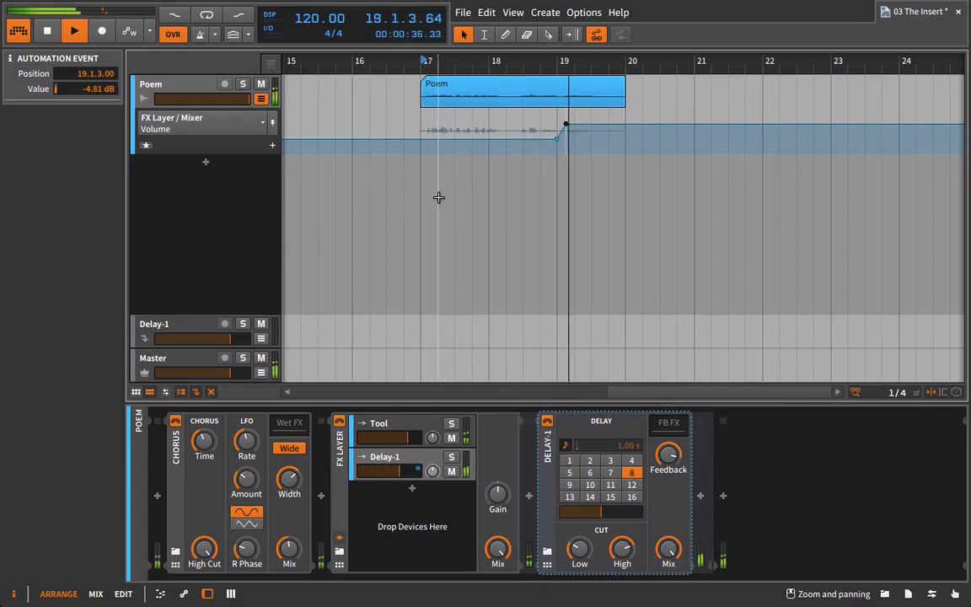
left_click_drag(565, 124, 591, 138)
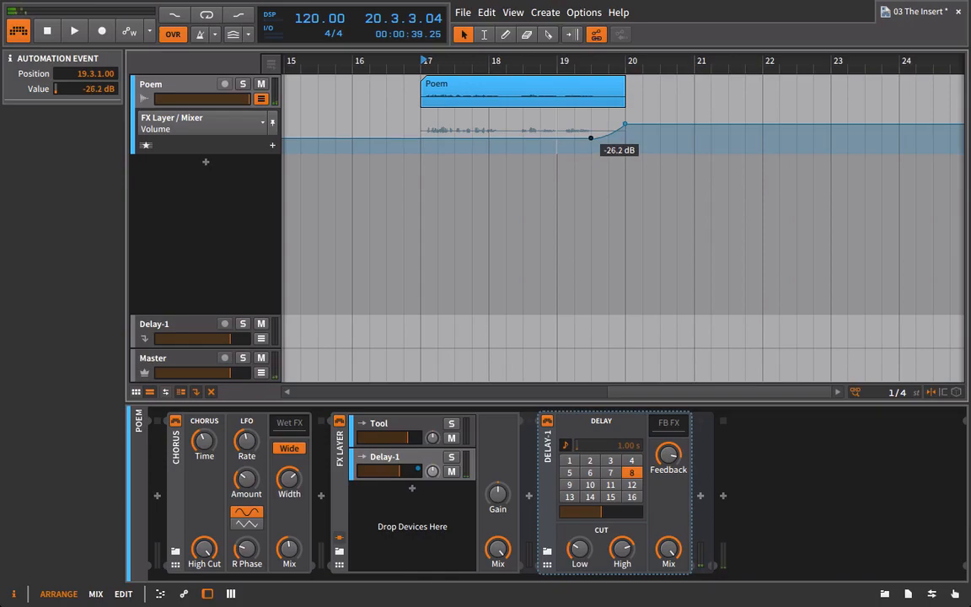
key("space")
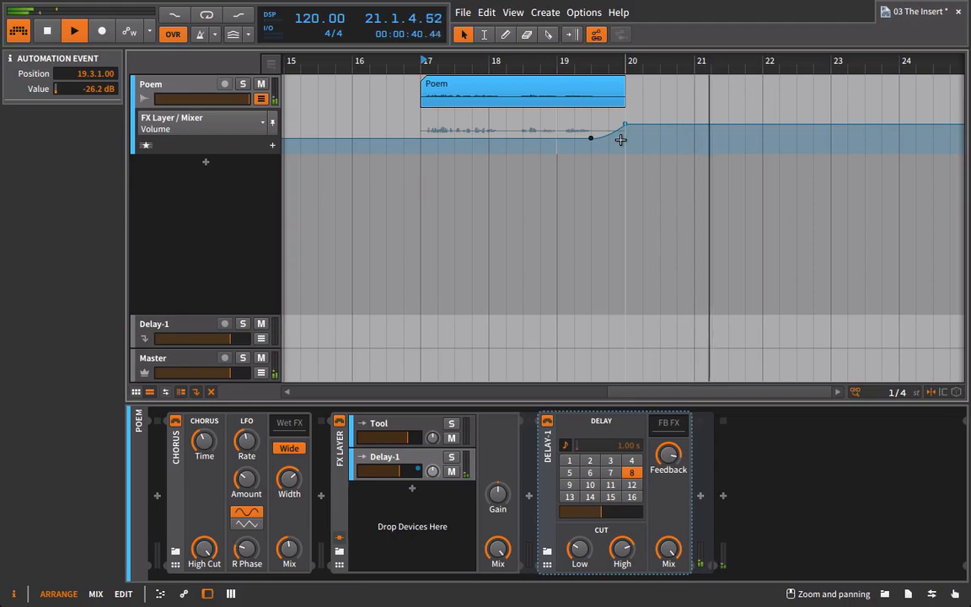
key("space")
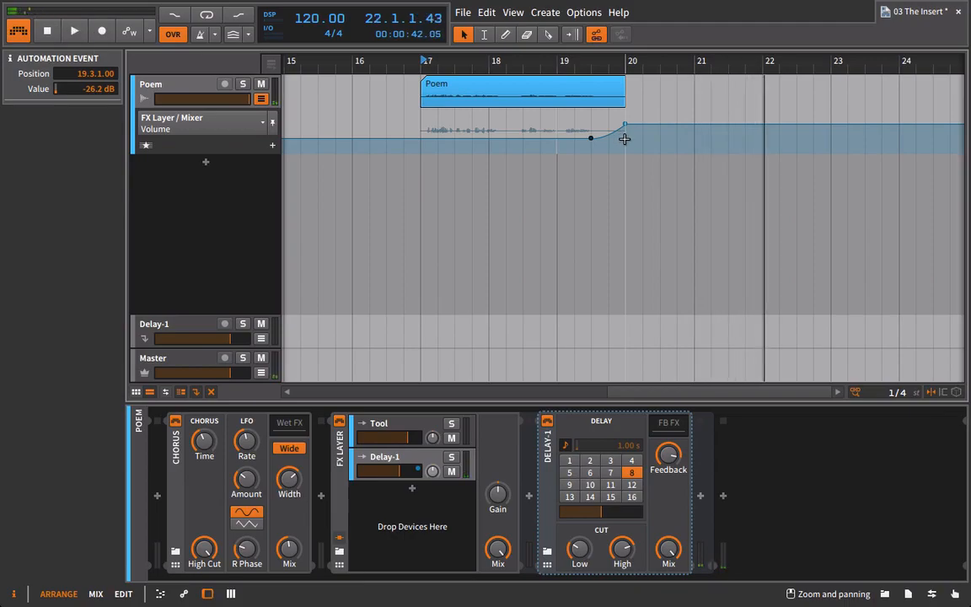
Move Delay-1 out of the FX Layer to the end of the Poem chain and delete the FX Layer
left_click_drag(546, 441, 788, 433)
left_click(413, 455)
key("Delete")
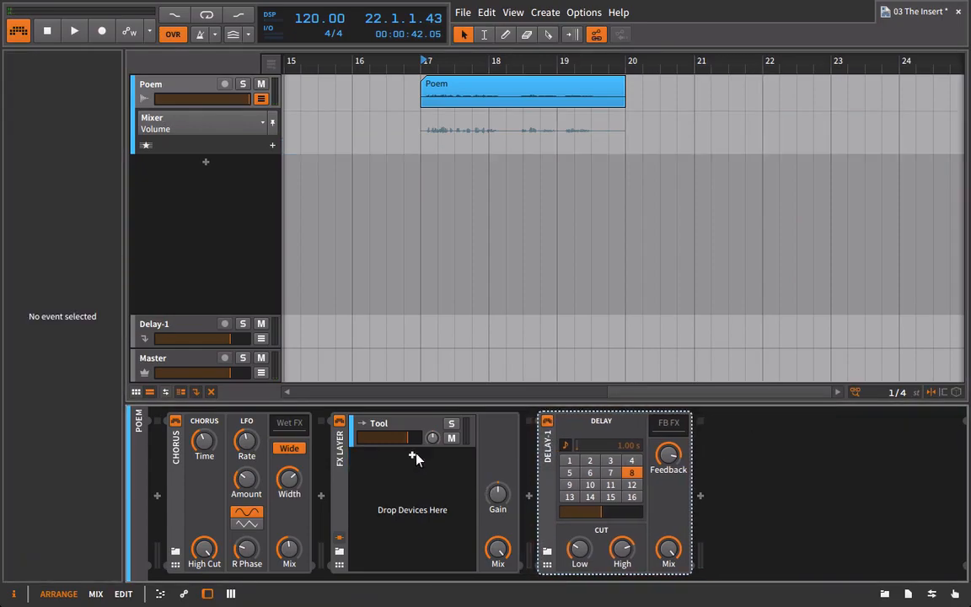
left_click(340, 456)
key("Delete")
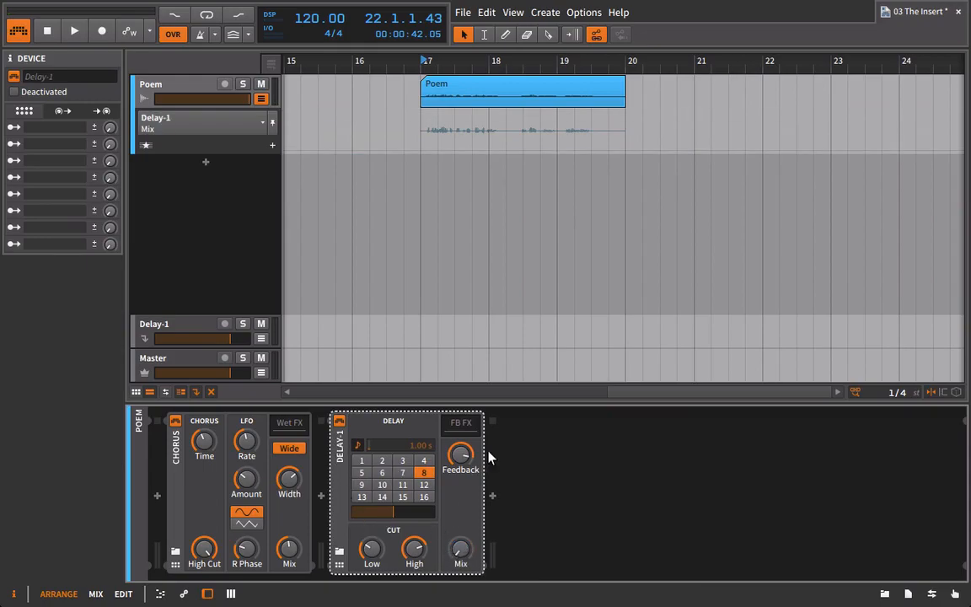
Draw Delay-1 mix automation on the Poem track that falls from bar 17 to a low point near 18.4 and rises again until about 20.2
left_click(436, 92)
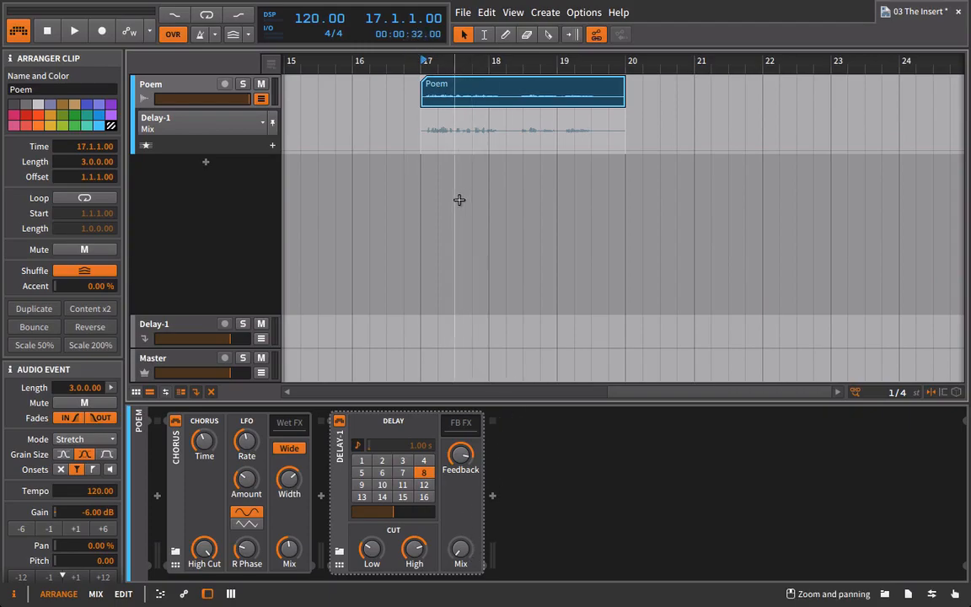
left_click(426, 149)
left_click(424, 149)
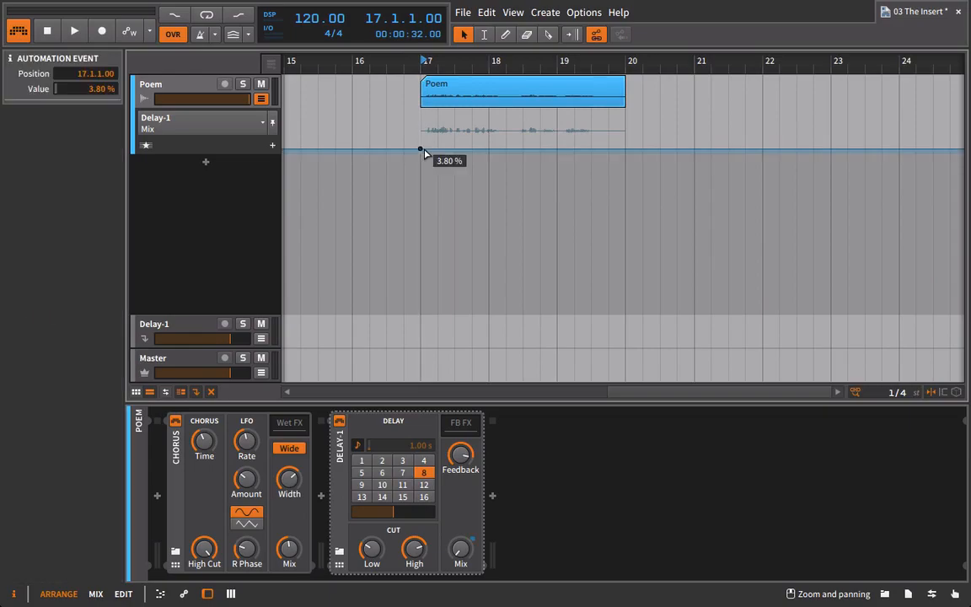
left_click(536, 150)
left_click_drag(421, 148, 420, 140)
left_click_drag(603, 150, 642, 138)
Play the Poem clip while raising the mix automation point at 17.1.1 to 36.8%
key("space")
left_click_drag(421, 141, 421, 139)
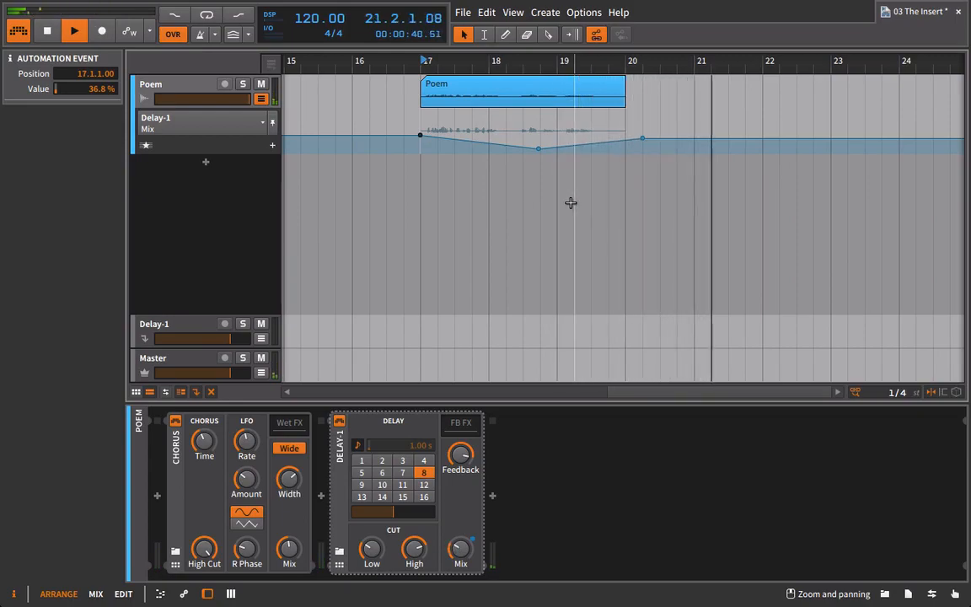
key("space")
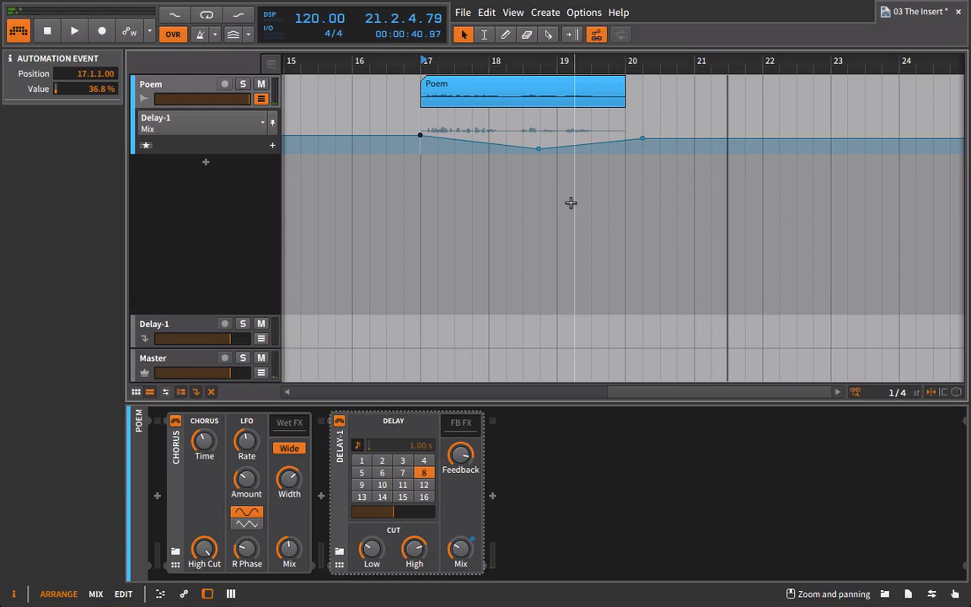
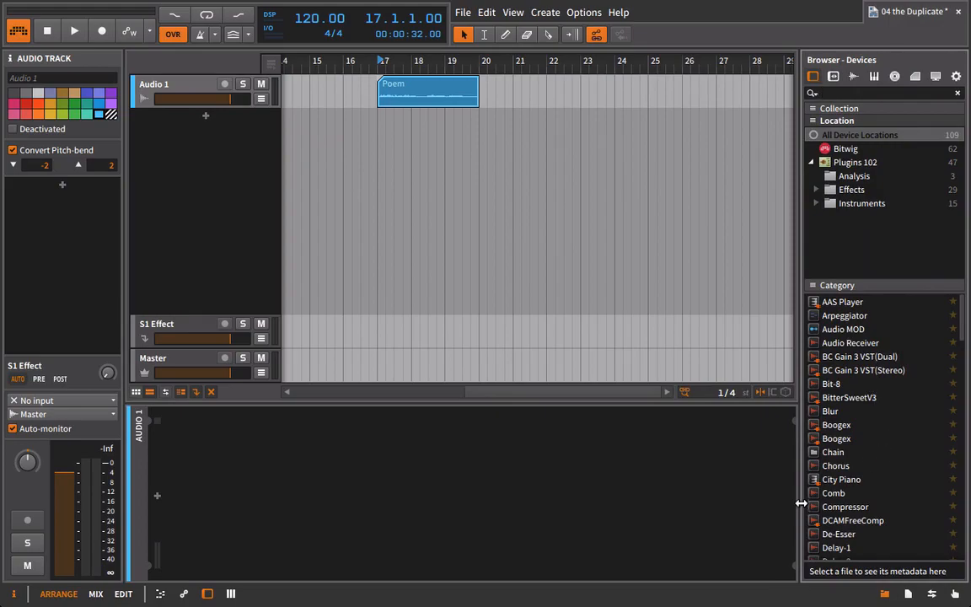
In the "04 the Duplicate" project, add a Chorus followed by a Distortion to the Audio 1 track
left_click_drag(818, 469, 131, 87)
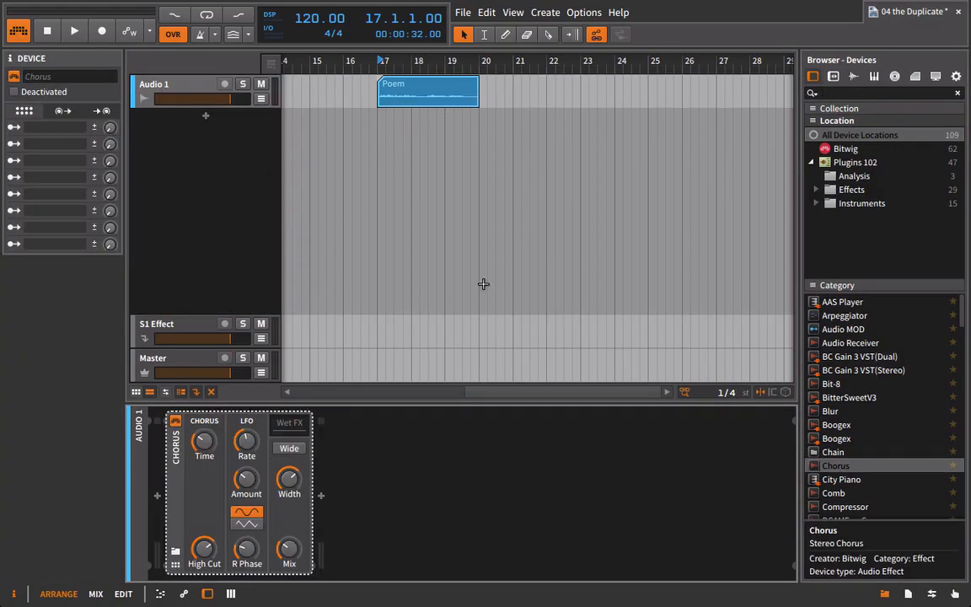
scroll(960, 479, "down", 3)
scroll(940, 491, "down", 3)
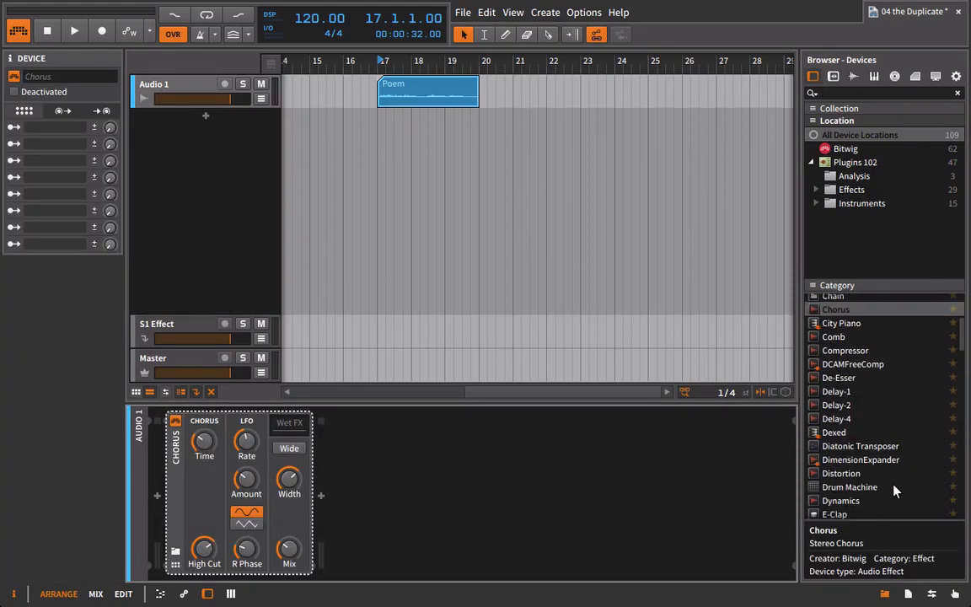
left_click(843, 475)
left_click_drag(845, 477, 578, 437)
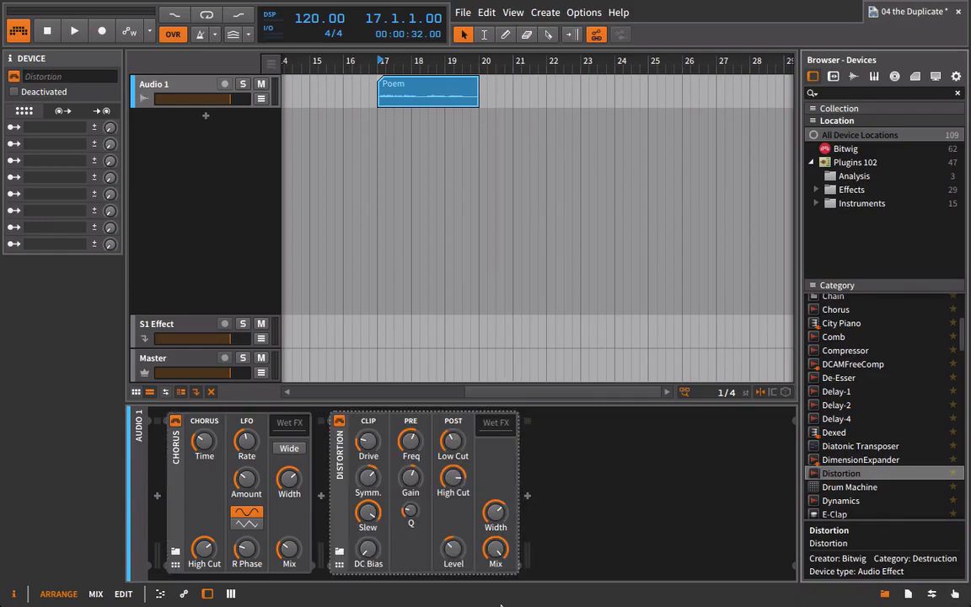
Play the clip while setting Chorus time to about 21 ms and adjusting Distortion's drive, symmetry, high cut and mix, and hide the browser
key("space")
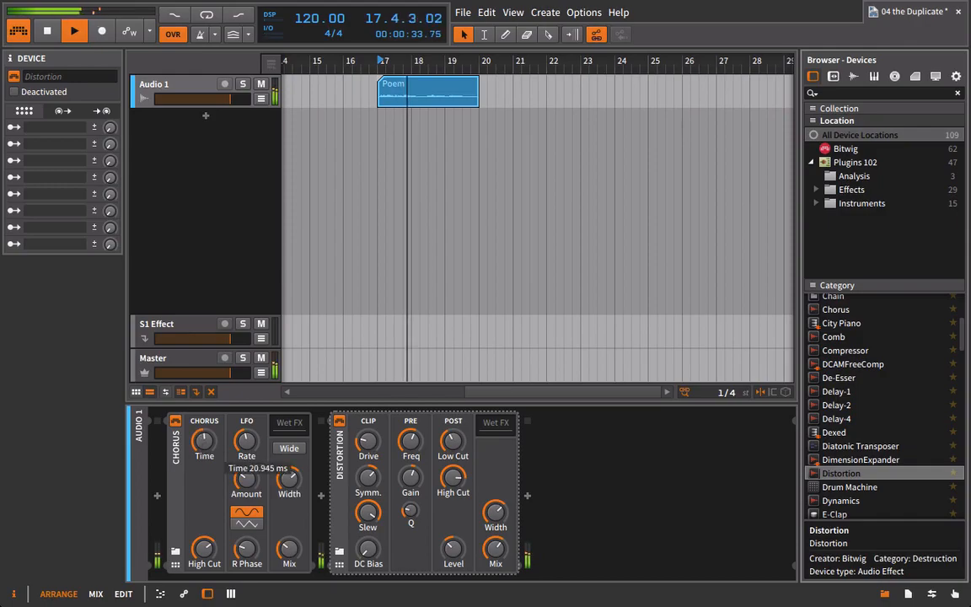
left_click_drag(455, 552, 496, 583)
key("space")
key("space")
left_click_drag(368, 447, 369, 433)
left_click_drag(368, 480, 369, 485)
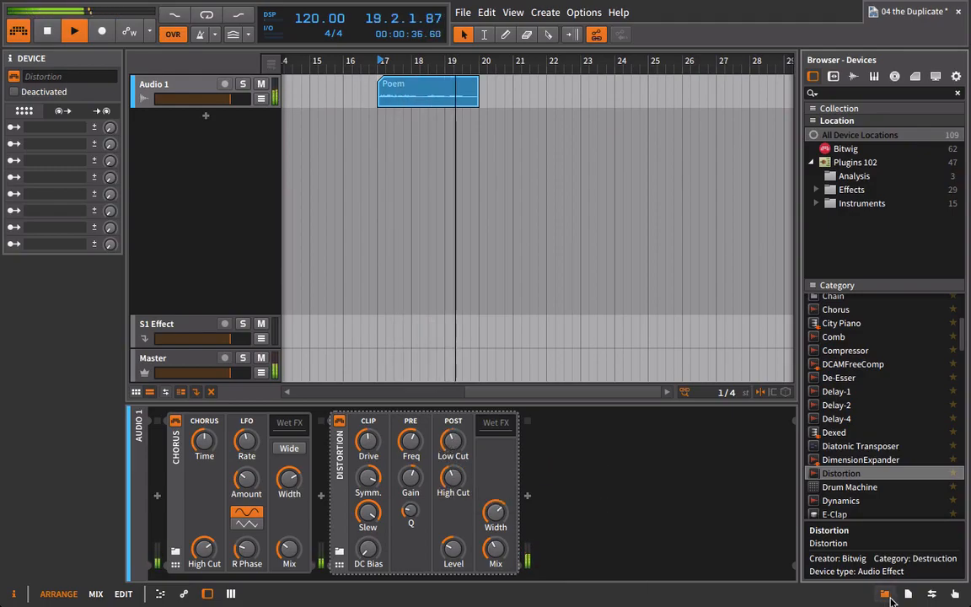
left_click(886, 595)
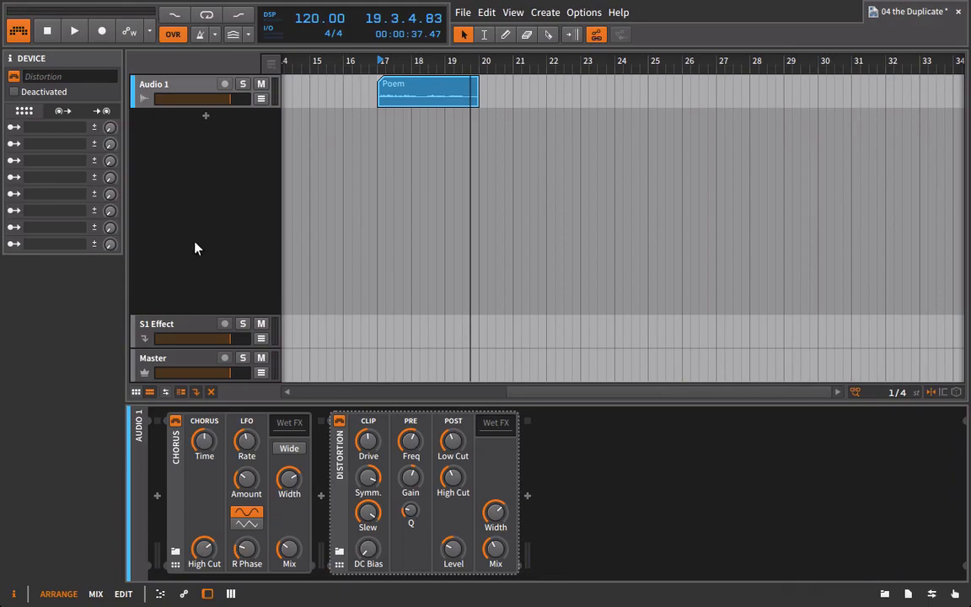
Check the S1 Effect track's empty device chain and duplicate the Audio 1 track with its clip and devices
left_click(189, 330)
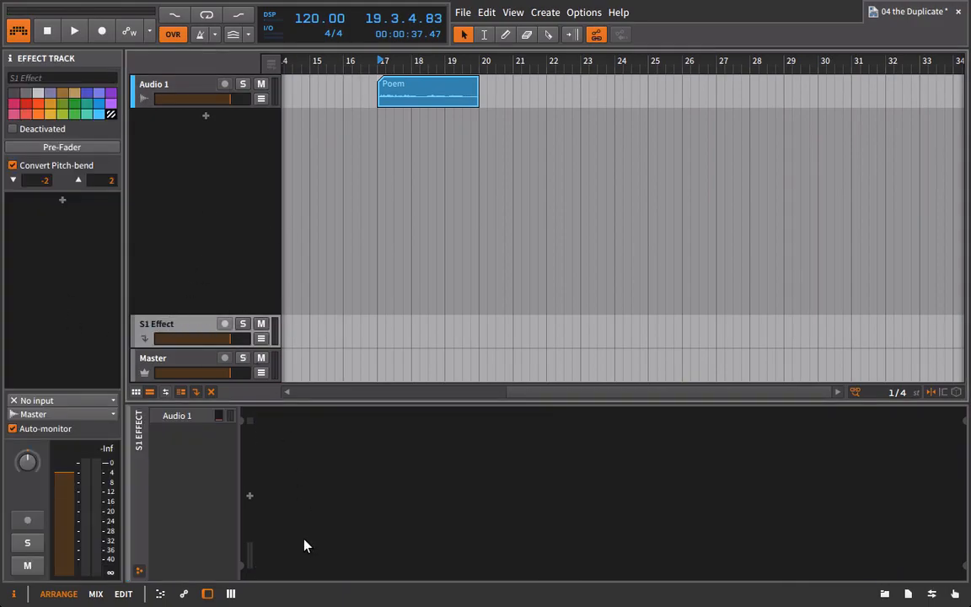
left_click(188, 87)
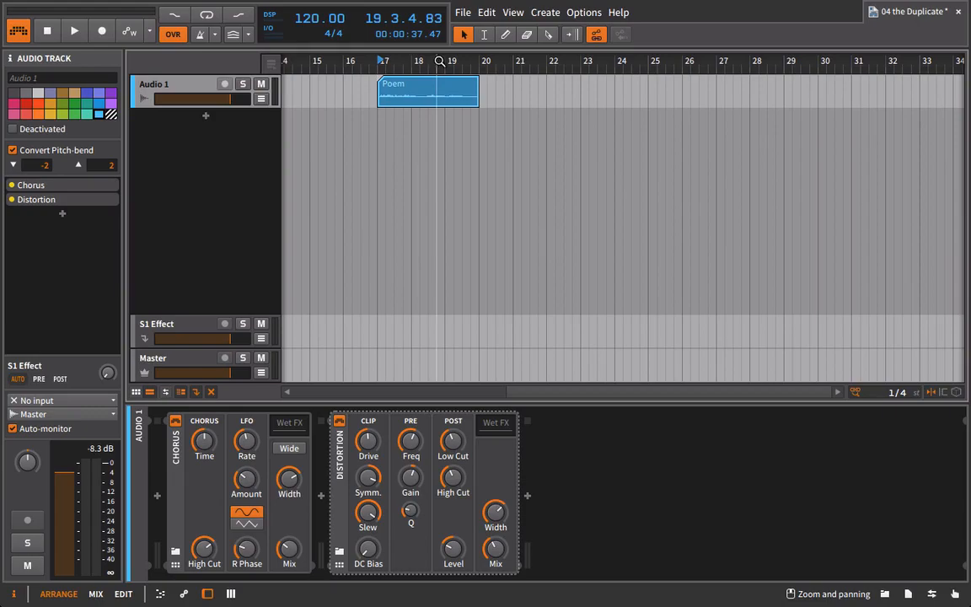
scroll(385, 124, "up", 4)
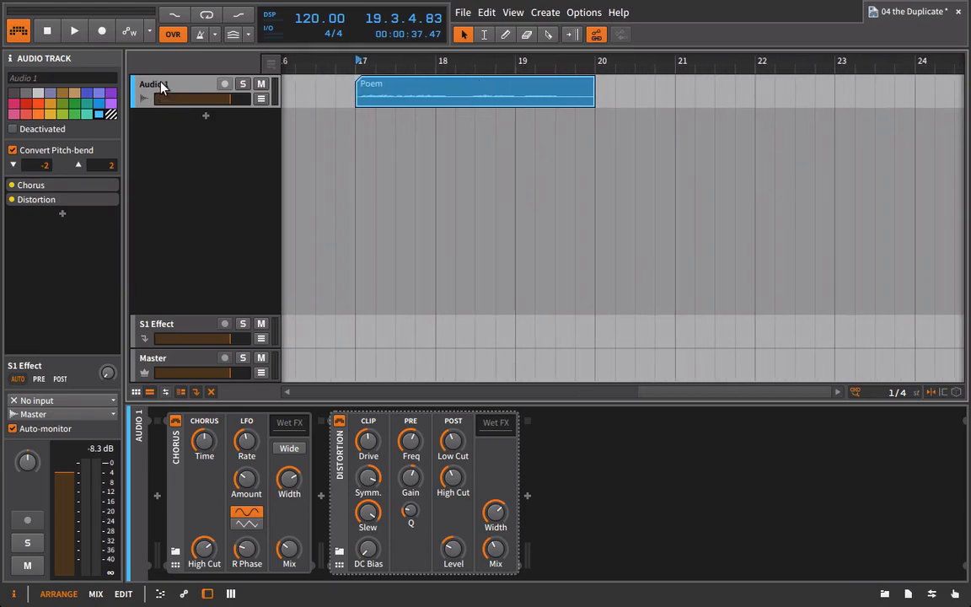
key("ctrl+d")
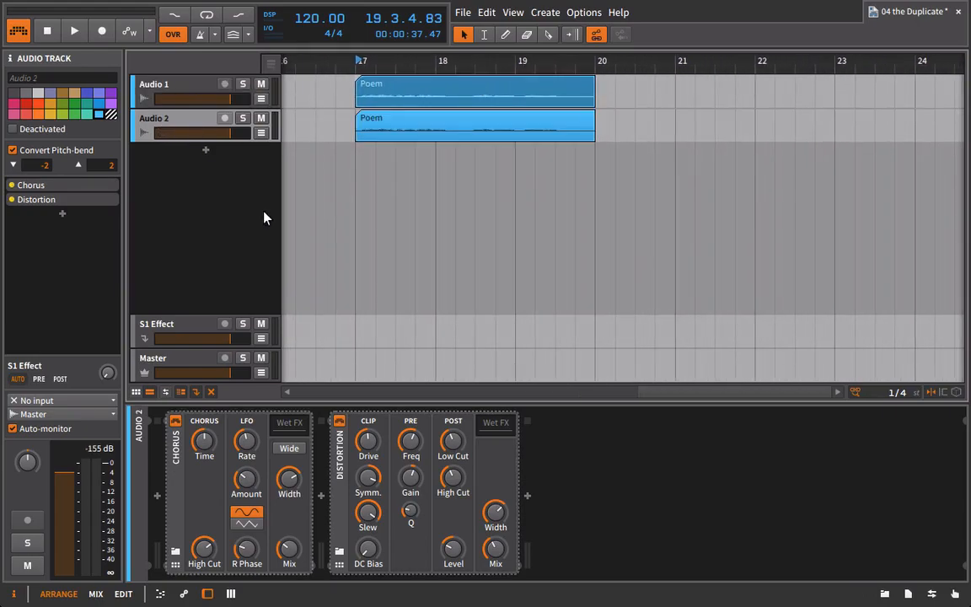
Rename the duplicated track "Delay Throw" and select it together with Audio 1
left_click(75, 78)
type("Delay THr")
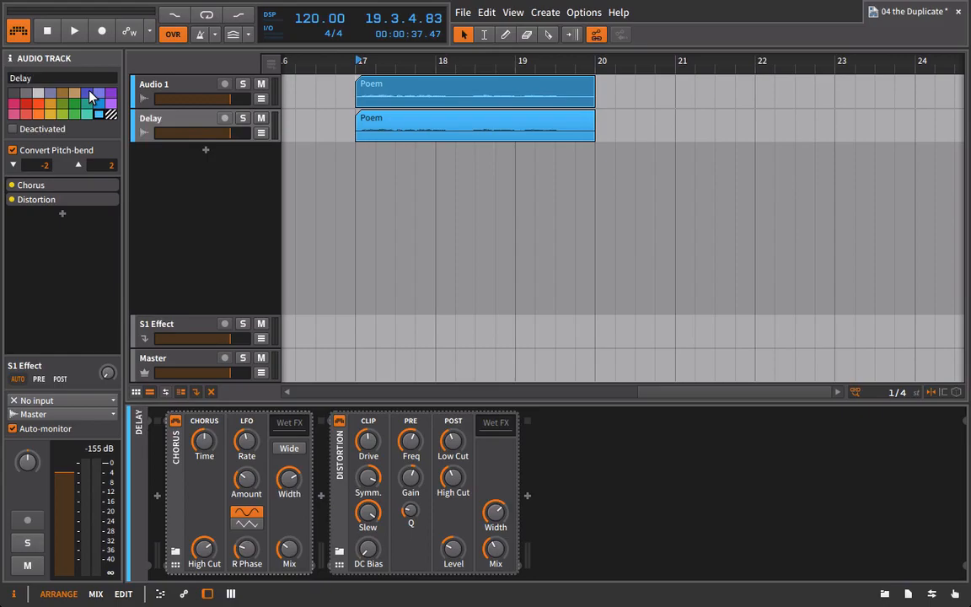
key("BackSpace")
key("BackSpace")
type("hrow")
left_click(160, 91, "shift")
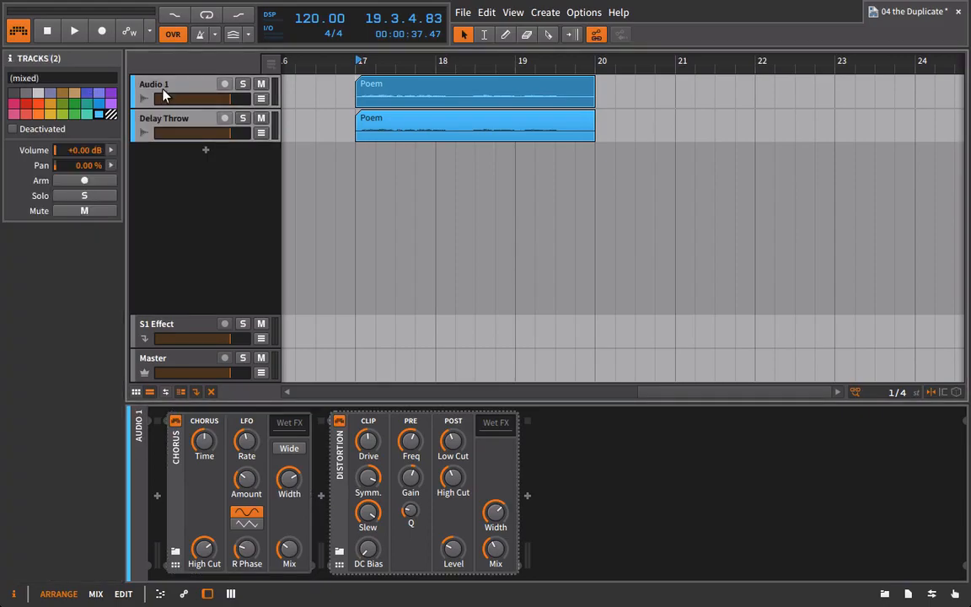
Group the Audio 1 and Delay Throw tracks under the name "poem" and solo the Delay Throw track
key("ctrl+g")
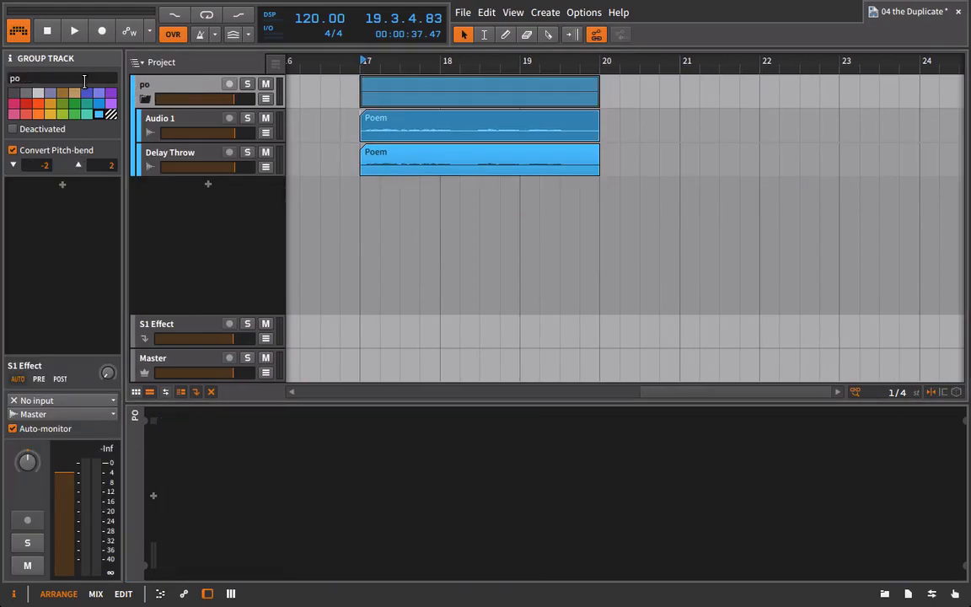
left_click(362, 154)
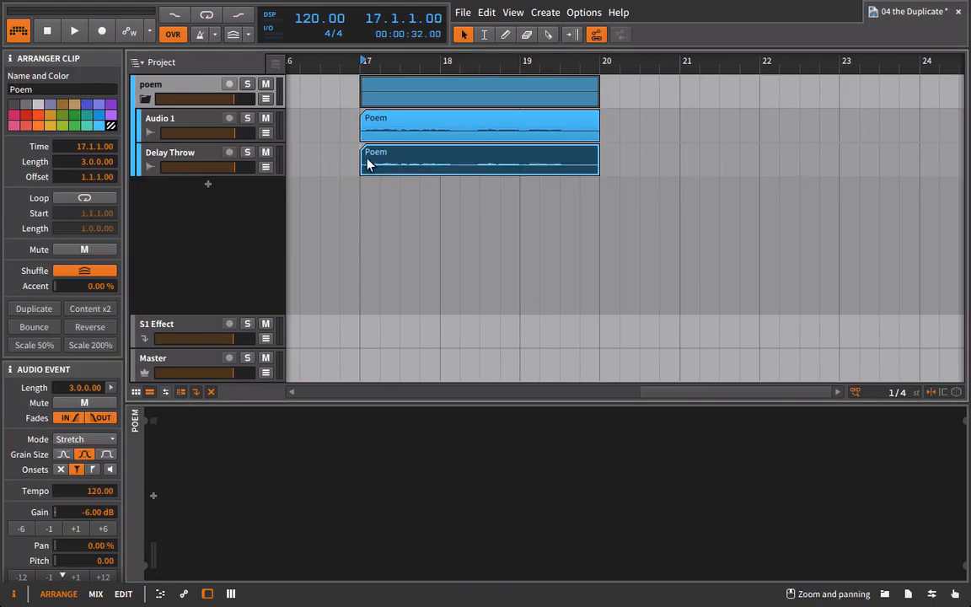
left_click(187, 154)
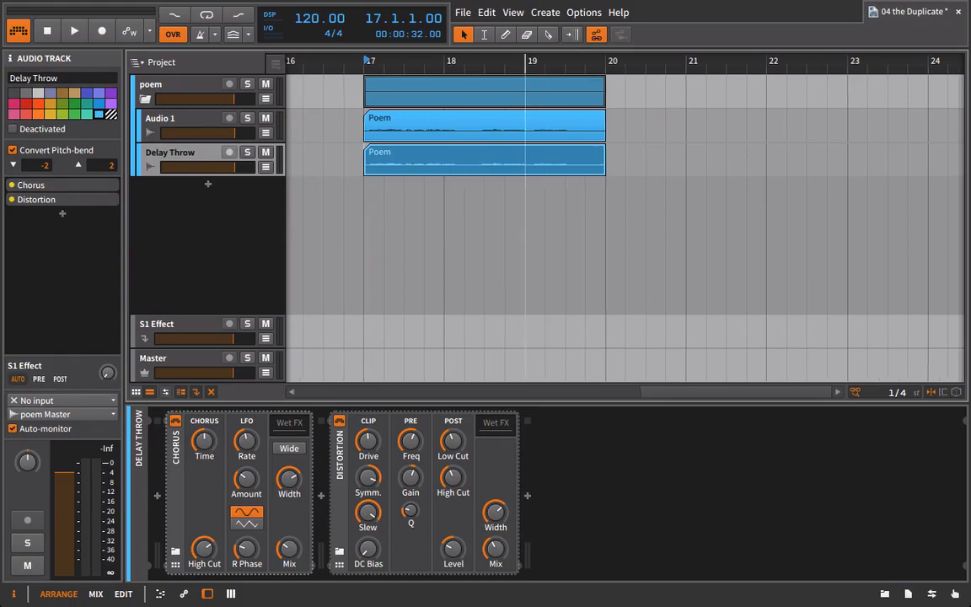
scroll(529, 98, "up", 2)
left_click(247, 154)
Play the Delay Throw clip from bar 19 and split it at 18.4.3 and just after the start of bar 19
left_click(527, 61)
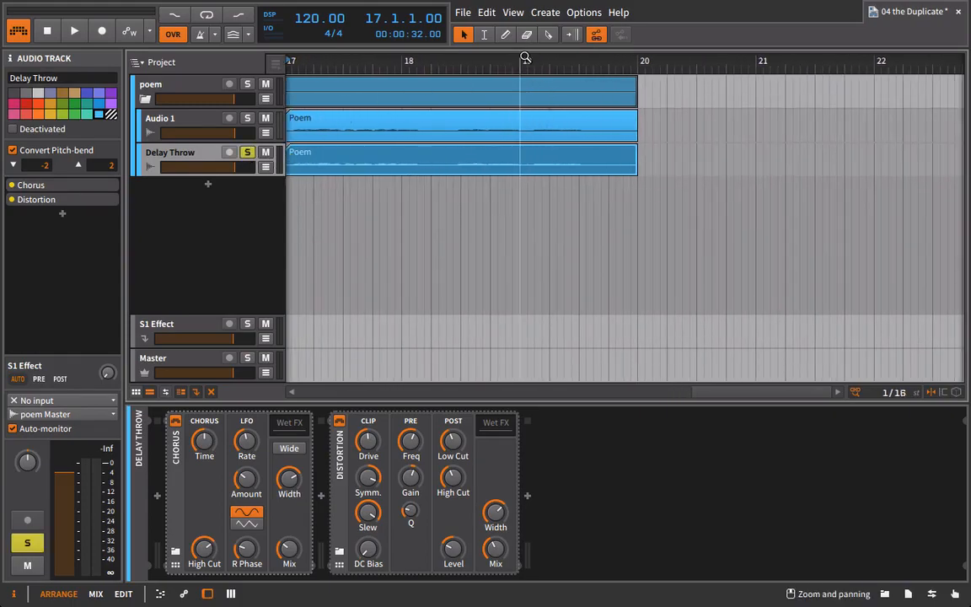
key("space")
key("space")
left_click(548, 33)
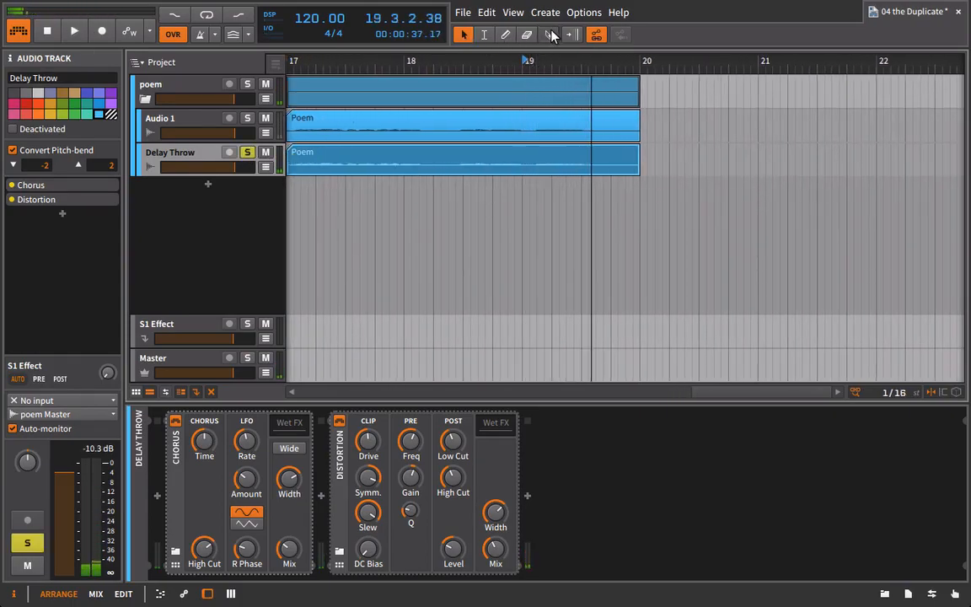
left_click(531, 165)
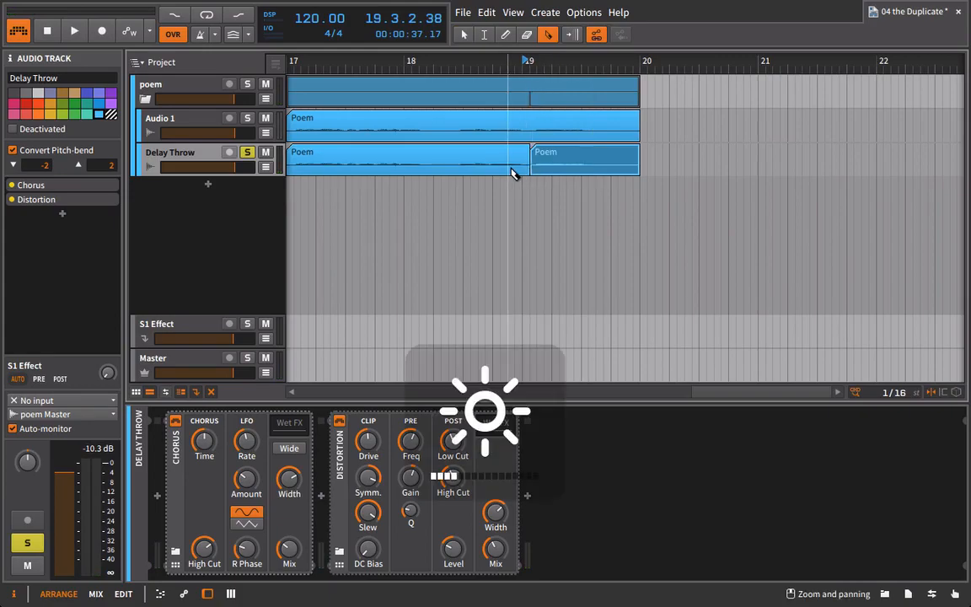
left_click(512, 168)
key("1")
Delete the first section of the Delay Throw clip and join the two remaining pieces into one clip
left_click(482, 163)
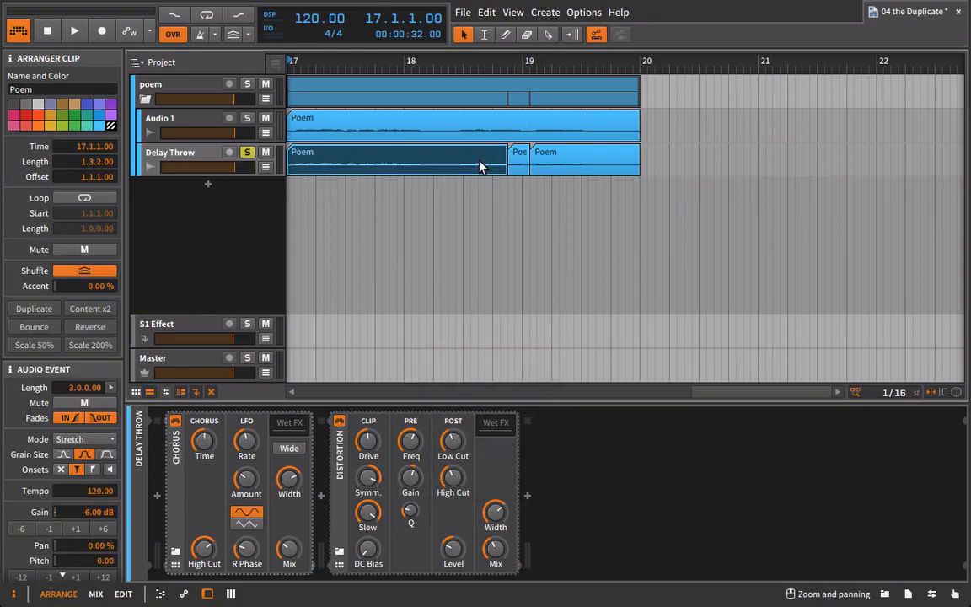
key("Delete")
left_click_drag(478, 160, 599, 165)
key("ctrl+j")
Play the joined Delay Throw clip to find where its phrase begins and trim the clip's start to 19.1.1
left_click(527, 60)
key("space")
left_click_drag(540, 60, 539, 127)
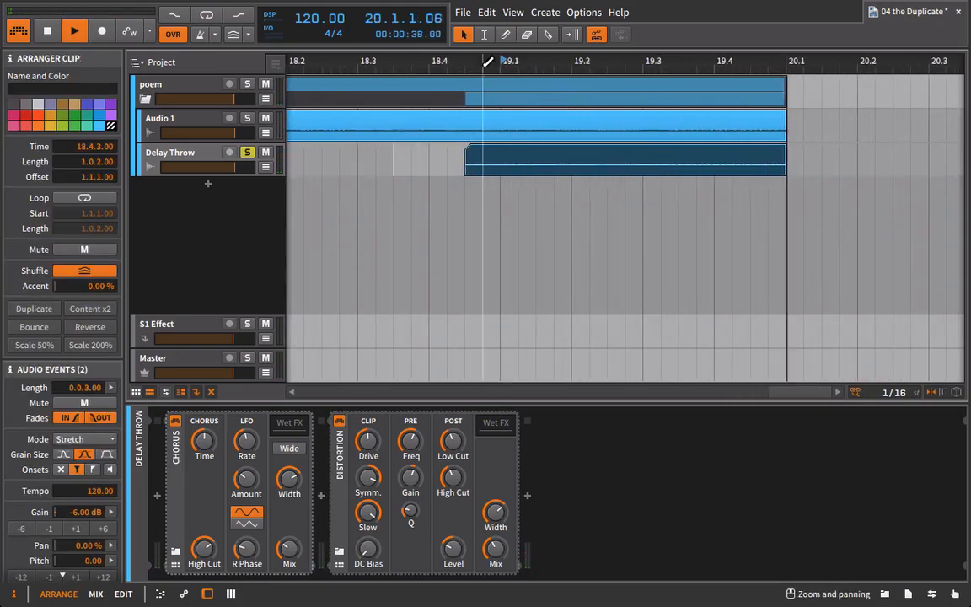
left_click(472, 59)
key("space")
key("space")
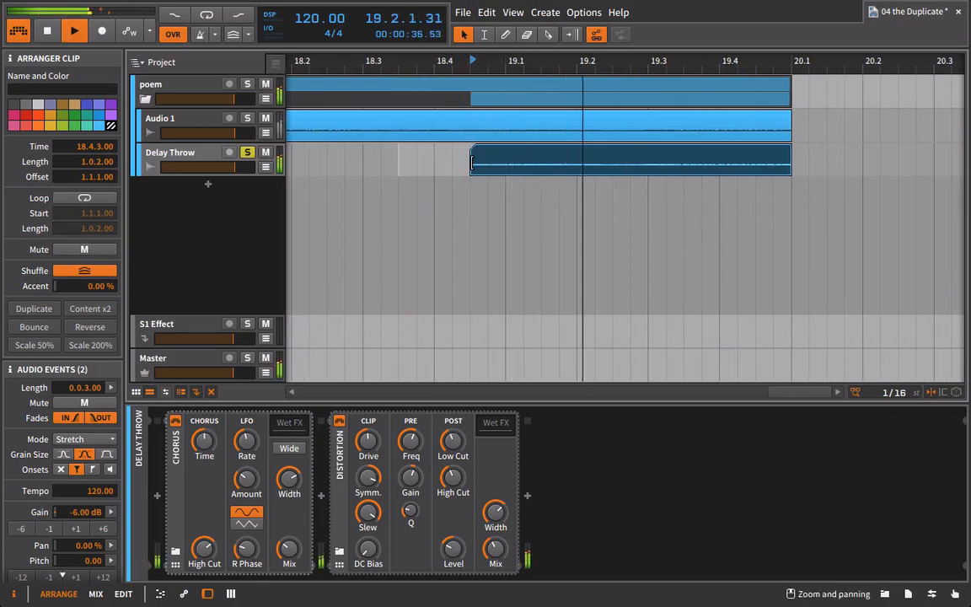
left_click_drag(472, 164, 515, 171)
key("space")
key("space")
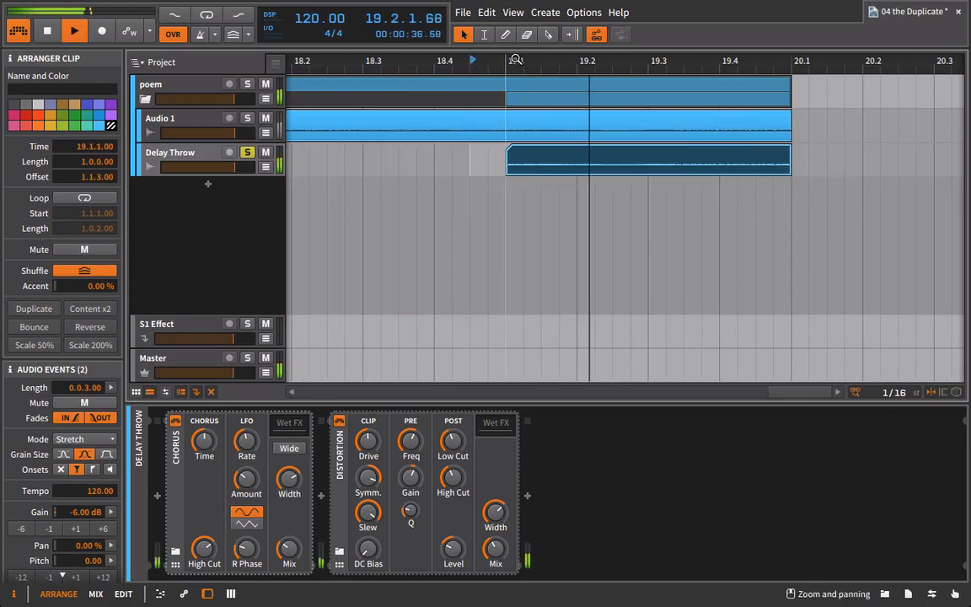
key("space")
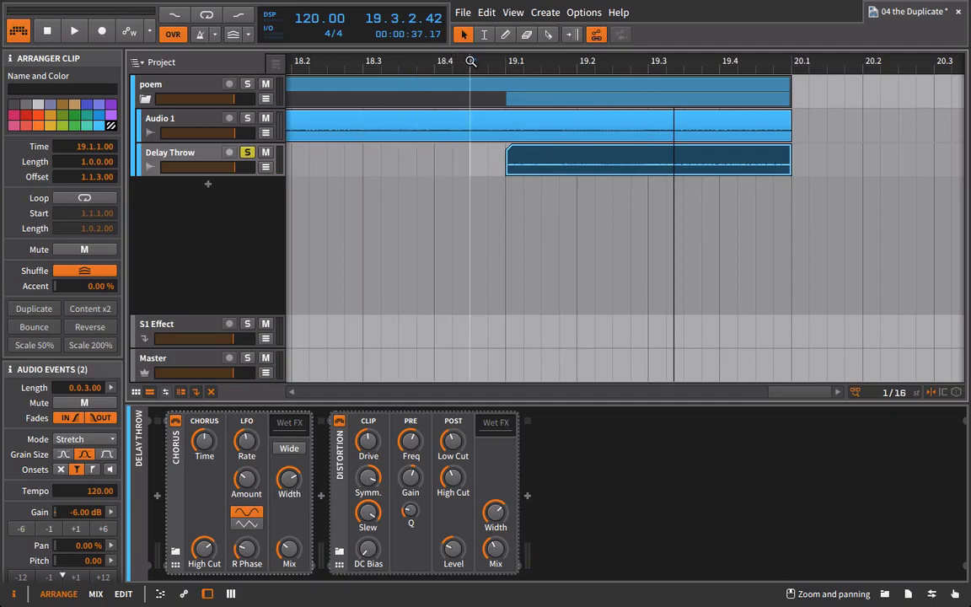
Remove the Chorus and Distortion from the Delay Throw track and play its dry clip
scroll(554, 213, "down", 5)
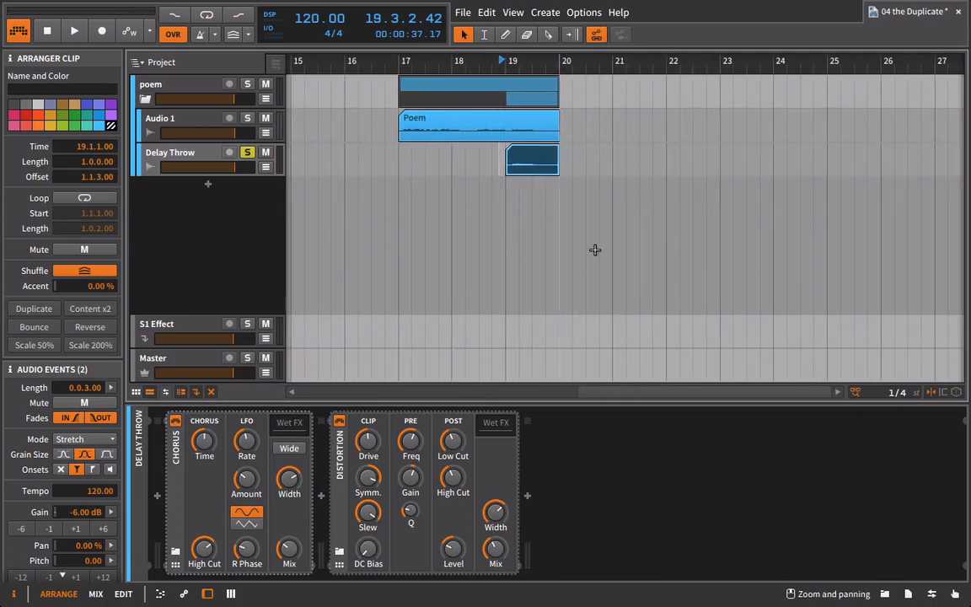
left_click(152, 461)
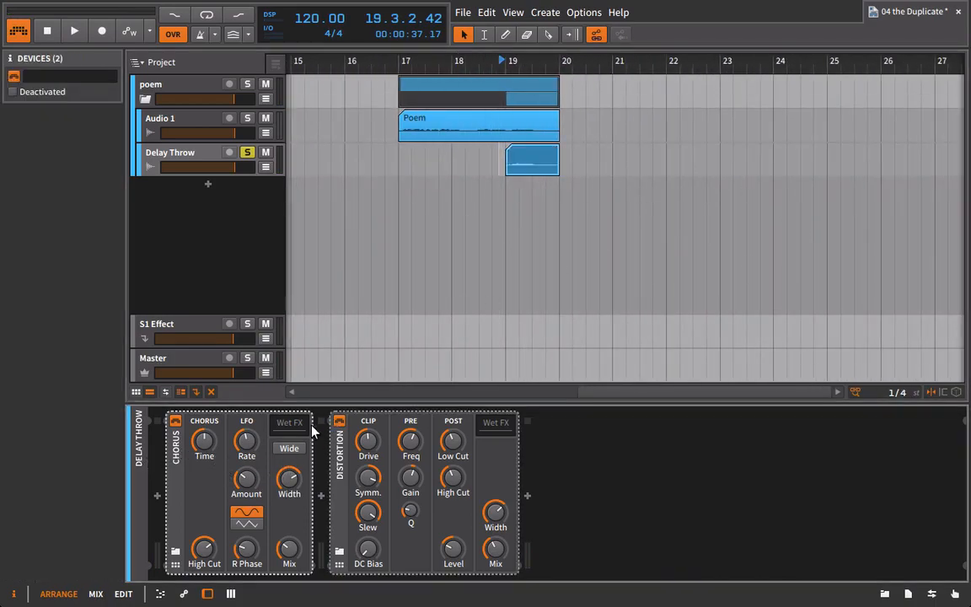
left_click(336, 445)
left_click(180, 459)
key("Delete")
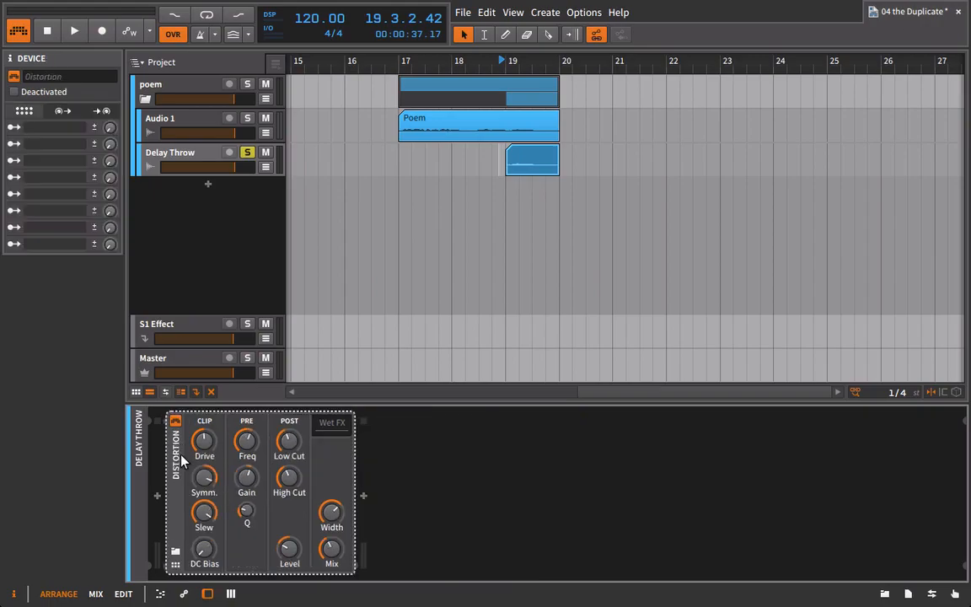
key("Delete")
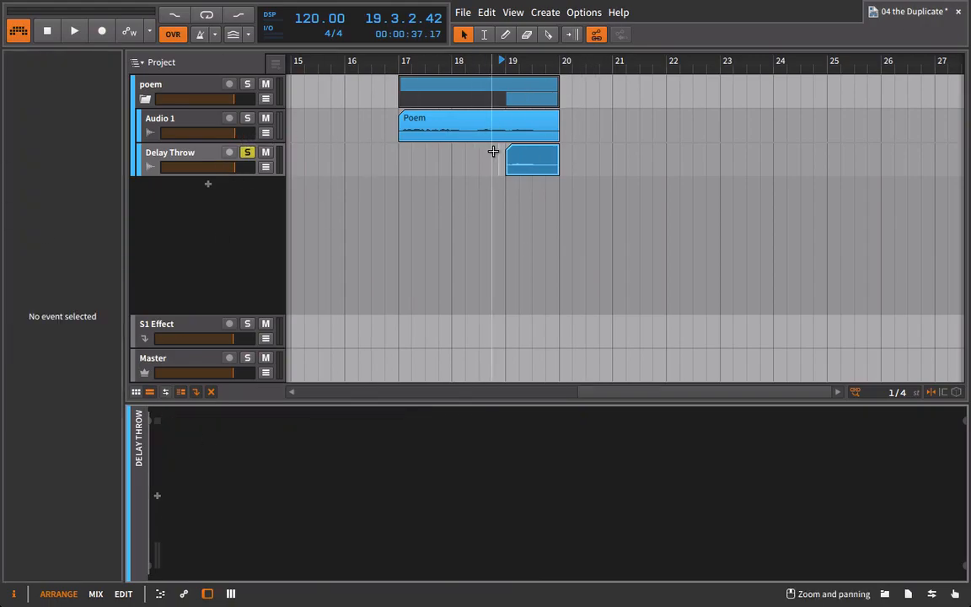
key("space")
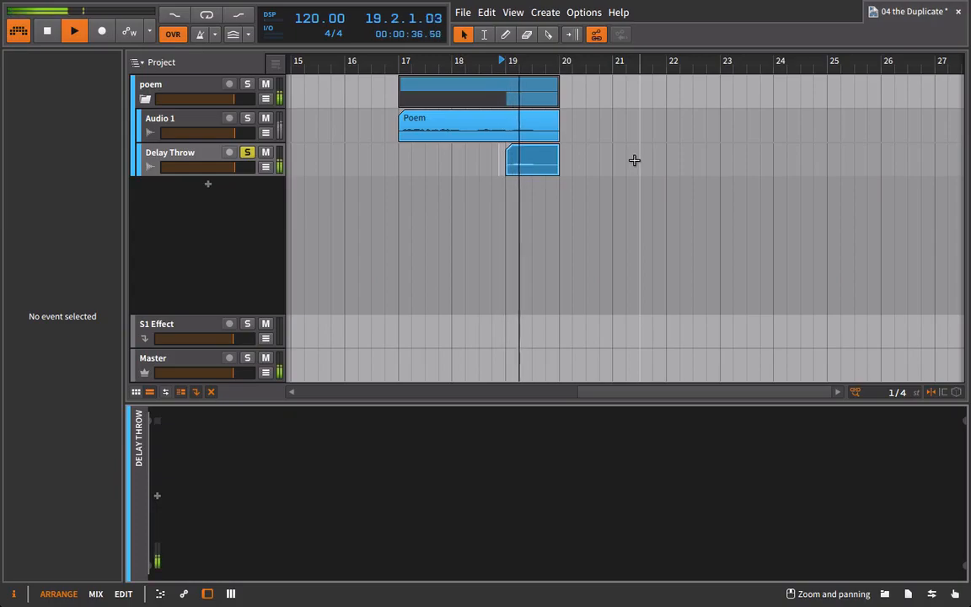
key("space")
Set the playback start to bar 17 and move the Delay Throw clip to 20.1.1
left_click(404, 63)
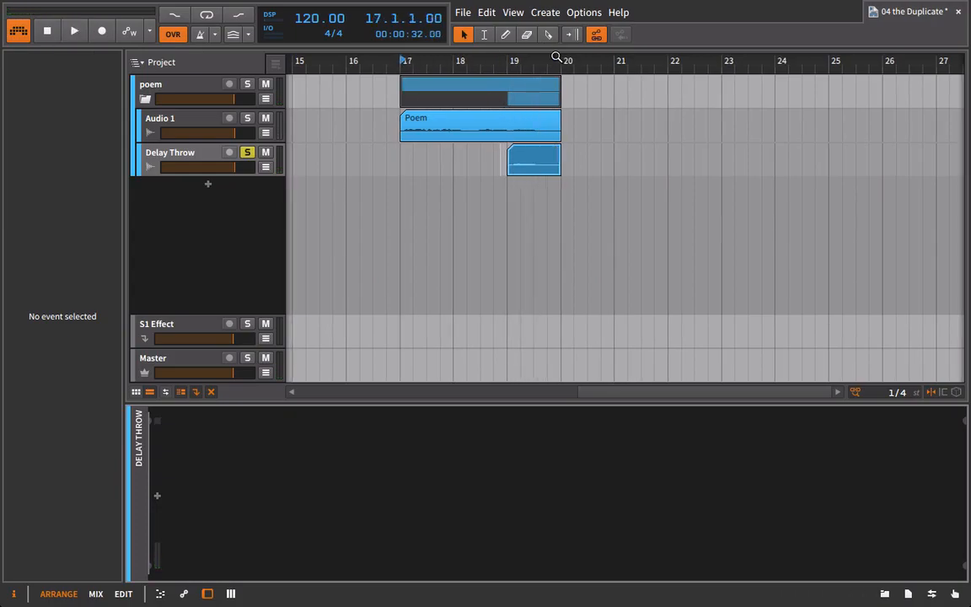
left_click_drag(549, 63, 641, 127)
left_click_drag(583, 156, 718, 164)
scroll(523, 82, "down", 5)
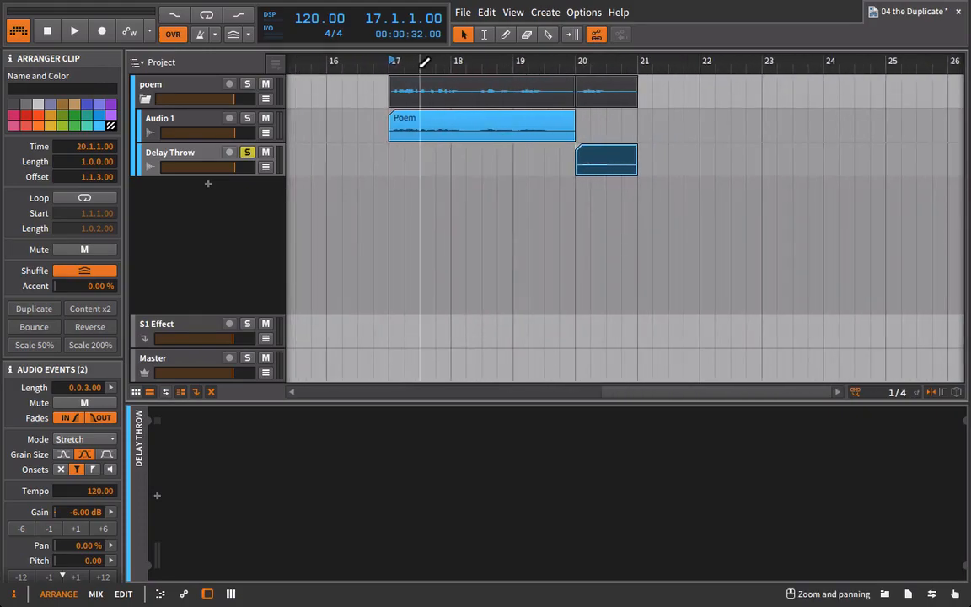
Unsolo the Delay Throw track and lower its volume while playing from bar 17
key("space")
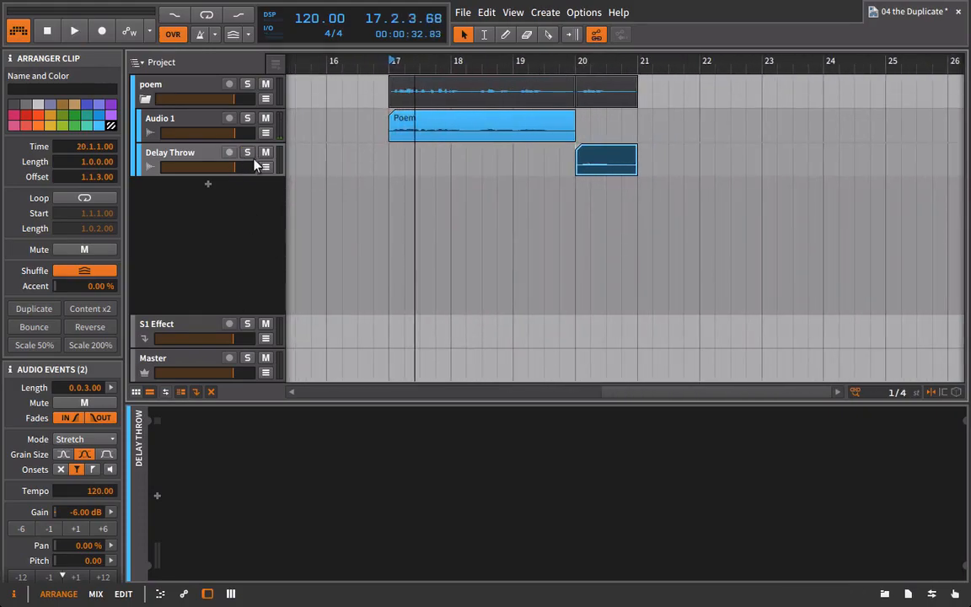
left_click_drag(237, 167, 215, 168)
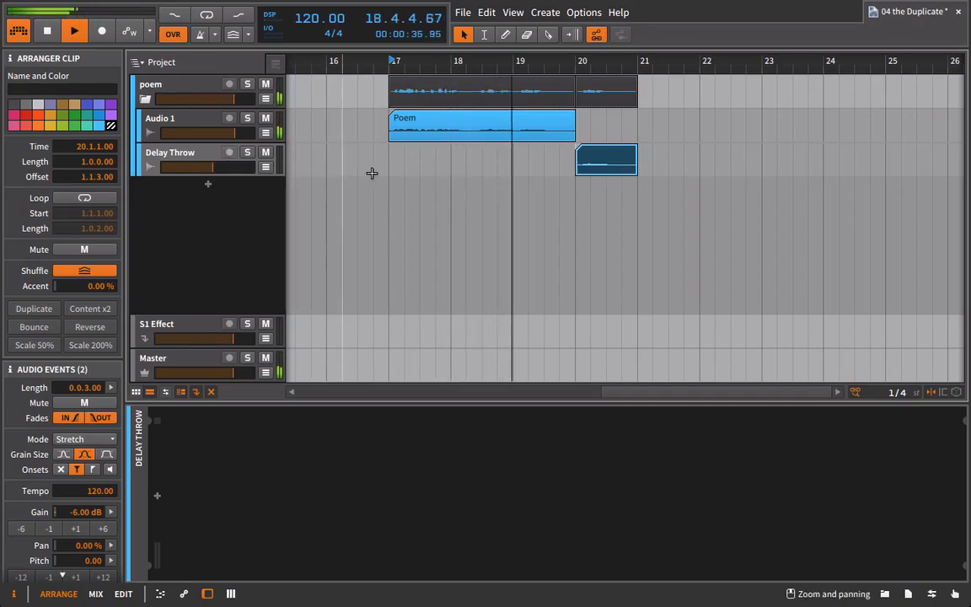
Move the Delay Throw clip earlier to 19.3.3 so it overlaps the end of the Audio 1 clip
left_click_drag(550, 65, 533, 122)
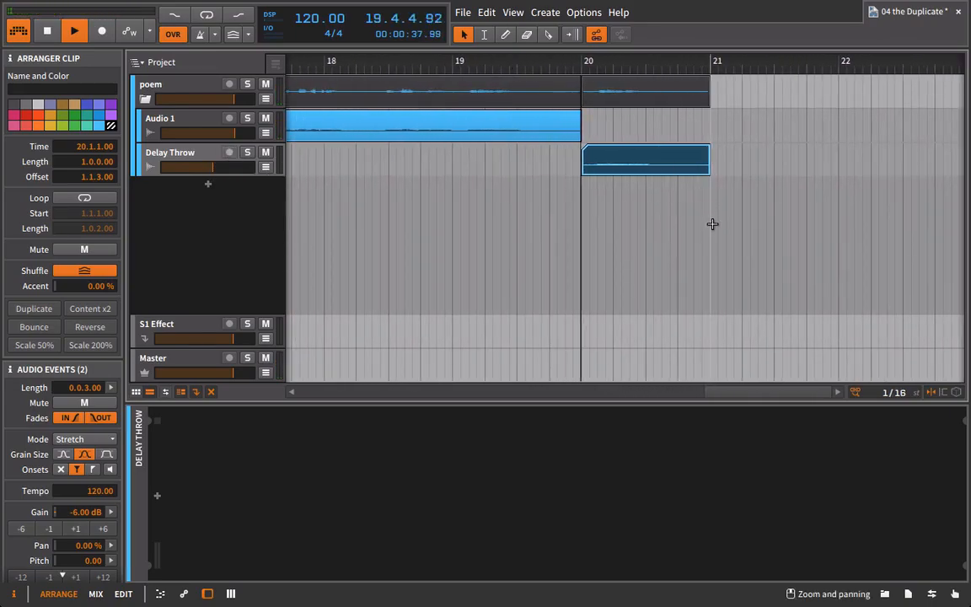
left_click_drag(599, 162, 550, 165)
left_click_drag(450, 64, 453, 25)
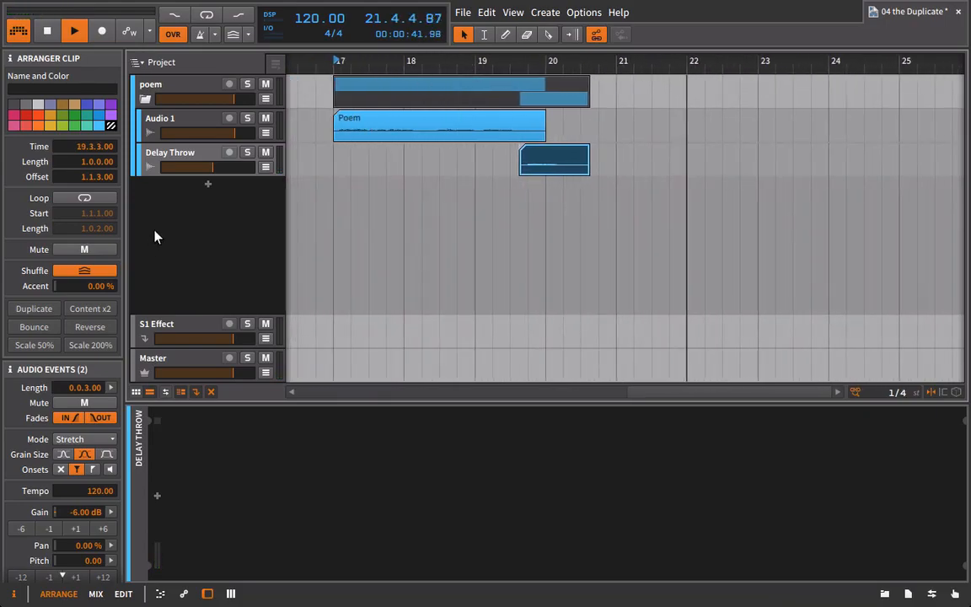
Raise the Delay Throw volume slightly, lower Audio 1's volume, and play the phrase to check the balance
left_click_drag(216, 169, 226, 134)
key("space")
key("space")
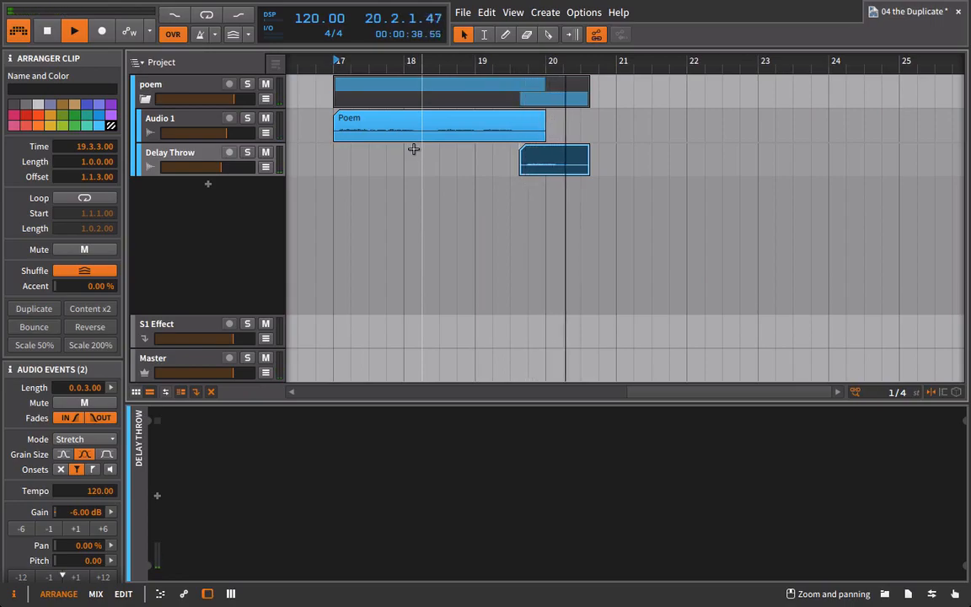
key("space")
Shorten the Delay Throw clip to a length of 0.2.3, duplicate it twice in a row, and play the repeats
left_click_drag(557, 65, 556, 114)
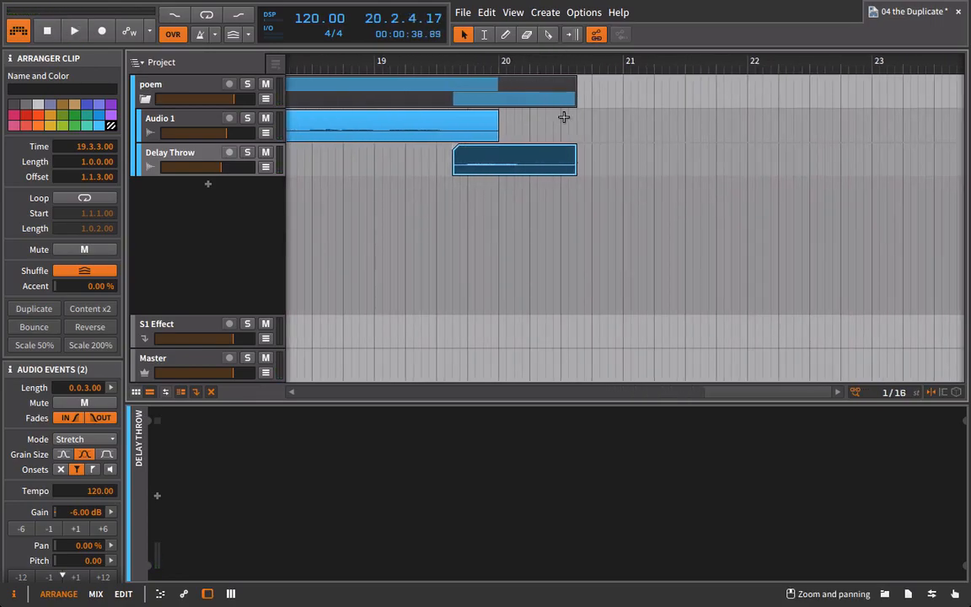
mouse_move(577, 151)
left_mouse_down()
mouse_move(534, 154)
mouse_move(592, 167)
mouse_move(564, 169)
left_mouse_up()
key("ctrl+d")
left_click(463, 64)
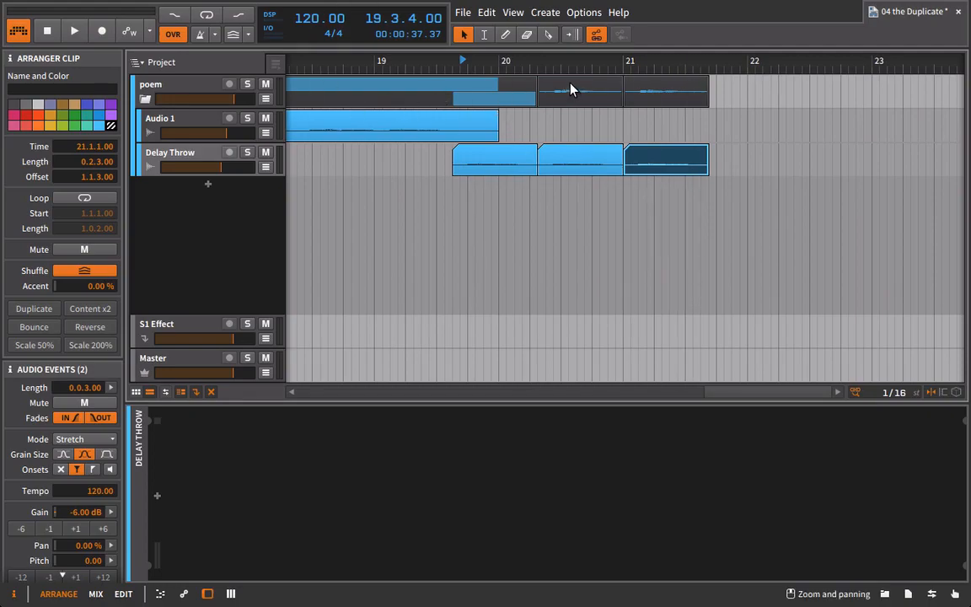
key("space")
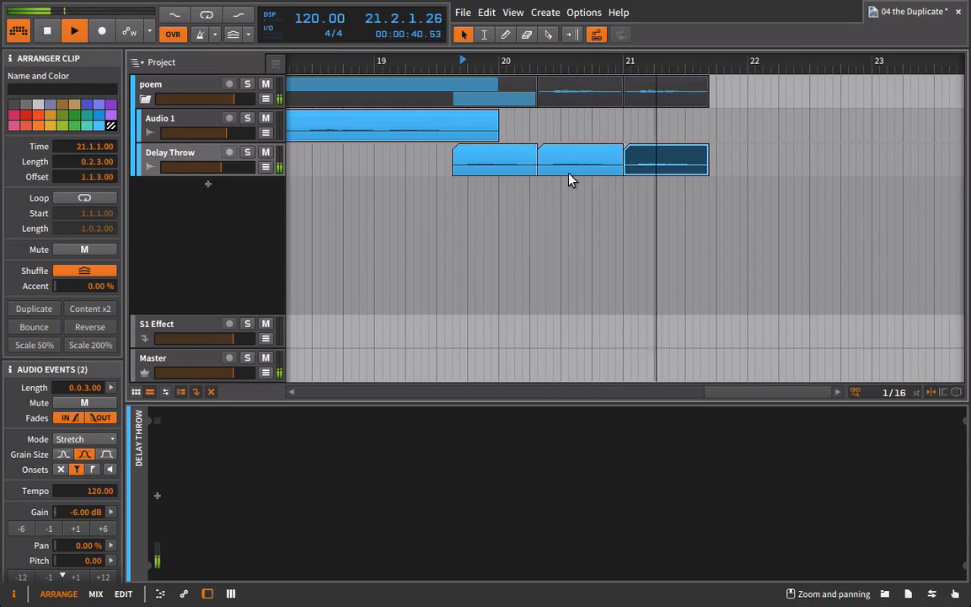
Open the second Delay Throw repeat for detailed editing and set its audio event's gain to -12 dB and pan to -37%
double_click(596, 166)
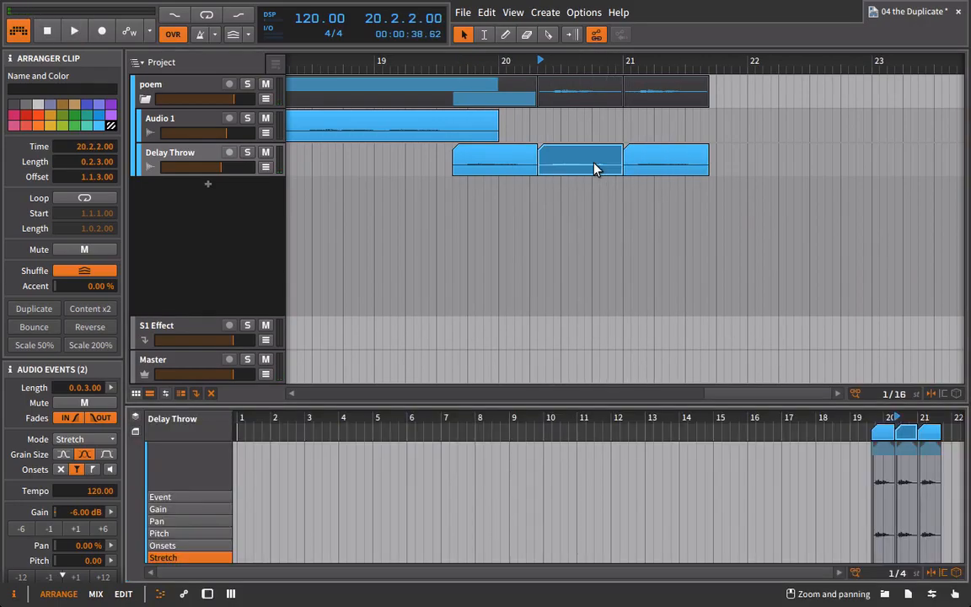
left_click_drag(604, 406, 549, 361)
scroll(793, 396, "right", 3)
left_click_drag(817, 413, 808, 412)
left_click_drag(699, 379, 630, 316)
left_click(602, 405)
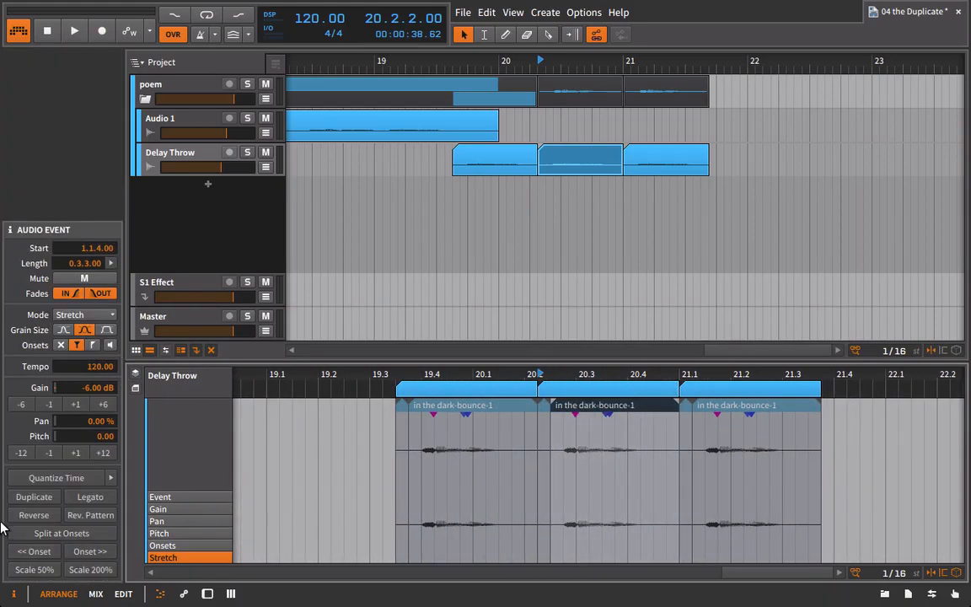
left_click(23, 404)
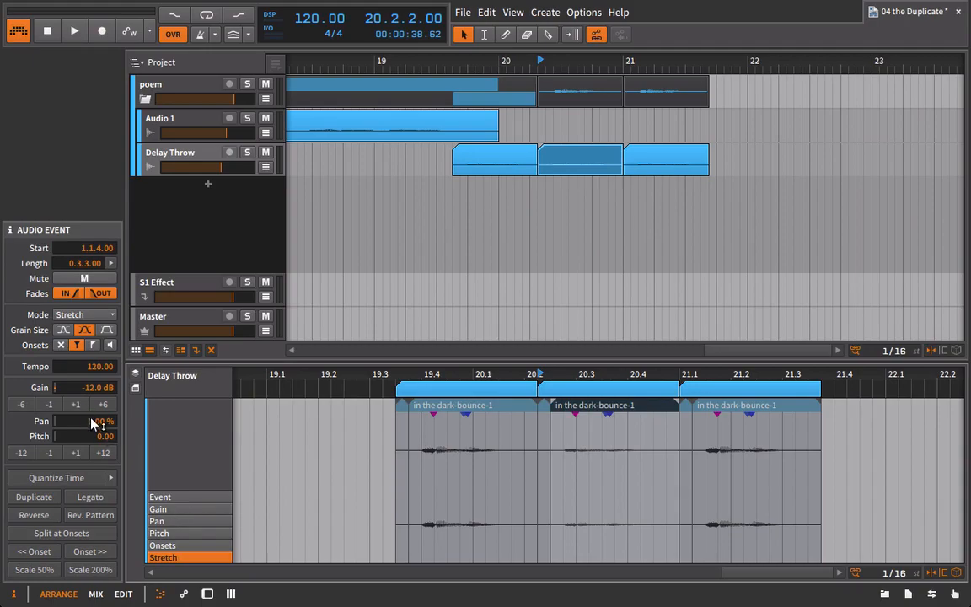
left_click_drag(94, 422, 94, 423)
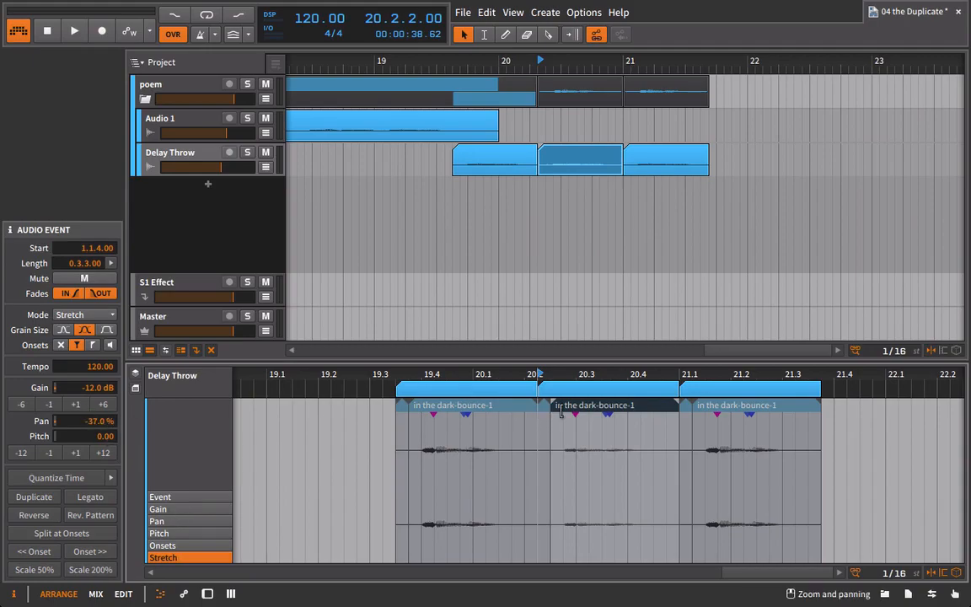
Set the third repeat's audio event to -3.00 pitch and 44% pan, and play the whole phrase from bar 17
left_click(768, 413)
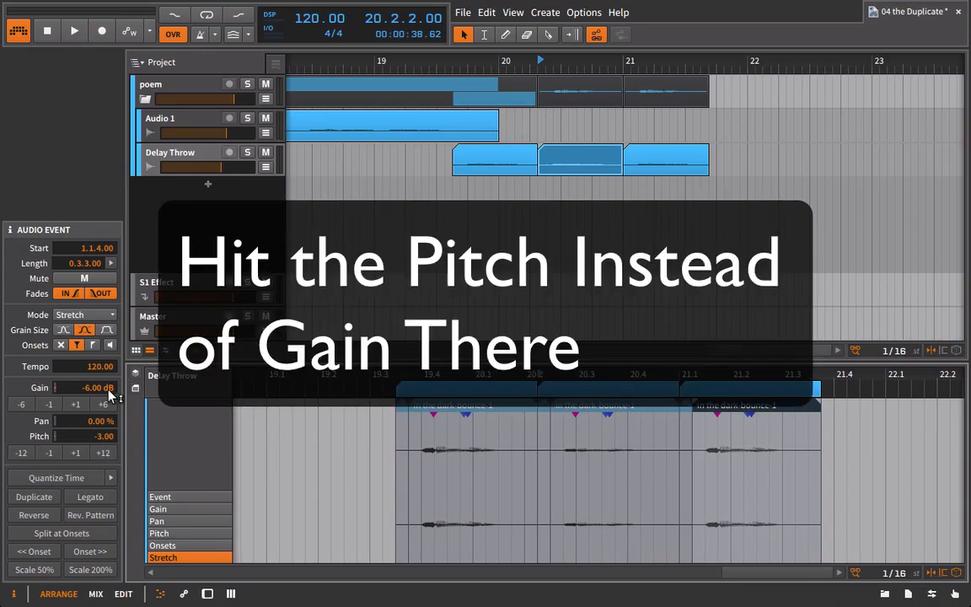
left_click_drag(91, 415, 91, 408)
left_click_drag(391, 58, 454, 25)
left_click_drag(343, 59, 344, 57)
left_click(345, 58)
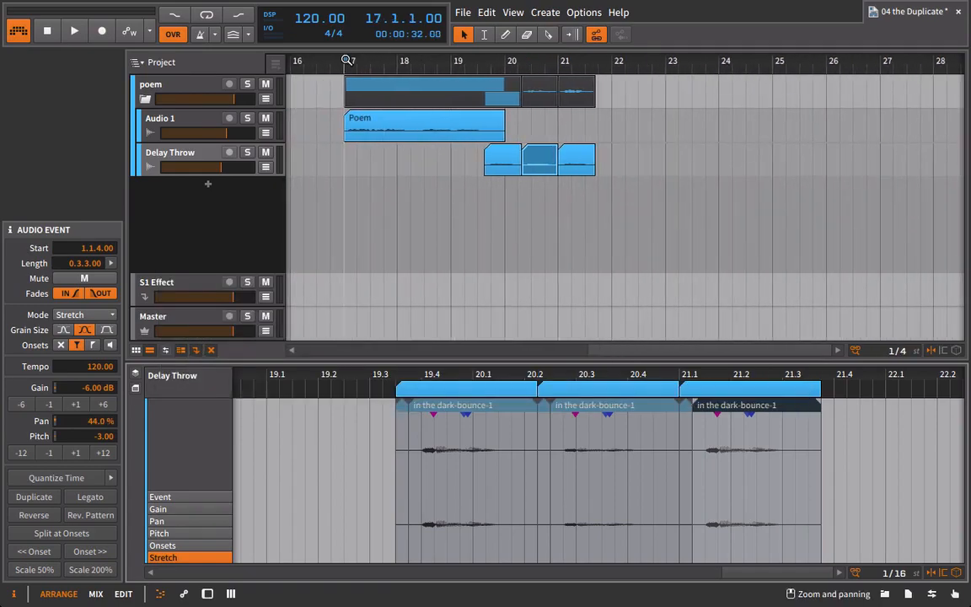
key("space")
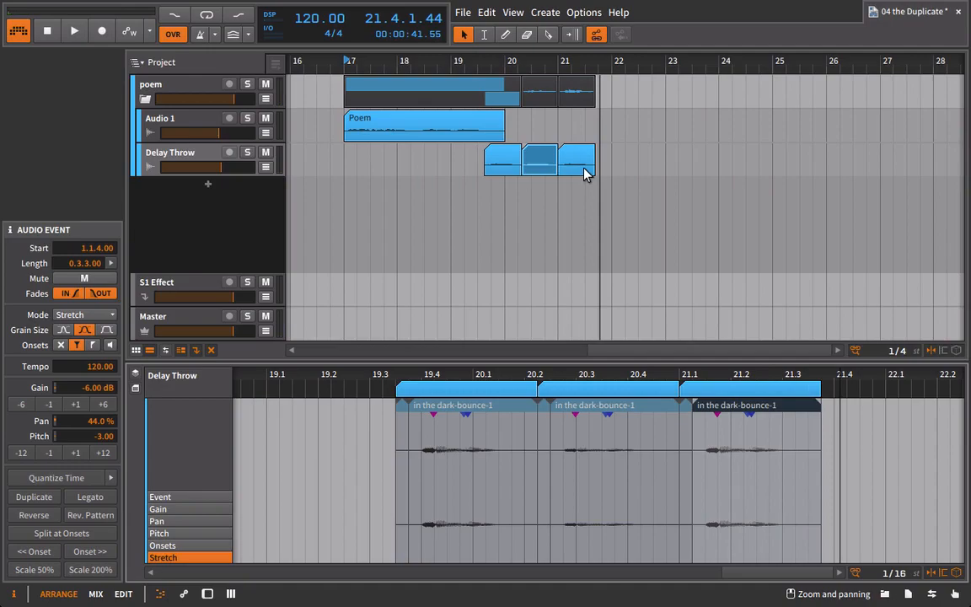
Reset the third repeat's pitch to 0 and select the middle Delay Throw clip
left_click_drag(101, 442, 101, 434)
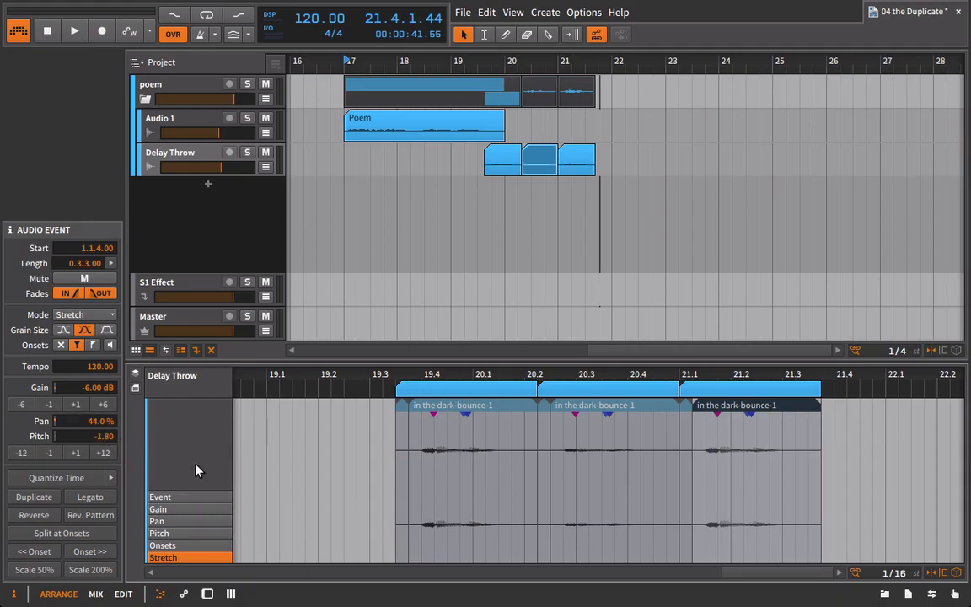
double_click(96, 435)
type("0")
key("Return")
left_click(512, 161)
left_click(542, 161)
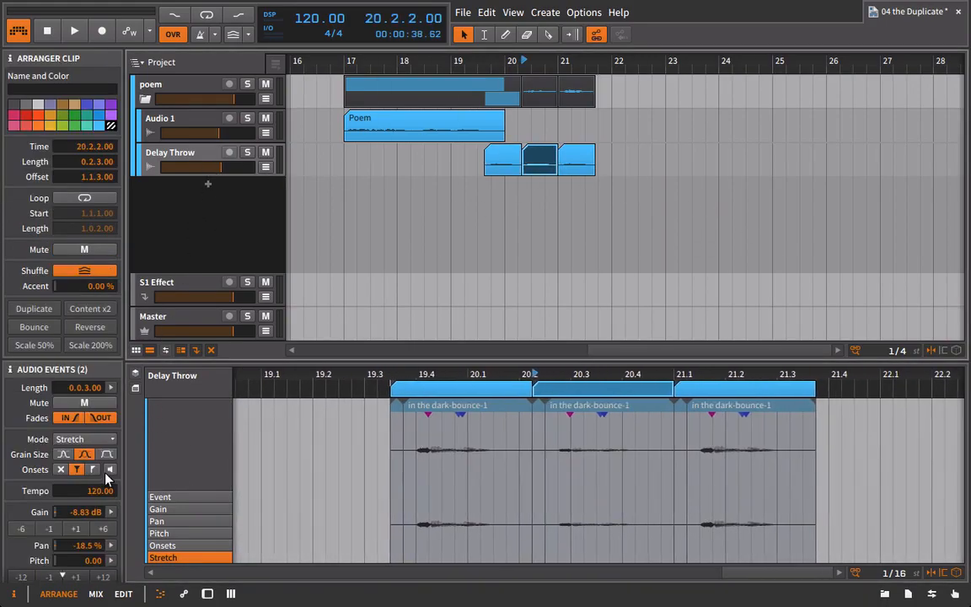
Set the middle repeat's audio event to -1.00 pitch and select the third Delay Throw repeat
scroll(38, 457, "down", 2)
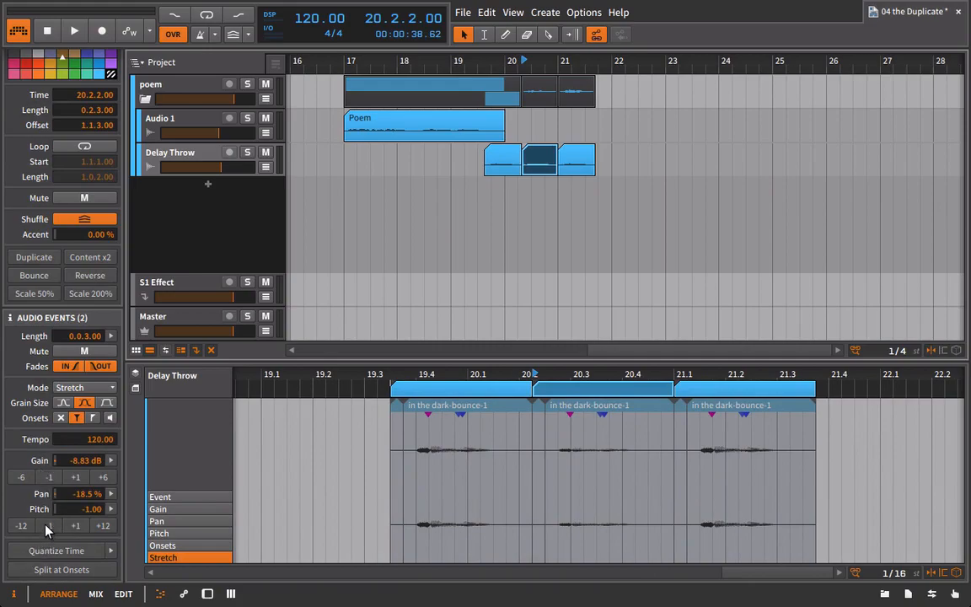
left_click(583, 160)
scroll(107, 533, "down", 1)
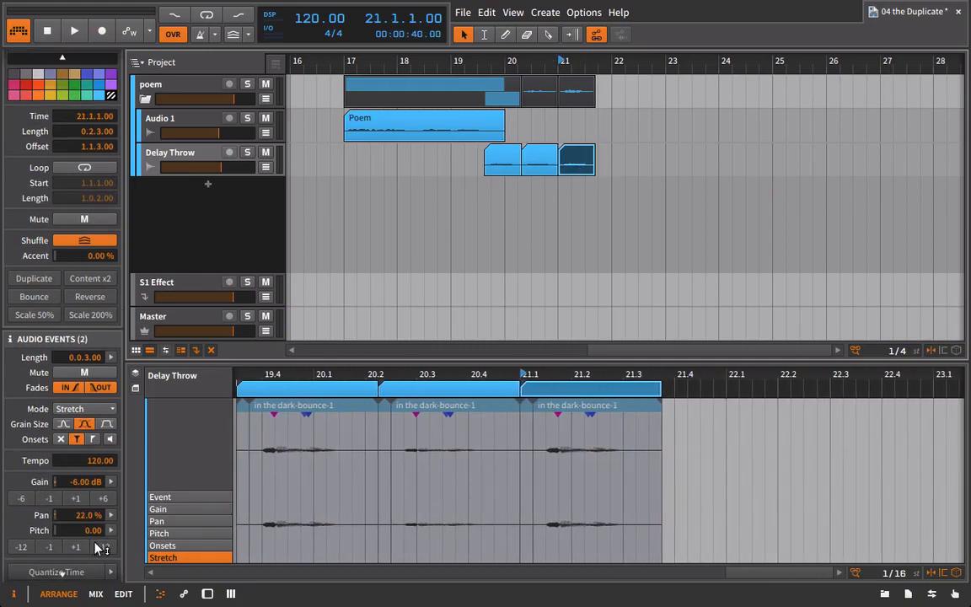
Insert Bitwig's Reverb device on the Delay Throw track
left_click(173, 150)
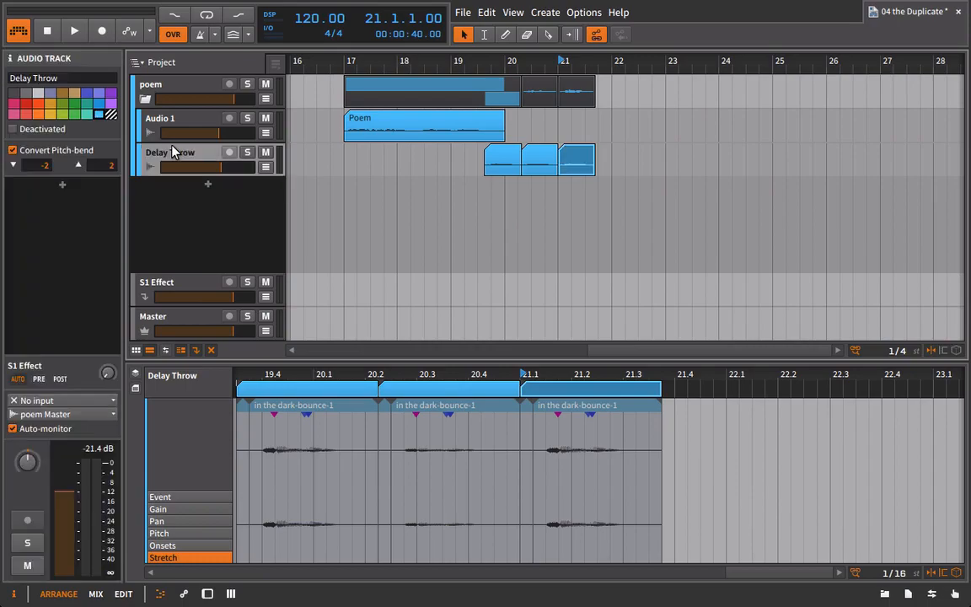
key("d")
left_click(885, 594)
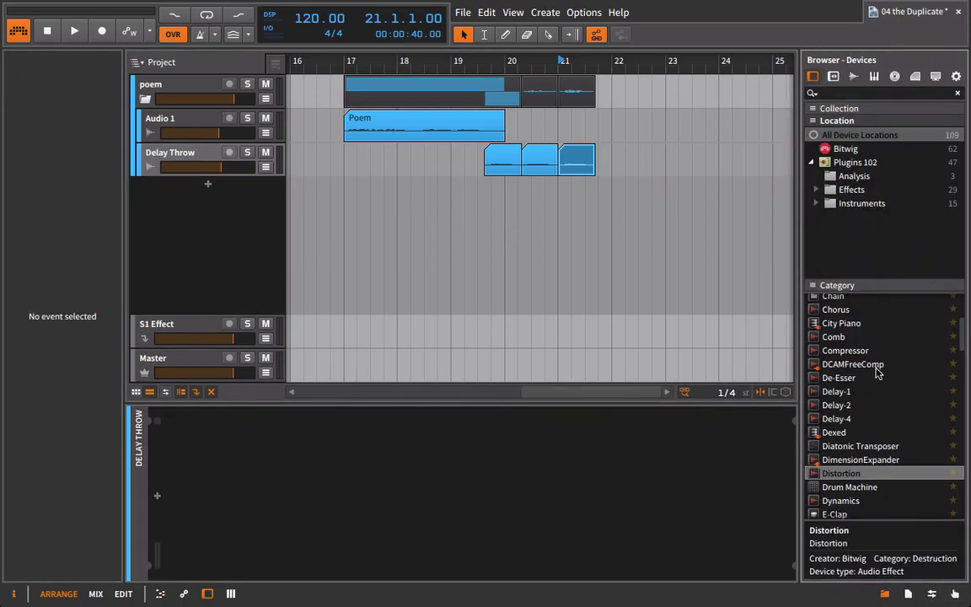
scroll(876, 371, "up", 2)
scroll(873, 442, "down", 10)
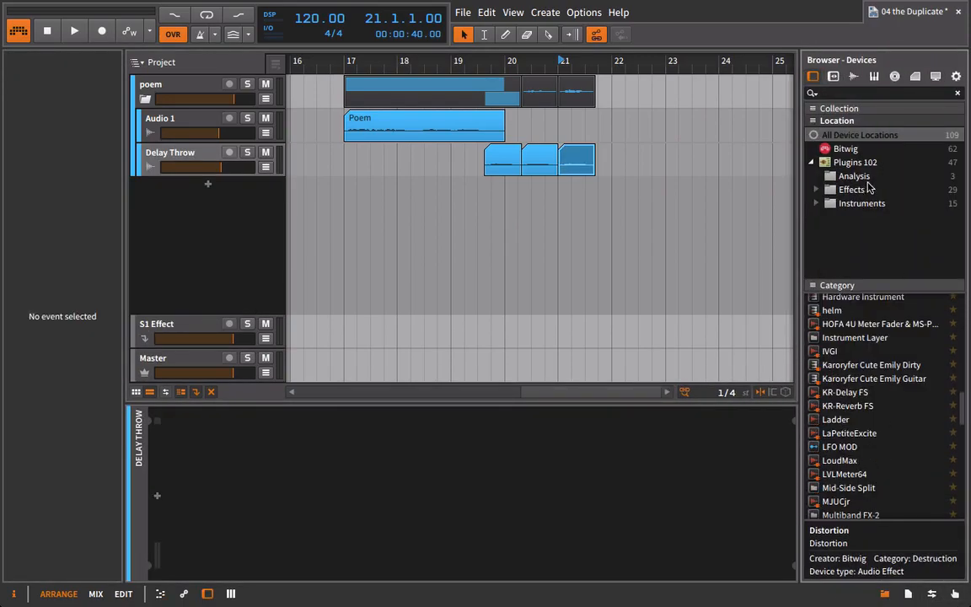
left_click(846, 148)
scroll(863, 405, "down", 10)
scroll(868, 479, "up", 1)
left_click_drag(835, 394, 660, 474)
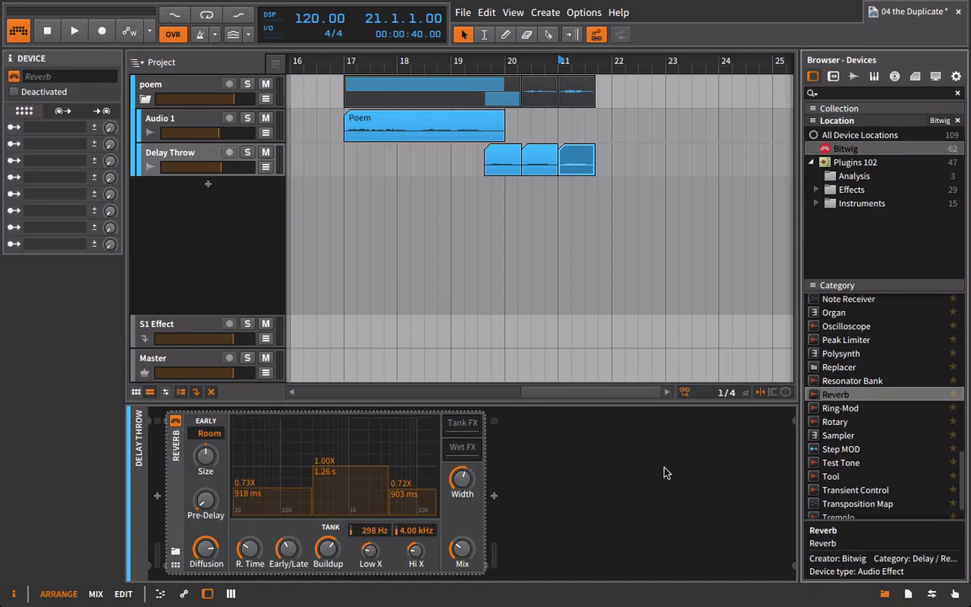
Add a Rotary device after the Reverb on the Delay Throw track and start playback
scroll(861, 474, "up", 1)
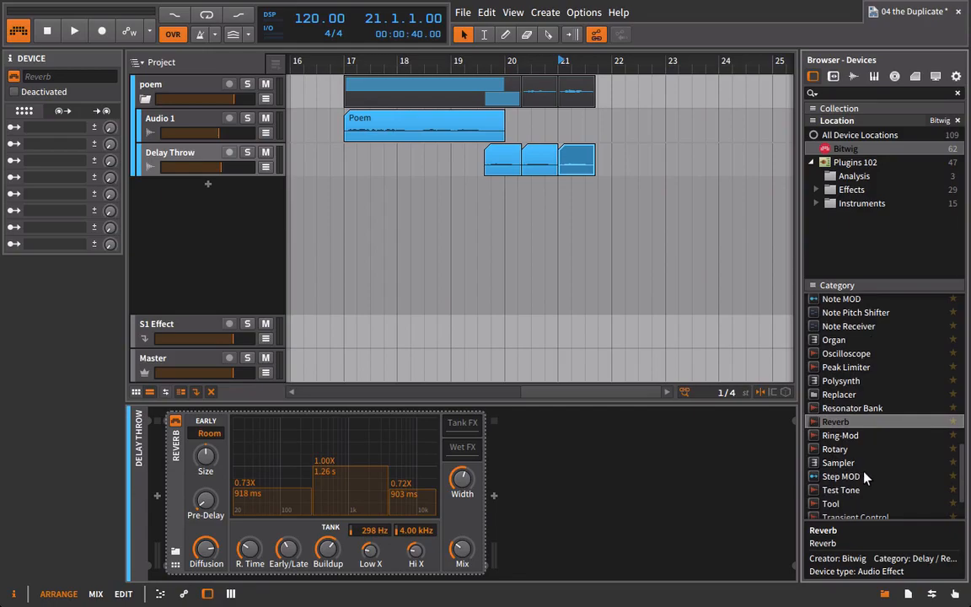
scroll(868, 480, "down", 3)
scroll(869, 472, "up", 6)
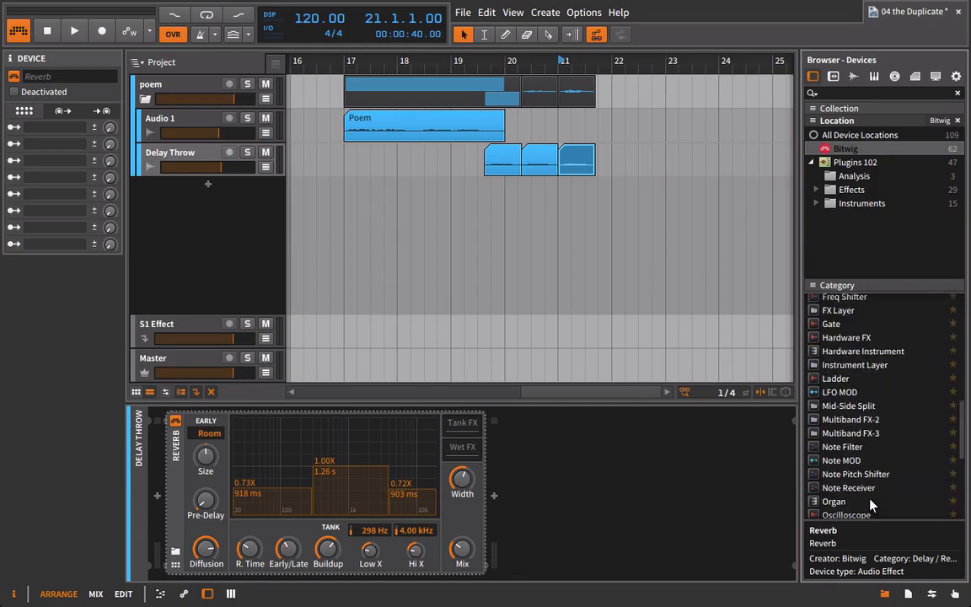
scroll(874, 413, "up", 1)
scroll(876, 438, "down", 5)
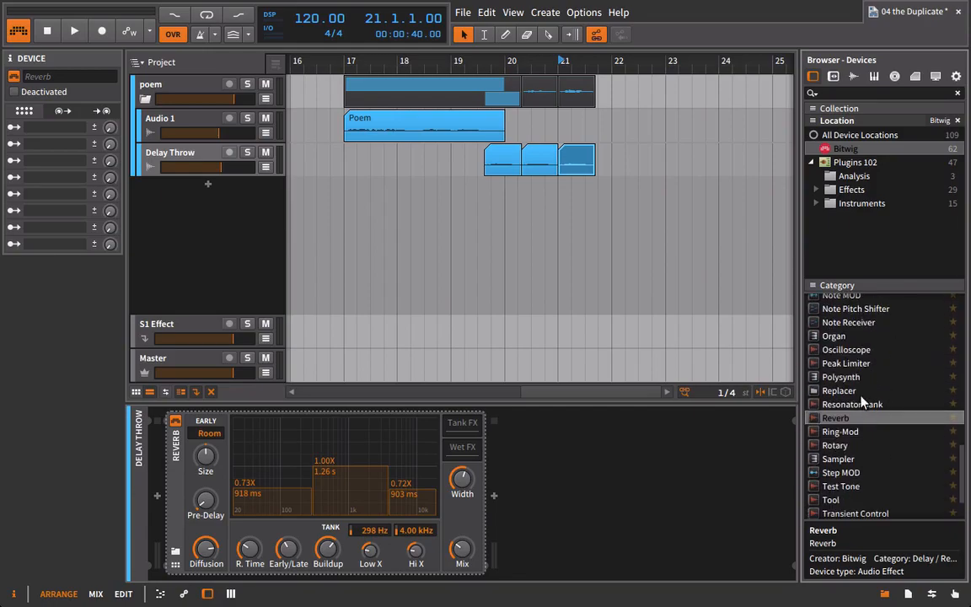
left_click_drag(835, 445, 702, 460)
key("space")
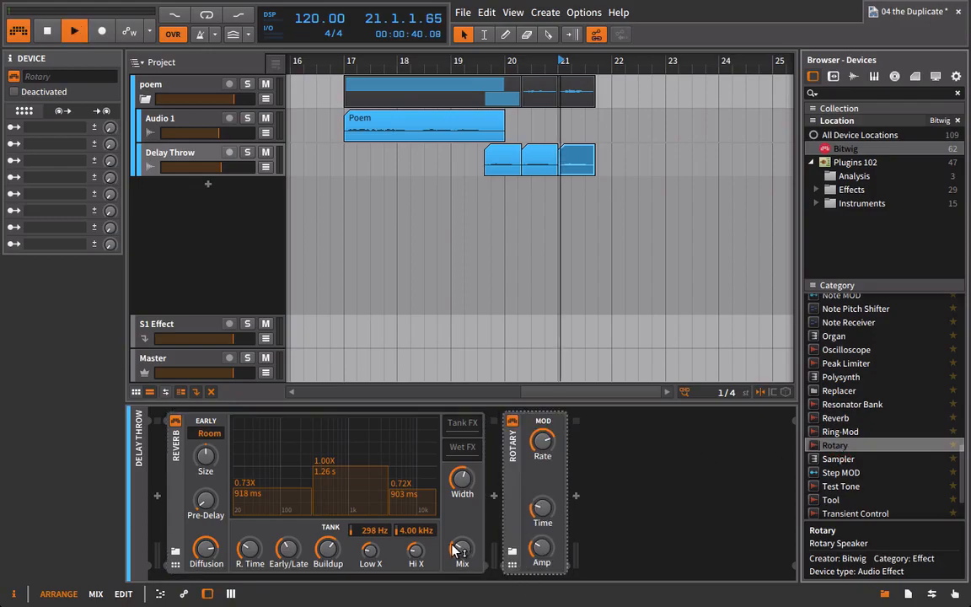
Play the phrase from bar 17, slightly lower the Audio 1 track's volume, and hide the device browser after stopping
double_click(489, 62)
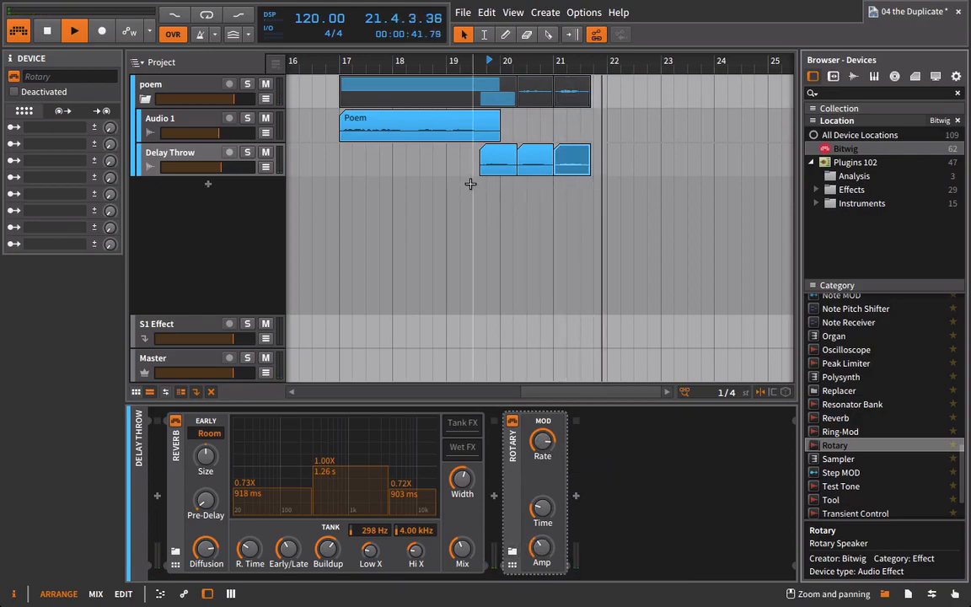
key("space")
double_click(343, 61)
key("space")
left_click_drag(249, 135, 244, 135)
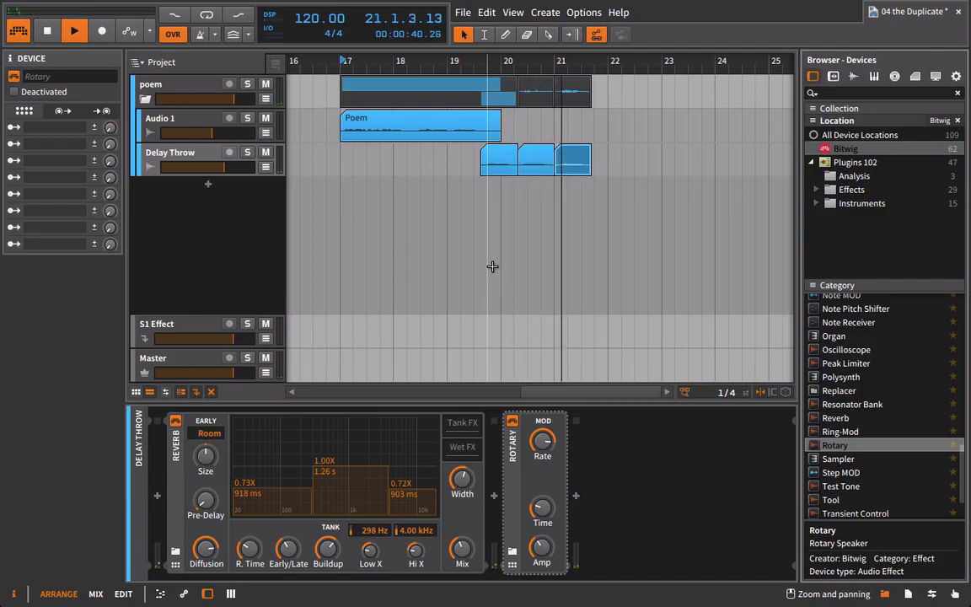
key("space")
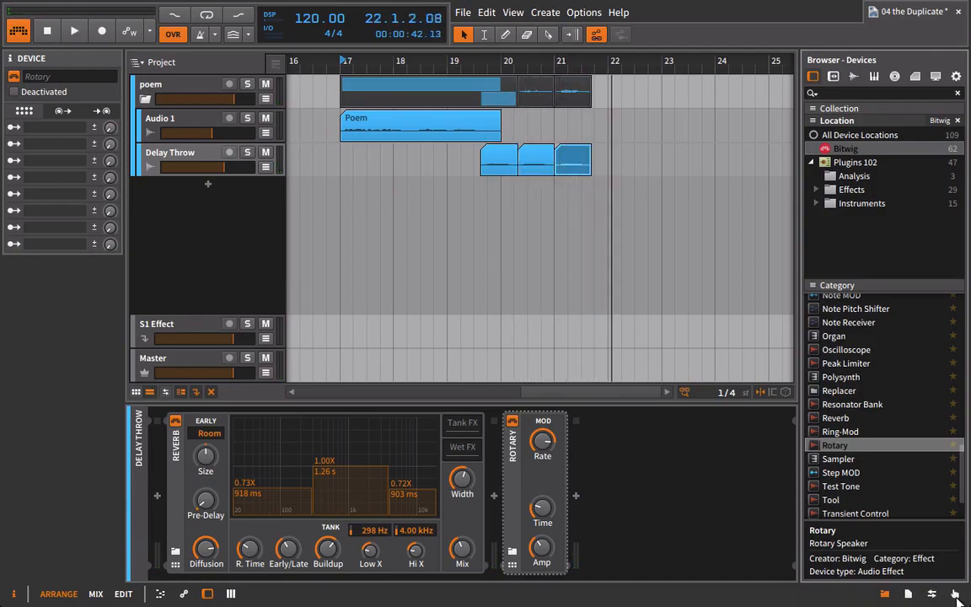
key("b")
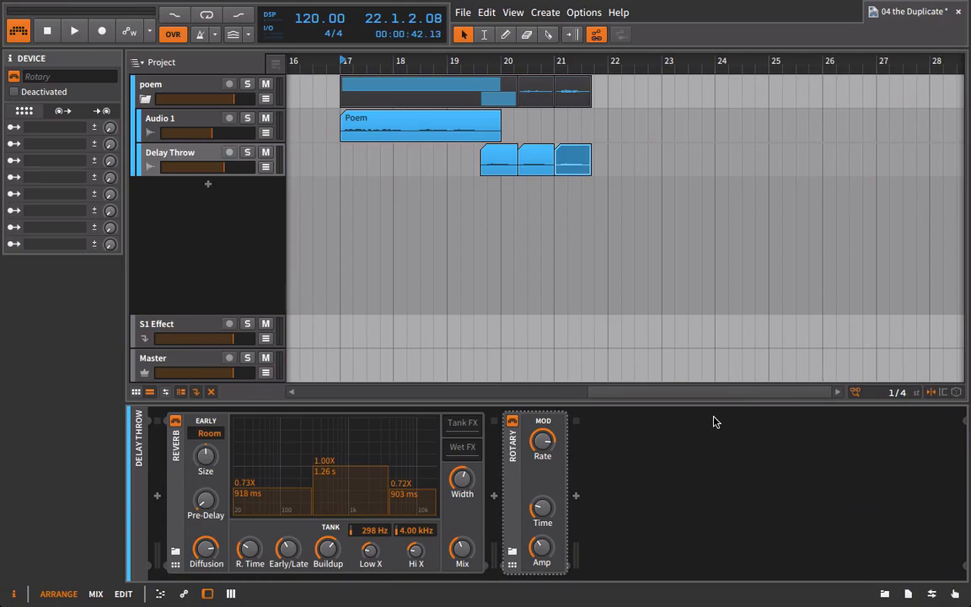
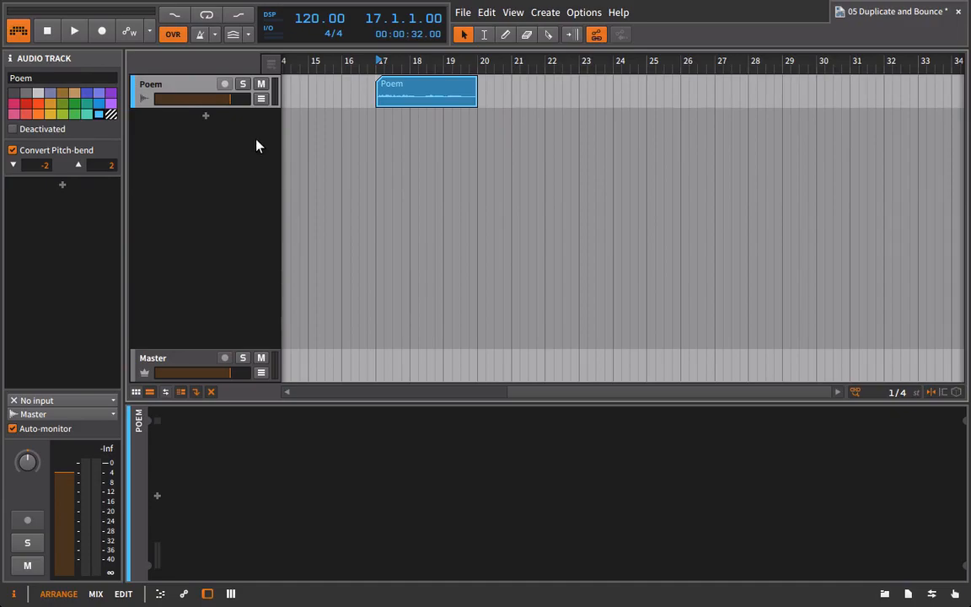
Duplicate the Poem track under the name Delay Throw and group it with the original
key("ctrl+d")
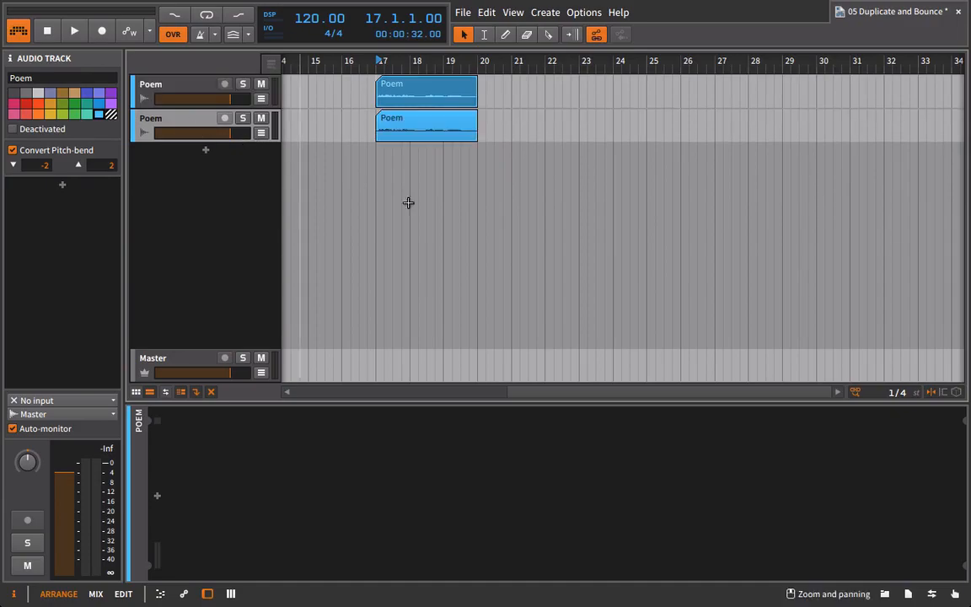
left_click(49, 78)
type("Dela")
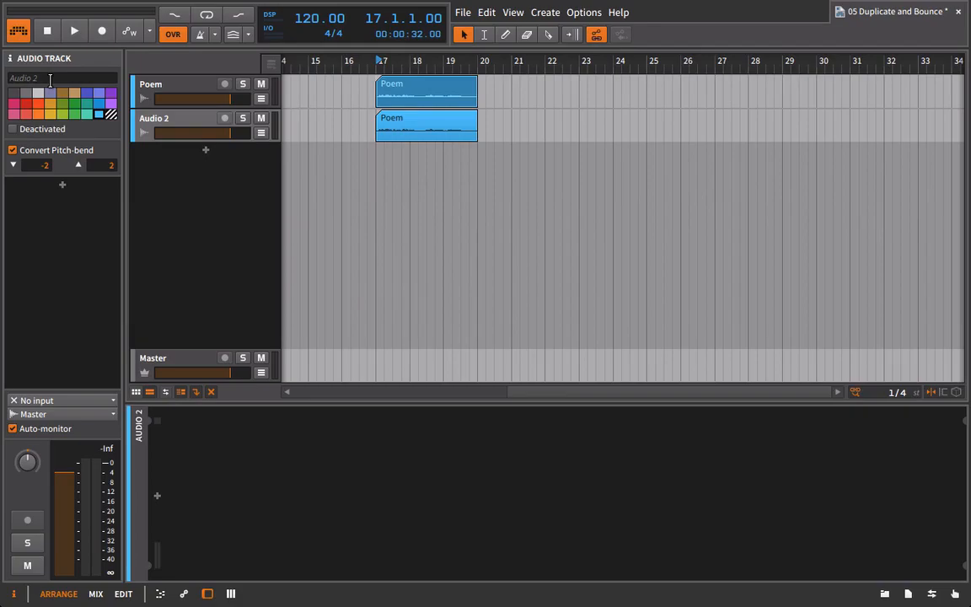
type("y Throw")
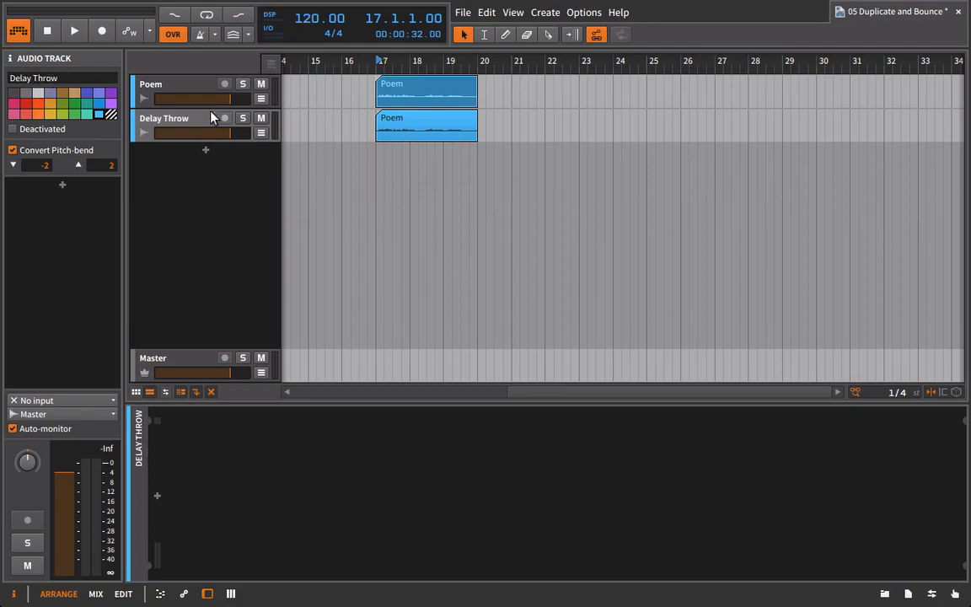
left_click(202, 92, "shift")
key("ctrl+g")
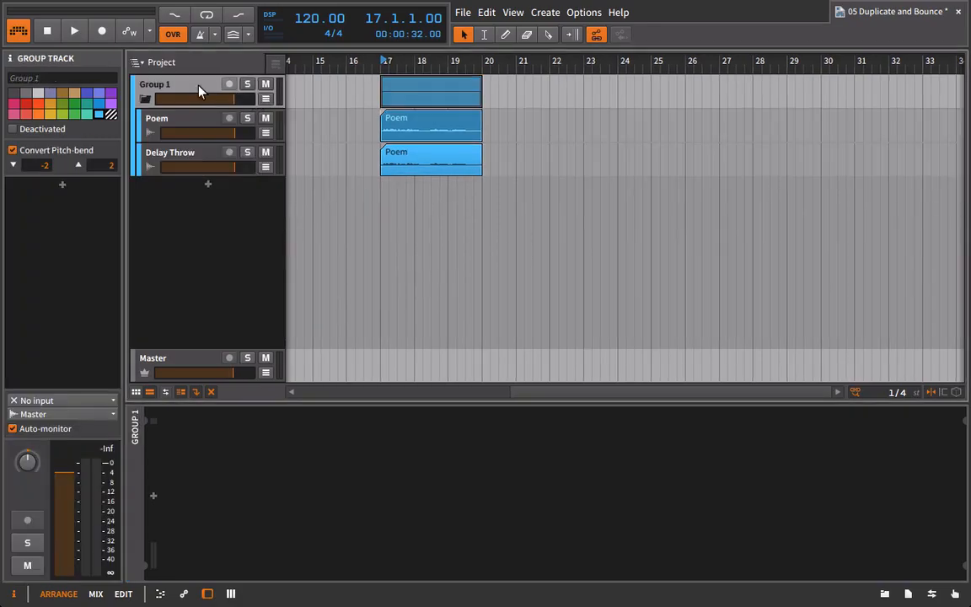
Split the Delay Throw clip just after bar 19 and delete the part before the cut
left_click_drag(427, 59, 546, 172)
left_click_drag(520, 60, 527, 217)
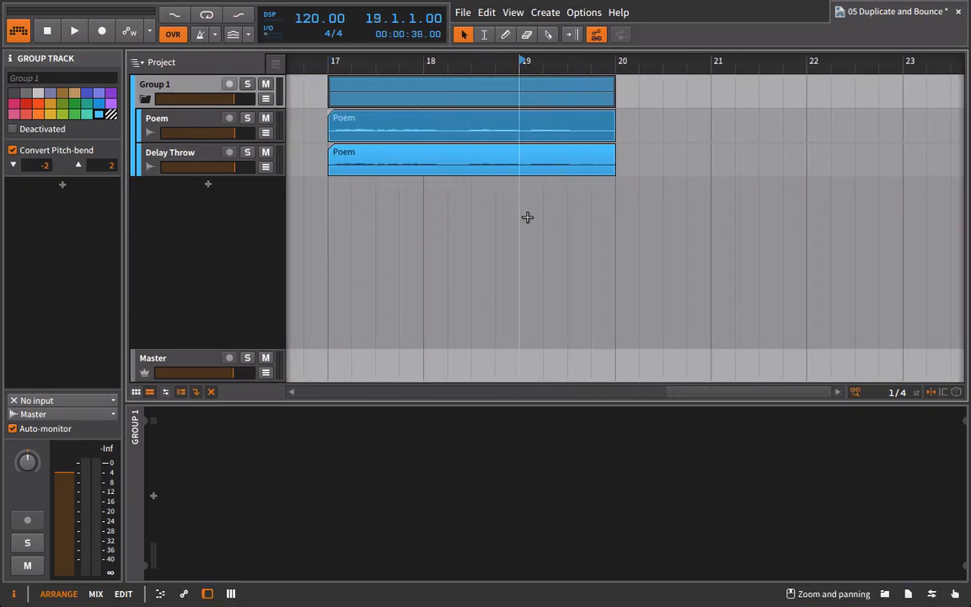
left_click_drag(523, 61, 431, 35)
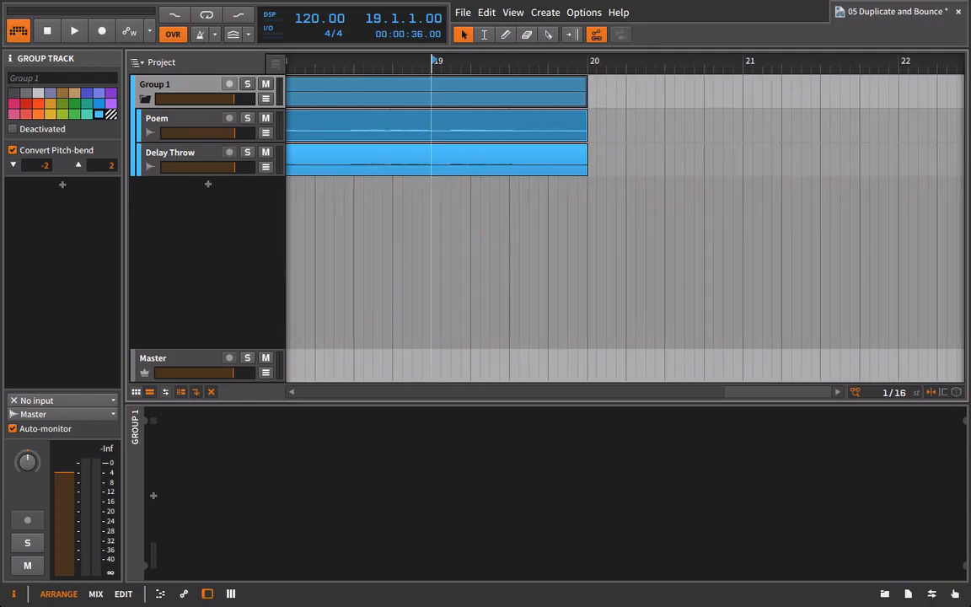
left_click(548, 34)
left_click(441, 163)
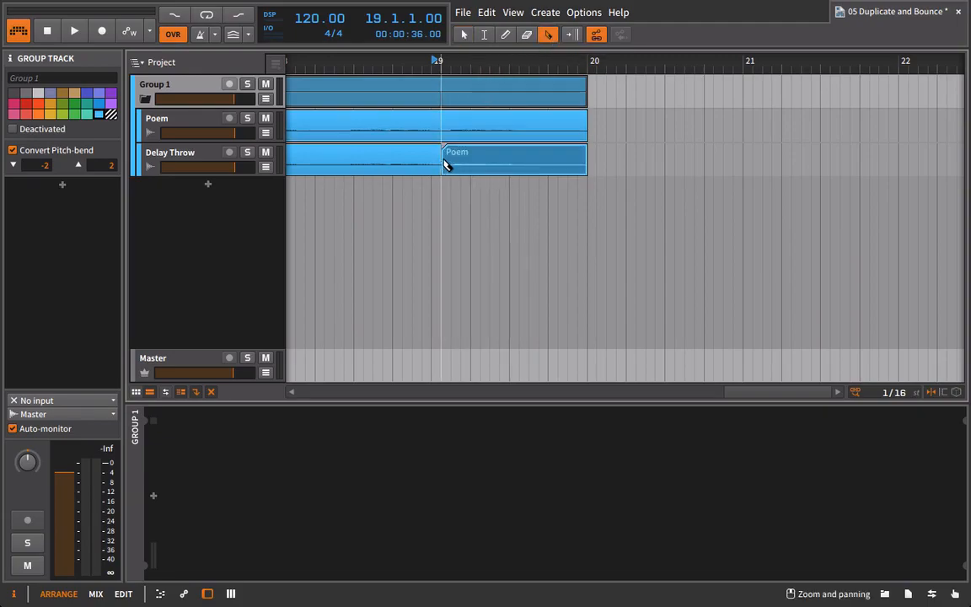
key("1")
left_click(402, 165)
key("Delete")
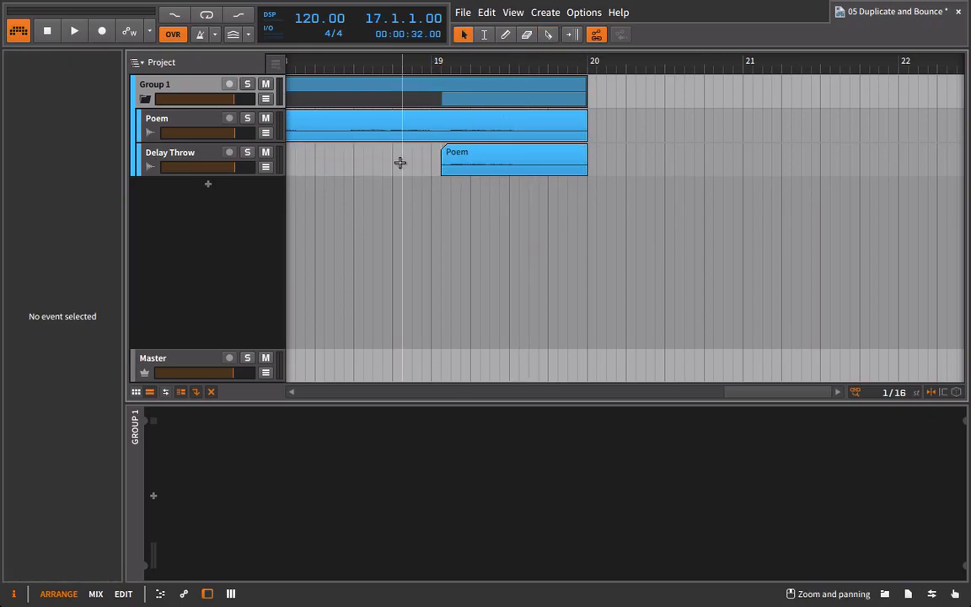
Play the grouped tracks from bar 17 into the remaining Delay Throw clip
left_click_drag(433, 60, 445, 109)
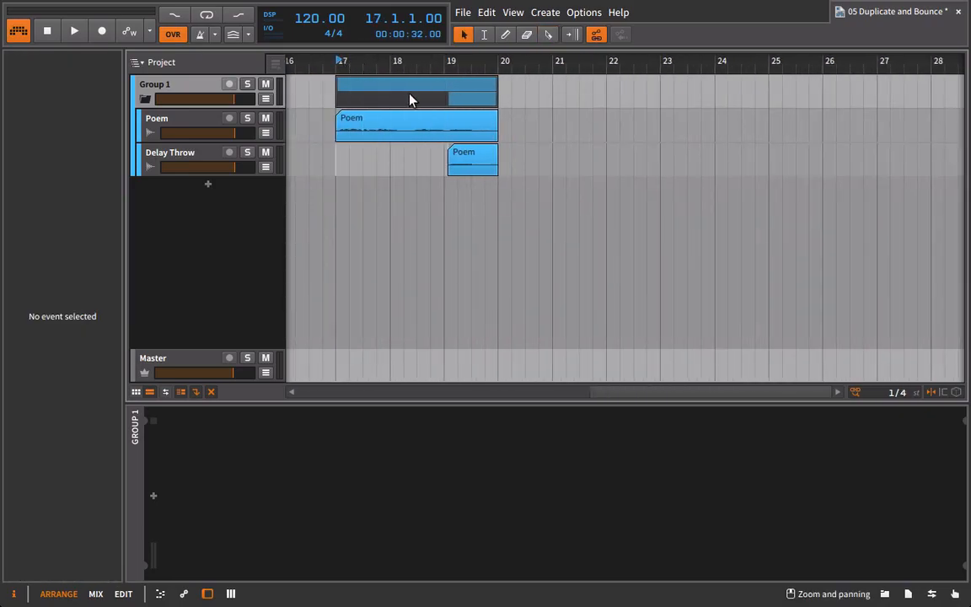
key("space")
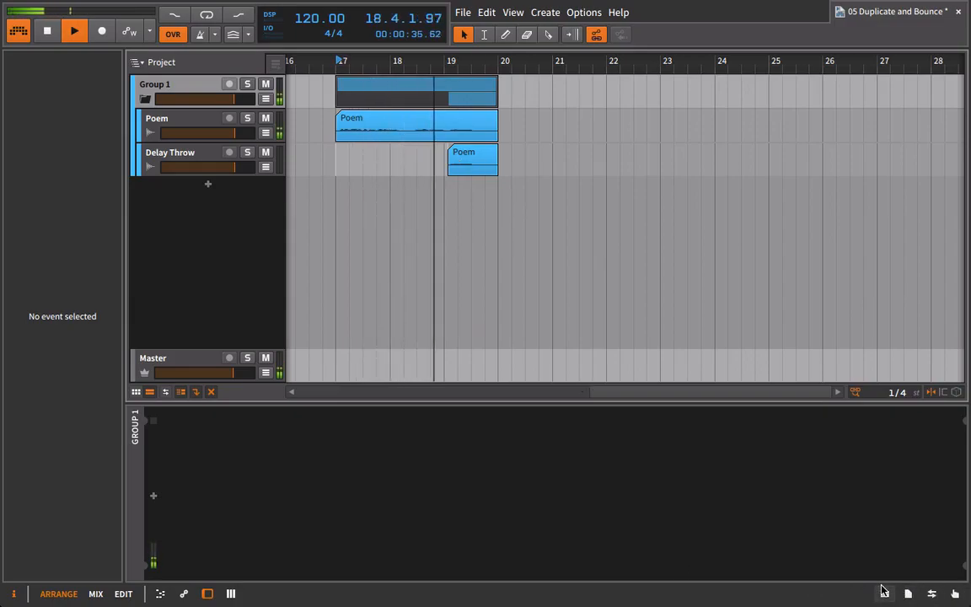
key("space")
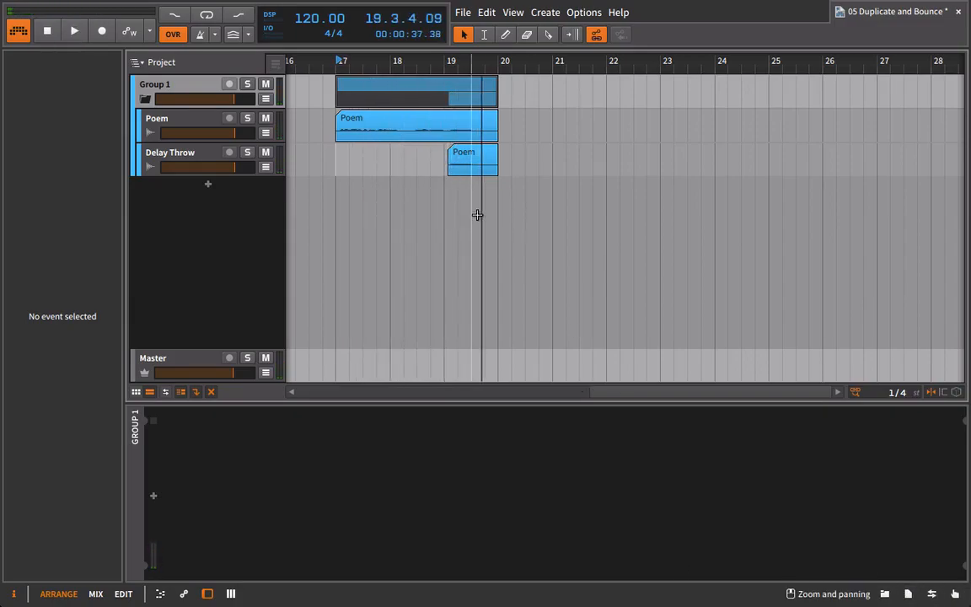
Insert the ValhallaFreqEcho plug-in from the Space effects on the Delay Throw track
left_click(173, 155)
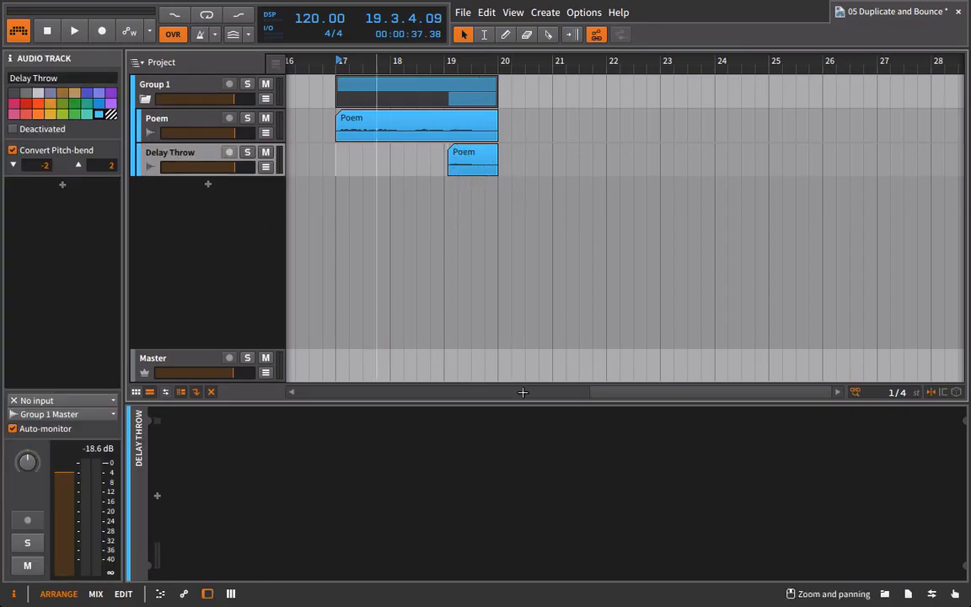
left_click(883, 594)
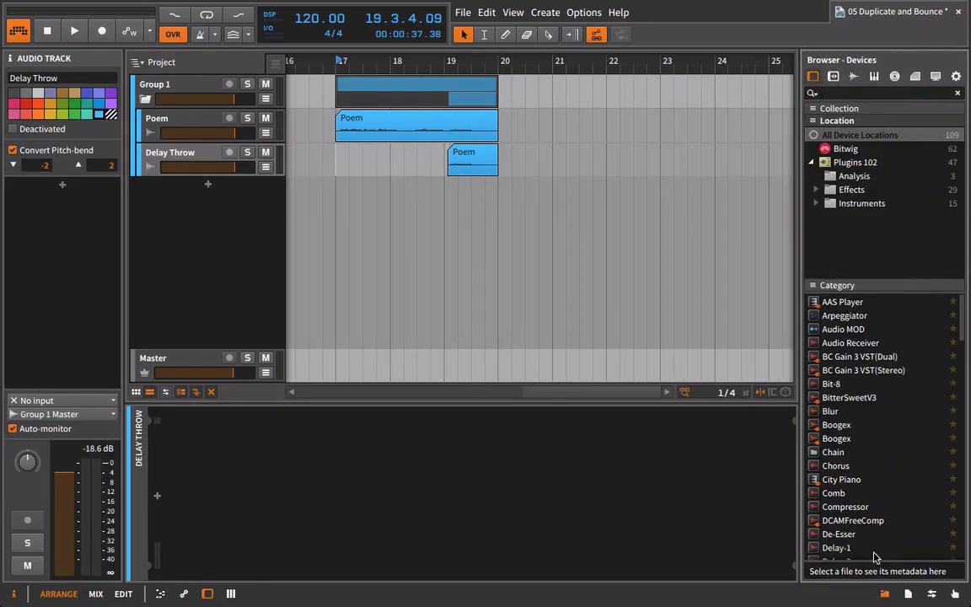
left_click(860, 192)
scroll(897, 390, "down", 3)
scroll(900, 417, "up", 3)
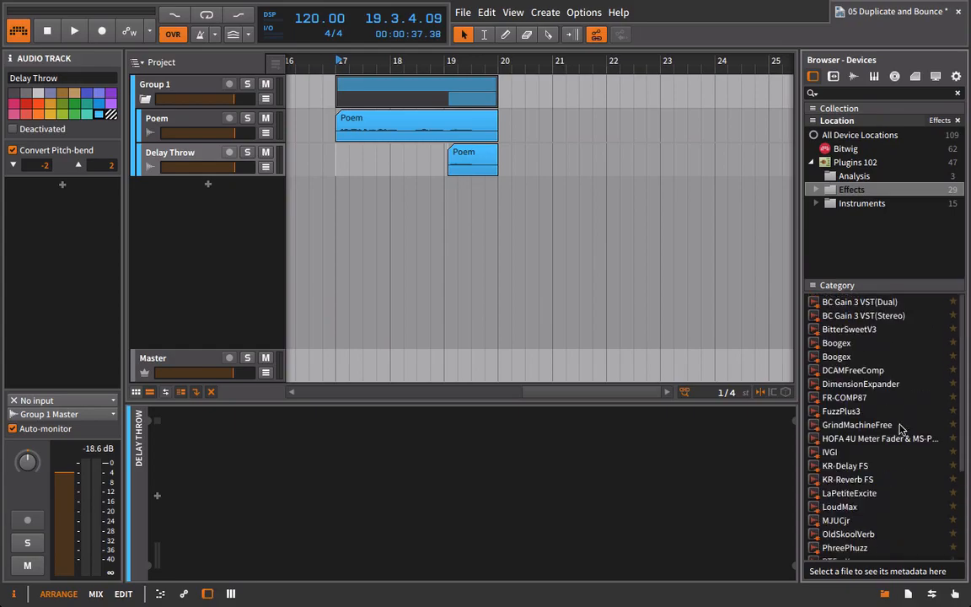
left_click(817, 192)
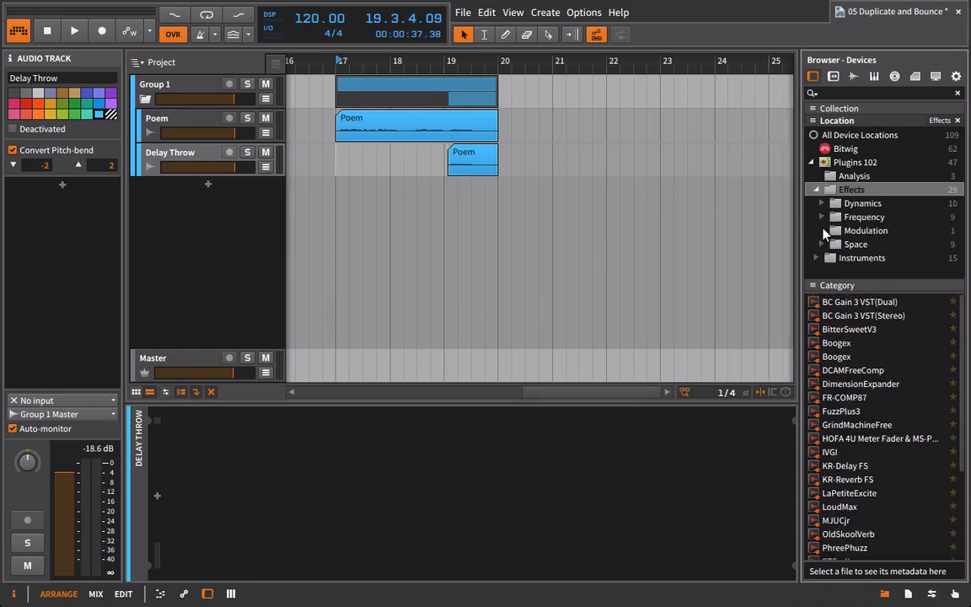
left_click(832, 231)
left_click(835, 218)
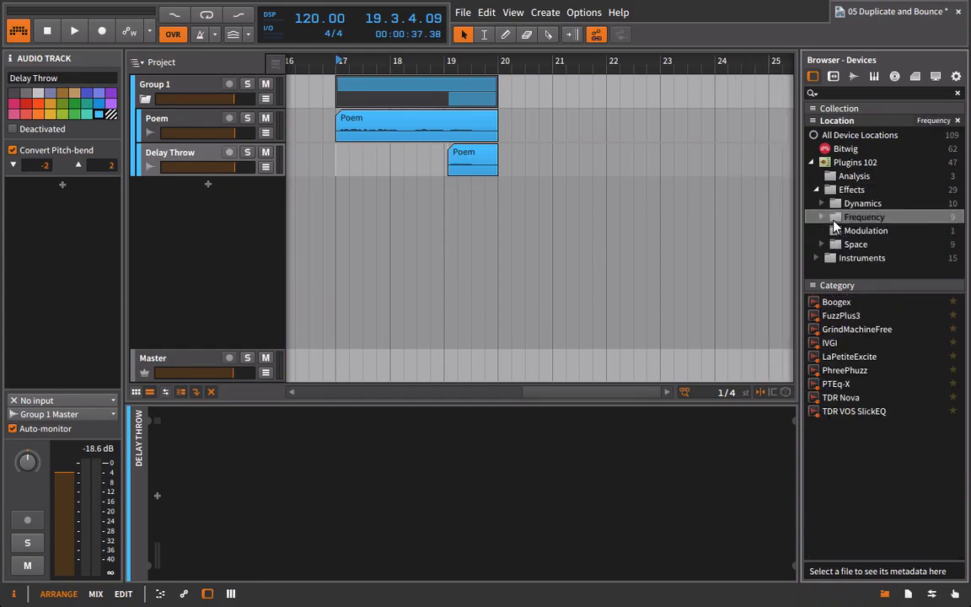
left_click(850, 245)
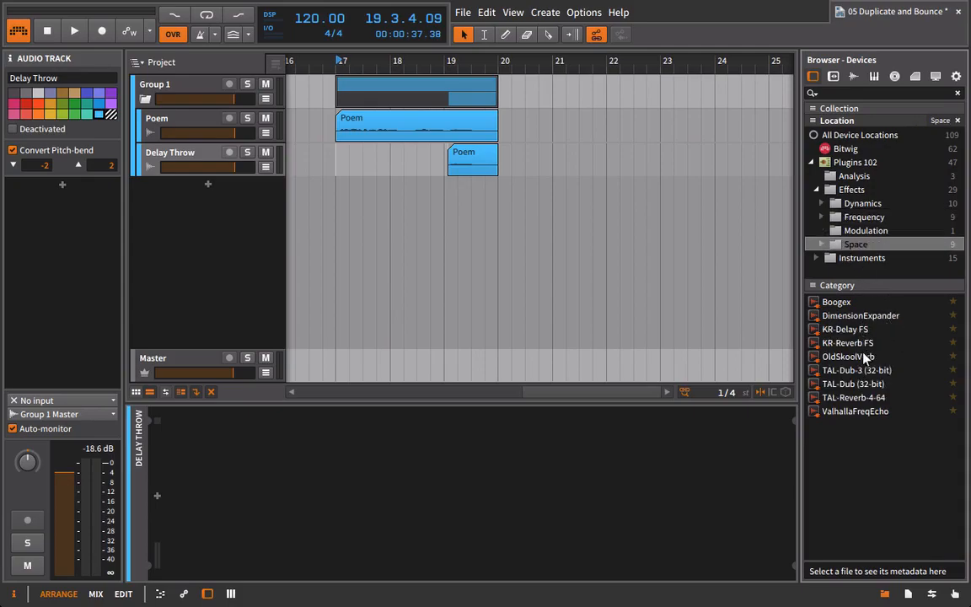
left_click_drag(864, 414, 165, 152)
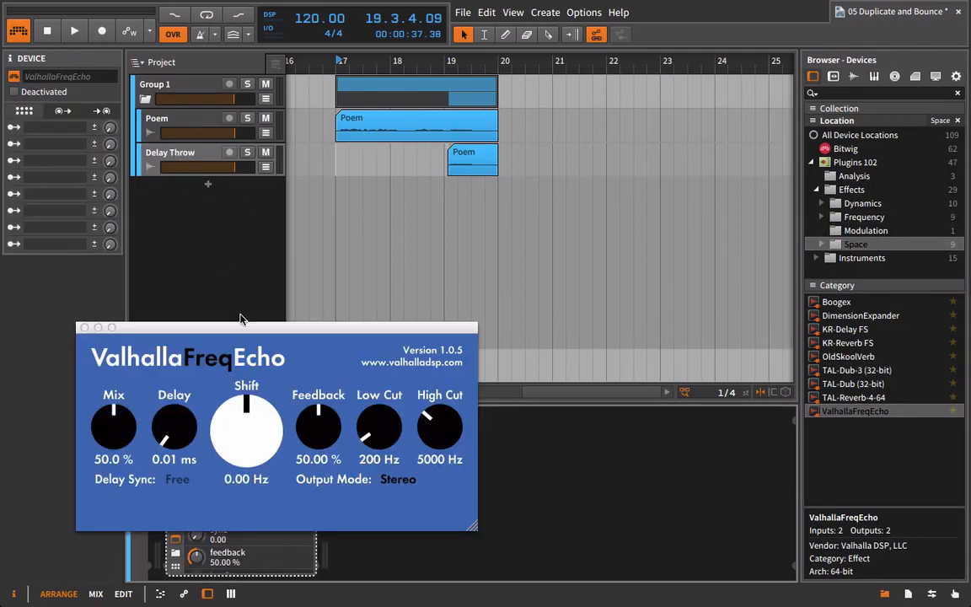
Set ValhallaFreqEcho's mix to 100% and play the phrase from bar 17
left_click_drag(99, 440, 85, 143)
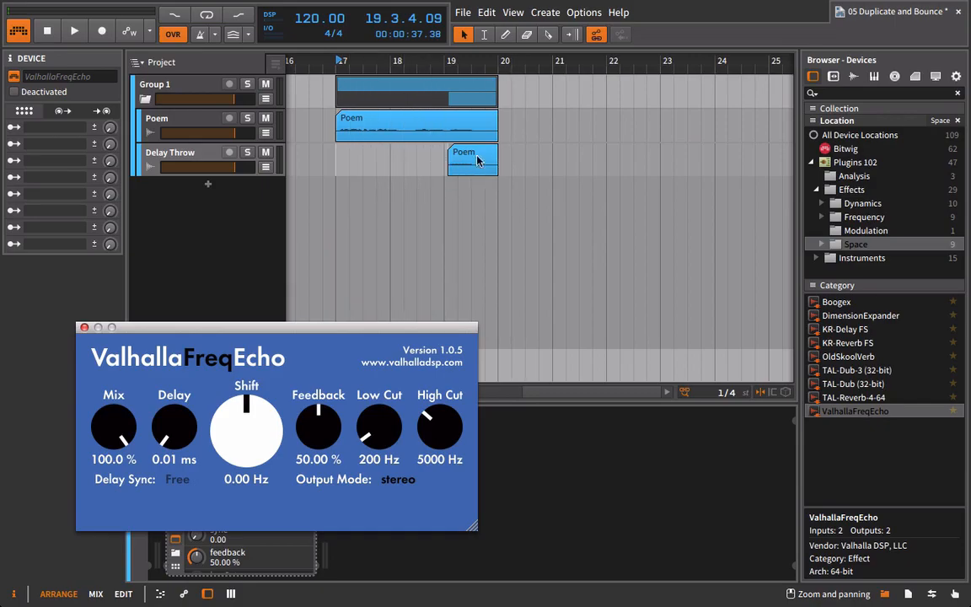
key("space")
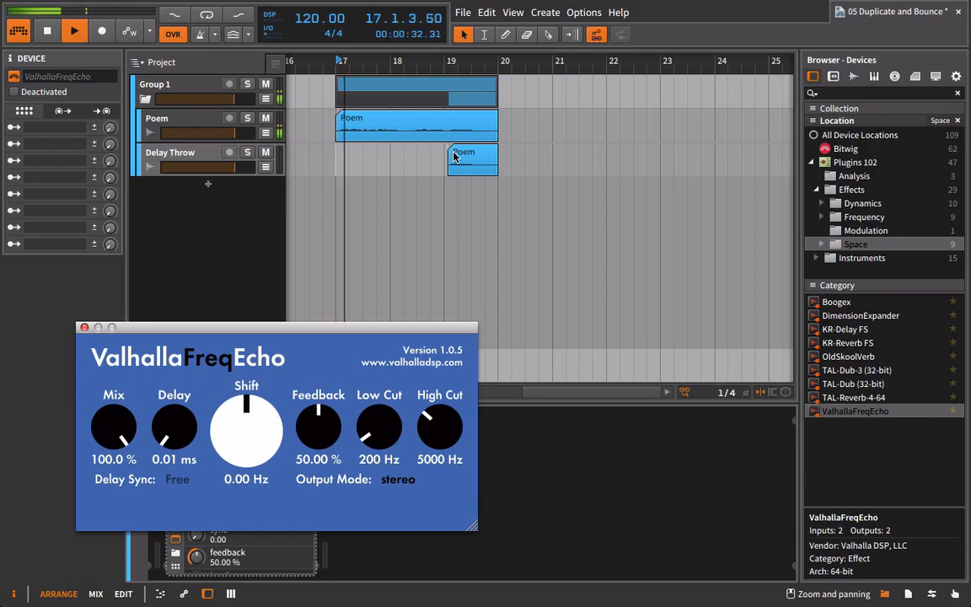
Set ValhallaFreqEcho's delay sync to 1/4 and play the phrase with the echo
key("b")
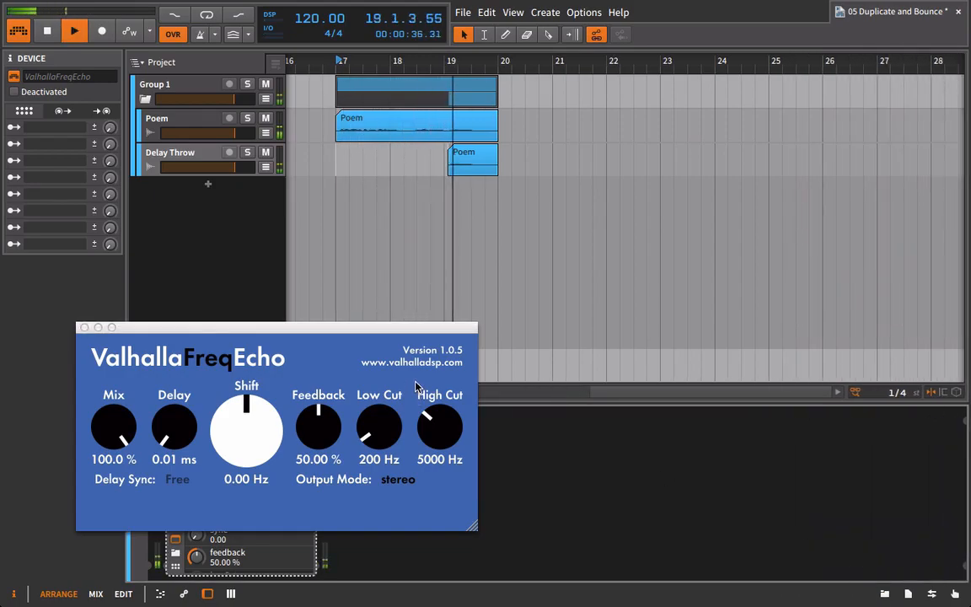
key("space")
left_click(174, 480)
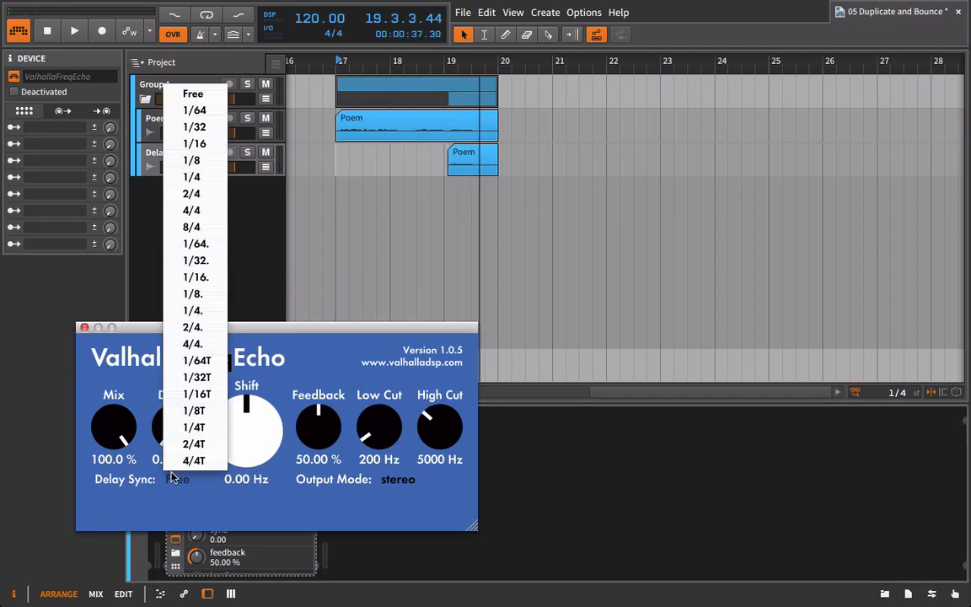
left_click(196, 177)
key("space")
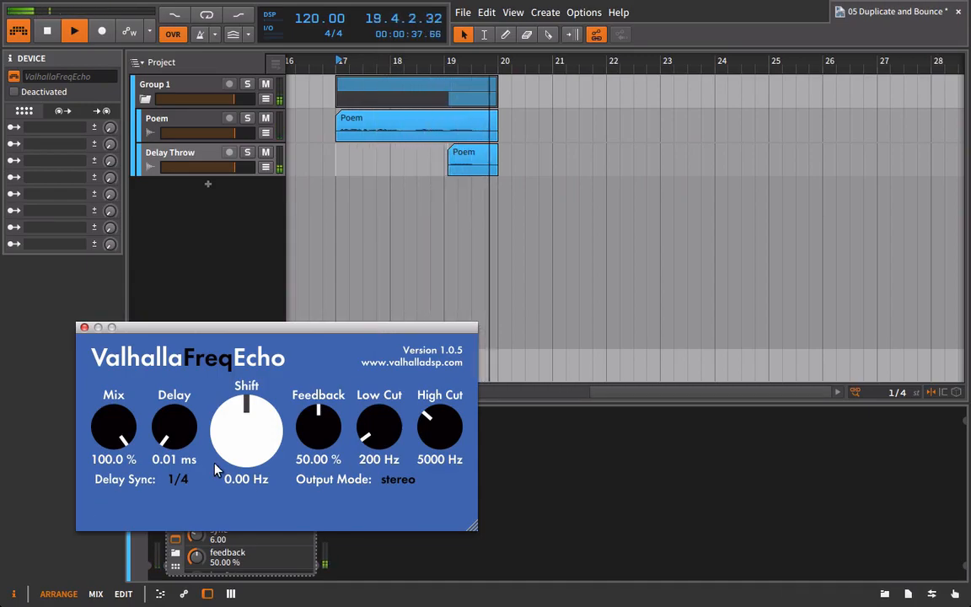
Set the echo's frequency shift to about 12.49 Hz and its high cut to about 5840 Hz, and replay the phrase
left_click_drag(225, 447, 235, 409)
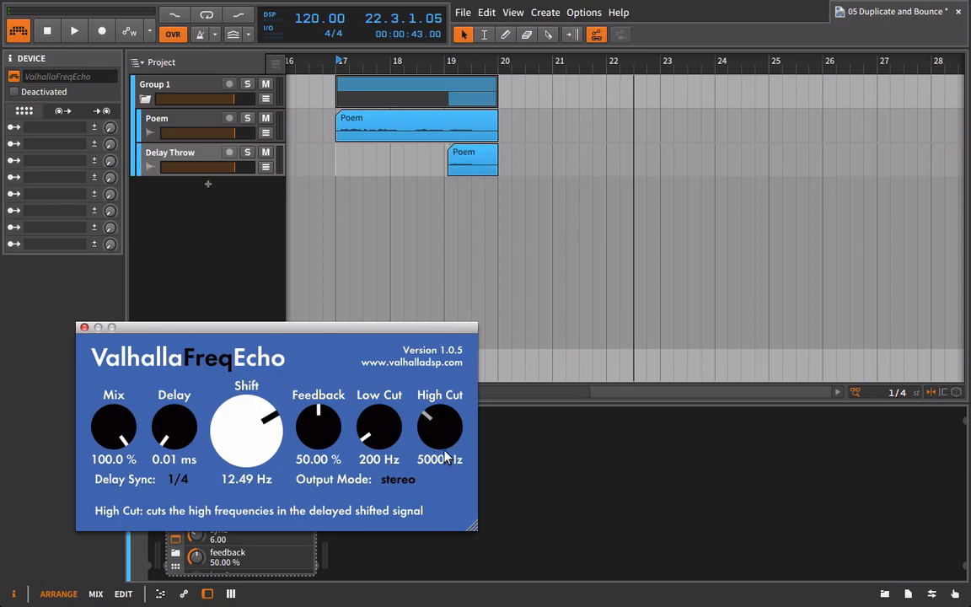
left_click_drag(457, 447, 458, 440)
key("space")
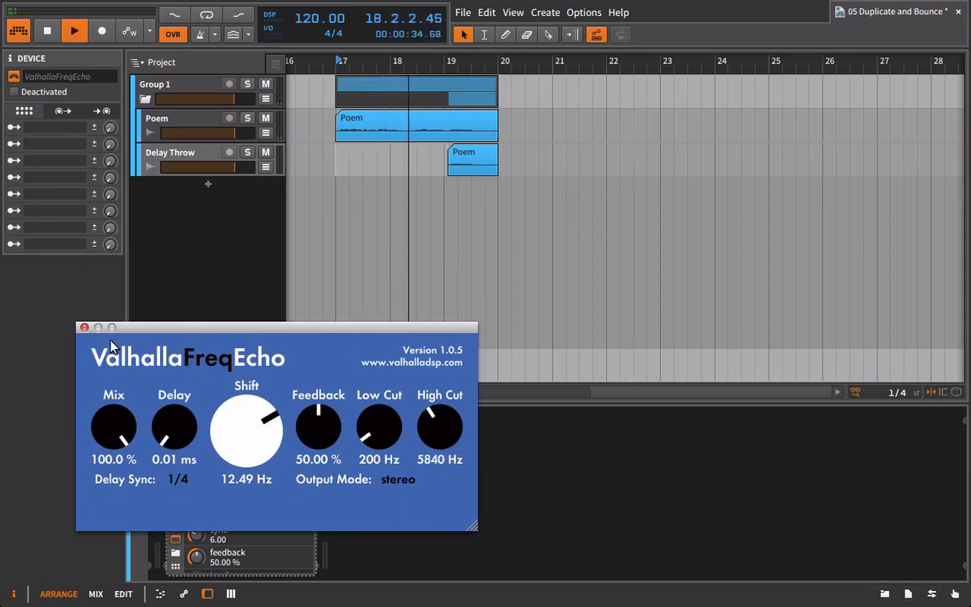
Set the echo's delay sync to 2/4, listen to the repeats and close the plug-in window
left_click(180, 480)
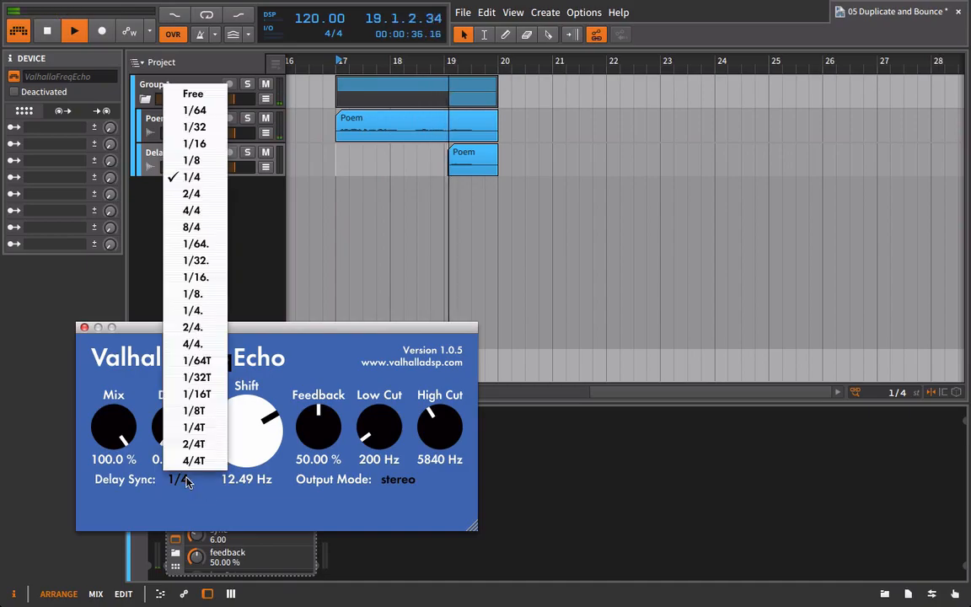
left_click(210, 197)
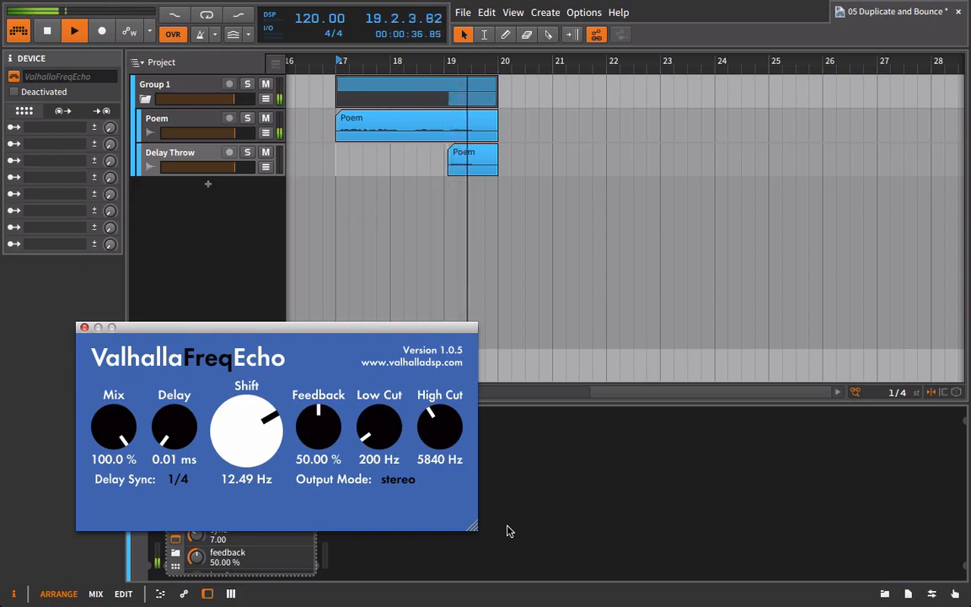
left_click(85, 328)
key("space")
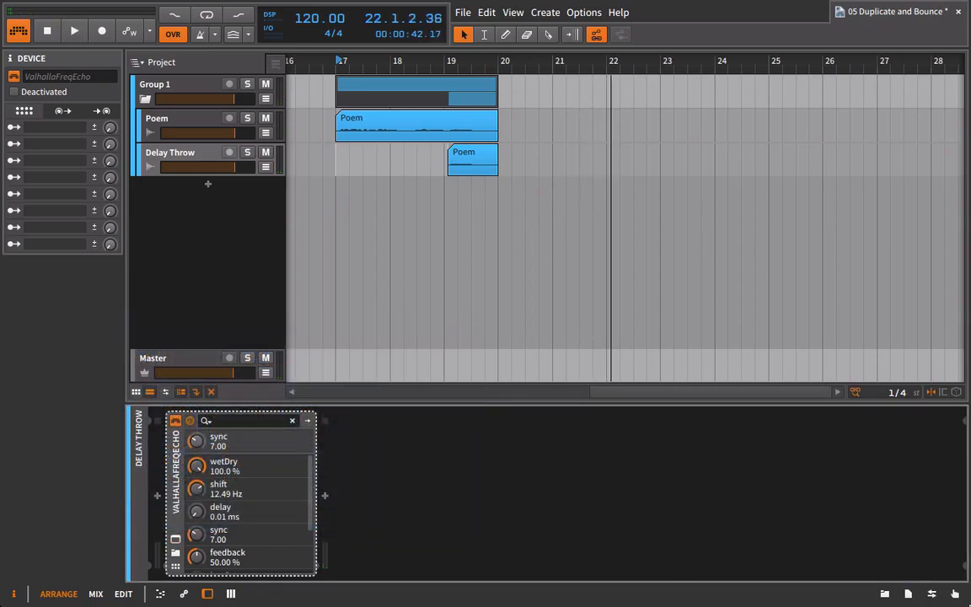
Insert the FuzzPlus3 plug-in from the Frequency effects after ValhallaFreqEcho on the Delay Throw track
left_click(884, 595)
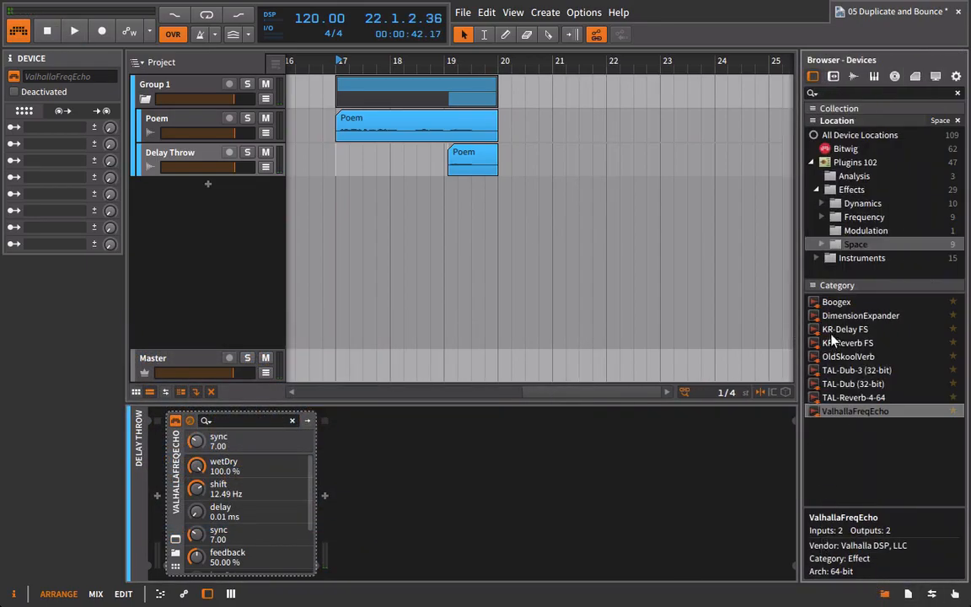
left_click(845, 218)
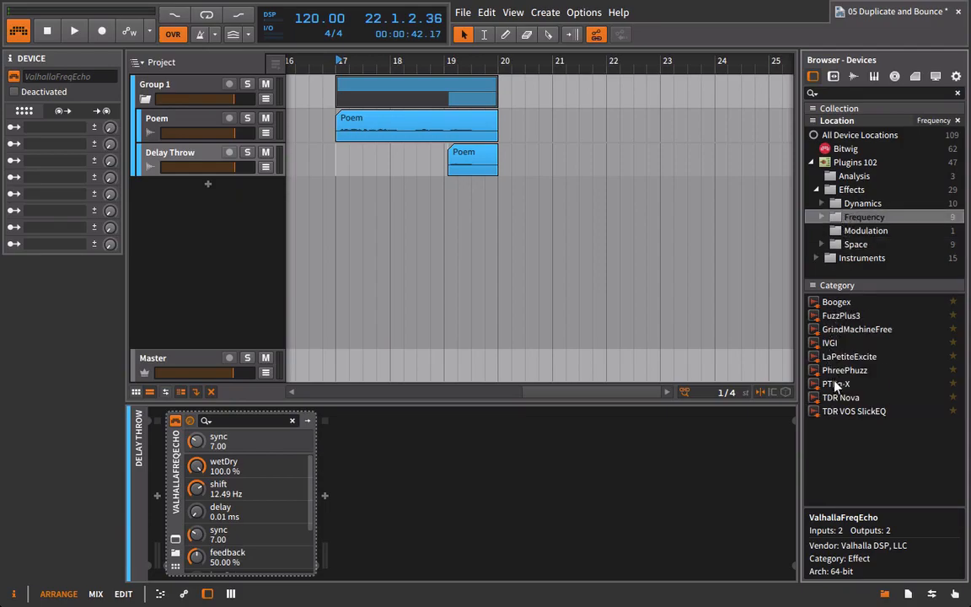
left_click_drag(839, 315, 538, 439)
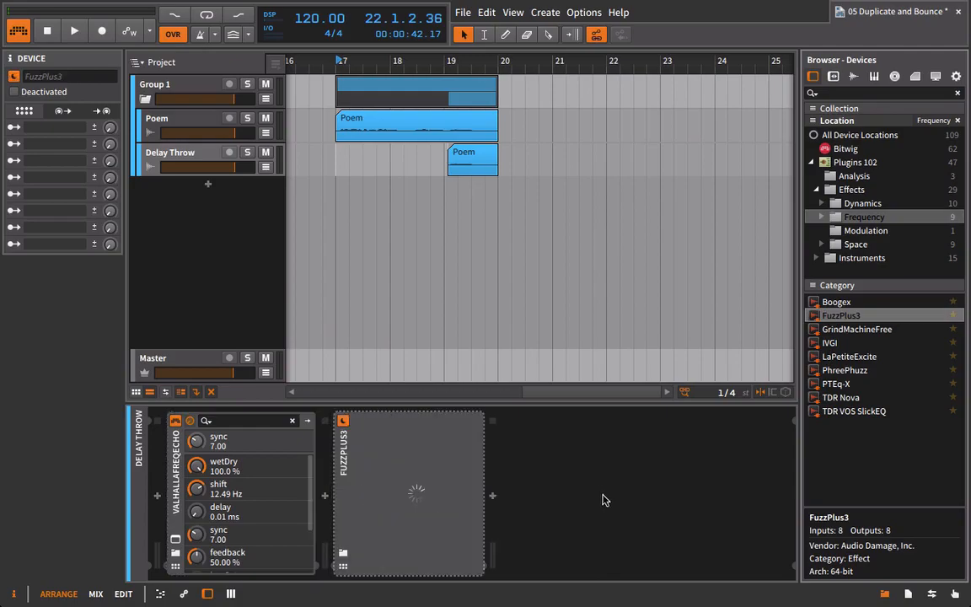
Set FuzzPlus3's distortion to 25%, filter frequency to about 2131 Hz and resonance to 4 during playback, and close its window and the browser
key("space")
left_click_drag(268, 489, 272, 518)
left_click_drag(127, 437, 147, 531)
left_click_drag(211, 470, 220, 394)
key("space")
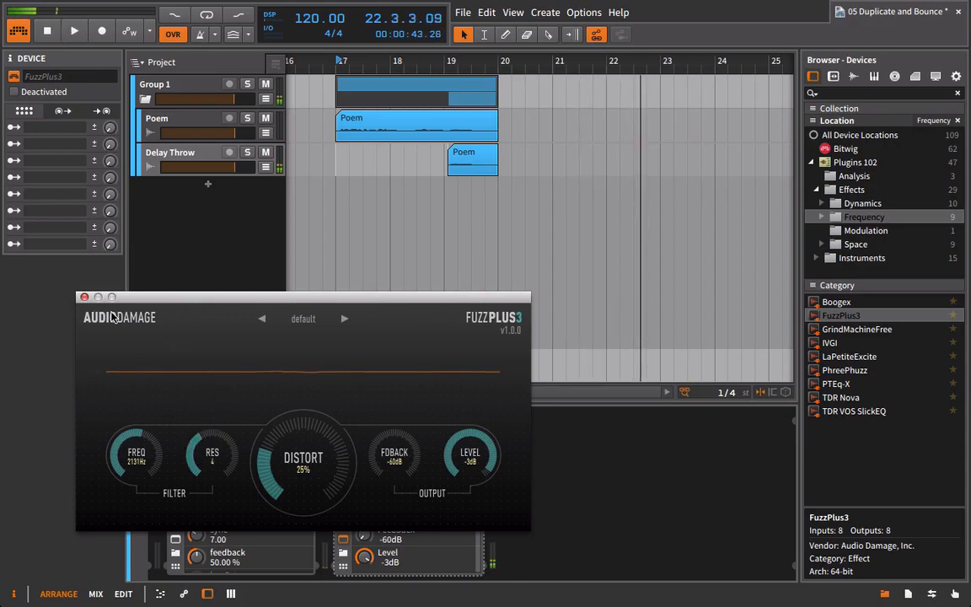
left_click(85, 297)
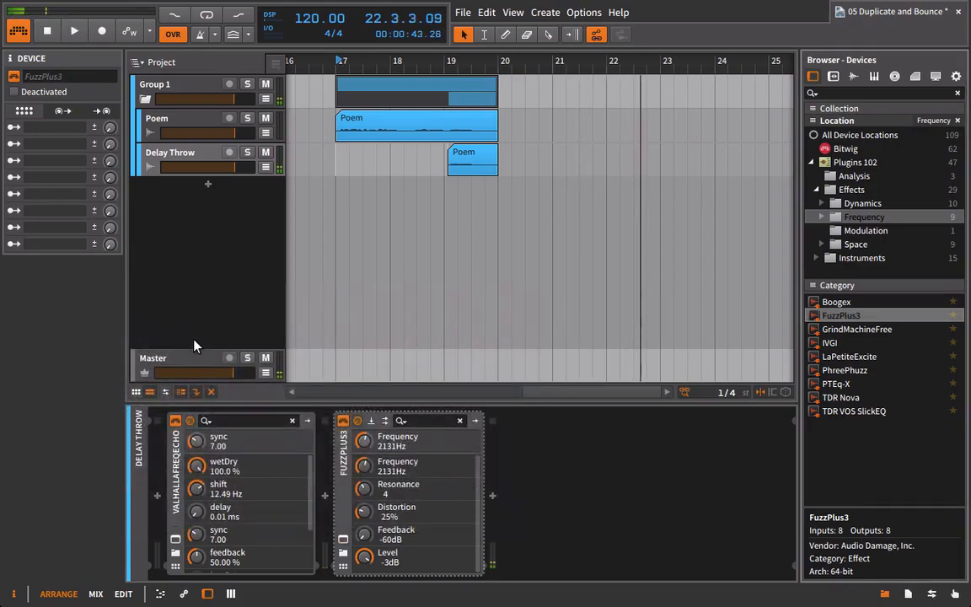
left_click(884, 593)
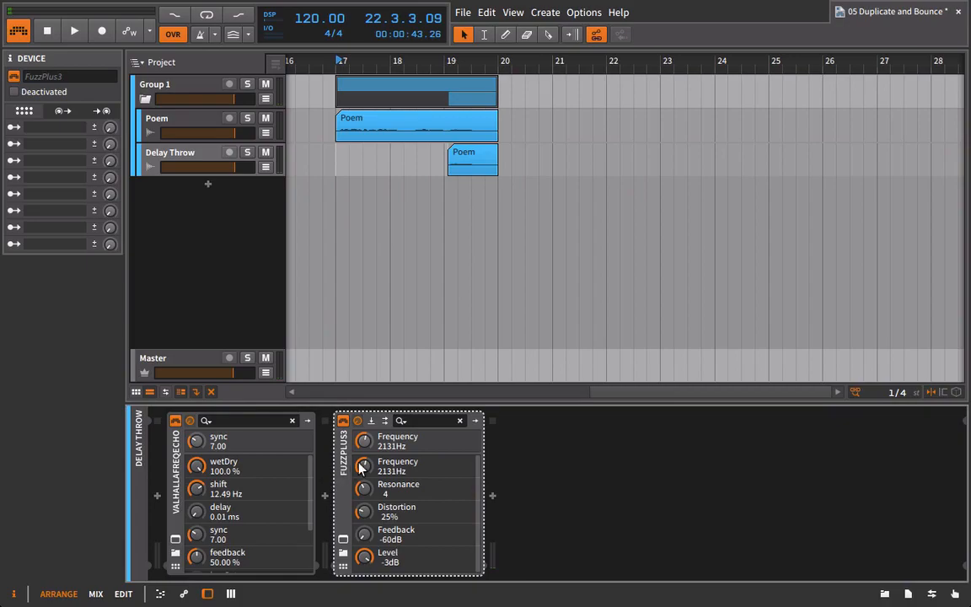
Consolidate the Delay Throw clip and extend its end to about bar 28
left_click(478, 169)
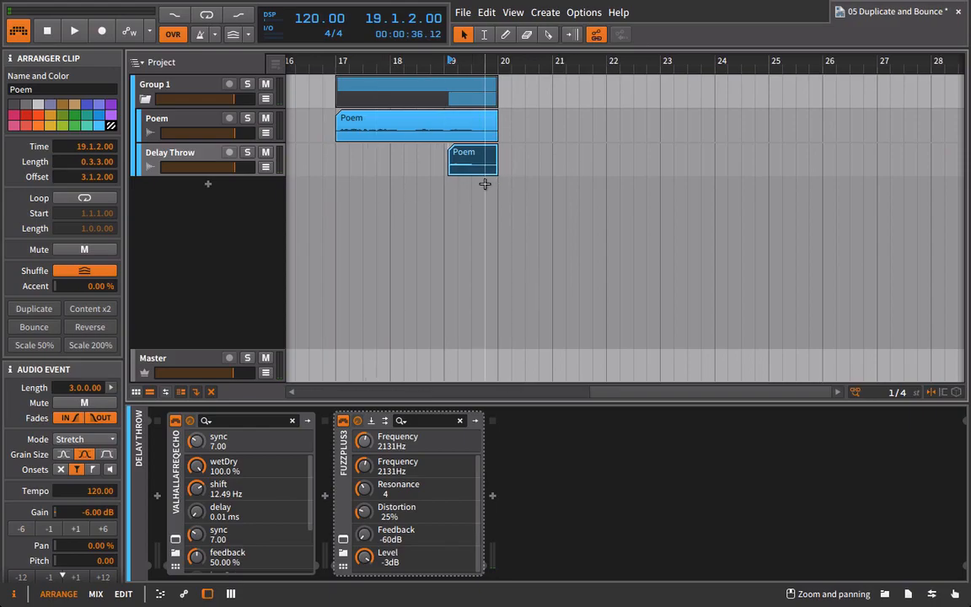
right_click(466, 152)
left_click(499, 252)
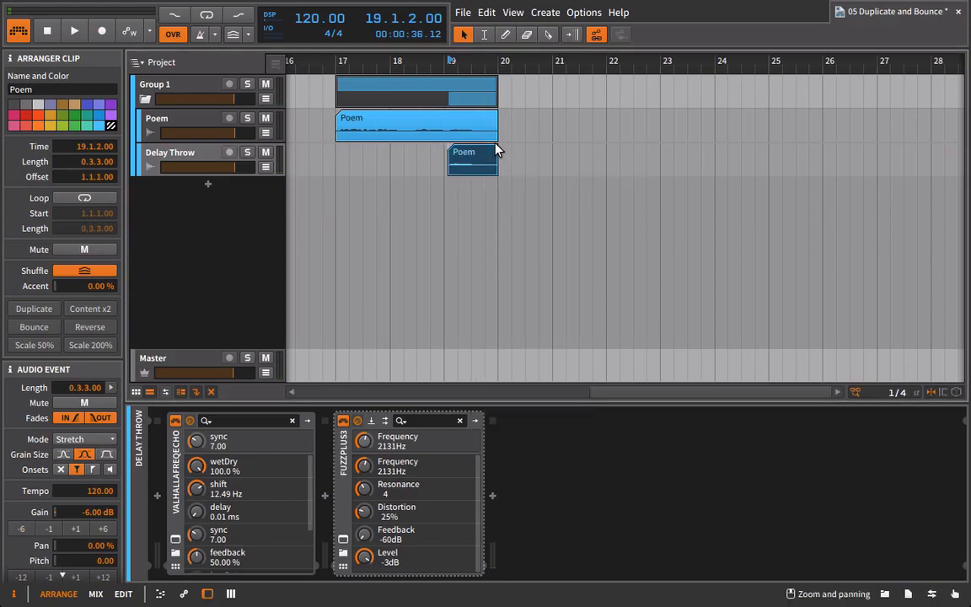
left_click_drag(495, 155, 923, 161)
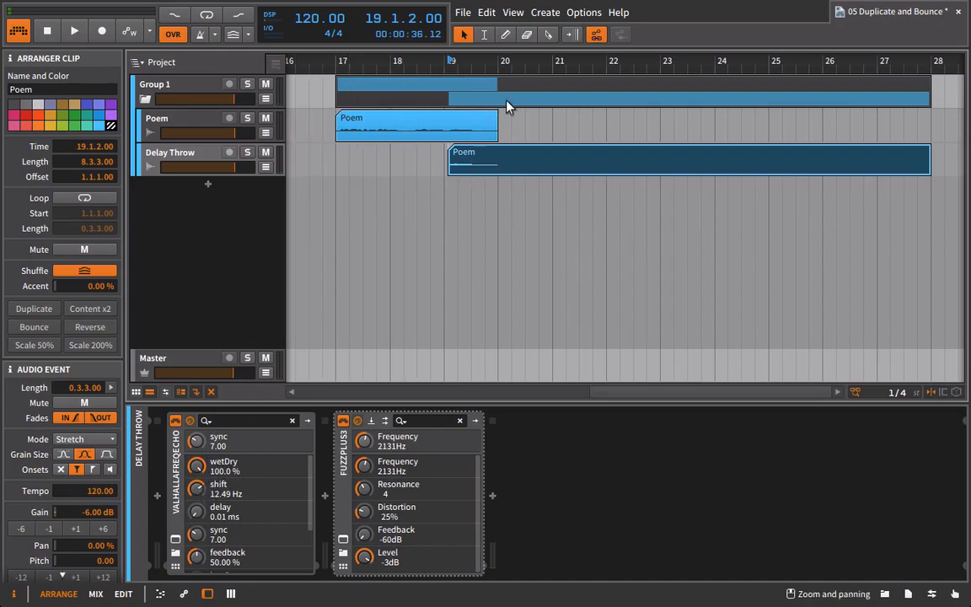
Bounce the extended Delay Throw clip to a new audio track with Pre-Fader as the source
right_click(495, 159)
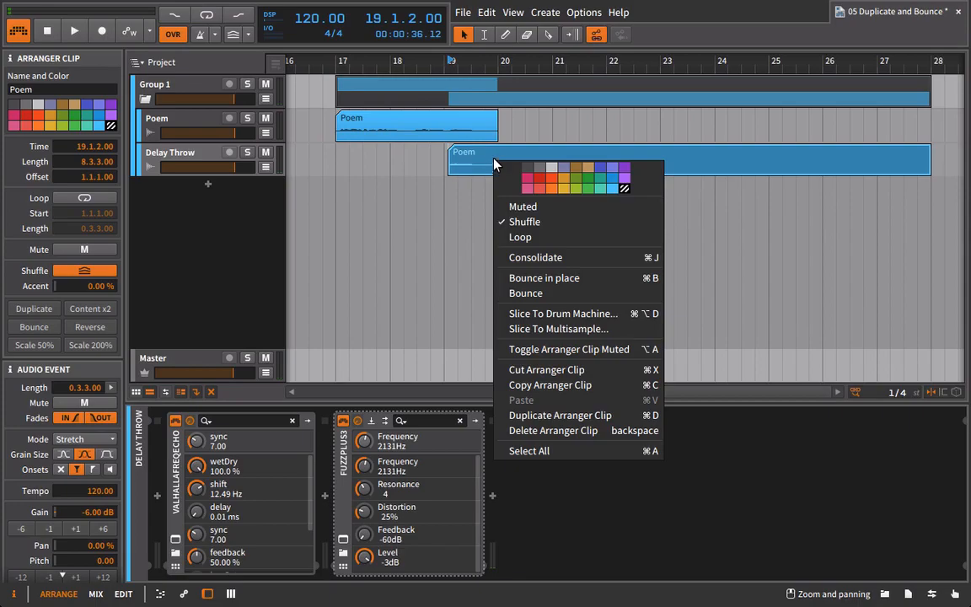
left_click(550, 293)
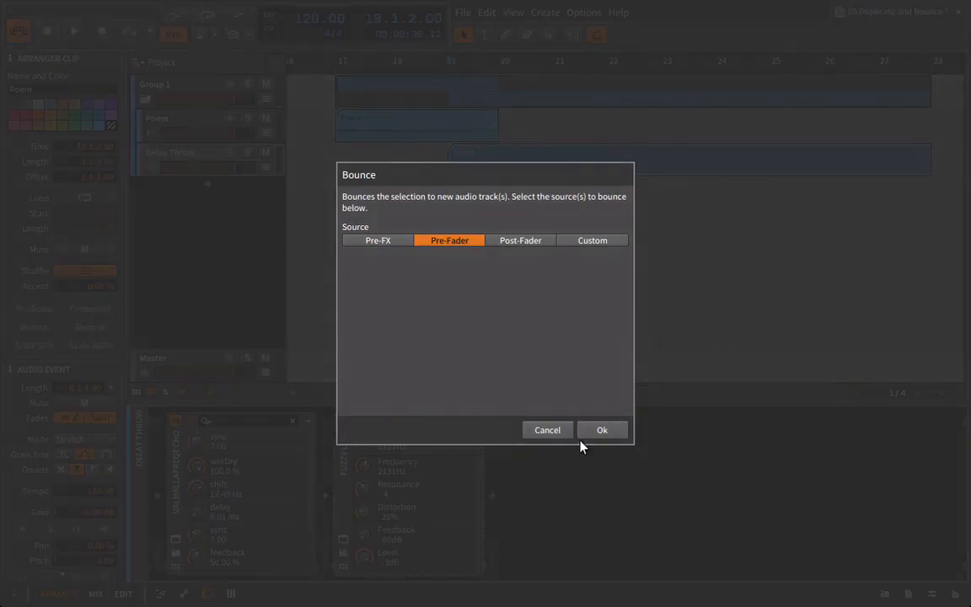
left_click(600, 428)
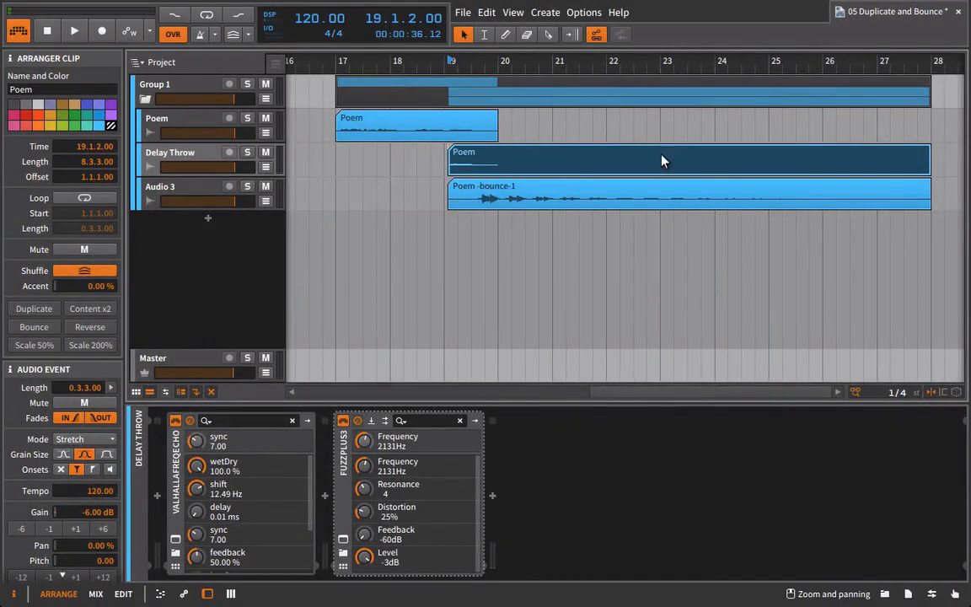
Delete the original Delay Throw track and rename the bounced audio track Delay Throw
left_click(190, 158)
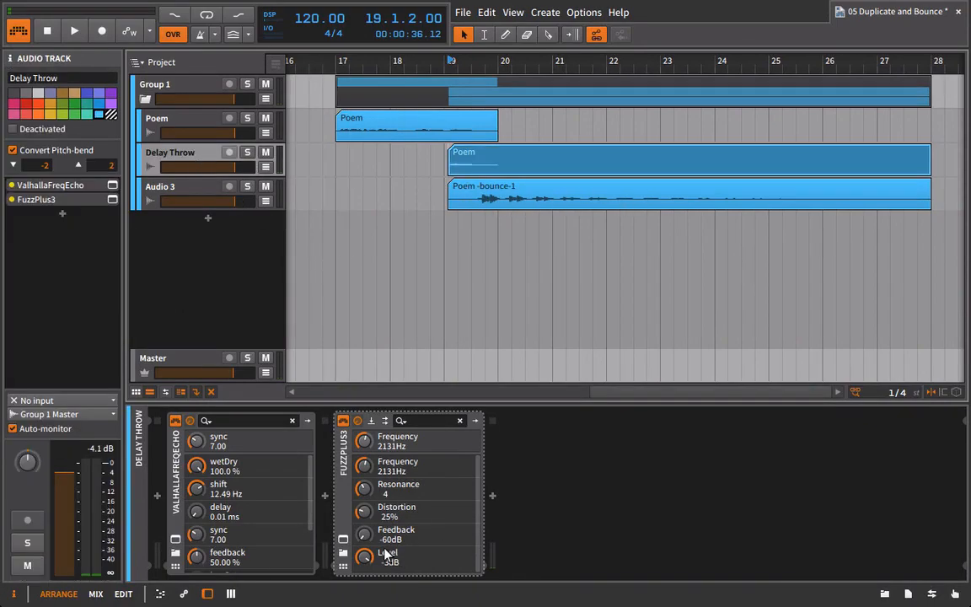
key("Delete")
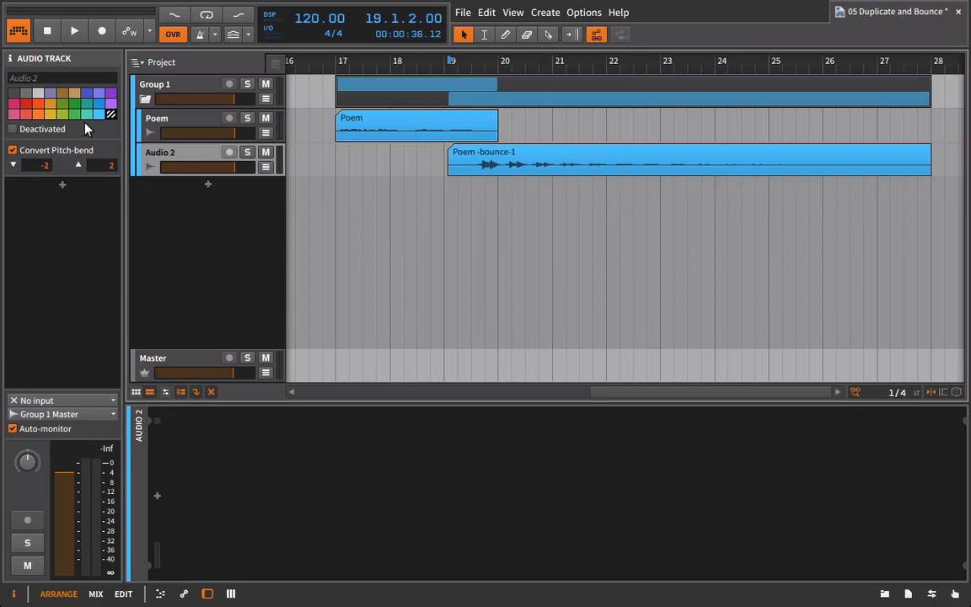
left_click(38, 78)
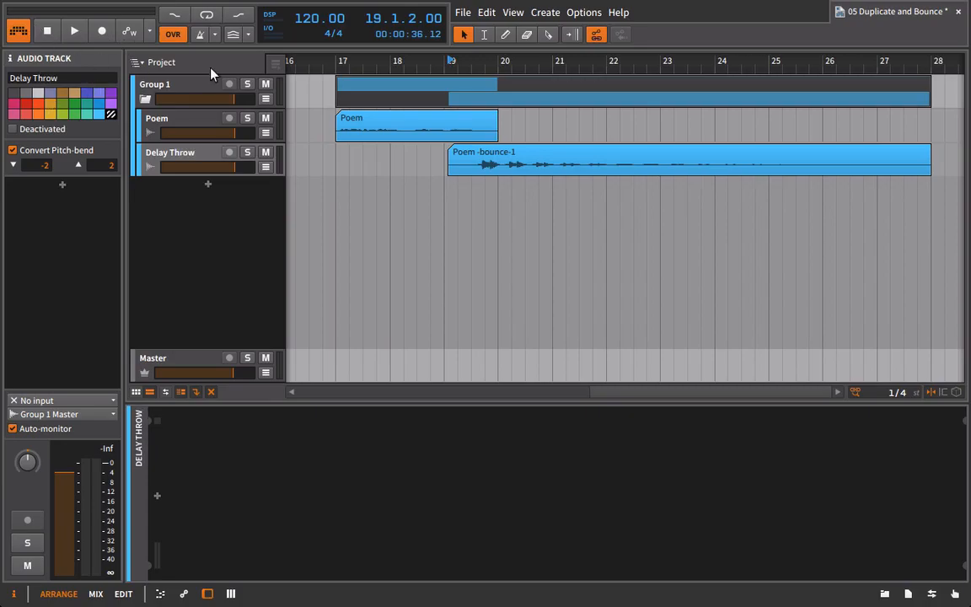
Play from bar 17 and lower the Delay Throw track's volume to about -10.1 dB
left_click(334, 61)
key("space")
left_click_drag(236, 167, 212, 167)
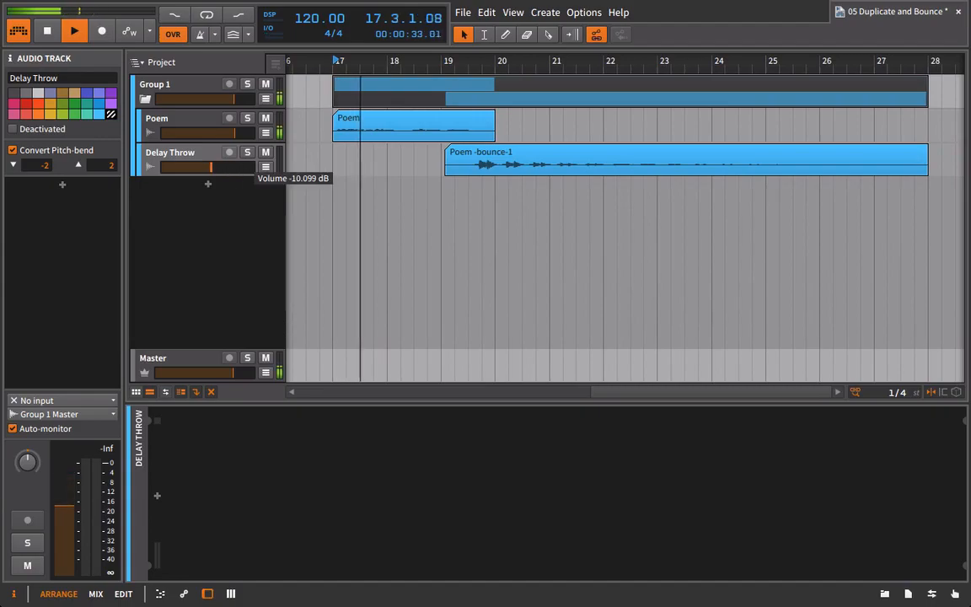
Open the bounced clip in the detail editor and fine-tune the Delay Throw track's volume to about -10.3 dB
left_click(506, 169)
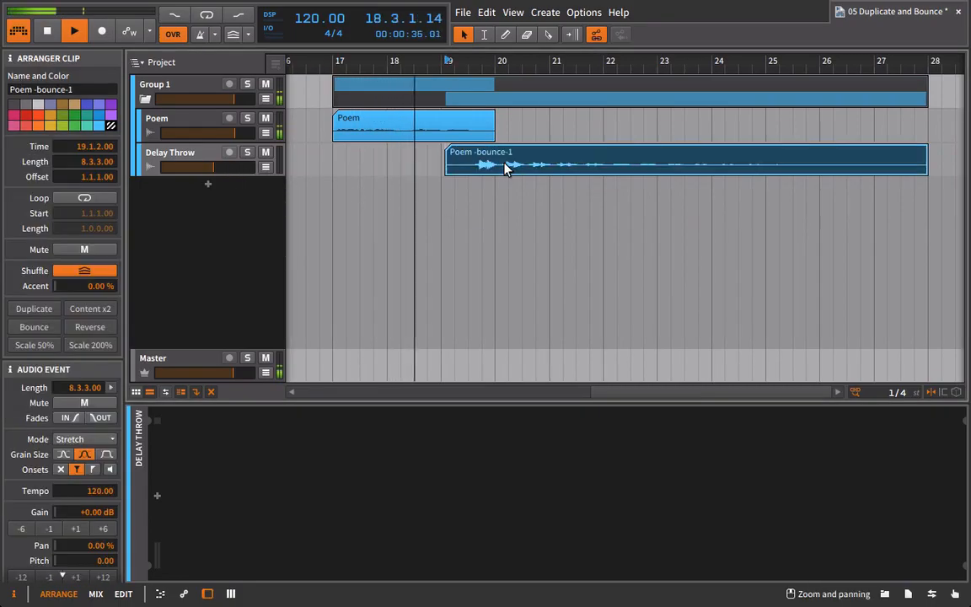
double_click(506, 169)
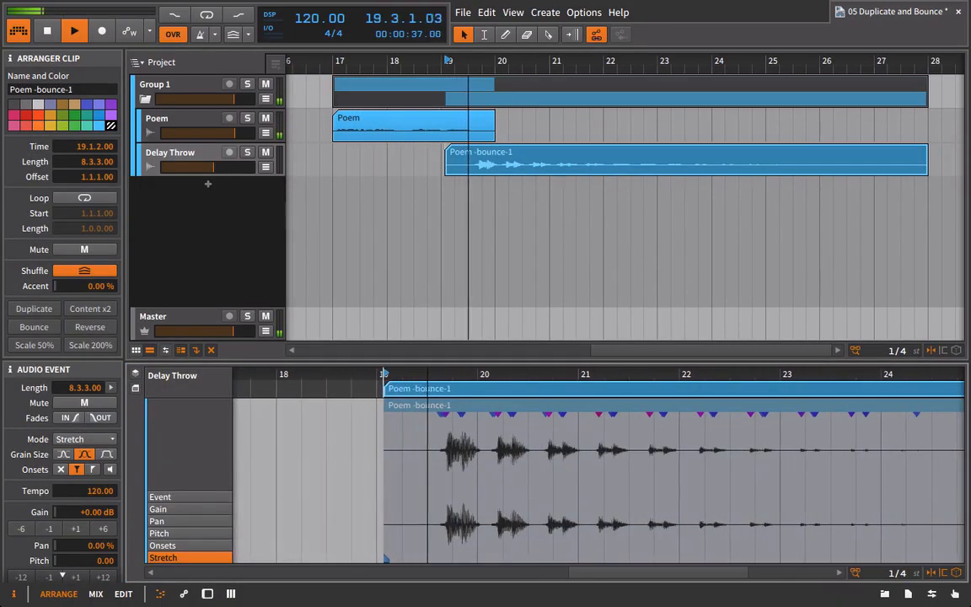
left_click_drag(482, 375, 396, 379)
left_click_drag(214, 167, 211, 167)
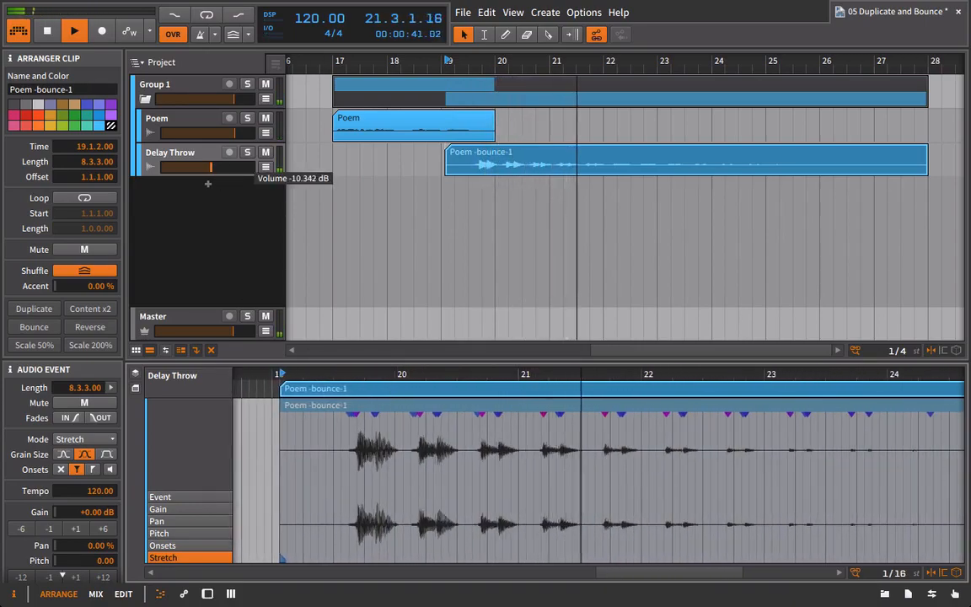
Draw a gain ramp on the bounced clip rising from 0 dB at bar 21 to a higher level at bar 24, and play it
left_click(184, 509)
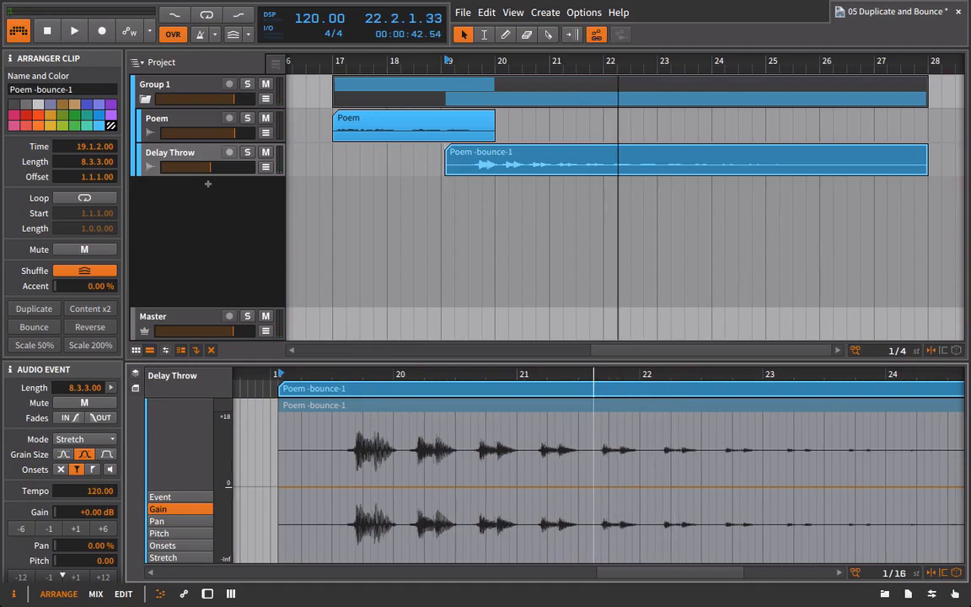
left_click_drag(593, 438, 473, 423)
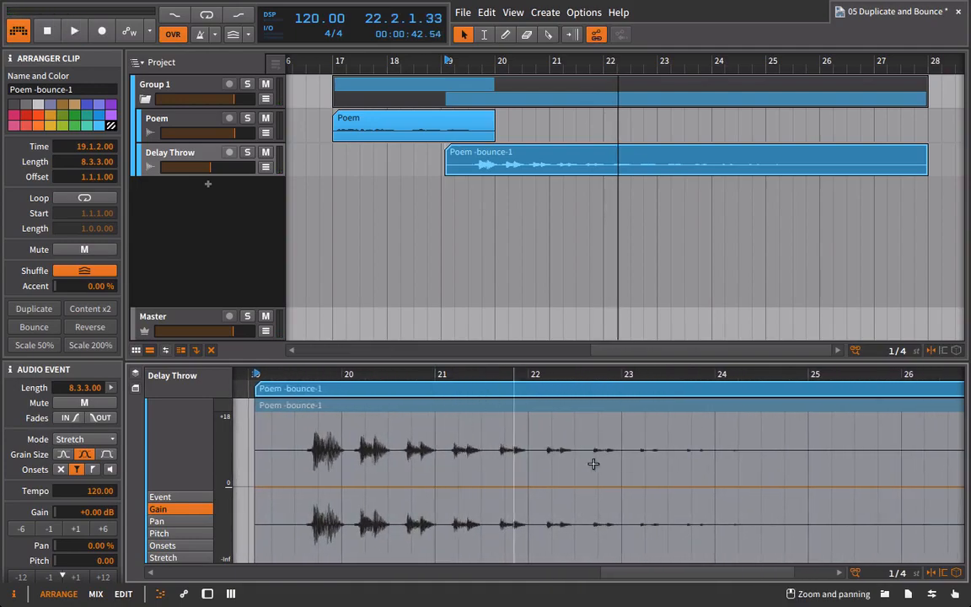
left_click(434, 487)
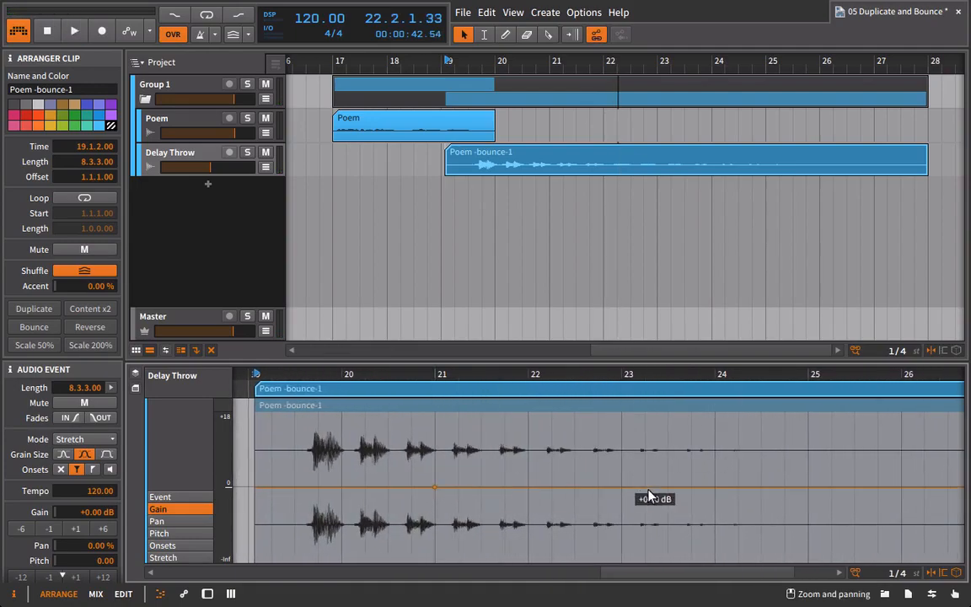
left_click_drag(698, 494, 715, 463)
key("space")
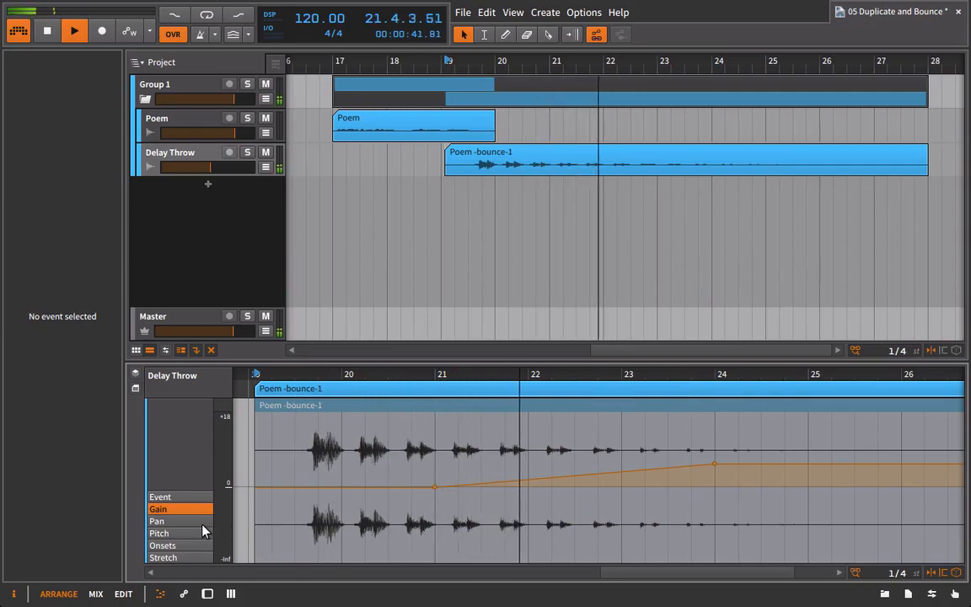
key("space")
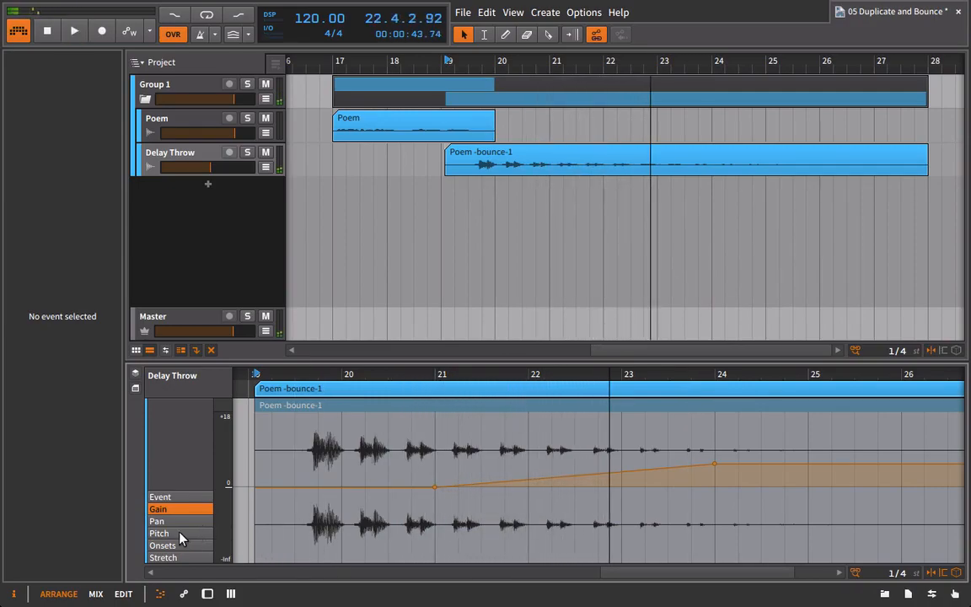
Show the bounced clip's pitch expression and split the clip with the Knife tool at 21.1.3
left_click(179, 534)
scroll(470, 419, "up", 2)
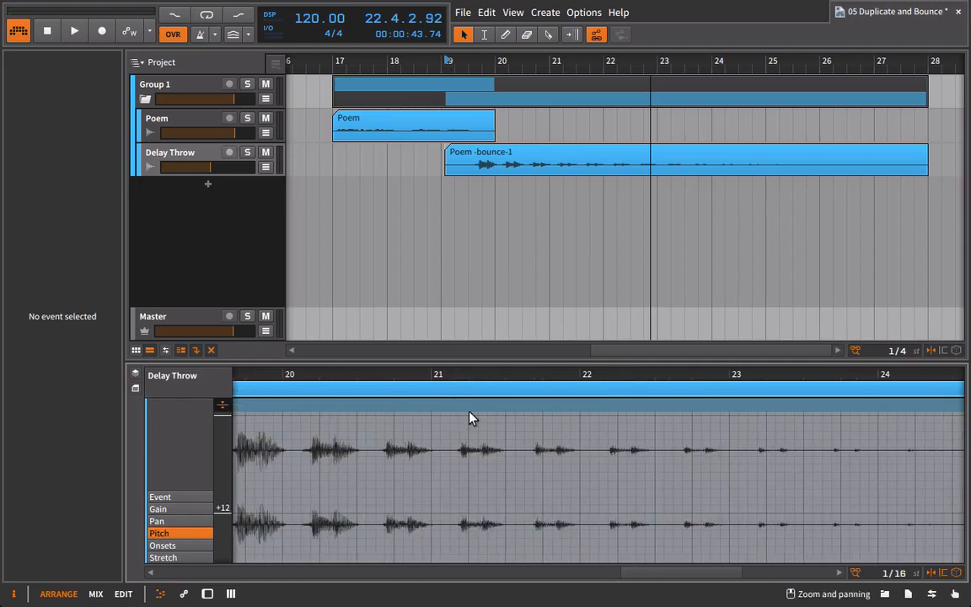
left_click(550, 34)
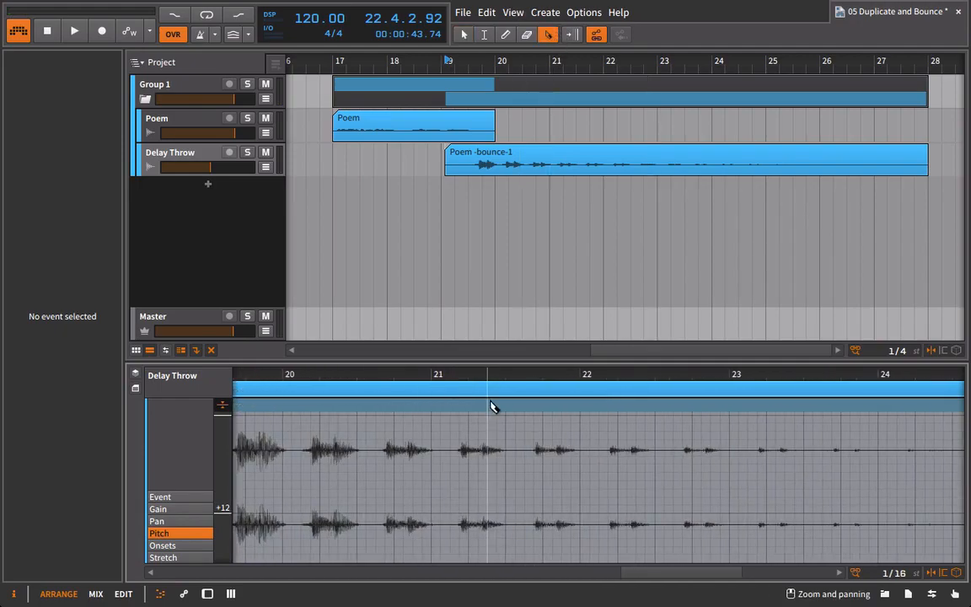
left_click(448, 392)
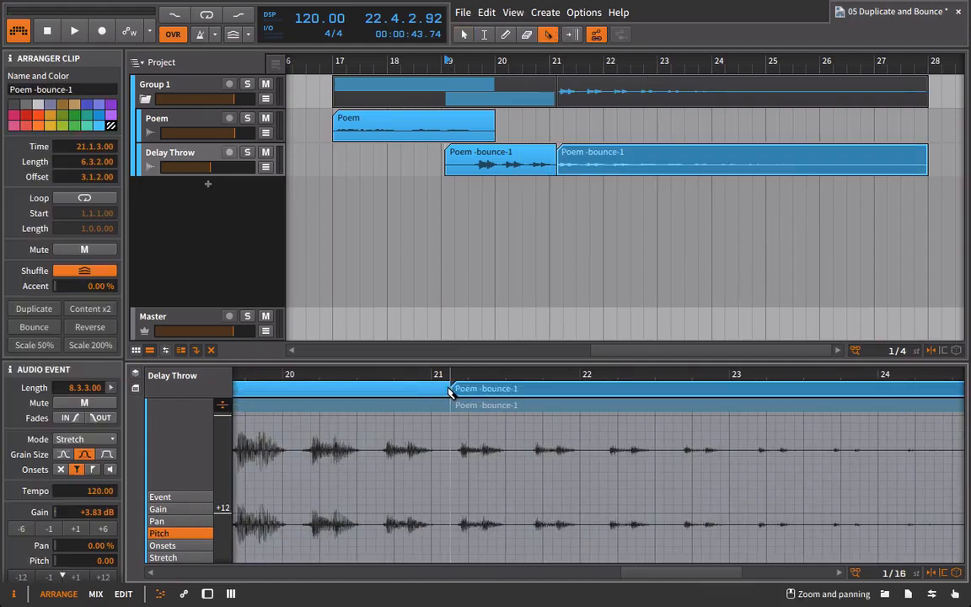
Split the rest of the bounced clip with the Knife tool before each following repeat, ending at 23.3.1
left_click(523, 390)
left_click(592, 391)
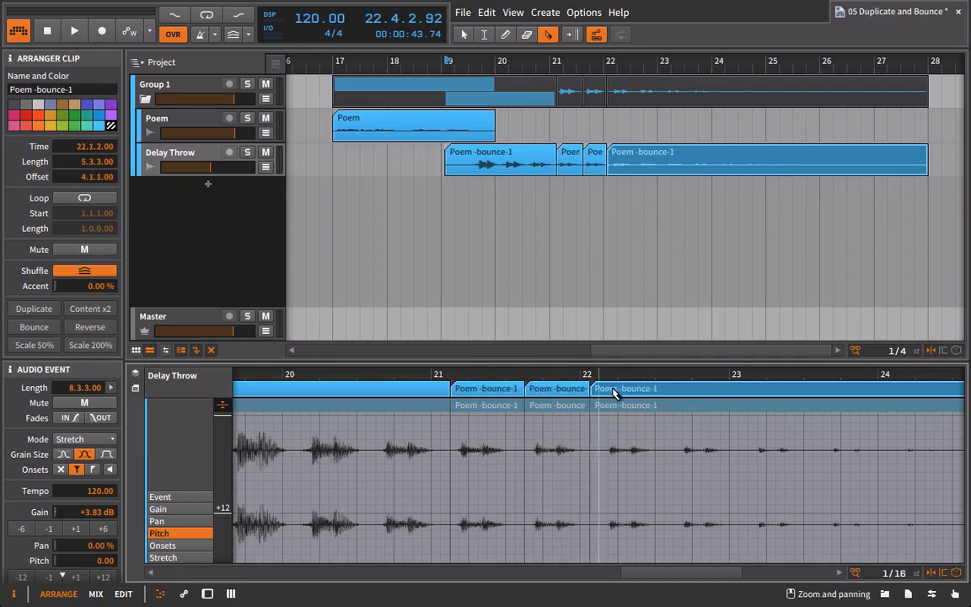
left_click(666, 392)
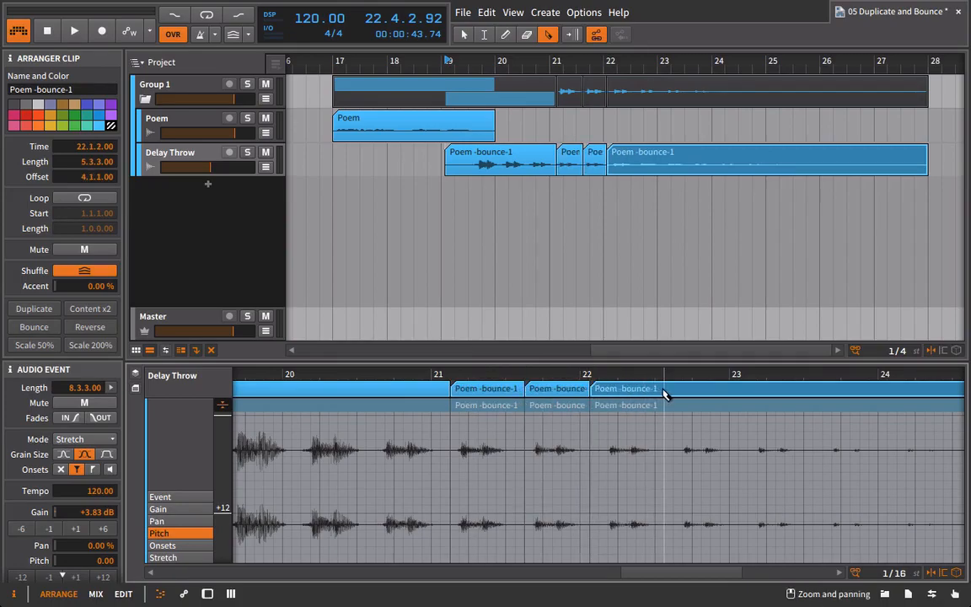
left_click(739, 393)
left_click(806, 392)
key("1")
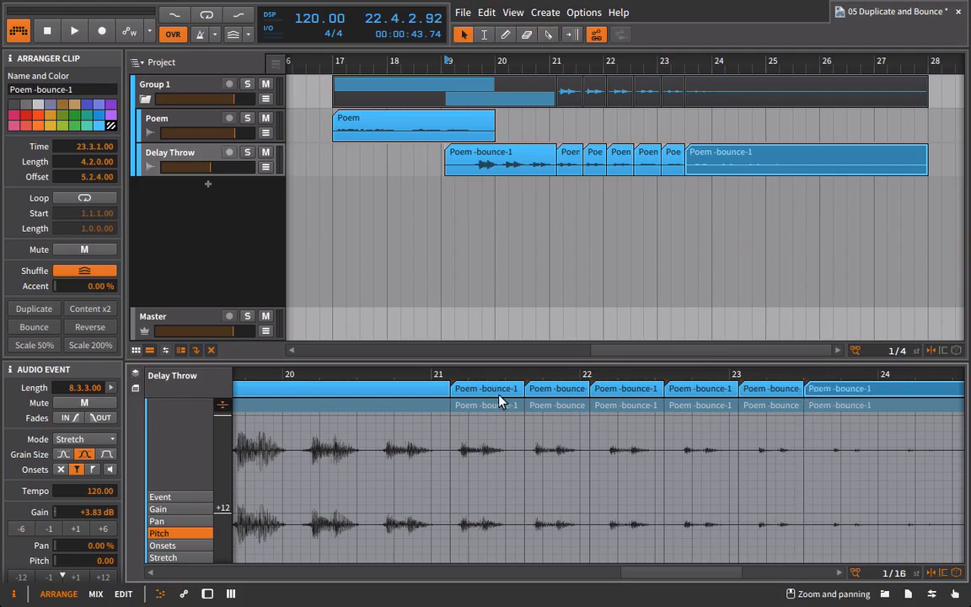
Pitch the five short repeat slices from bar 21 up by 1, 2, 4, 7 and 12 semitones in turn
left_click(491, 393)
left_click(492, 405)
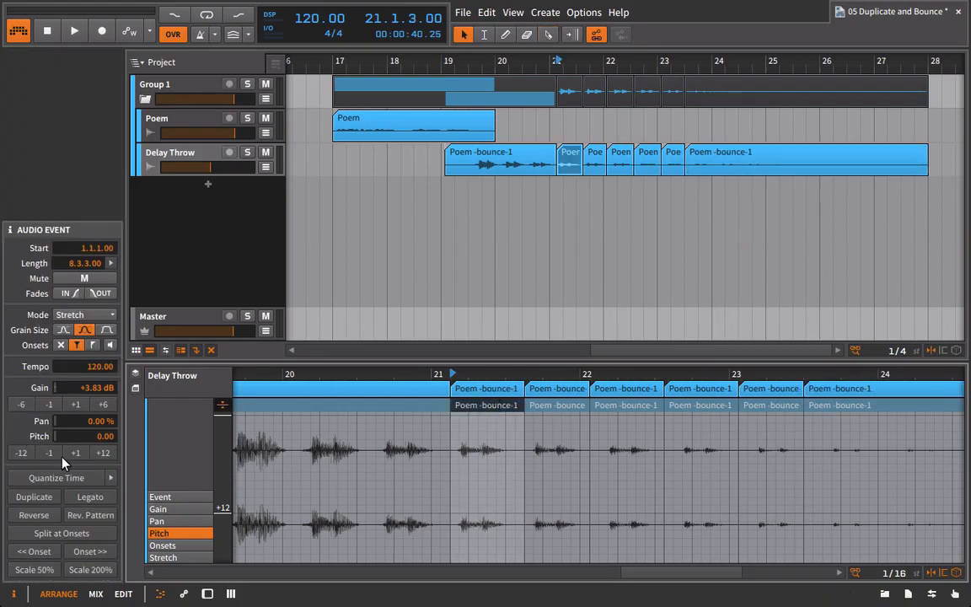
left_click(567, 405)
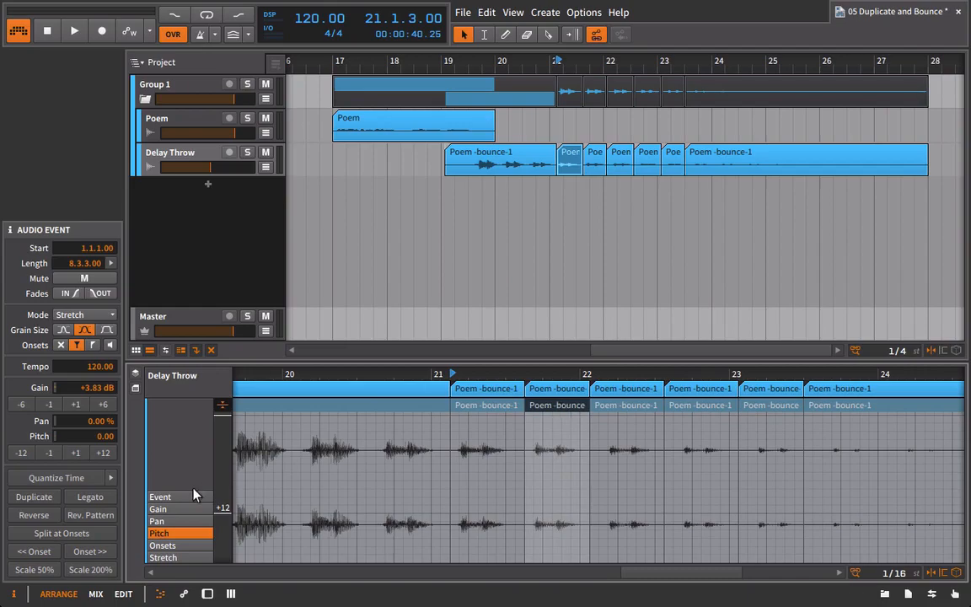
left_click(602, 405)
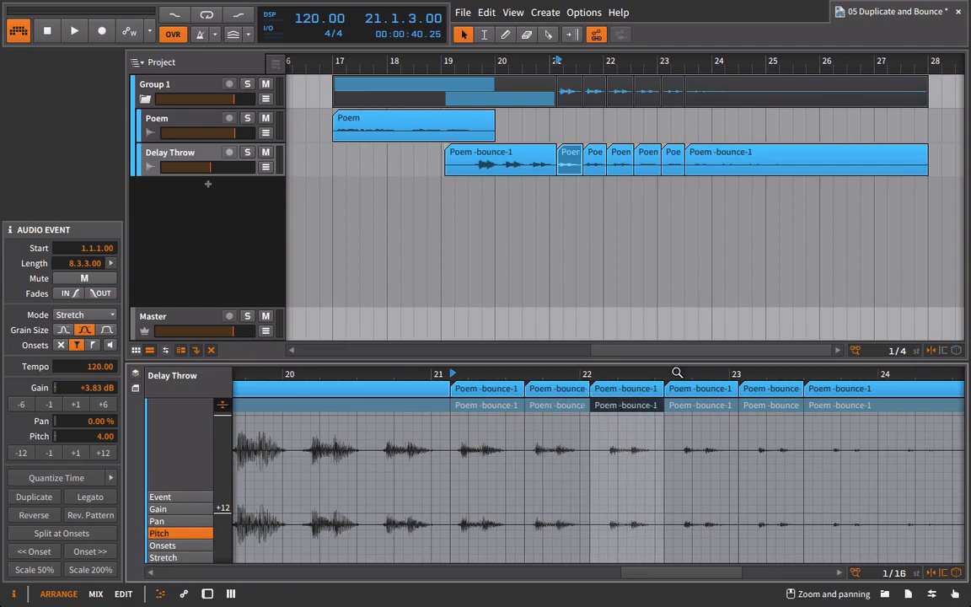
left_click(692, 407)
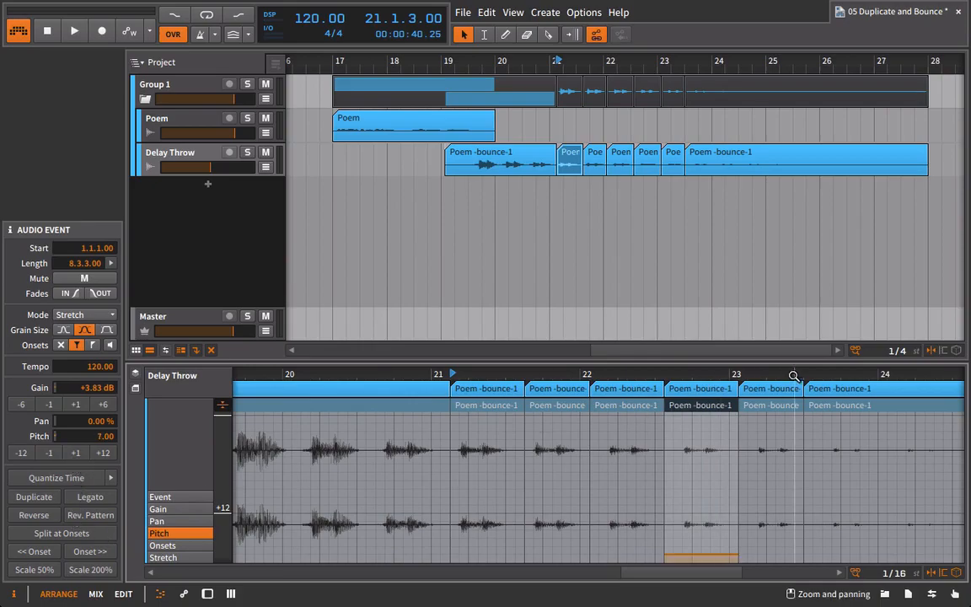
left_click(780, 406)
left_click(103, 452)
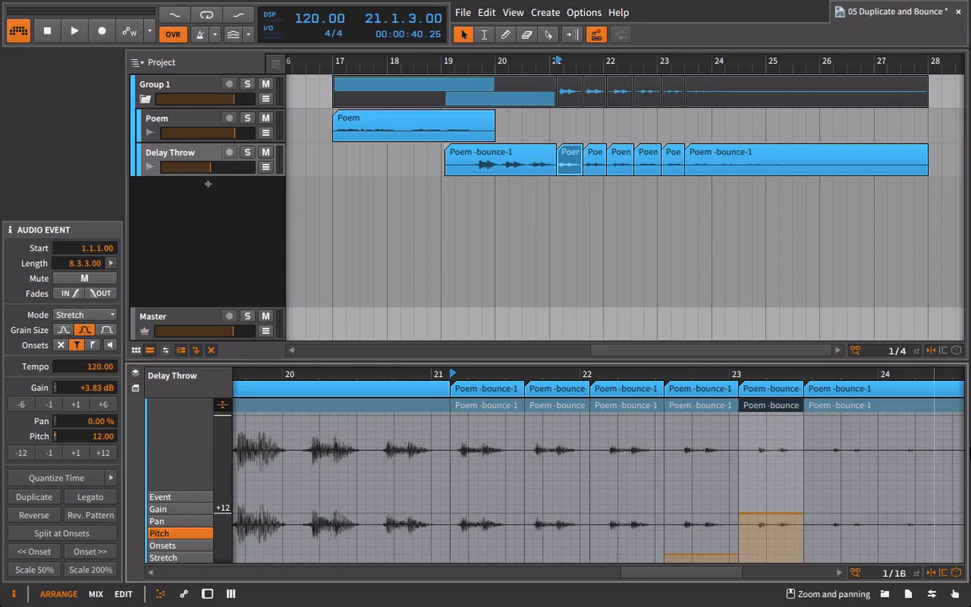
Delete the leftover clip after the fifth slice and play from bar 20 with the detail editor enlarged
left_click(874, 390)
key("Delete")
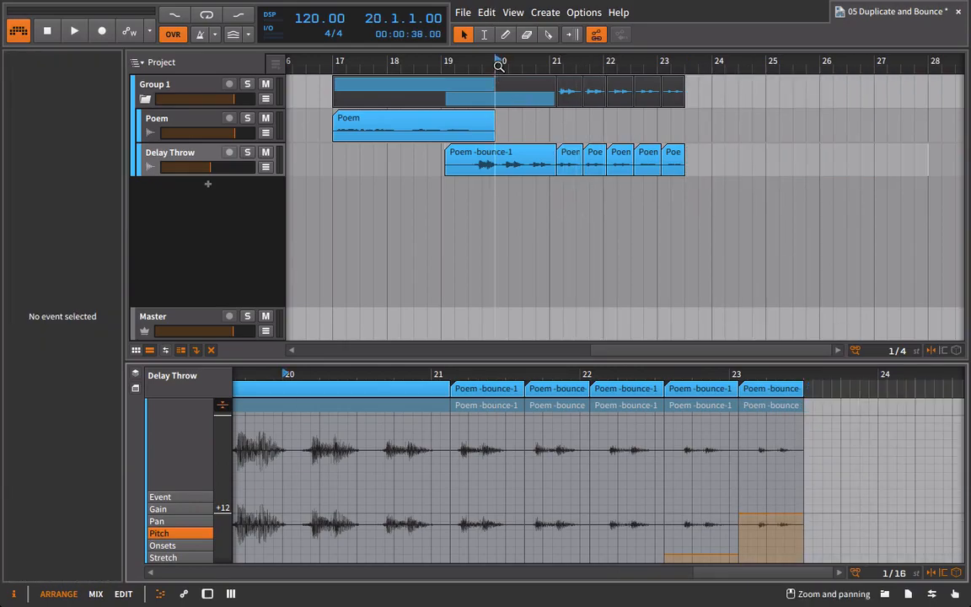
key("space")
left_click_drag(526, 362, 528, 209)
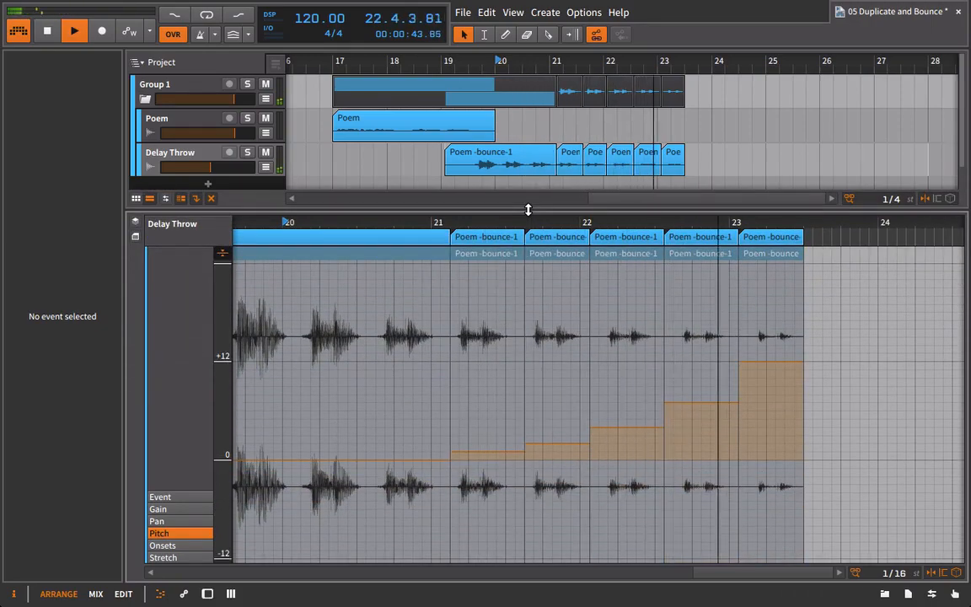
key("space")
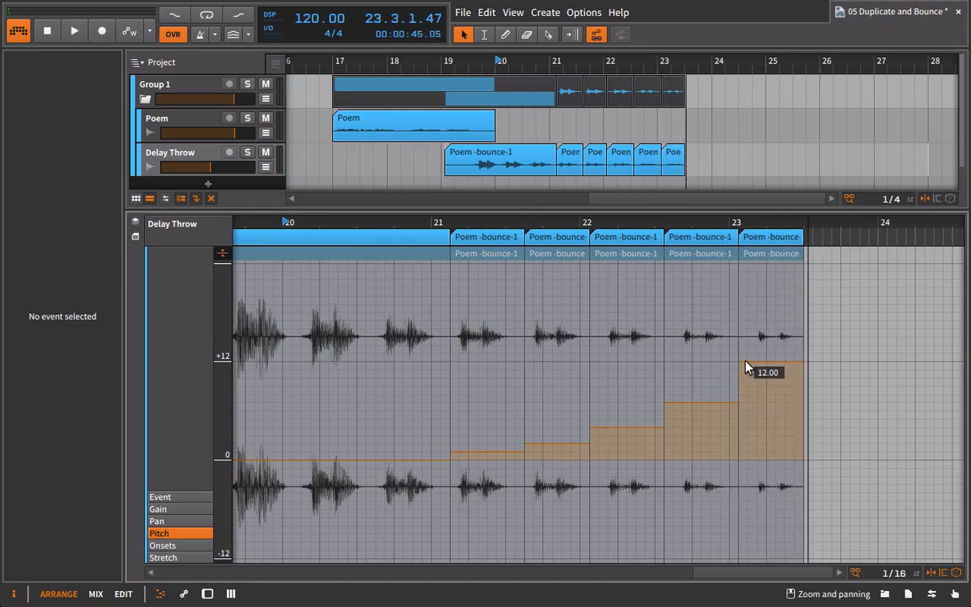
Draw a pitch ramp on the last slice rising from 12 to about 24 semitones, and play from bar 20
left_click_drag(804, 364, 794, 263)
key("space")
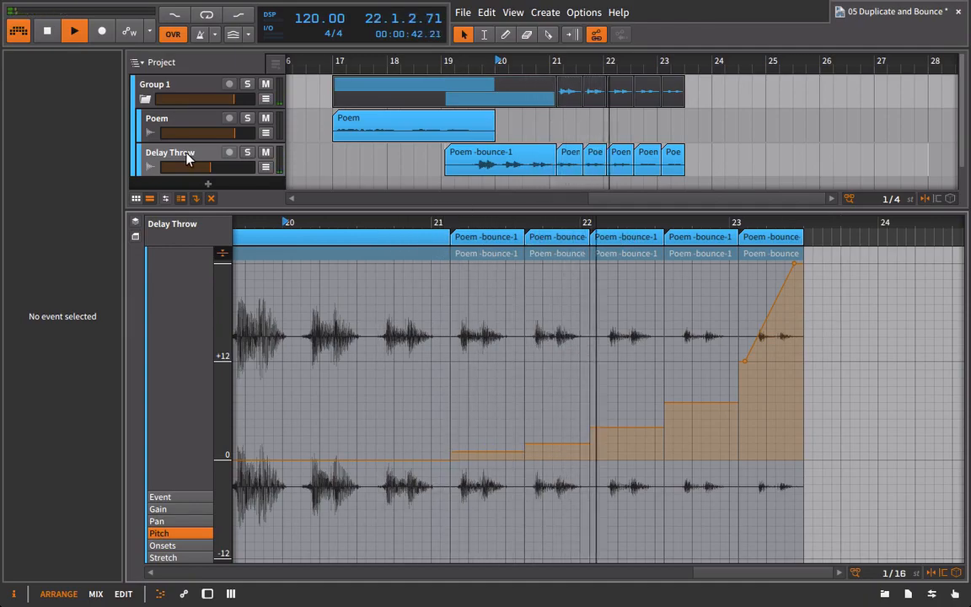
key("d")
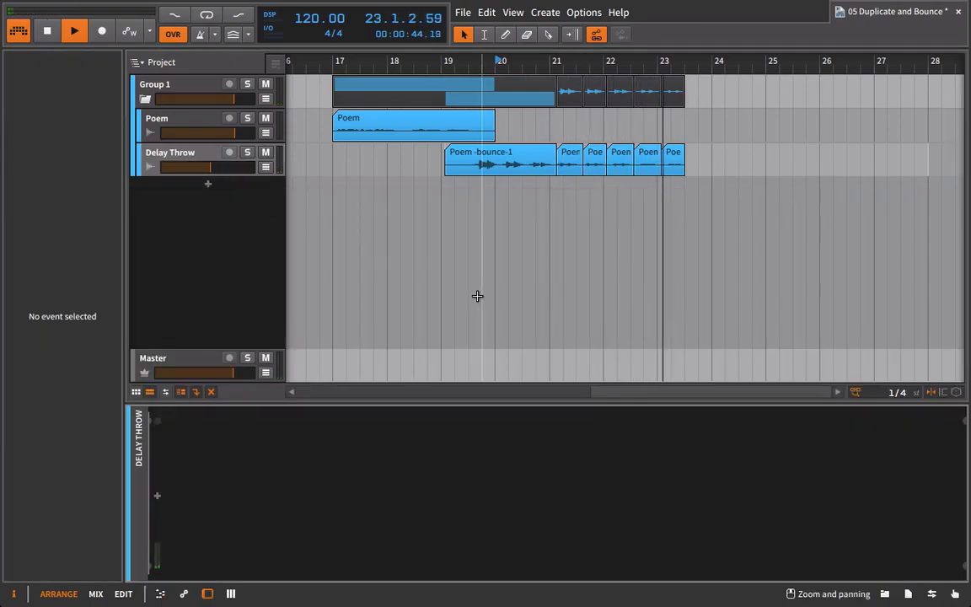
key("space")
Add the TAL-Chorus-LX-64 modulation plugin to the Delay Throw track
left_click(194, 155)
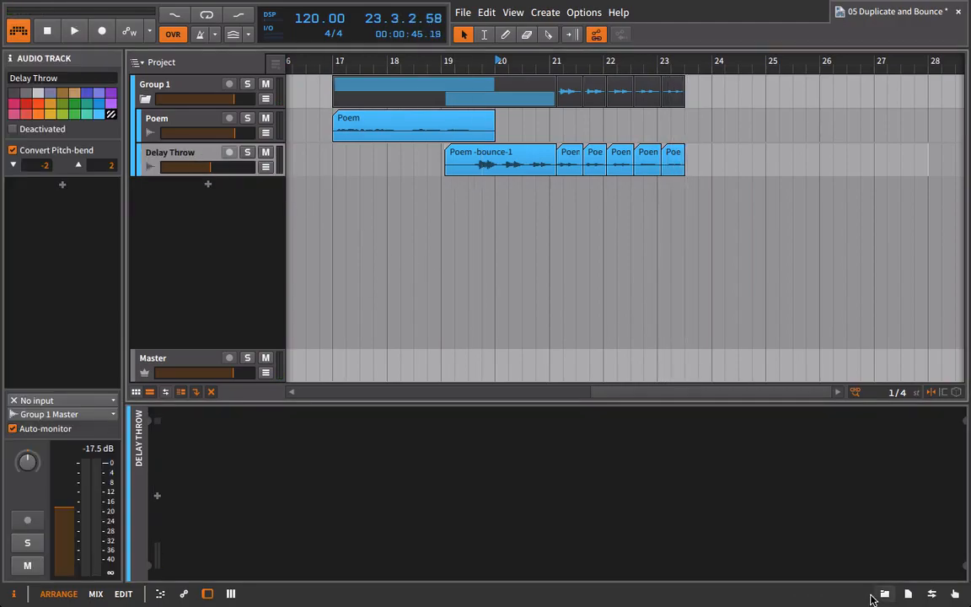
left_click(884, 594)
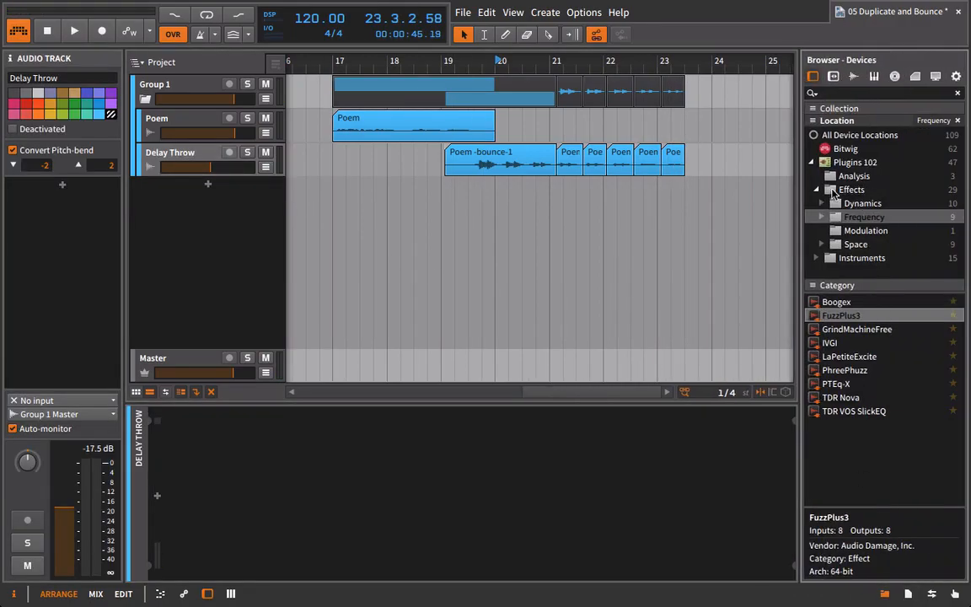
left_click(868, 231)
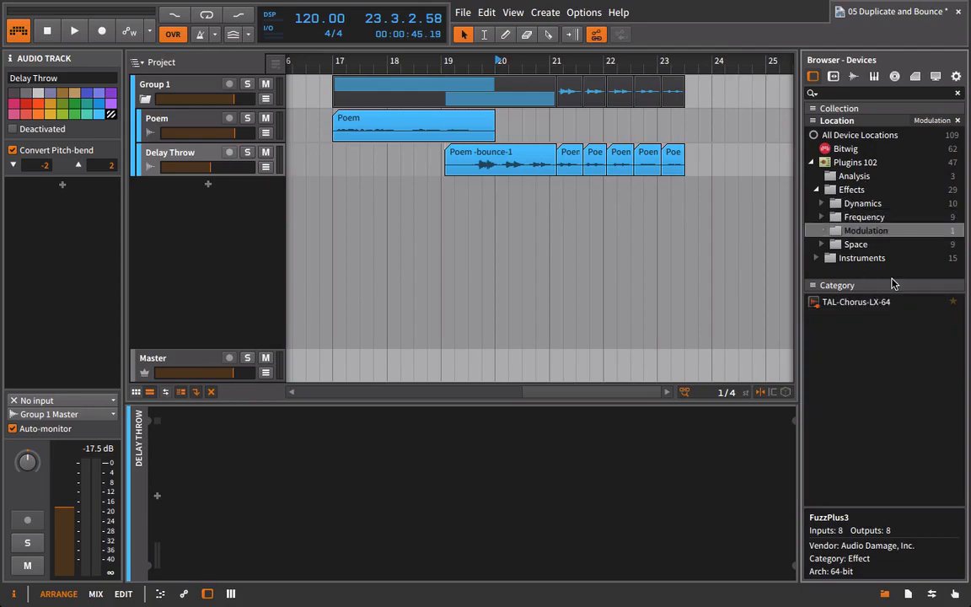
left_click_drag(855, 306, 207, 140)
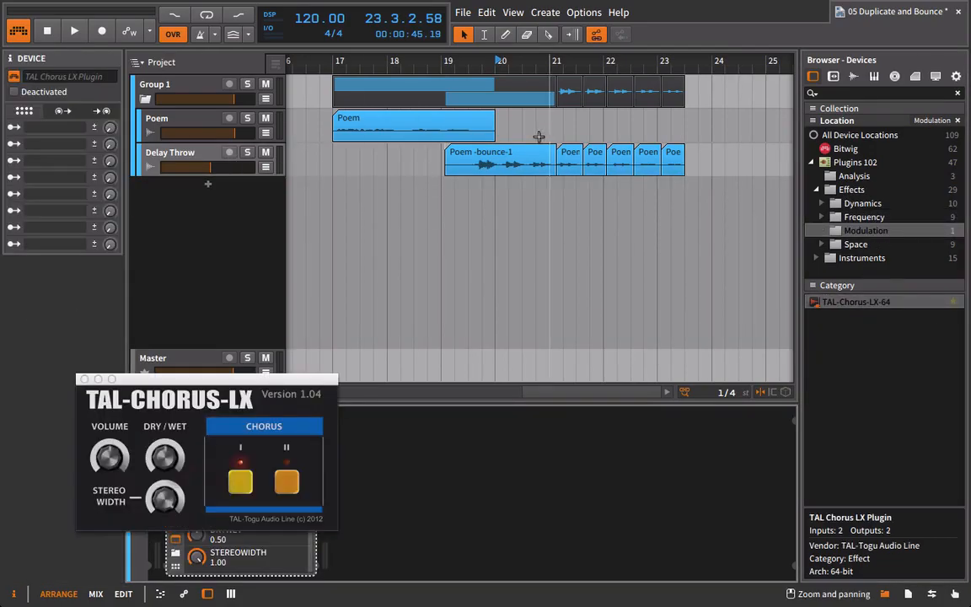
Enable both Chorus I and II and set Dry/Wet to 0.44 during playback from bar 20
key("space")
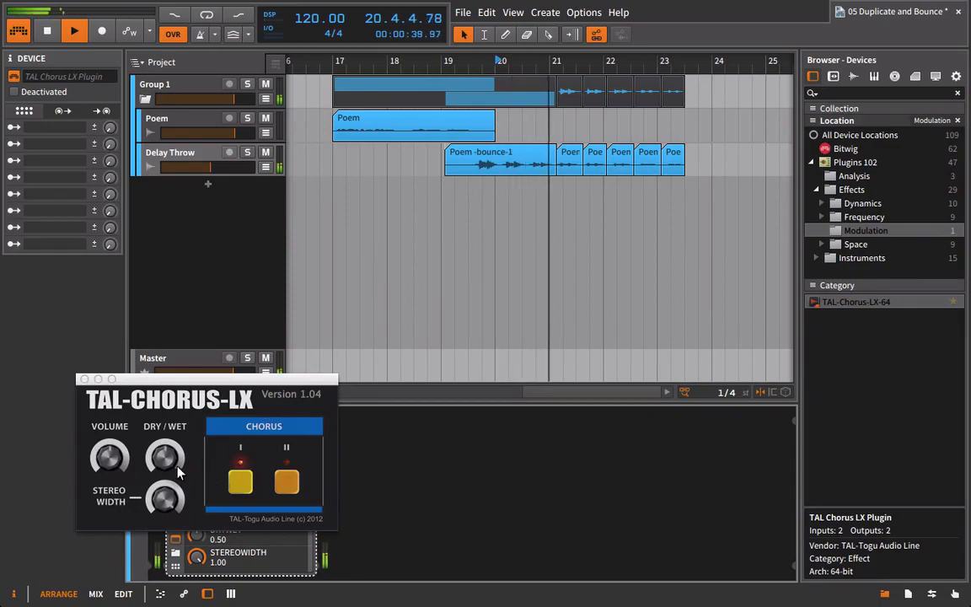
left_click(236, 496)
left_click(288, 482)
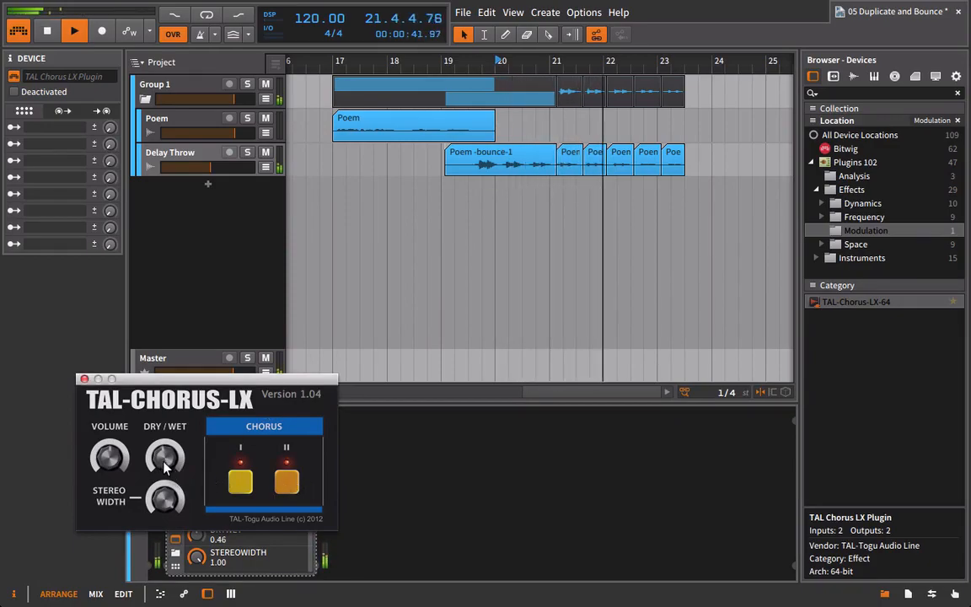
left_click(84, 378)
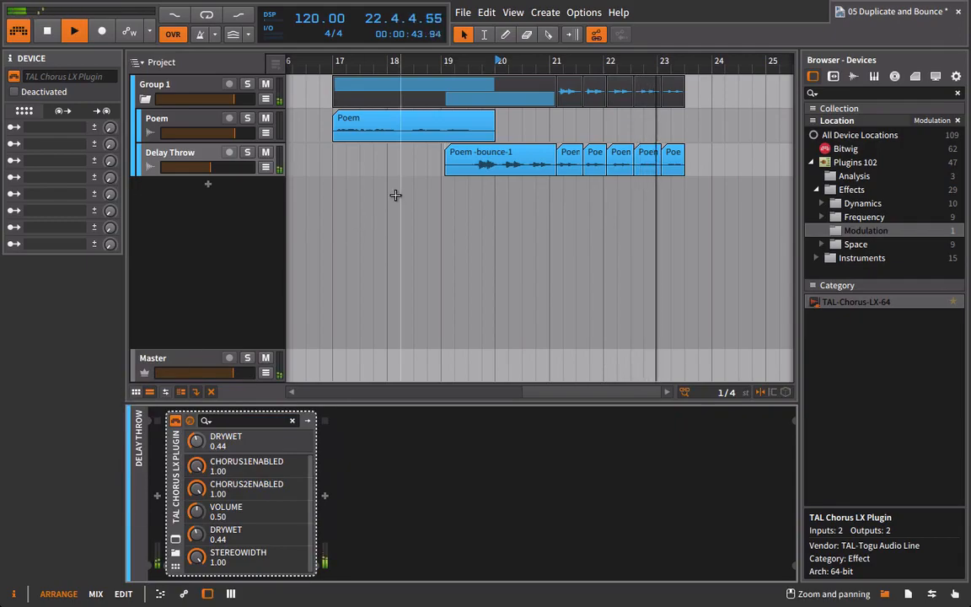
key("space")
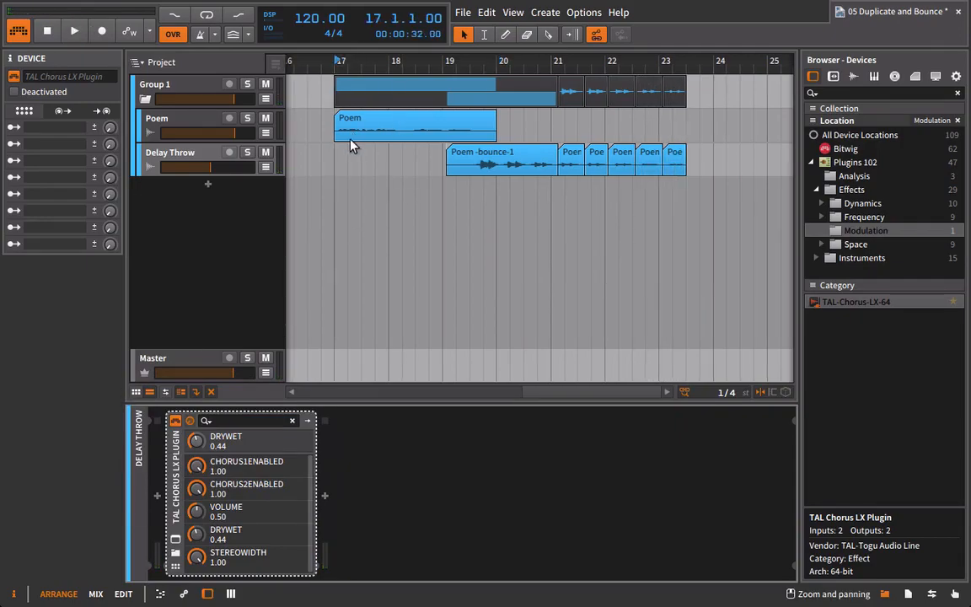
Play from bar 17 and lower the Delay Throw track's volume further
key("space")
left_click_drag(213, 172, 202, 172)
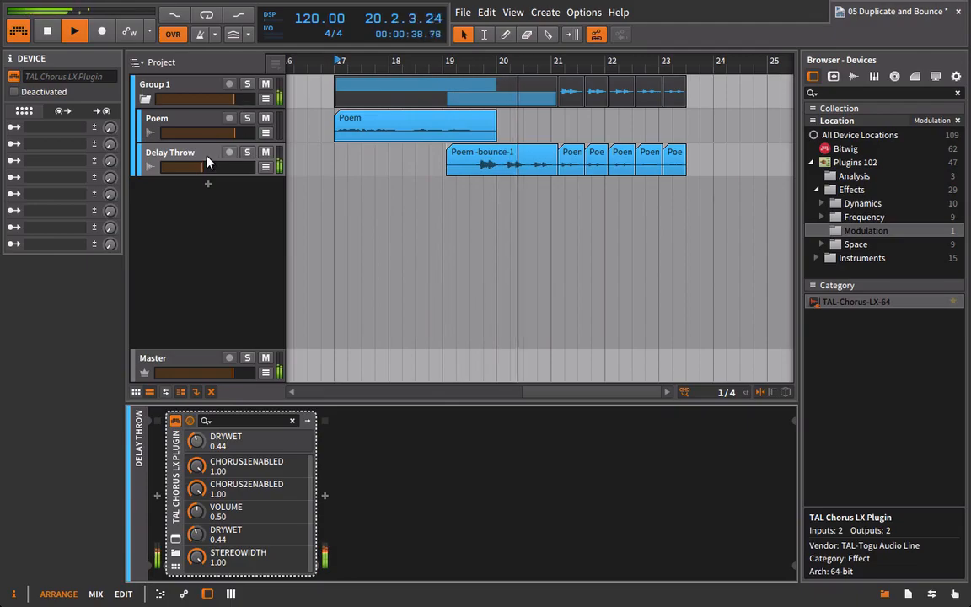
left_click_drag(209, 165, 193, 166)
Open the first bounced clip in the detail editor with the browser hidden and all repeat slices in view
left_click(479, 166)
double_click(478, 169)
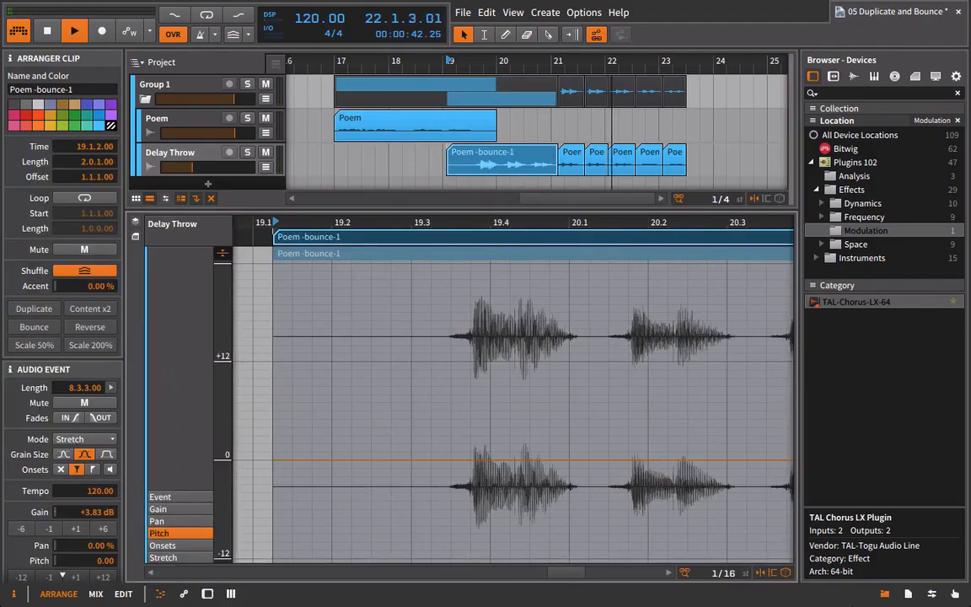
left_click(885, 594)
key("space")
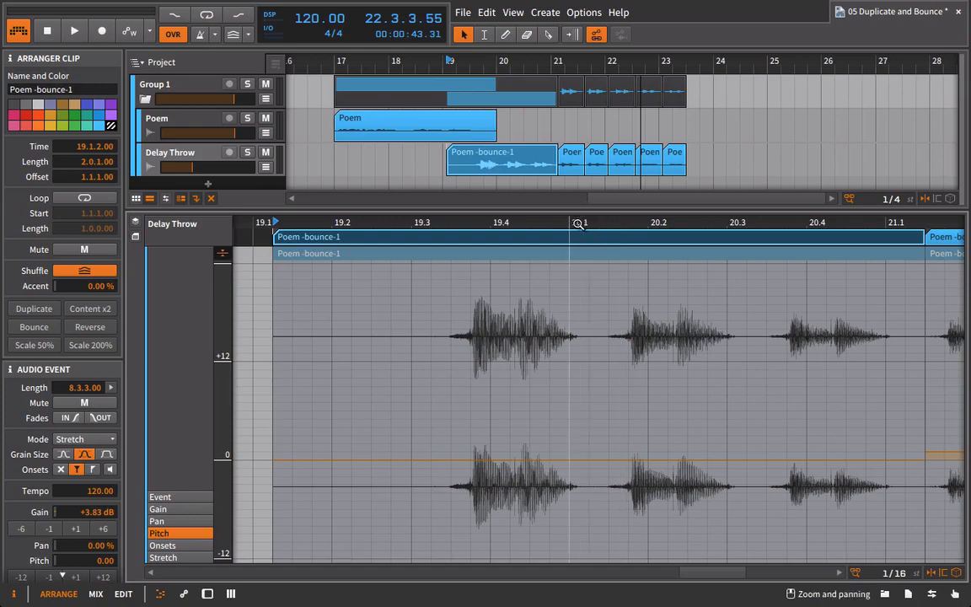
left_click_drag(576, 224, 519, 308)
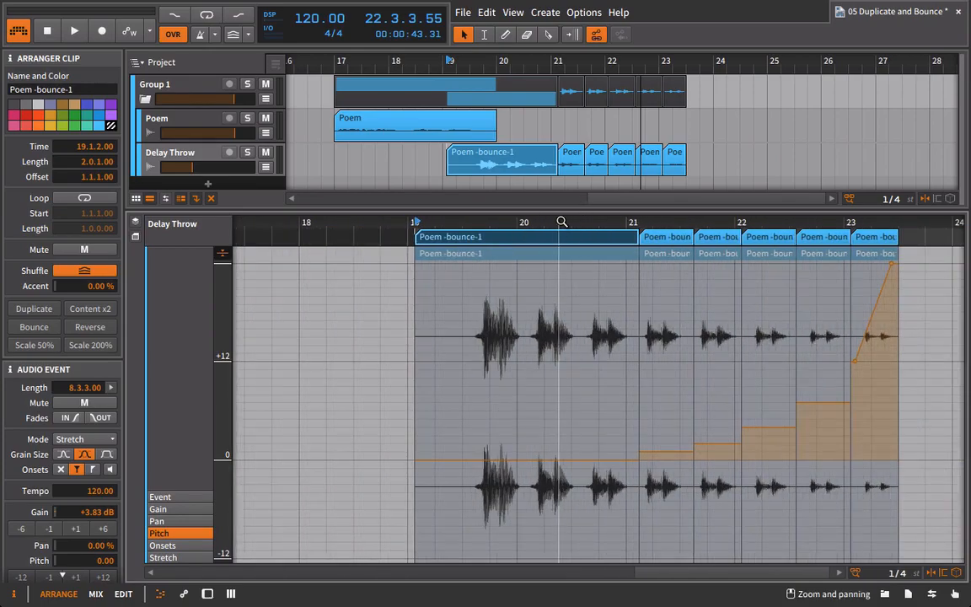
Spread the pan of the five pitched repeat events together, with a mean of -16.5 % and a spread of 100 %
mouse_move(892, 267)
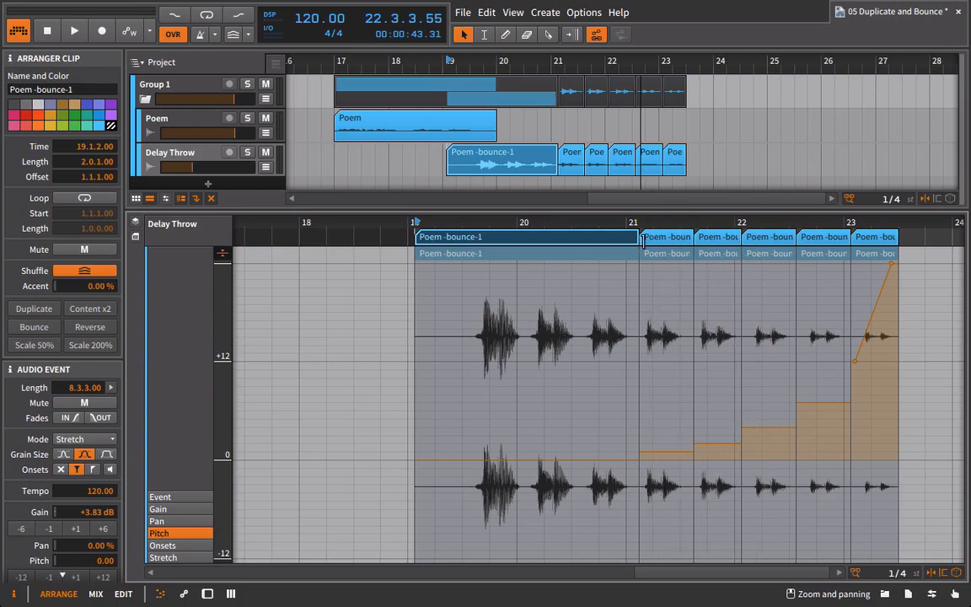
left_click(670, 238)
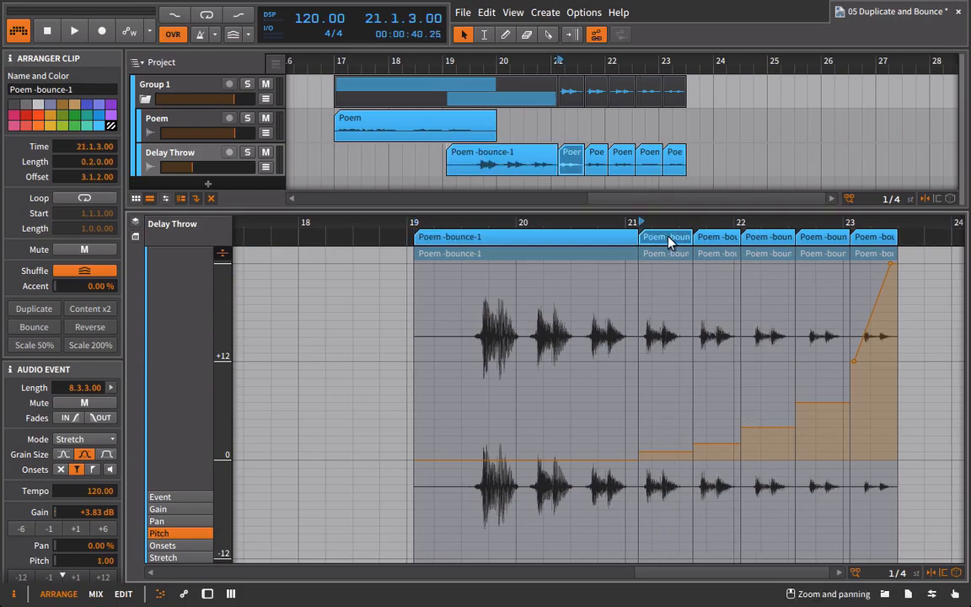
left_click(870, 253)
left_click(678, 255)
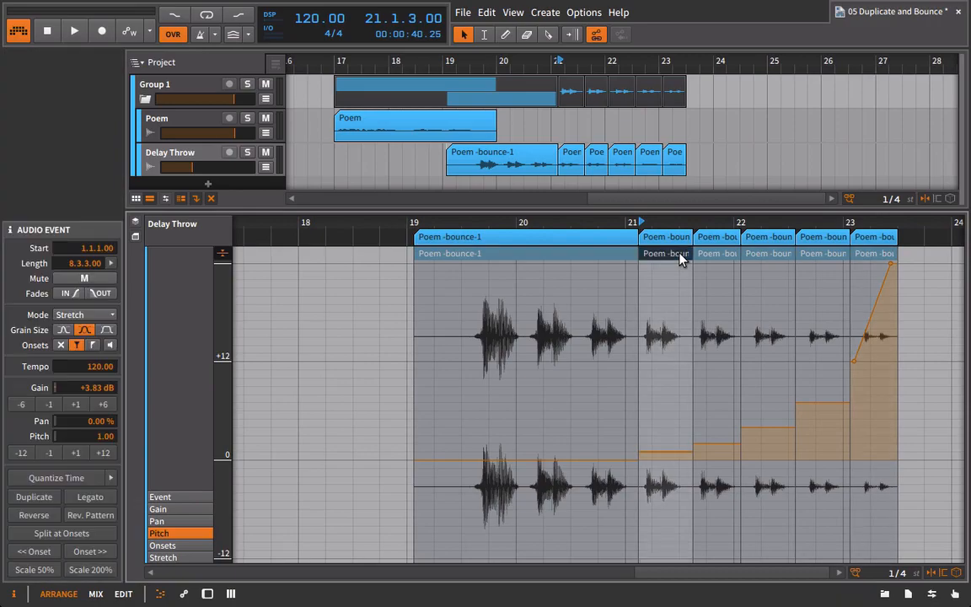
left_click(722, 255)
left_click(680, 255)
left_click(717, 255, "shift")
left_click(768, 254, "shift")
left_click(822, 255, "shift")
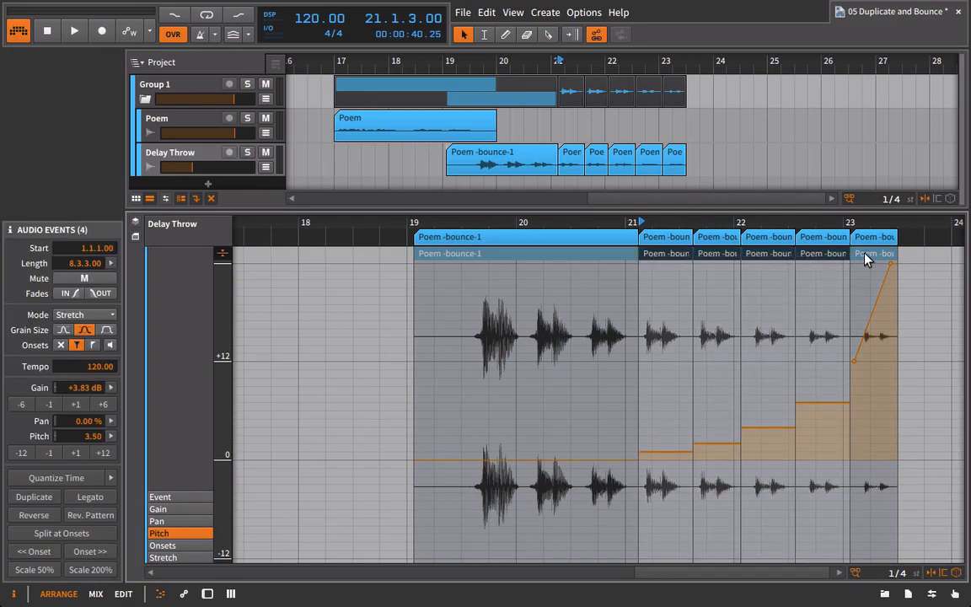
left_click(867, 255, "shift")
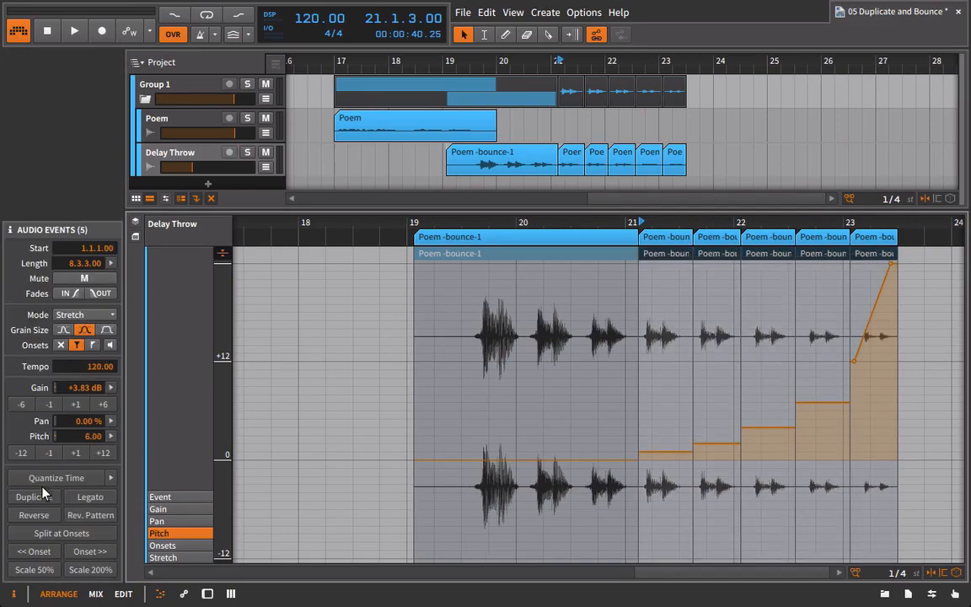
left_click(112, 421)
left_click_drag(271, 502, 271, 384)
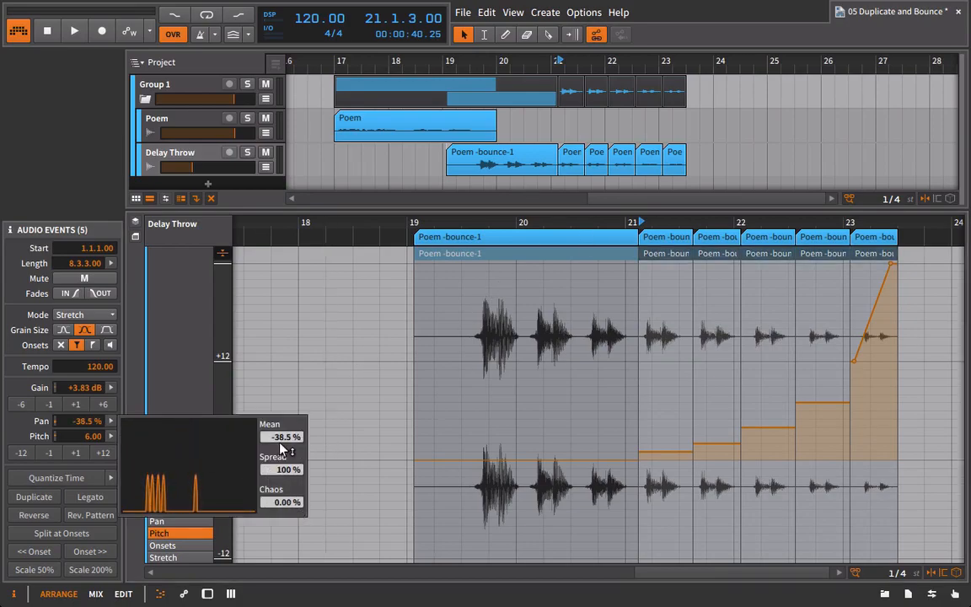
left_click_drag(285, 437, 285, 418)
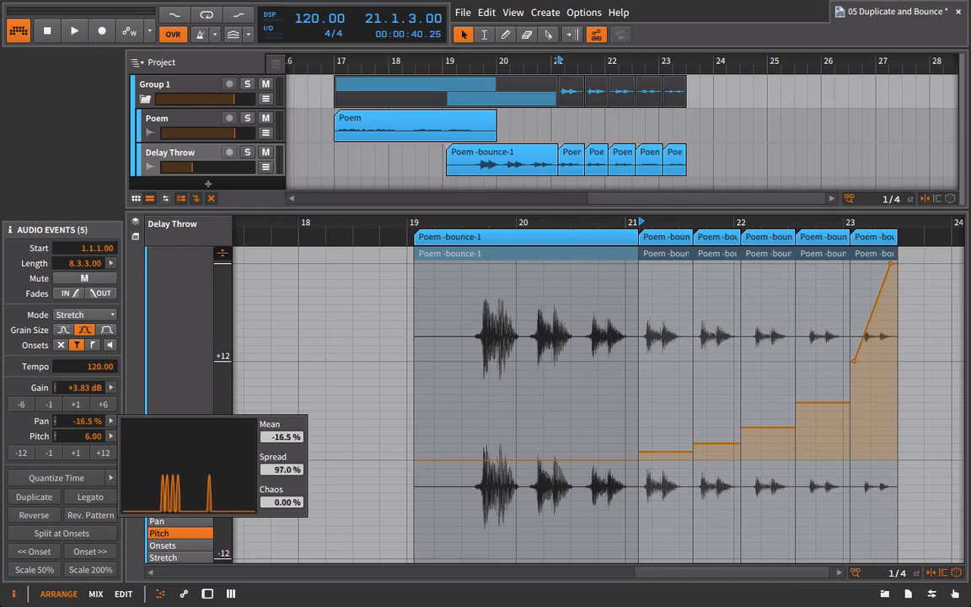
left_click_drag(281, 470, 282, 442)
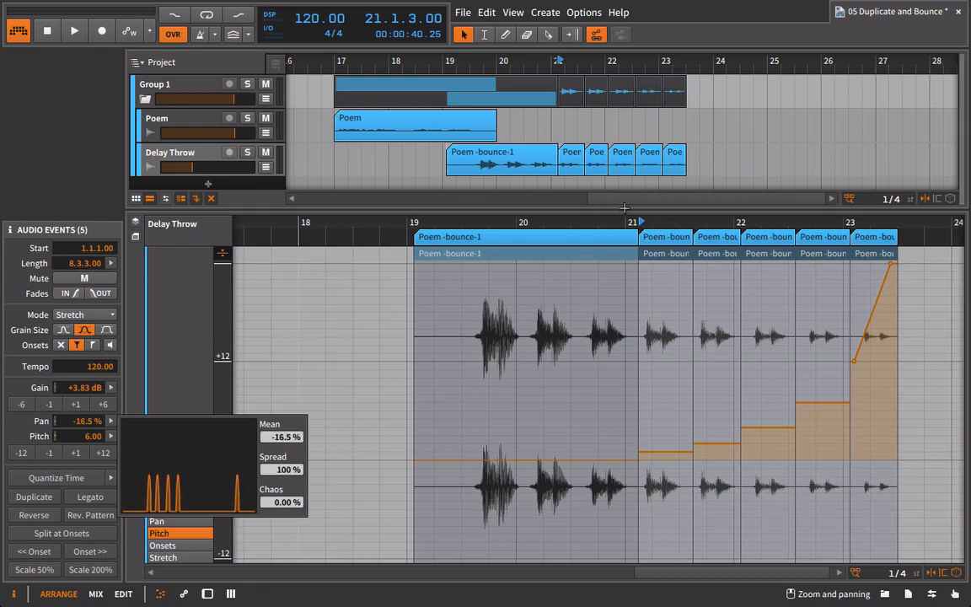
Play the panned repeats from the first pitched slice at 21.1.3
left_click(428, 242)
left_click(423, 225)
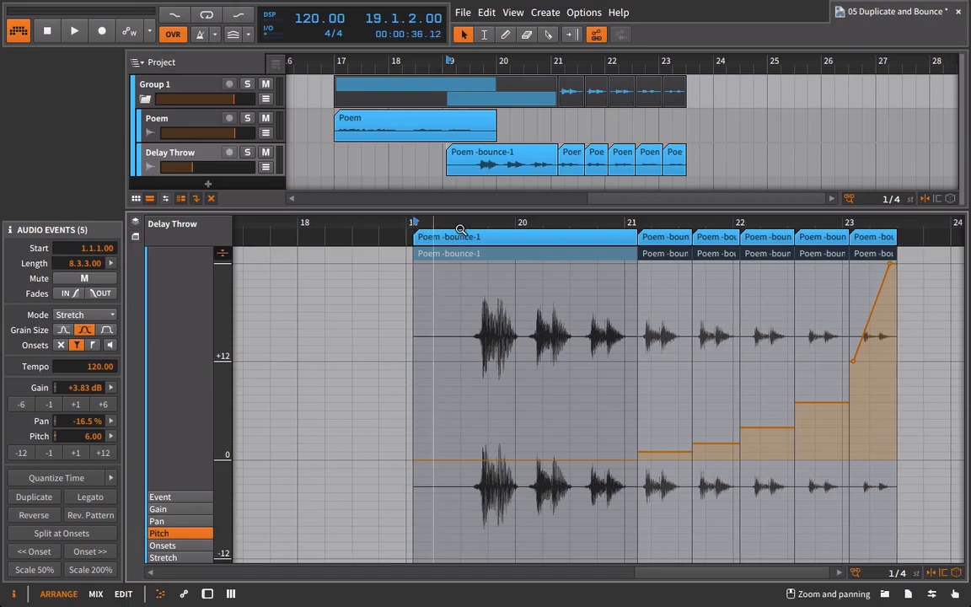
left_click(642, 226)
key("space")
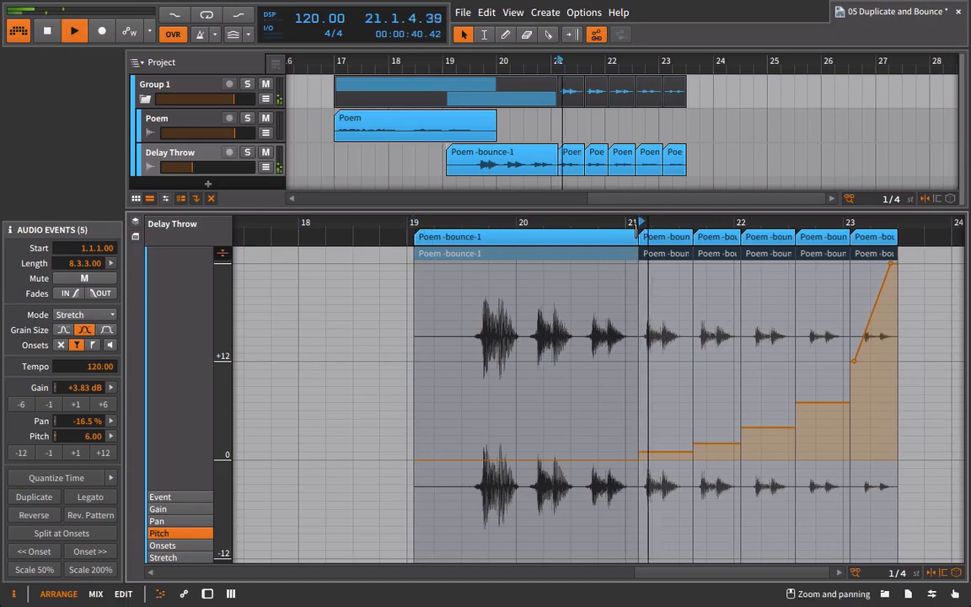
Examine the pan expression of the pitched repeat events during playback, then stop playback
left_click(202, 522)
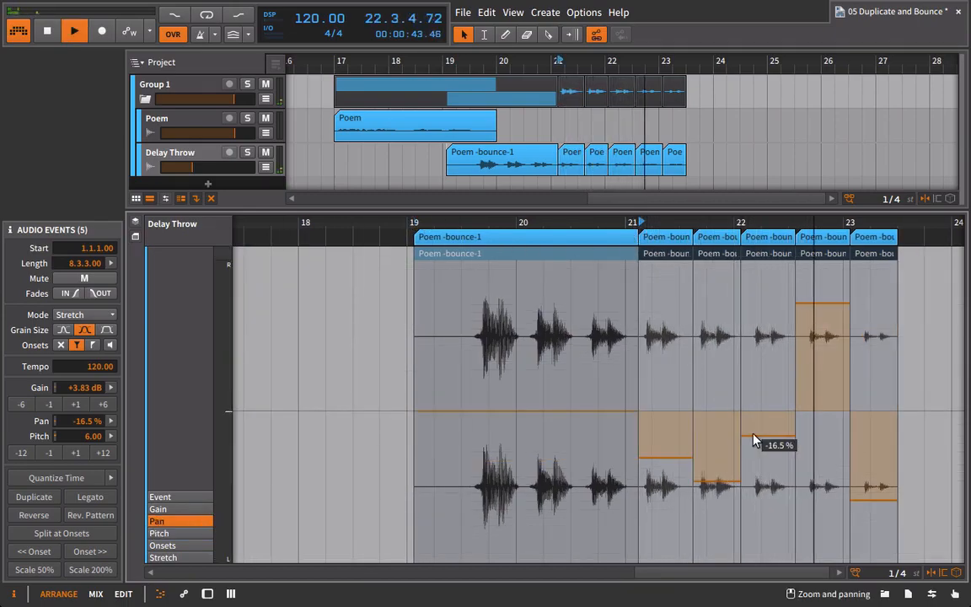
key("space")
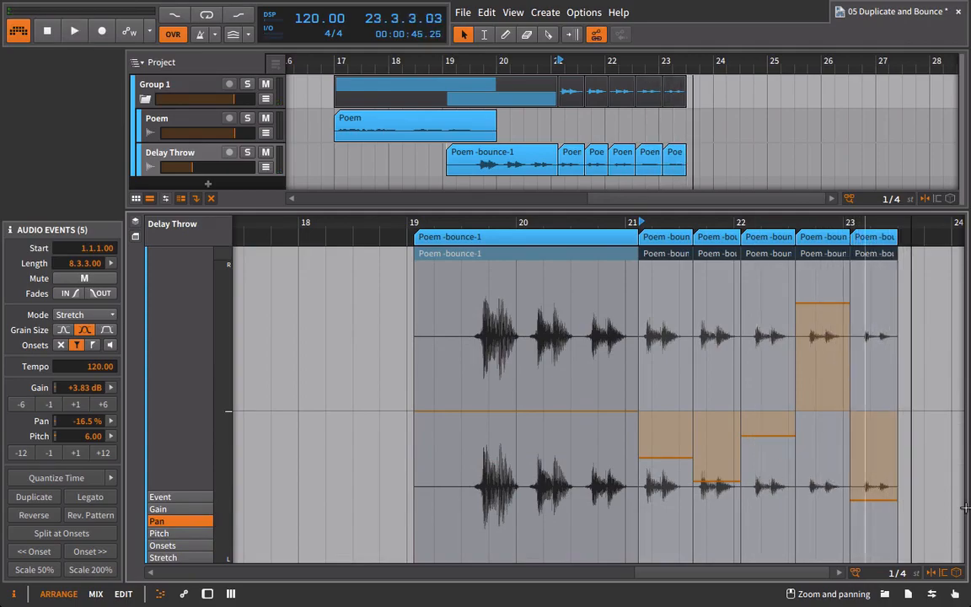
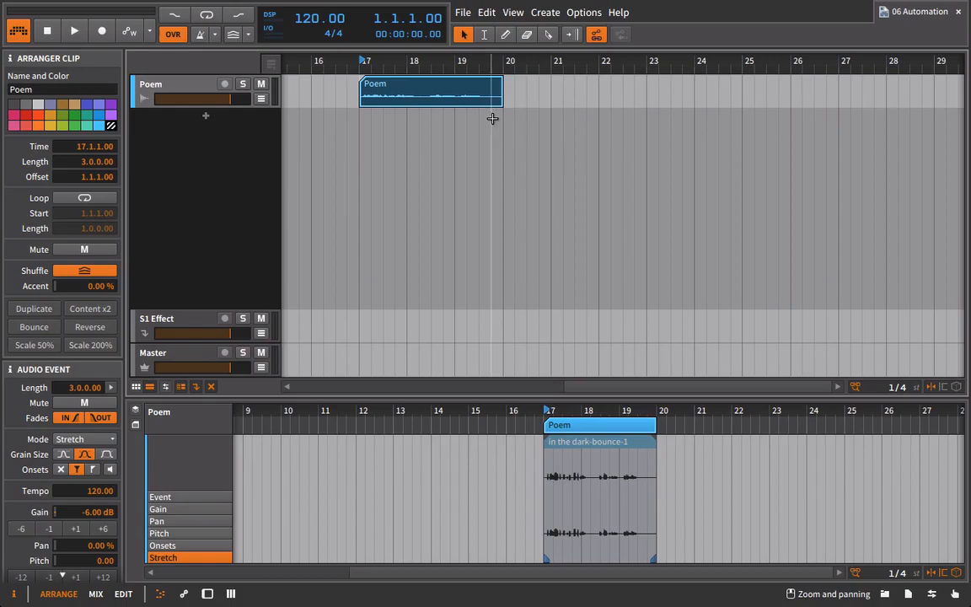
Insert Bitwig's Delay-1 device on the S1 Effect track and set its delay time to 4
left_click(436, 93)
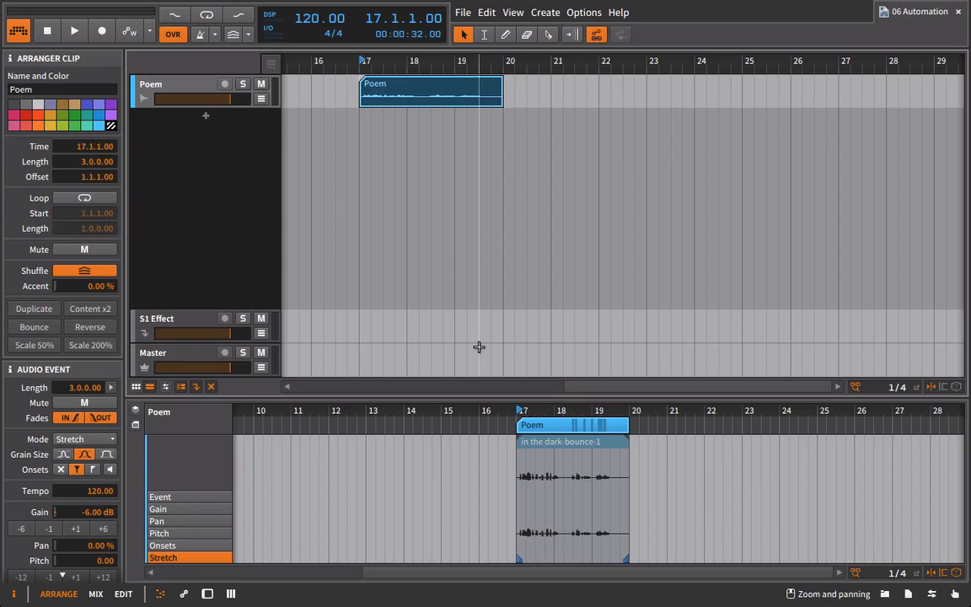
left_click(200, 320)
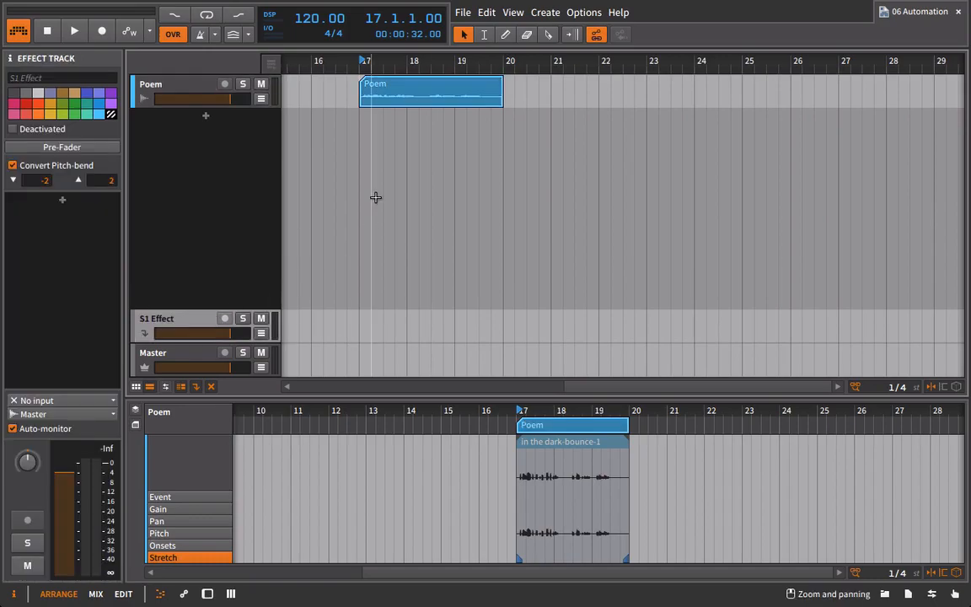
left_click(947, 595)
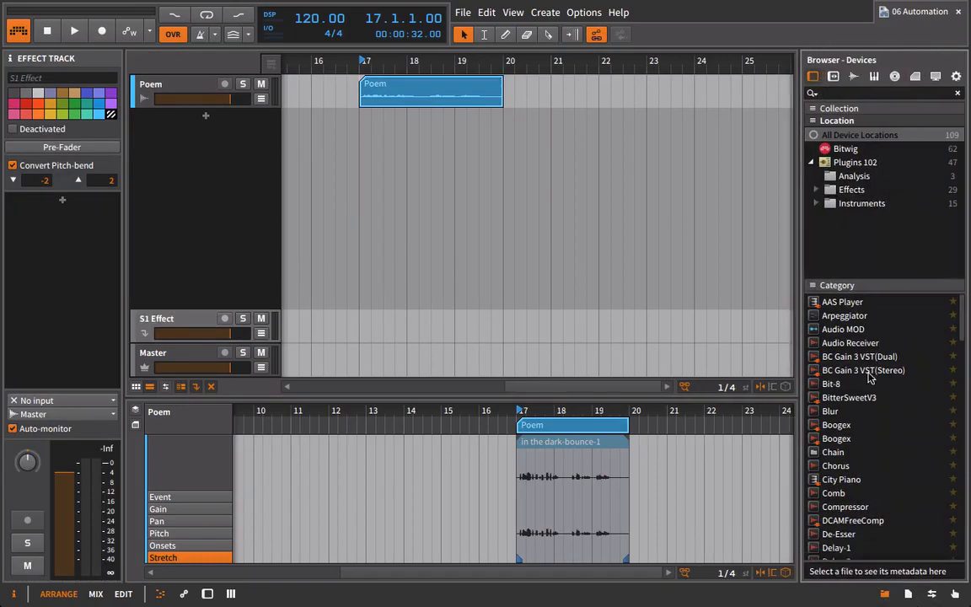
left_click(843, 149)
scroll(901, 457, "down", 2)
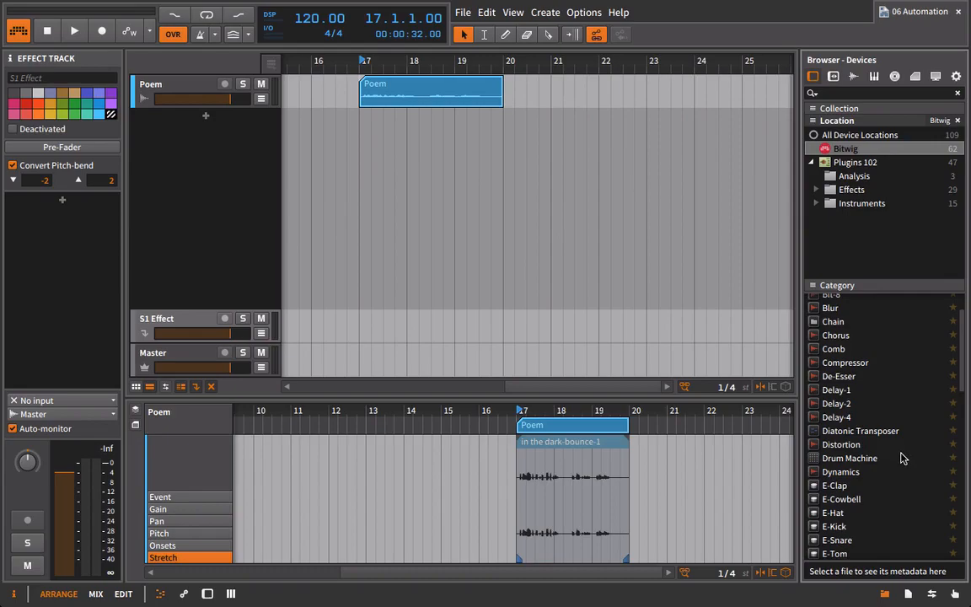
left_click_drag(836, 390, 211, 332)
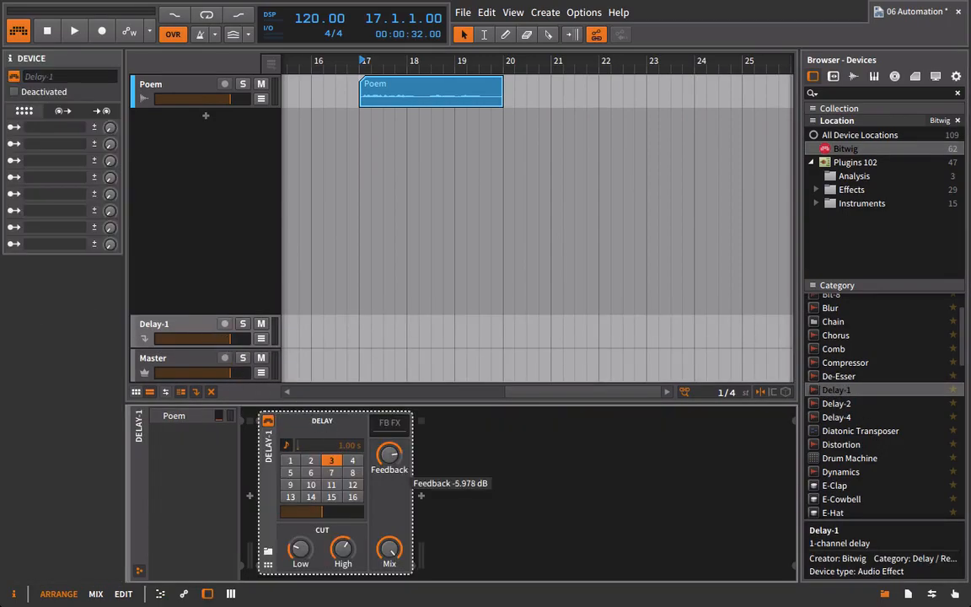
left_click(357, 462)
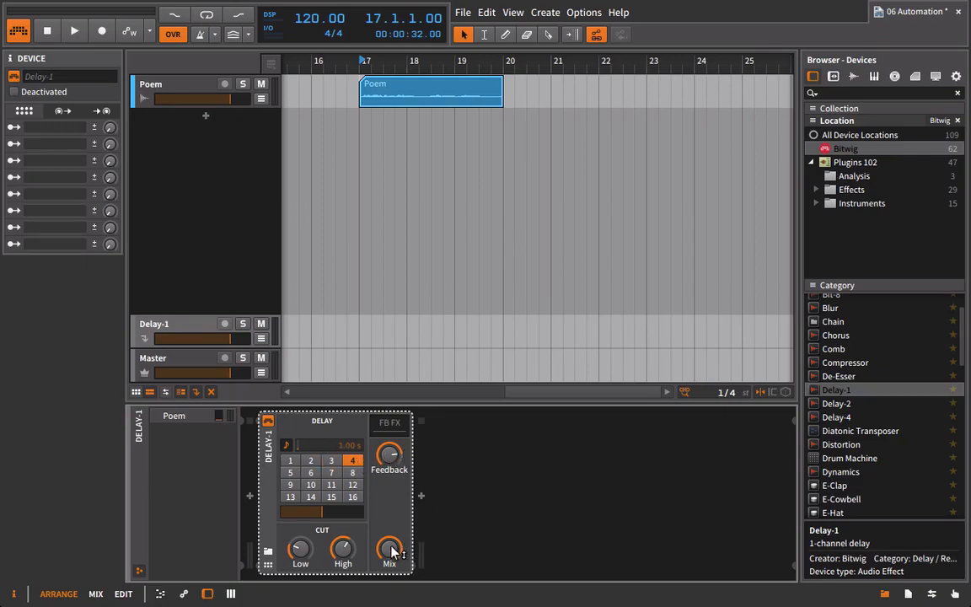
Play from bar 17 and show the automation lane of the Poem track's Delay-1 send
left_click_drag(476, 67, 253, 115)
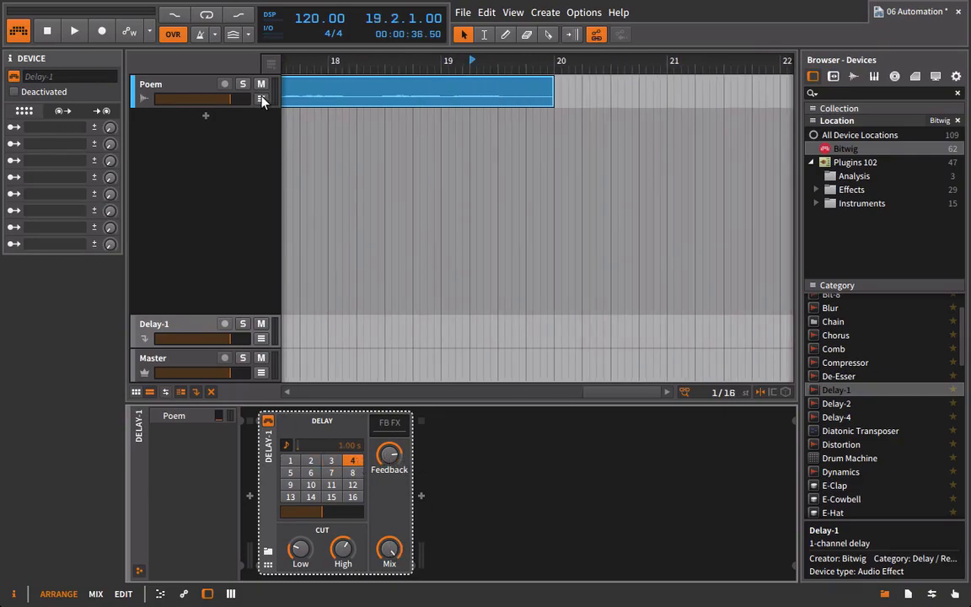
left_click(261, 99)
left_click_drag(386, 63, 380, 40)
left_click(307, 64)
key("space")
left_click(188, 83)
left_click(108, 372)
Automate the Delay-1 send to rise from its minimum at bar 19 to about 0 dB at 19.1.2, and replay it
left_click(409, 150)
left_click_drag(422, 150, 422, 110)
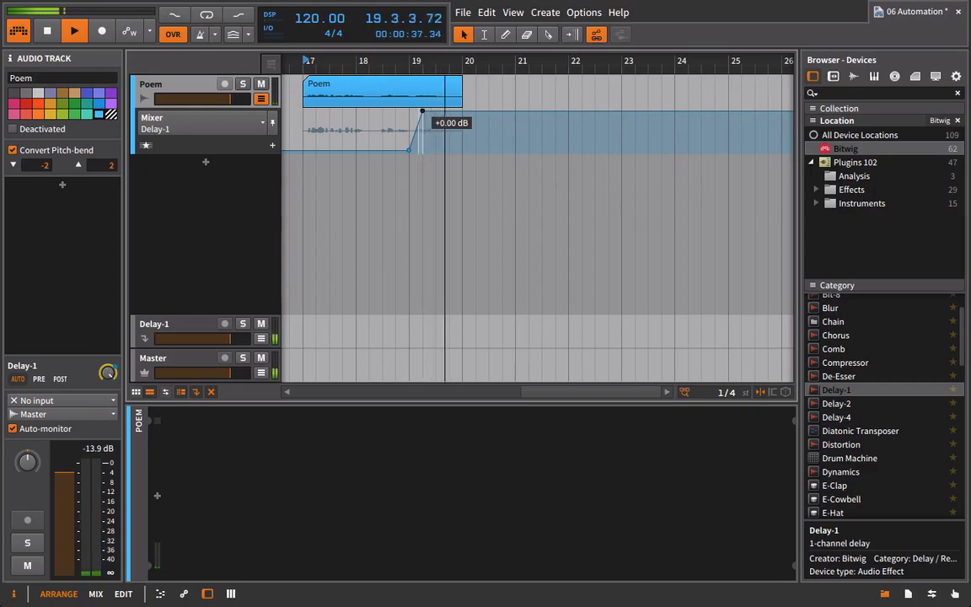
left_click_drag(415, 64, 504, 100)
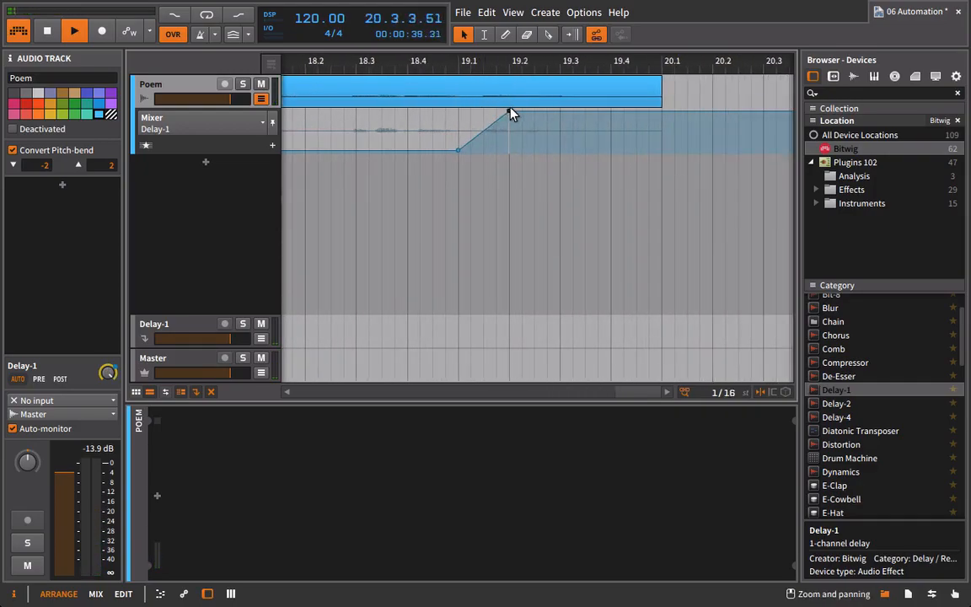
left_click(483, 110)
key("space")
key("space")
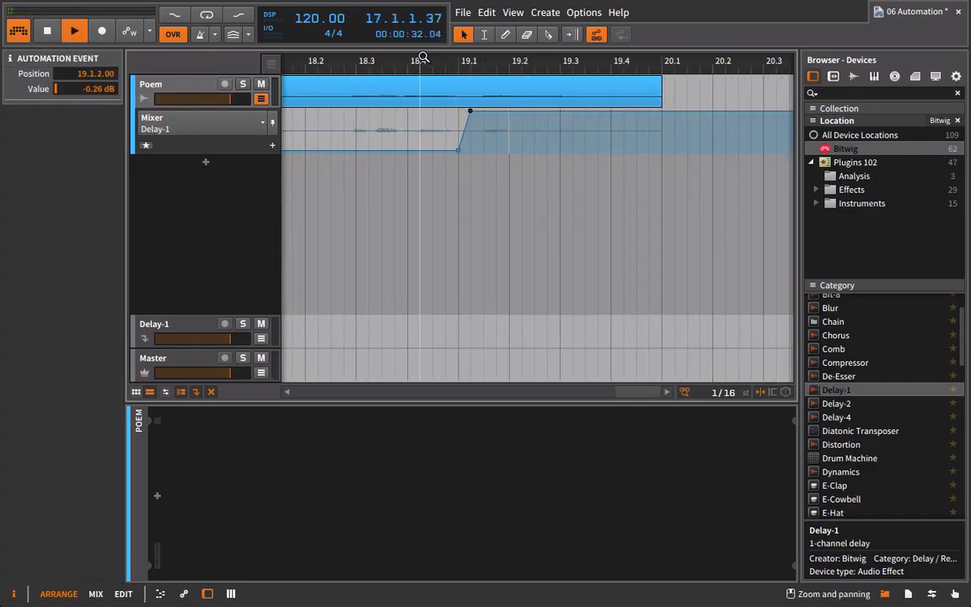
Play from about 18.4 and move the upper send automation point to 19.1.3
double_click(420, 61)
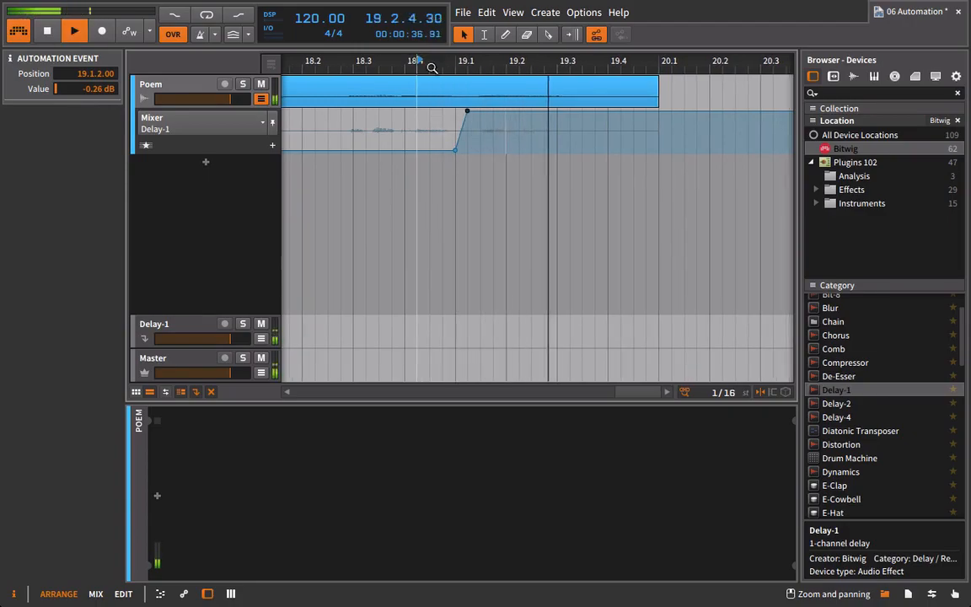
left_click(468, 111)
left_click_drag(467, 111, 480, 112)
Replay the delay throw and lower the Delay-1 effect track's volume slightly
key("space")
key("space")
left_click_drag(448, 64, 462, 131)
left_click_drag(234, 339, 230, 338)
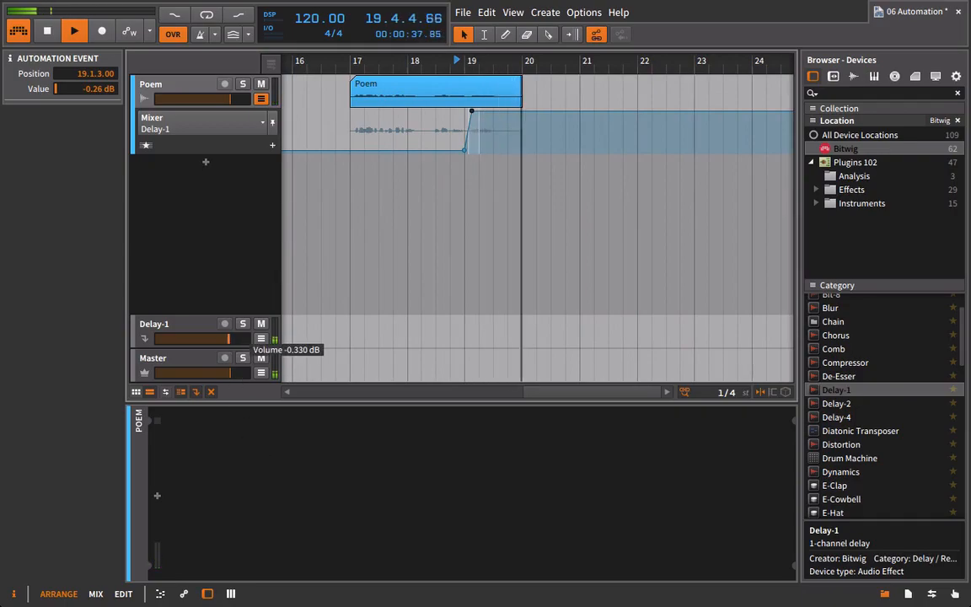
Insert a Compressor before Delay-1 on the effect track
left_click(884, 594)
left_click(187, 336)
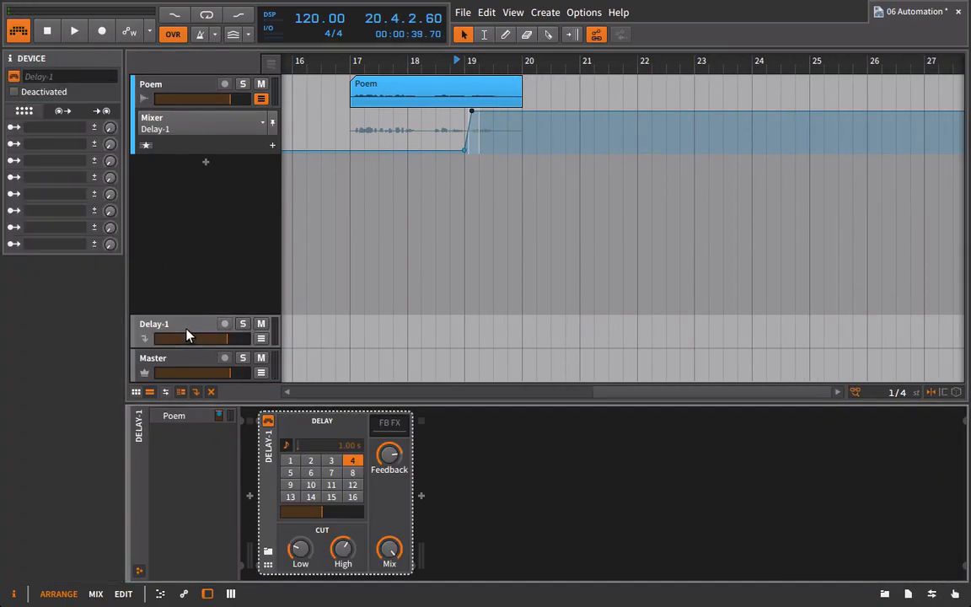
left_click(884, 594)
left_click_drag(845, 363, 250, 491)
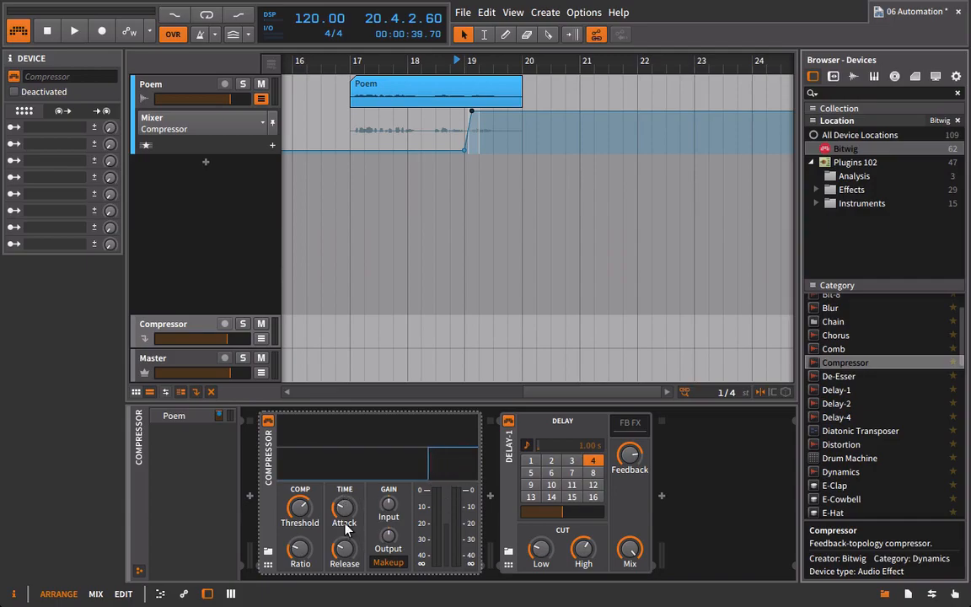
While replaying the throw, minimize the Compressor's attack, lower its threshold and raise its ratio, then collapse the device
key("space")
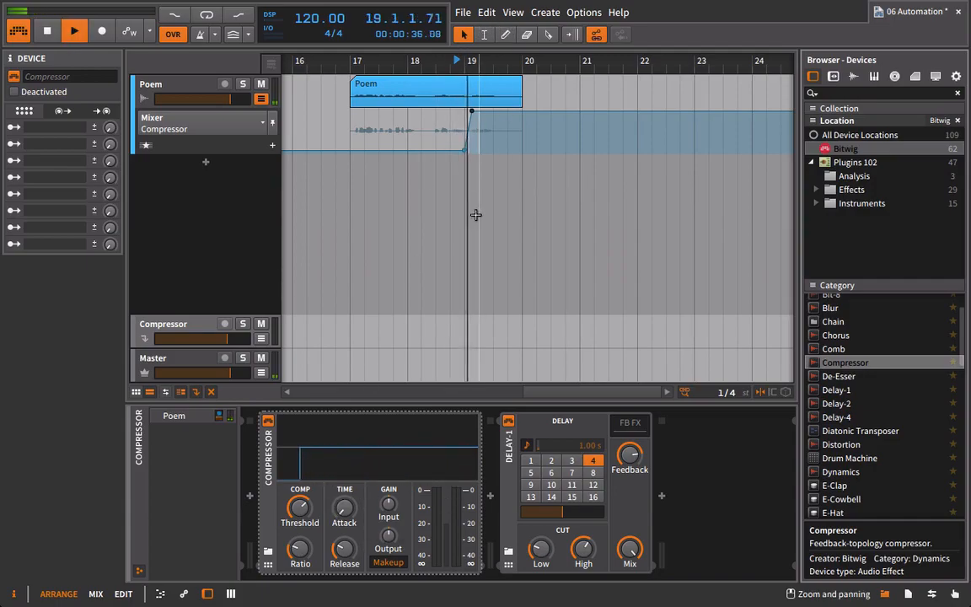
key("space")
key("space")
mouse_move(301, 552)
left_mouse_down()
mouse_move(316, 560)
mouse_move(345, 540)
left_mouse_up()
key("space")
key("space")
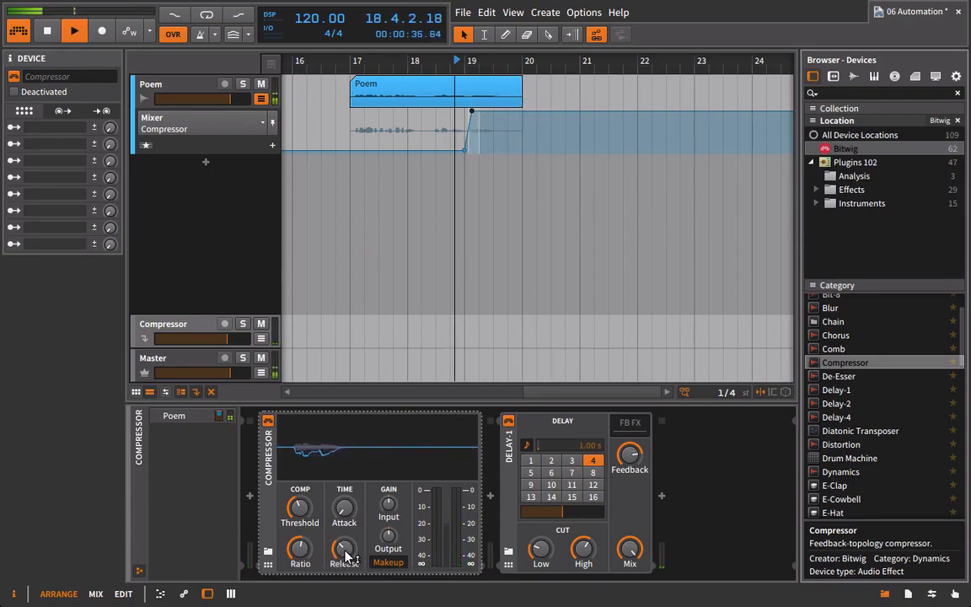
double_click(269, 504)
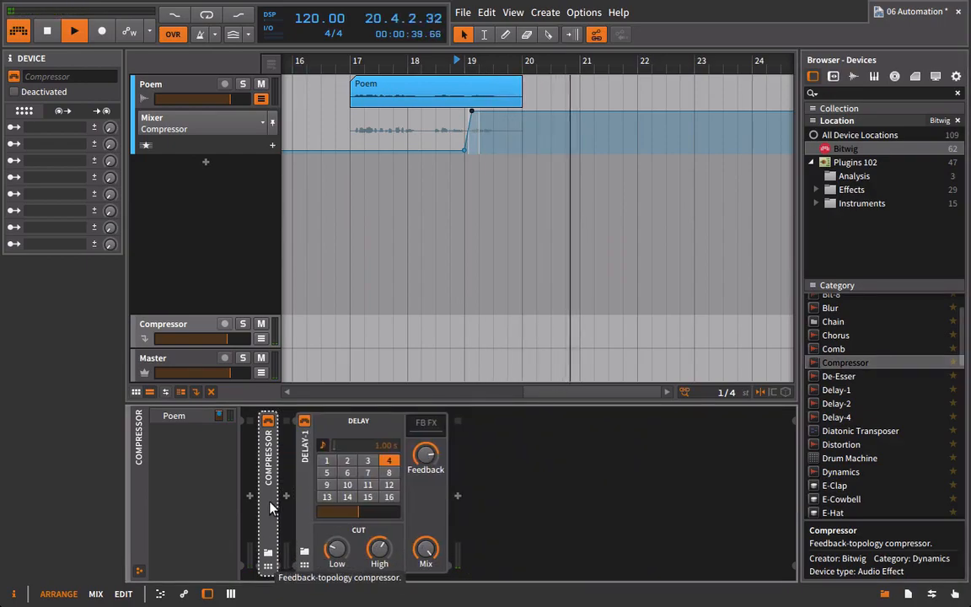
Replay from just after the start of bar 19 and move the upper send automation point to 19.1.2 at 0 dB
left_click_drag(472, 61, 444, 63)
left_click(443, 63)
key("space")
key("space")
left_click_drag(453, 111, 440, 111)
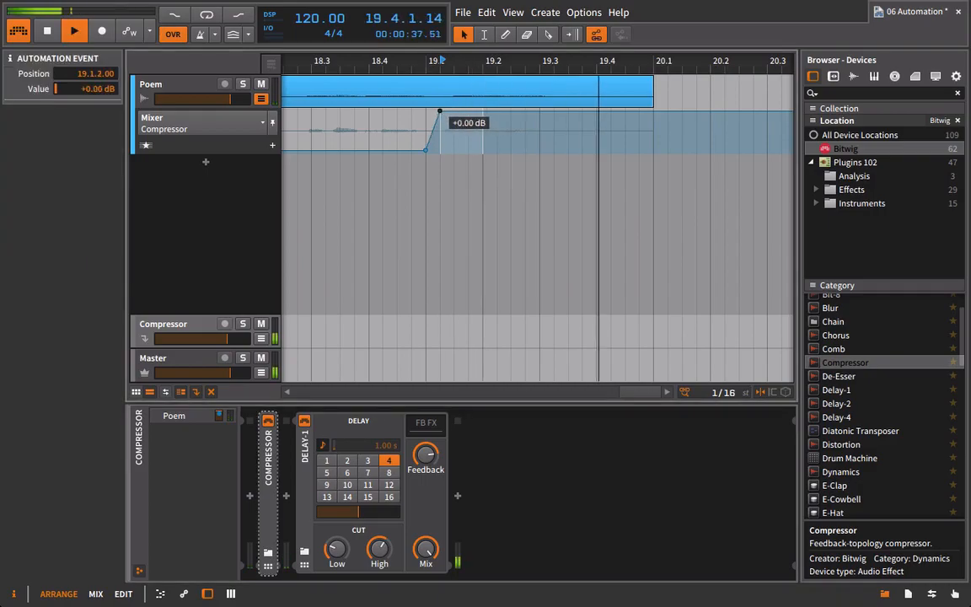
left_click_drag(528, 61, 385, 98)
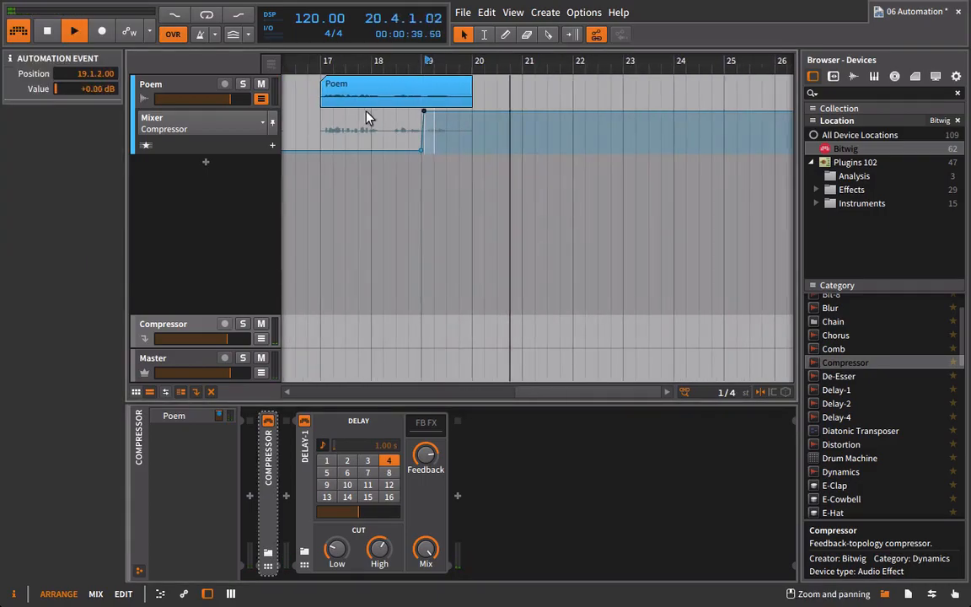
Insert Bitwig's Filter device after Delay-1 on the effect track
left_click(192, 325)
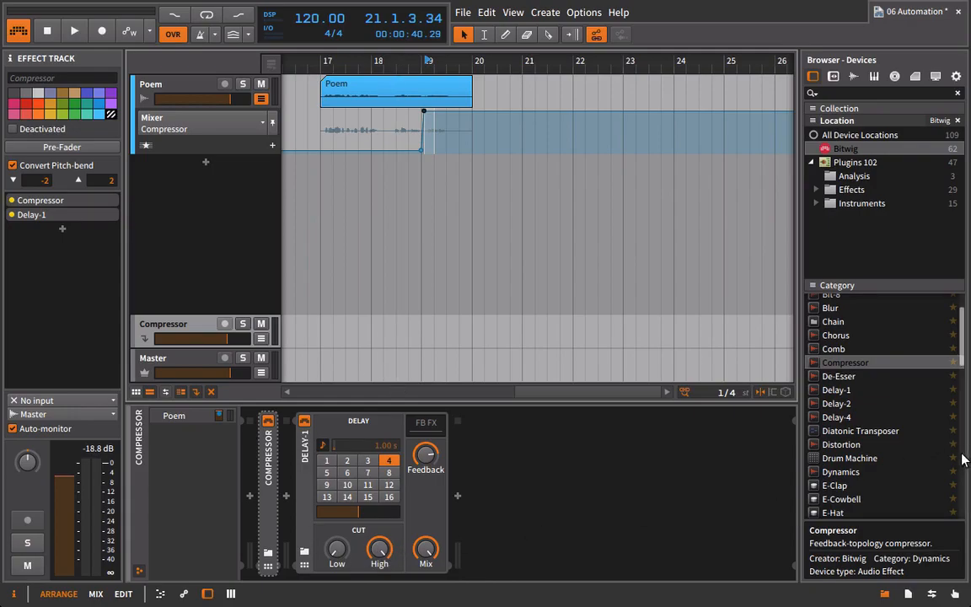
scroll(927, 504, "up", 2)
scroll(927, 504, "down", 10)
scroll(927, 489, "up", 4)
scroll(919, 472, "up", 3)
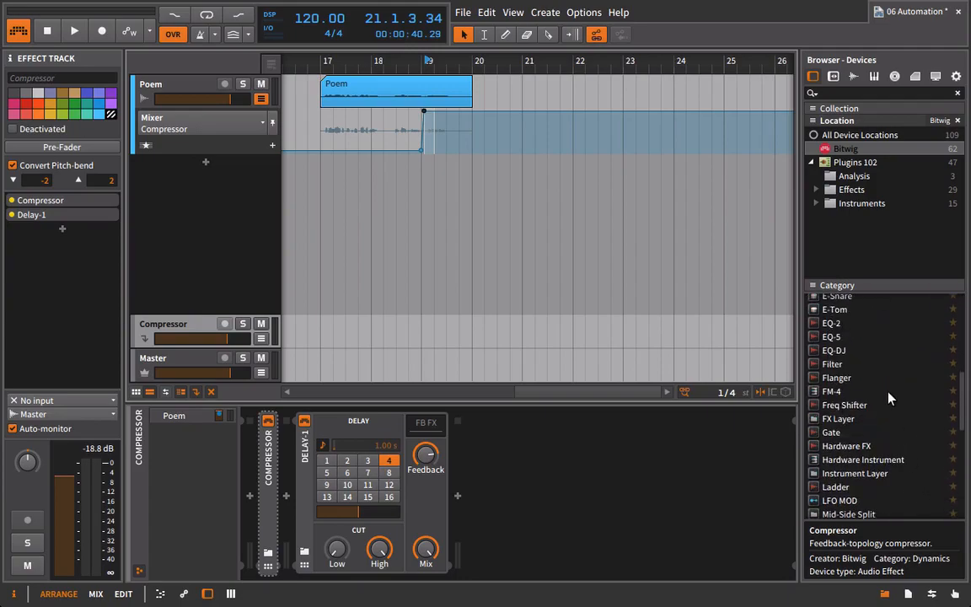
left_click_drag(843, 364, 582, 477)
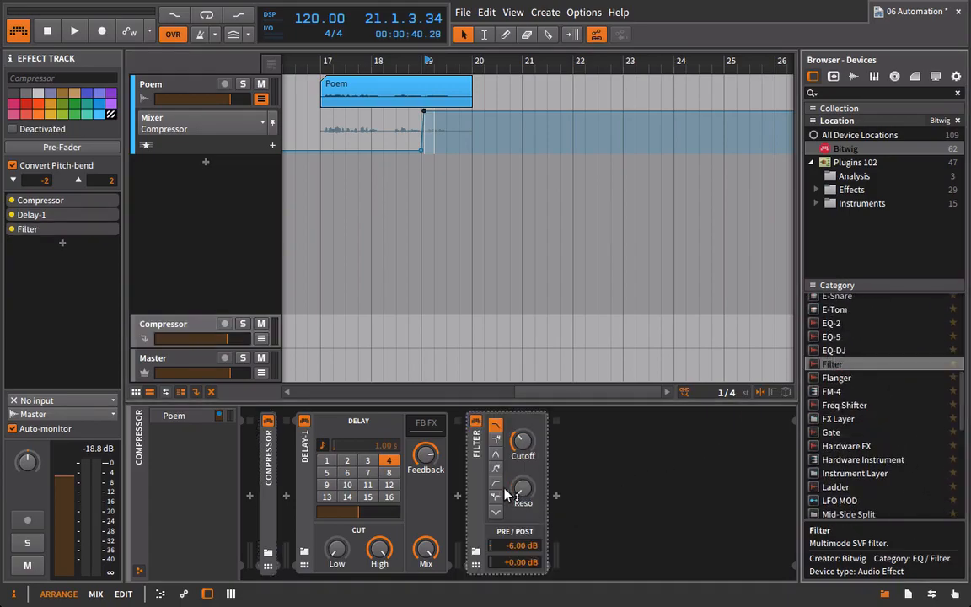
Set the Filter's pre gain to 0 dB and show the effect track's automation lane for the fully opened cutoff
double_click(516, 545)
type("0")
key("Return")
left_click(260, 338)
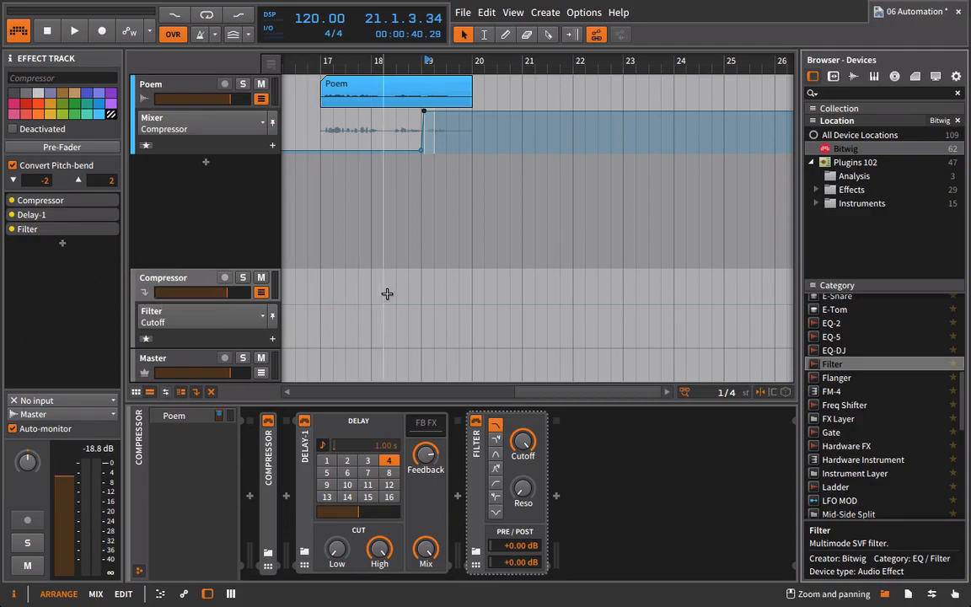
Automate the filter cutoff to fall from 19.9 kHz at 19.4.1 to 323 Hz at 22.1.1 while playing from bar 17
left_click(458, 305)
left_click(458, 305)
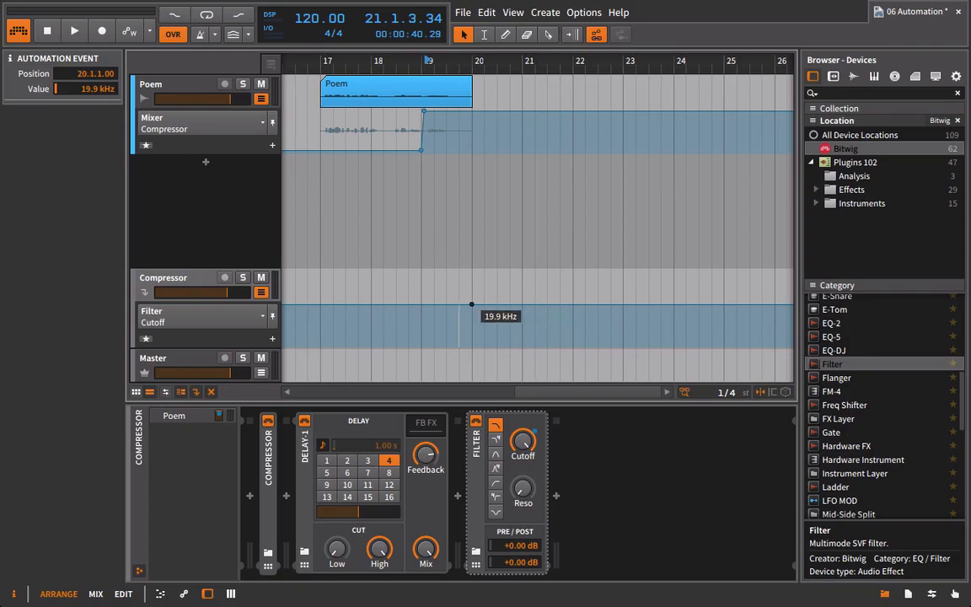
left_click(327, 57)
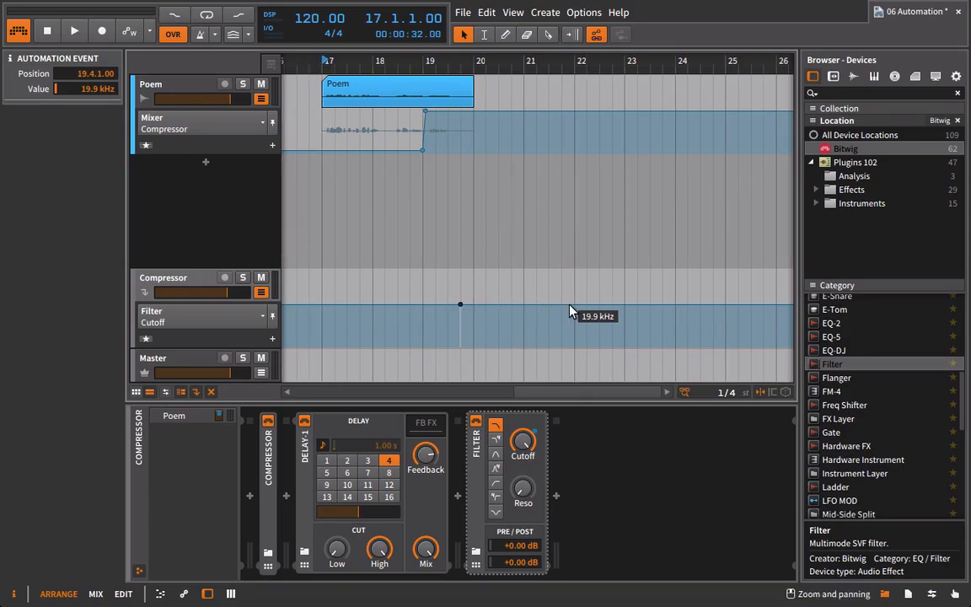
key("space")
left_click_drag(552, 310, 574, 328)
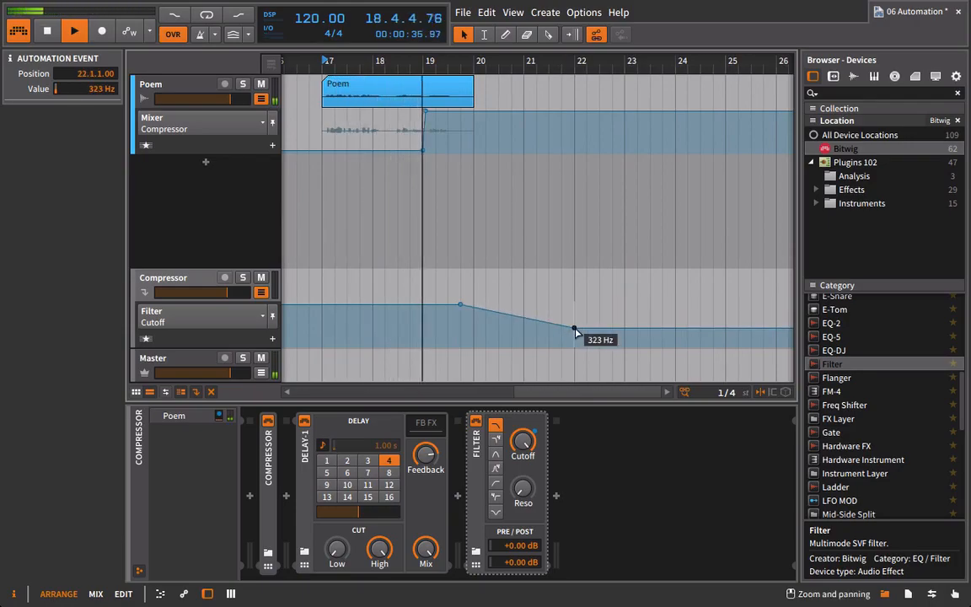
Raise the Filter's resonance and the Delay-1 feedback during playback
left_click(522, 504)
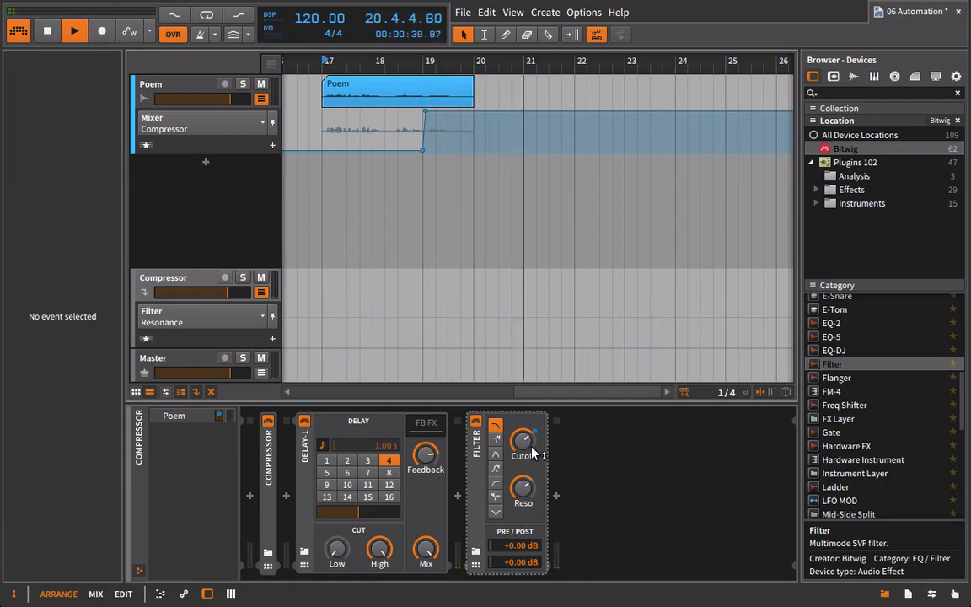
left_click(426, 456)
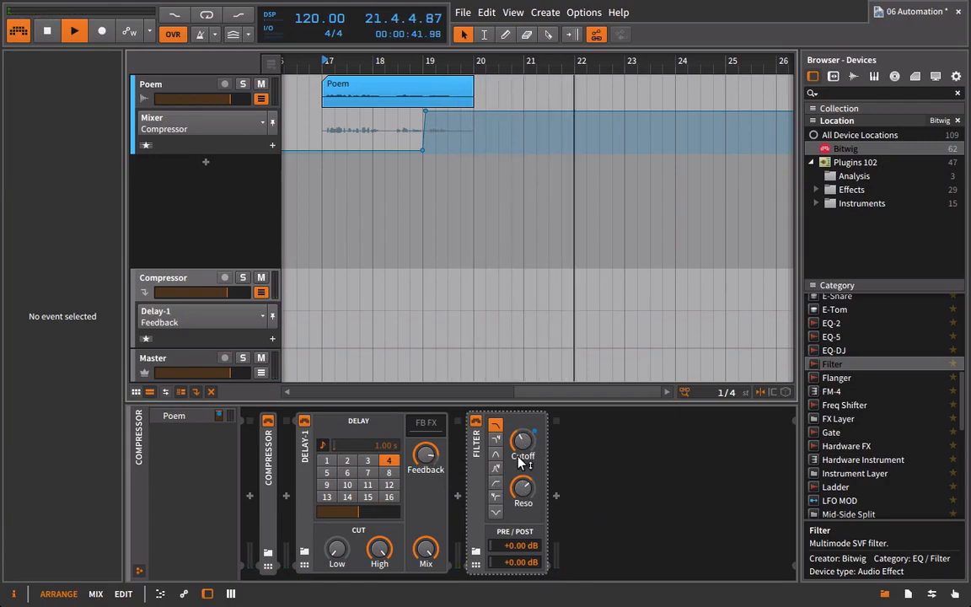
Automate the Filter's pre gain to rise from about 0 dB at 20.2 to +7.40 dB at 23.1.1, and play it
left_click(531, 545)
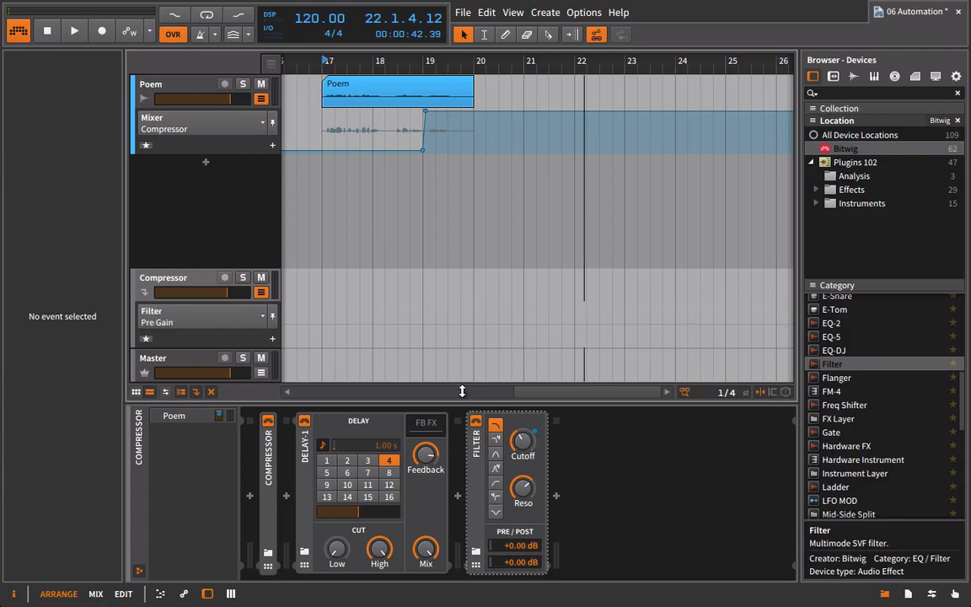
left_click(484, 325)
left_click_drag(574, 326, 624, 318)
key("space")
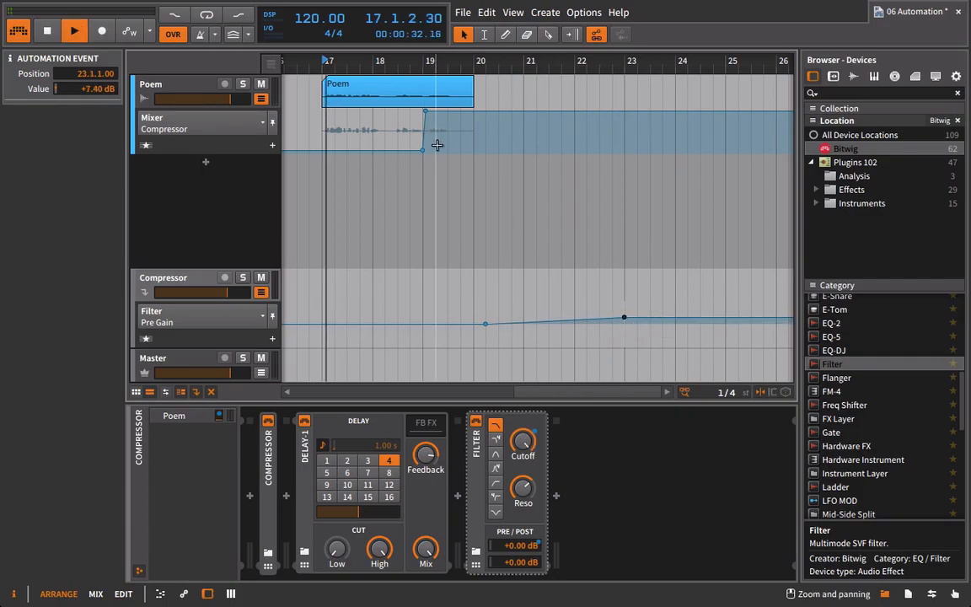
Lower the cutoff sweep's end point at bar 22 and move its start point to 19.3.1 at 17.4 kHz
left_click(523, 440)
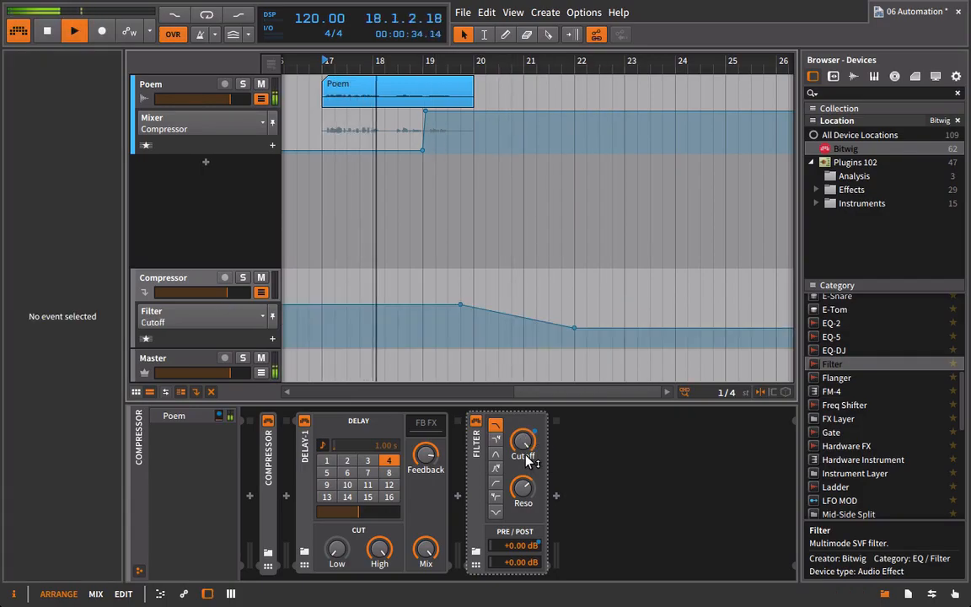
left_click_drag(574, 327, 564, 344)
left_click_drag(459, 304, 449, 305)
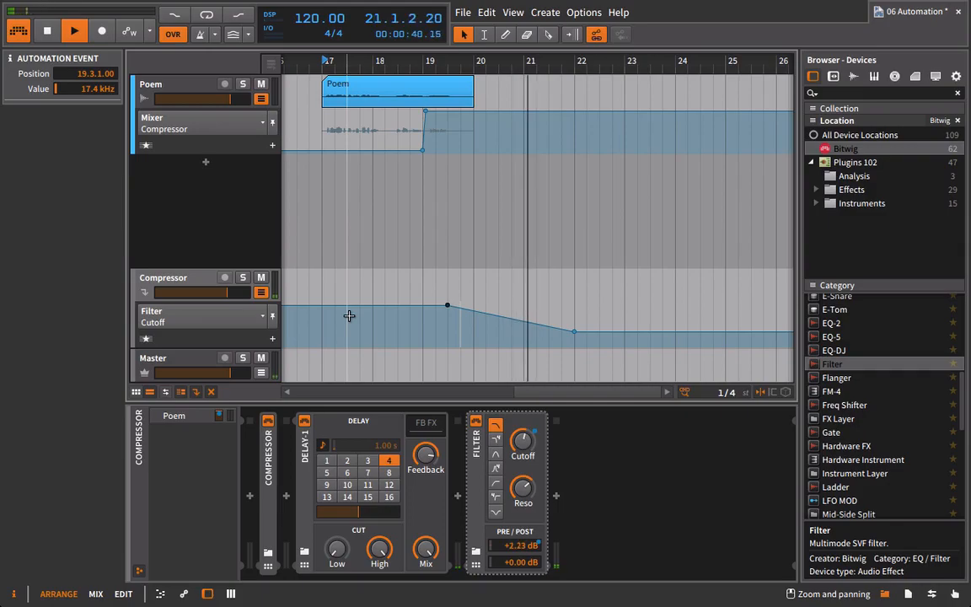
Lower the Compressor track's volume slightly, stop playback and delete the Filter from its device chain
left_click_drag(227, 293, 222, 294)
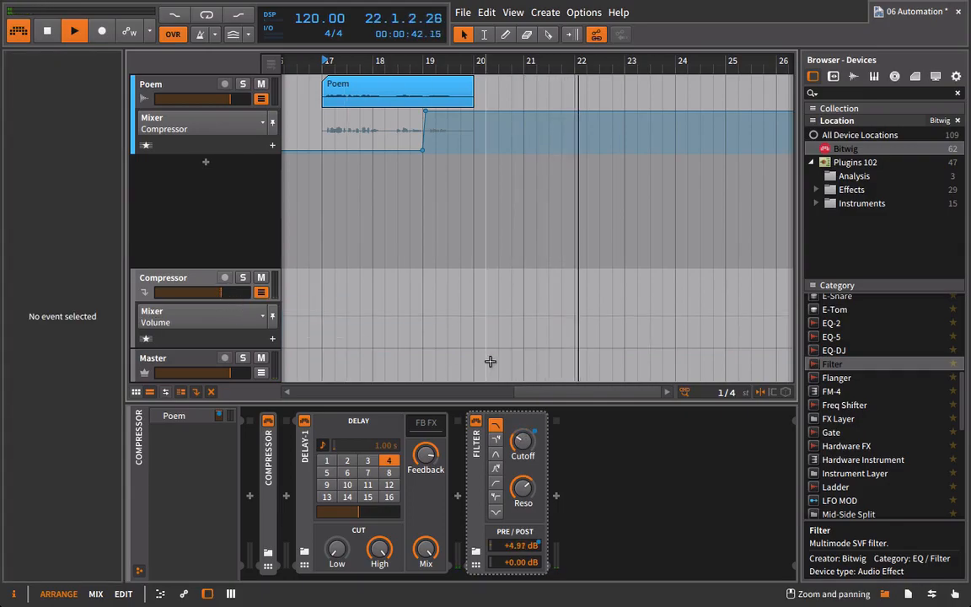
key("space")
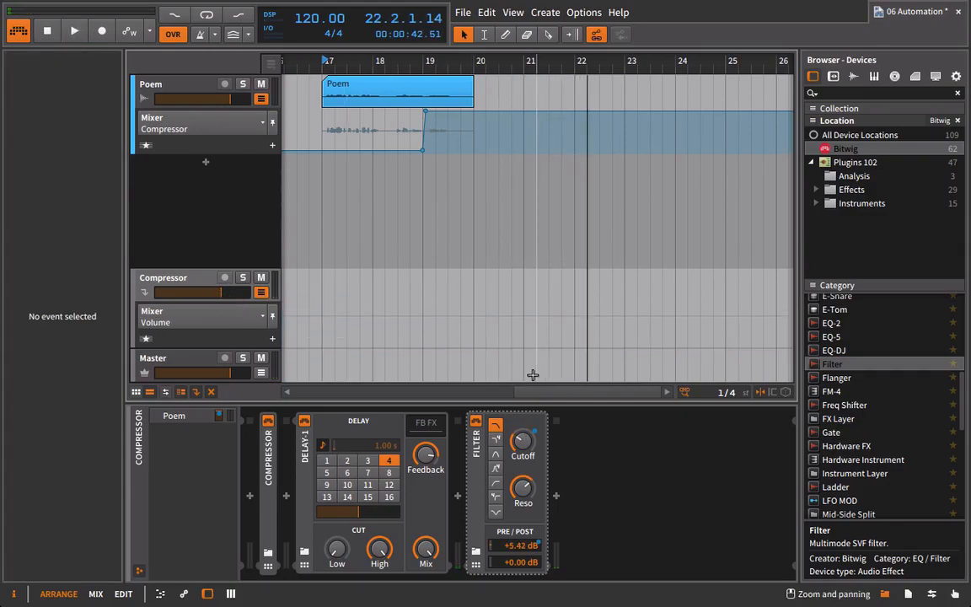
left_click(475, 440)
key("Delete")
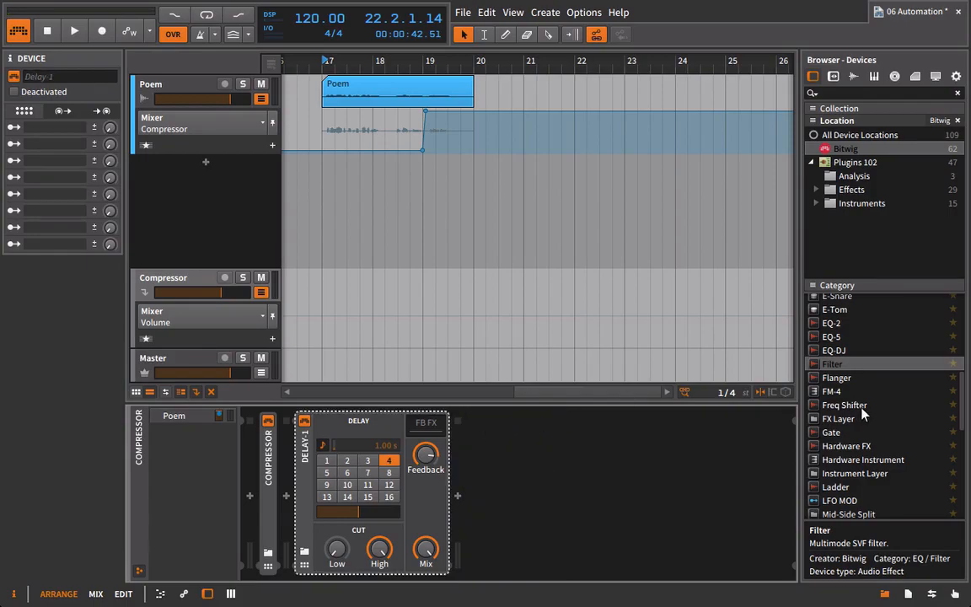
Add a Reverb after Delay-1, set its mid-band reverb time to 2.63 s and turn its Mix down to zero
scroll(885, 446, "down", 6)
scroll(873, 462, "down", 1)
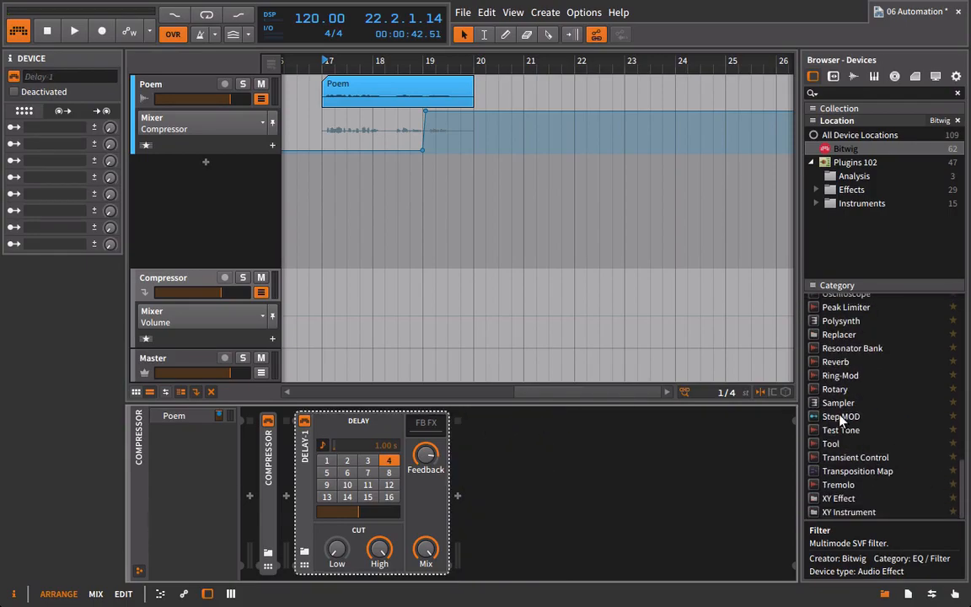
left_click(835, 363)
left_click_drag(861, 385, 593, 506)
left_click_drag(549, 550, 549, 539)
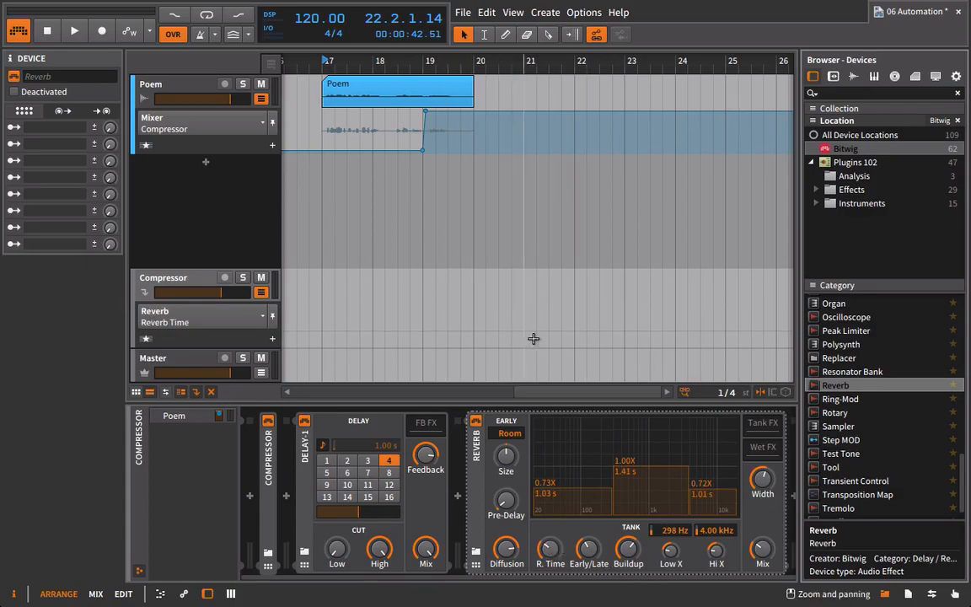
left_click(763, 550)
left_click_drag(552, 552, 430, 283)
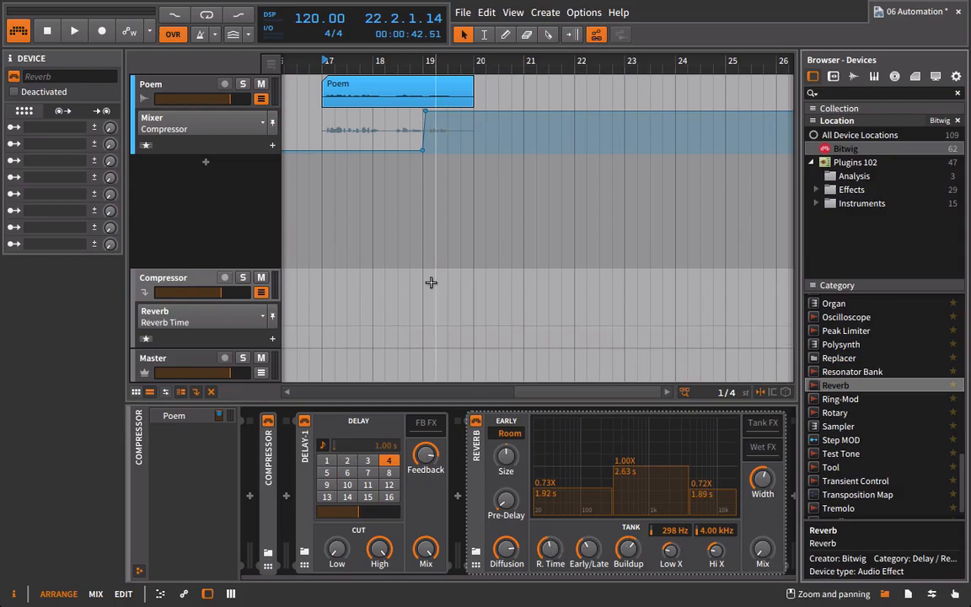
Automate the Reverb's Mix to rise from 0% at 19.3.1 to a higher level at bar 22, playing from bar 17
left_click(451, 323)
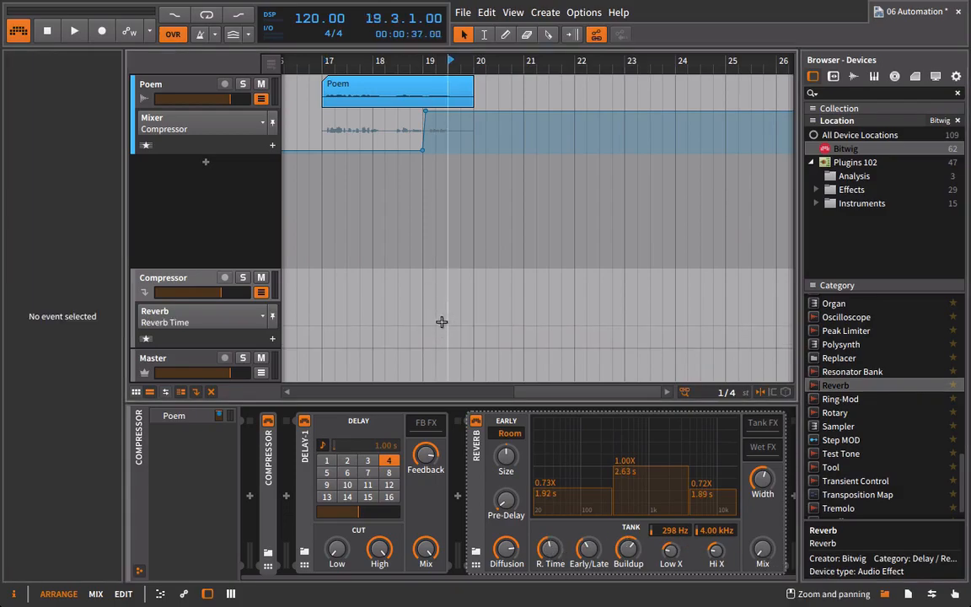
left_click(768, 562)
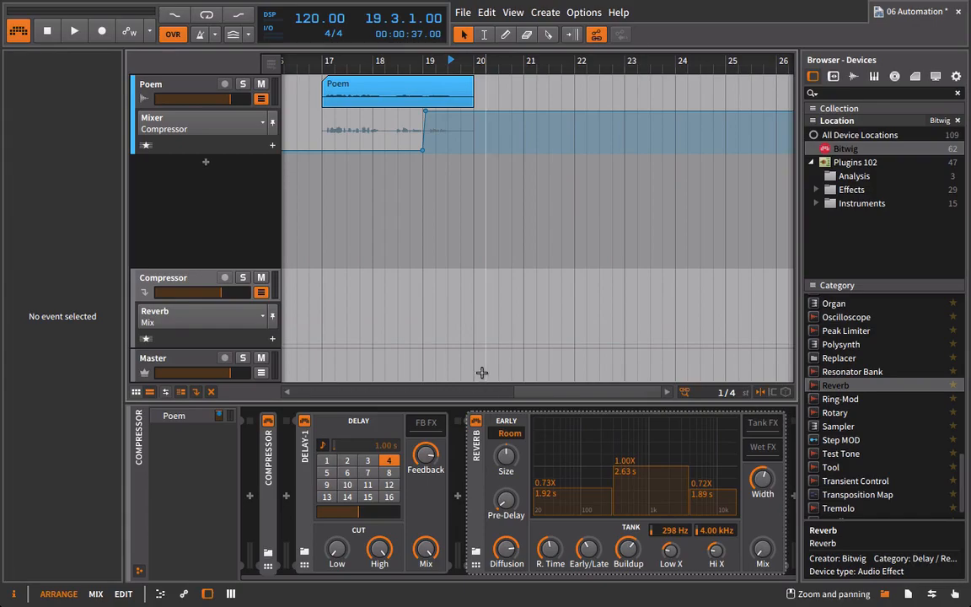
left_click(460, 344)
left_click_drag(489, 344, 573, 317)
left_click(331, 56)
key("space")
left_click_drag(464, 343, 451, 343)
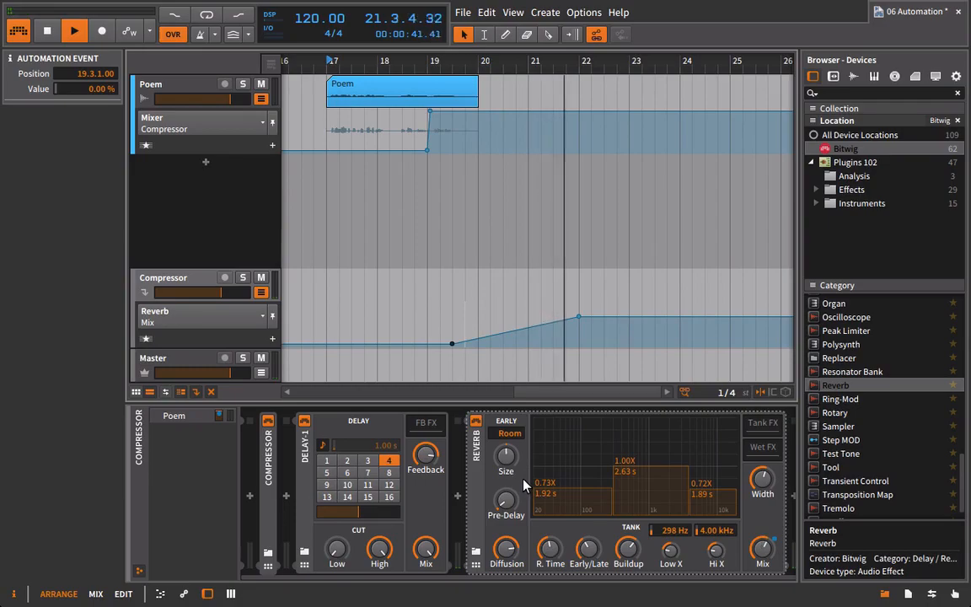
Move the start of the Reverb Mix ramp to 18.4.1 and raise the mid-band reverb time to 2.95 s during playback
left_click_drag(452, 343, 413, 343)
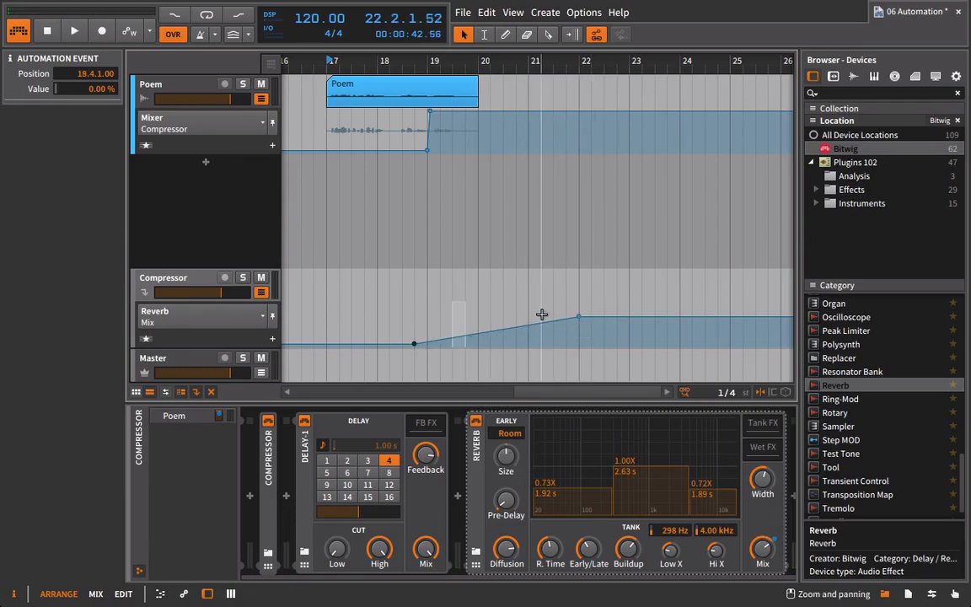
left_click_drag(418, 60, 422, 60)
key("space")
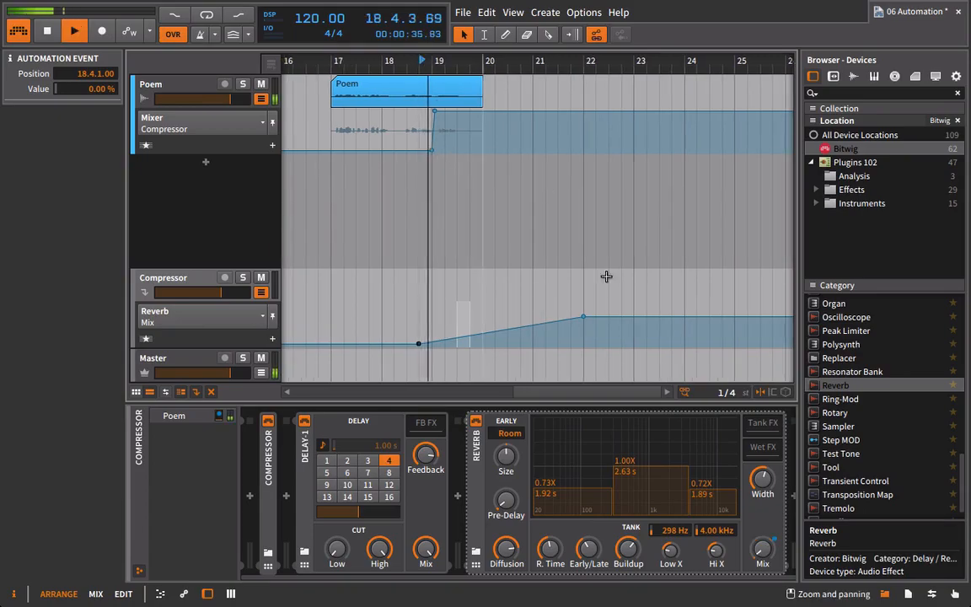
left_click_drag(549, 549, 550, 540)
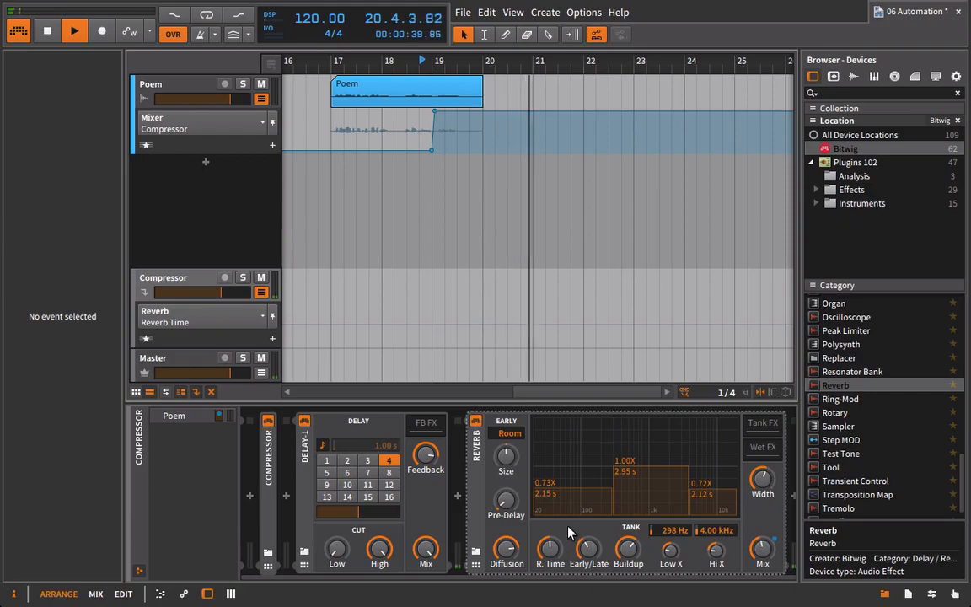
Stop playback and delete the Reverb from the Compressor track's device chain
key("space")
left_click(177, 278)
double_click(180, 279)
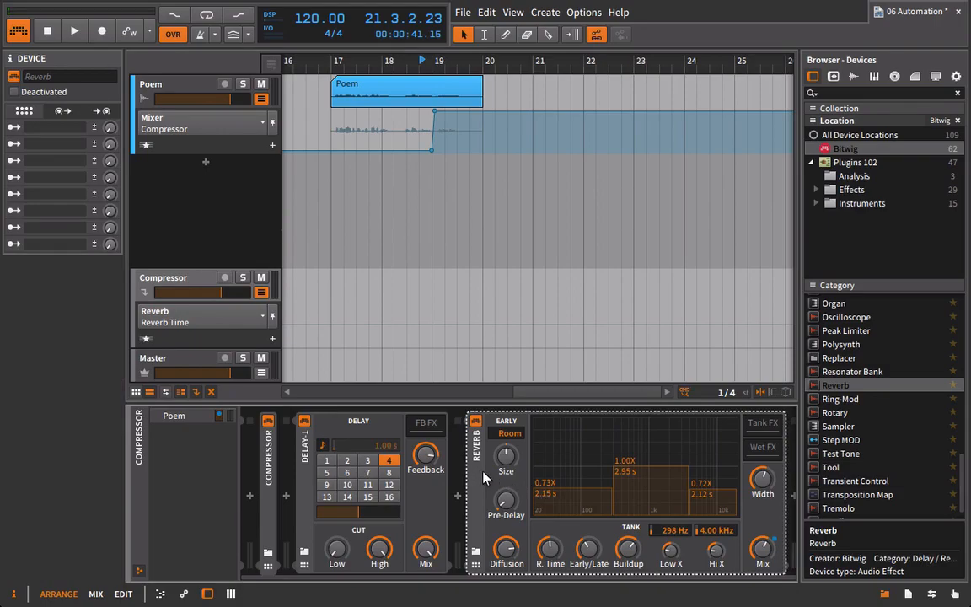
key("Delete")
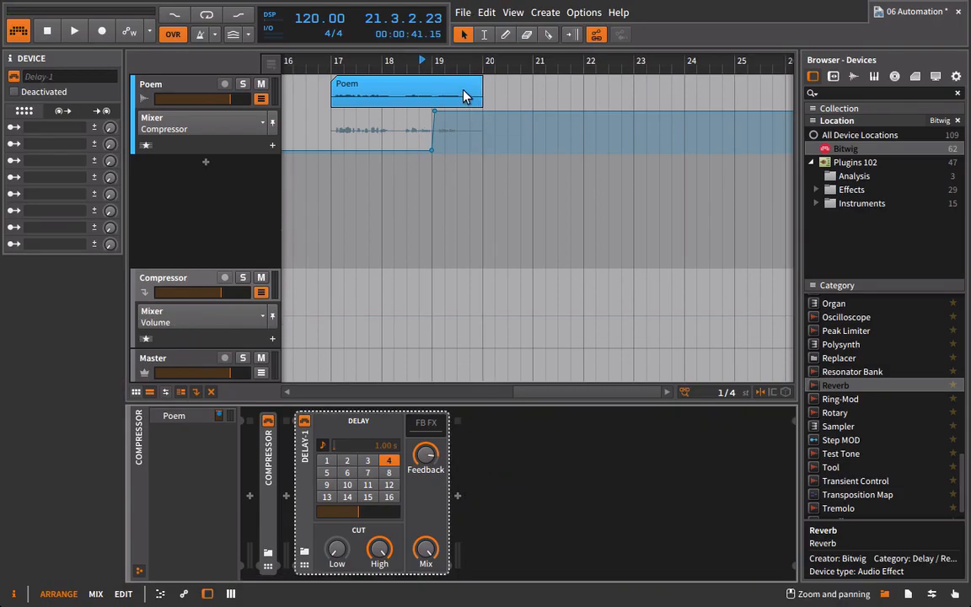
Add a Bit-8 after Delay-1, adjust its Quantize, and bring its Gate Threshold and Mix to minimum
scroll(911, 336, "up", 5)
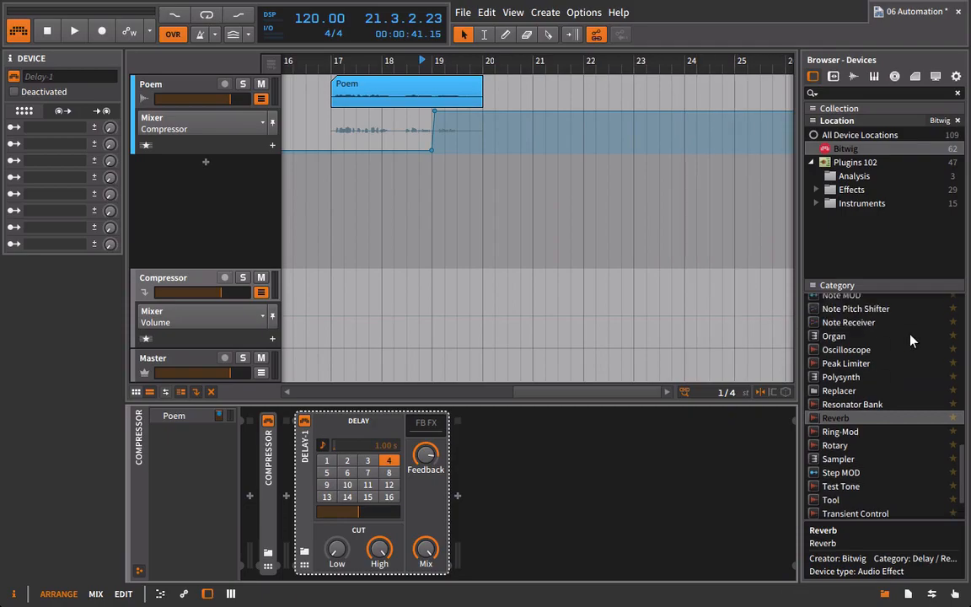
scroll(919, 397, "up", 15)
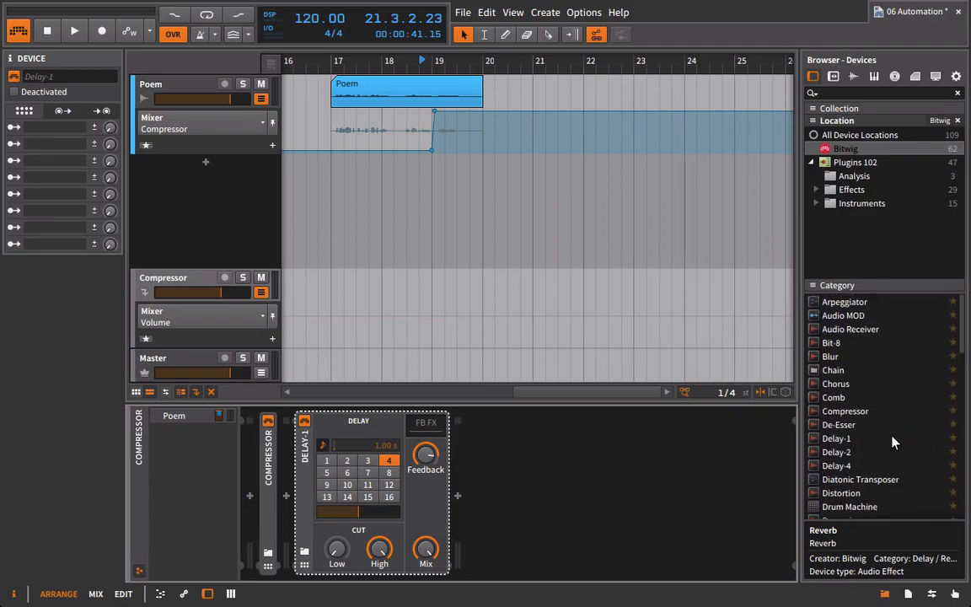
left_click_drag(835, 344, 590, 472)
left_click(504, 484)
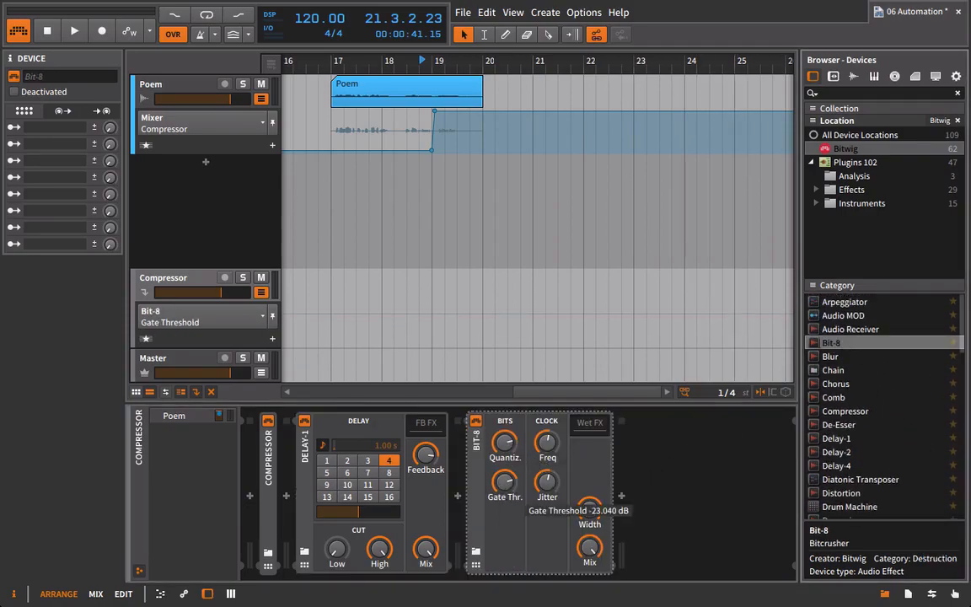
left_click_drag(503, 446, 494, 433)
left_click_drag(589, 548, 589, 604)
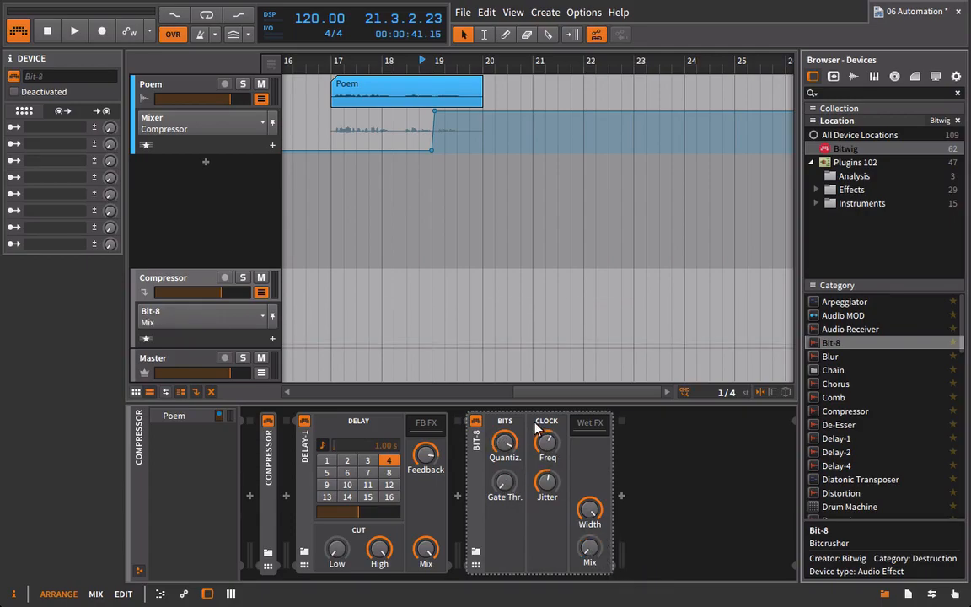
Automate Bit-8's Mix and clock Frequency between bars 19 and 22, with the Frequency peaking just after bar 21, and play it
left_click(444, 343)
left_click_drag(590, 344, 582, 321)
left_click(547, 442)
left_click(457, 320)
key("space")
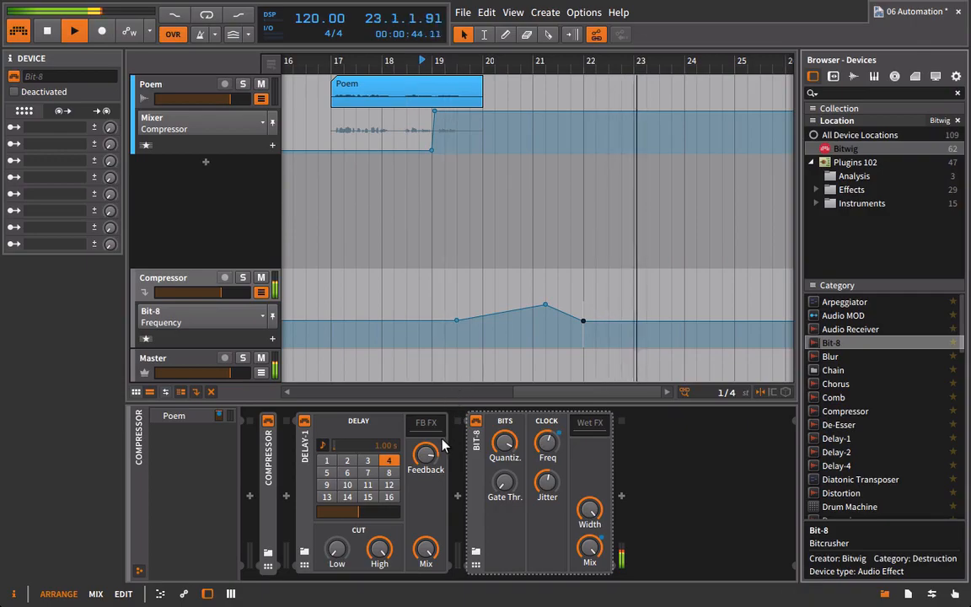
Reduce the Delay-1 feedback slightly during playback and delete the Bit-8
left_click(426, 455)
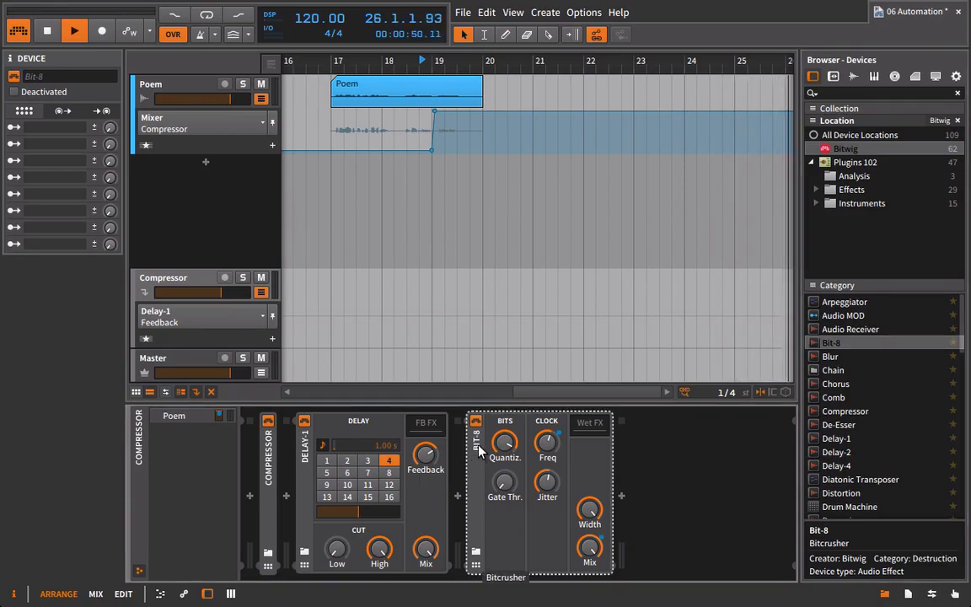
key("Delete")
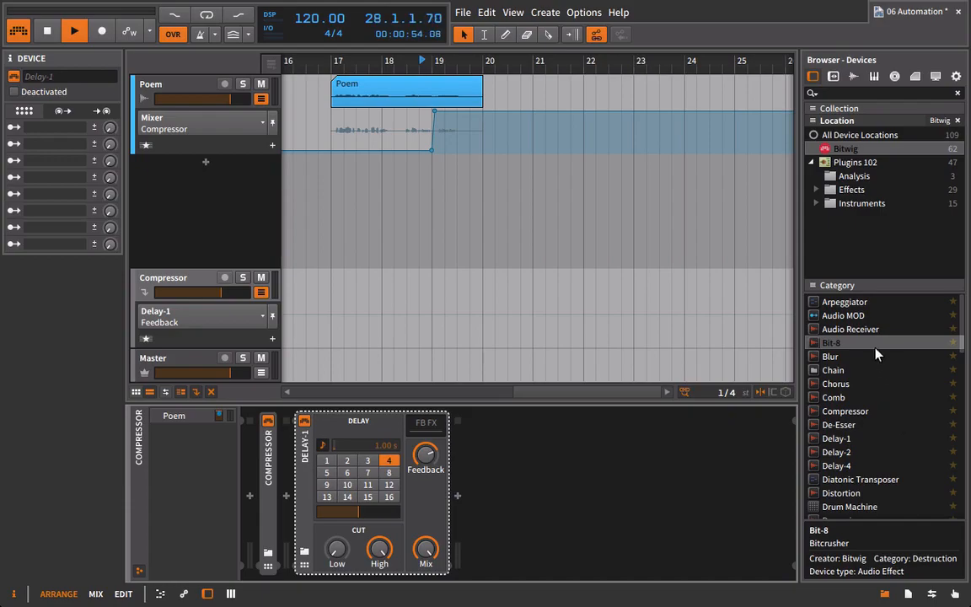
Add a Step MOD after Delay-1 and set its step rate to 1/4
scroll(843, 459, "down", 10)
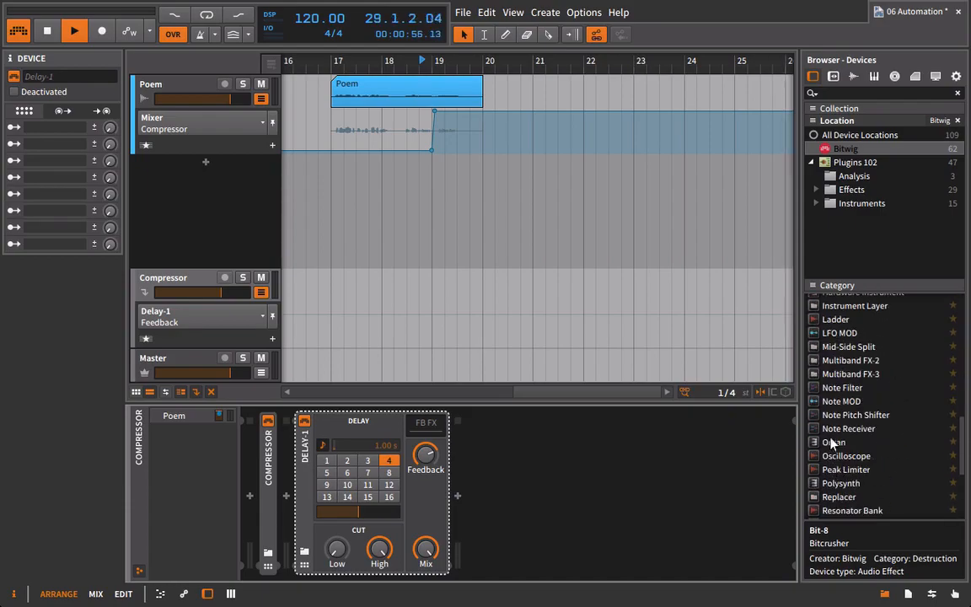
scroll(851, 392, "down", 5)
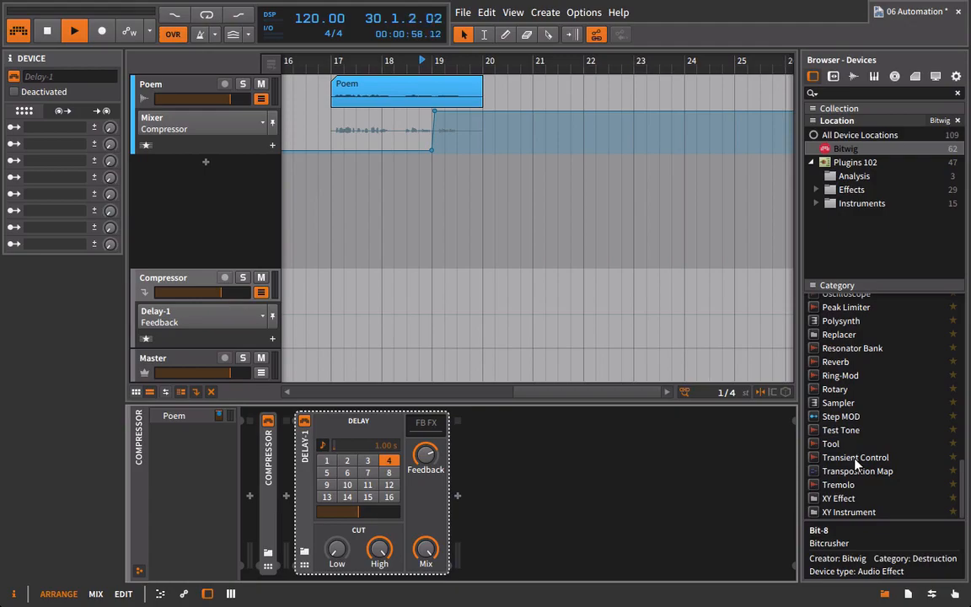
scroll(854, 447, "up", 1)
left_click(847, 440)
left_click_drag(864, 456, 622, 498)
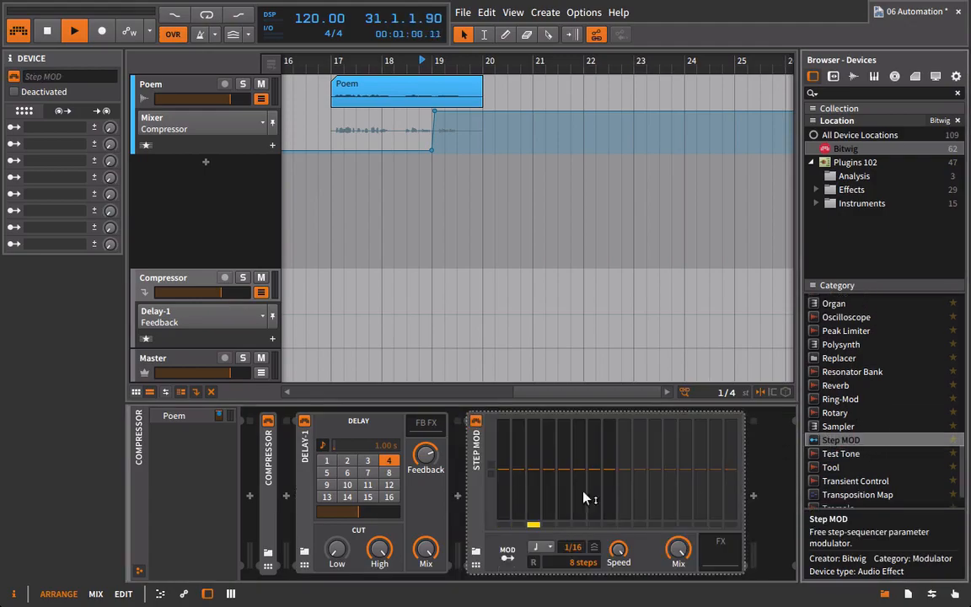
left_click_drag(583, 558, 624, 573)
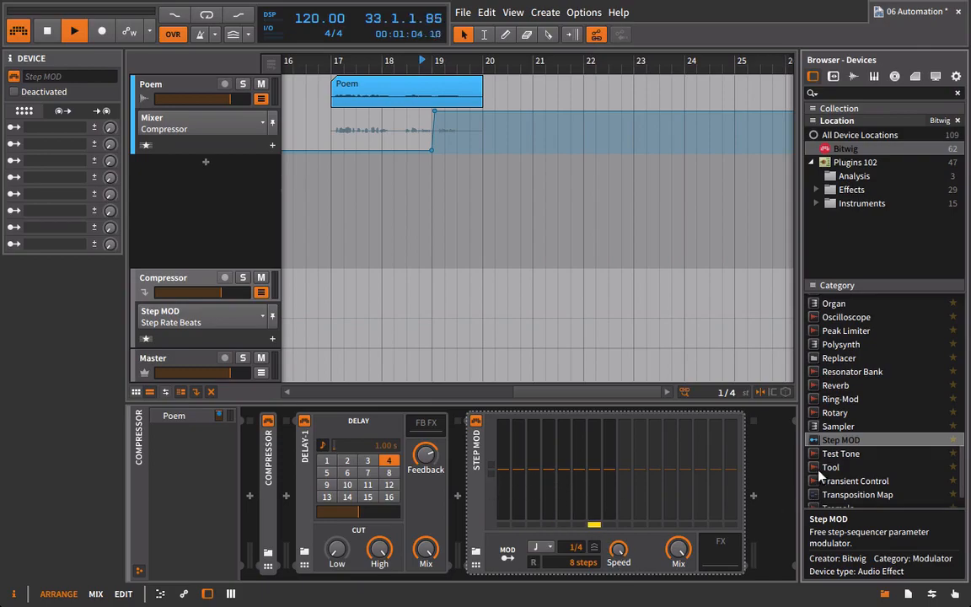
Insert a Flanger into the Step MOD's FX chain, turn its Mix down and hide the device browser
left_click_drag(799, 434, 802, 434)
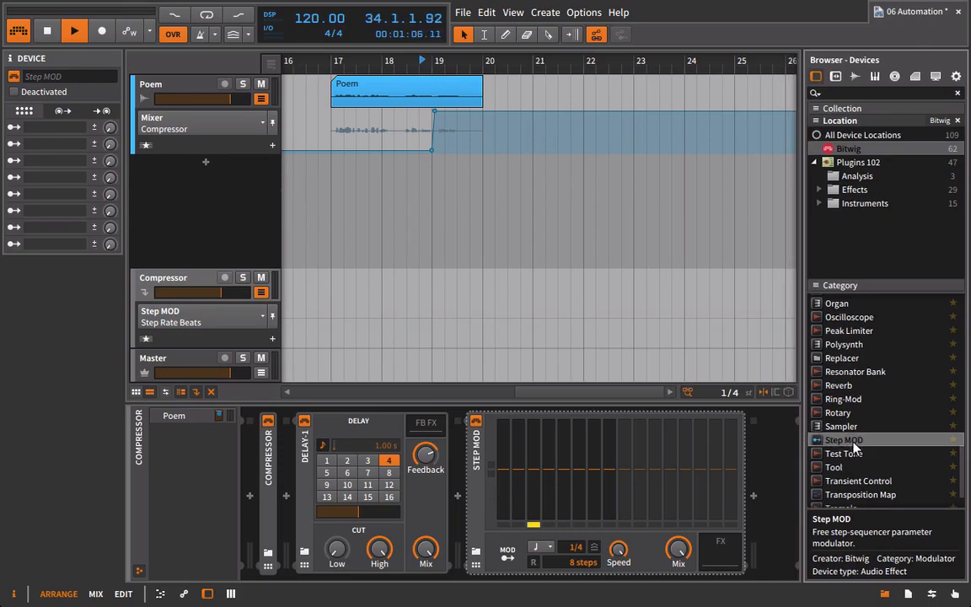
scroll(862, 454, "up", 1)
scroll(864, 457, "up", 1)
scroll(876, 465, "down", 2)
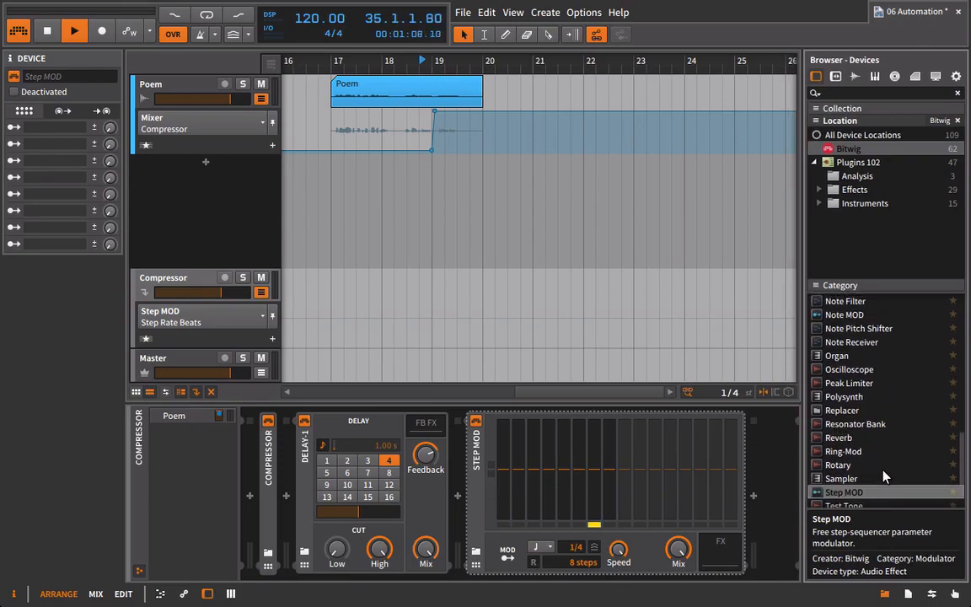
scroll(876, 464, "up", 5)
scroll(863, 461, "up", 2)
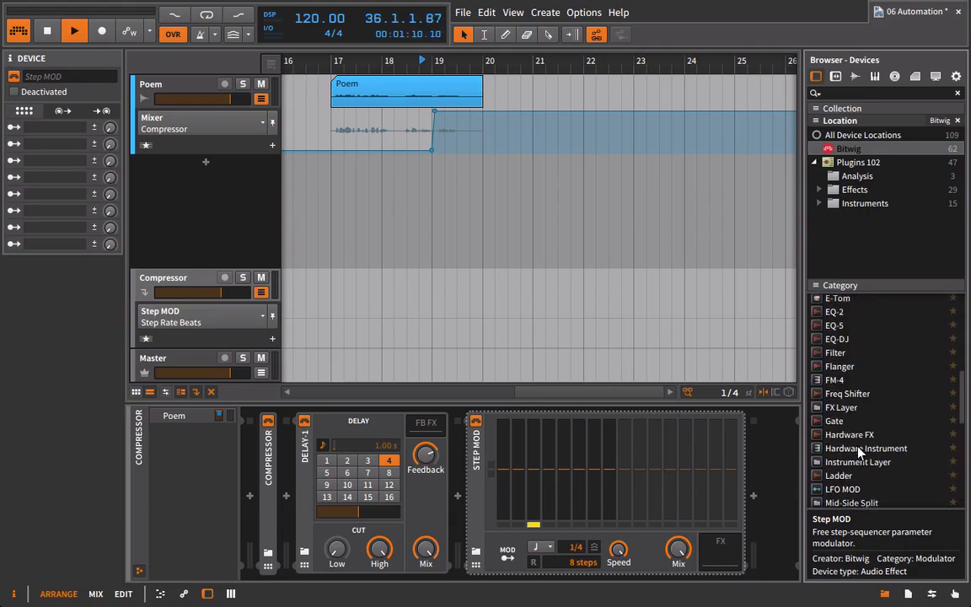
left_click(841, 369)
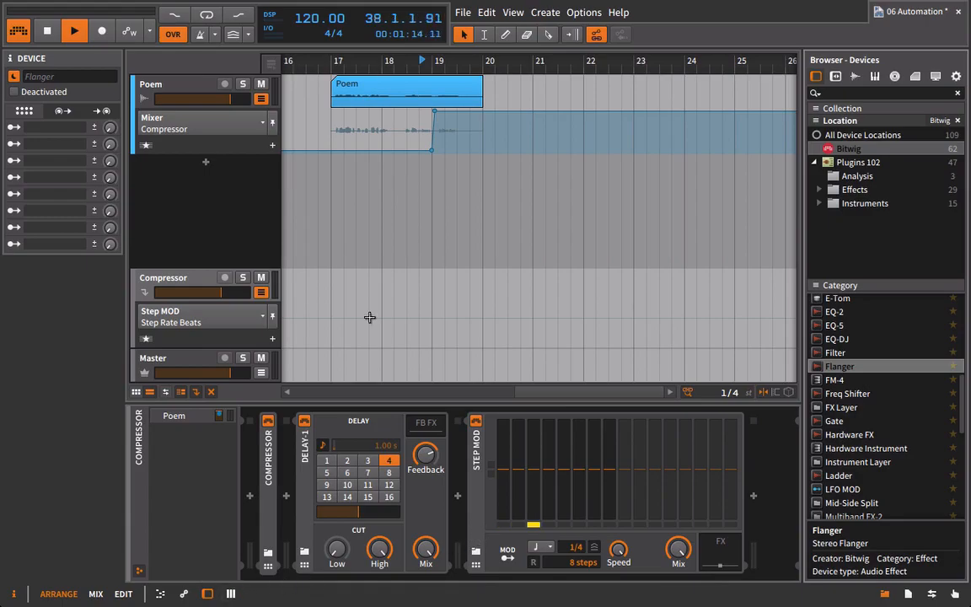
left_click(706, 567)
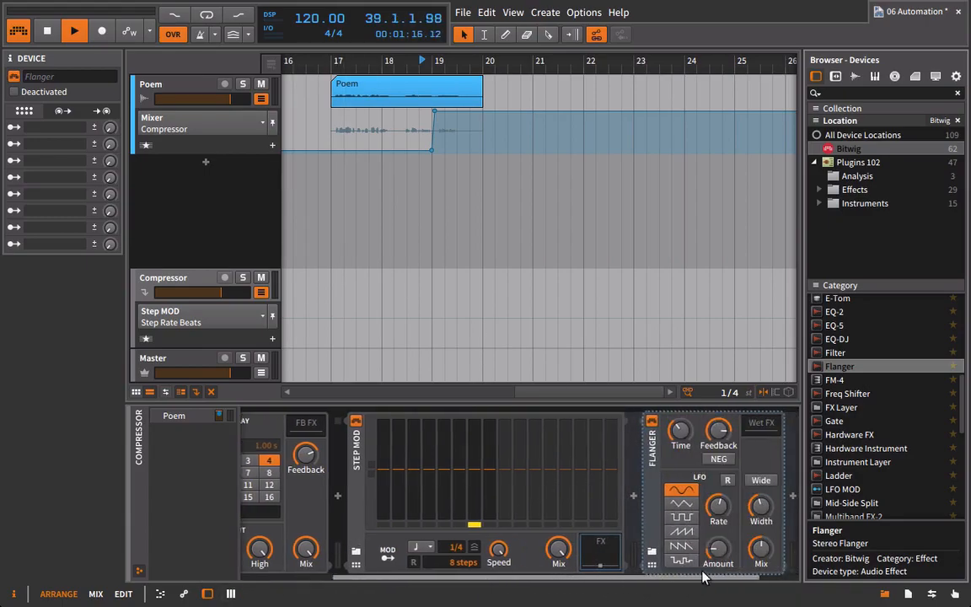
left_click(887, 595)
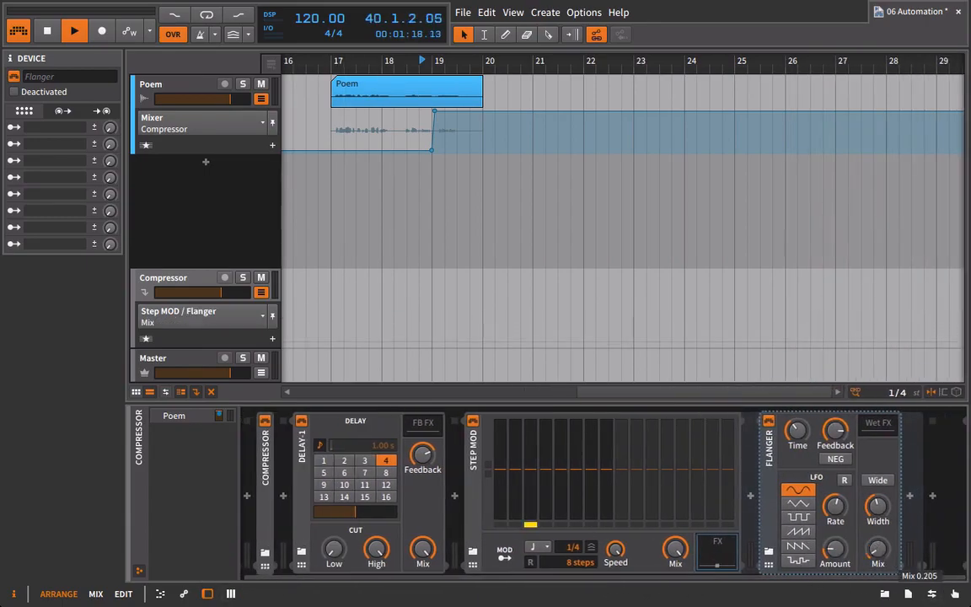
Map the Step MOD to the Flanger's Mix with an amount of +0.80, and also to its Feedback, Width and LFO Amount
left_click(504, 552)
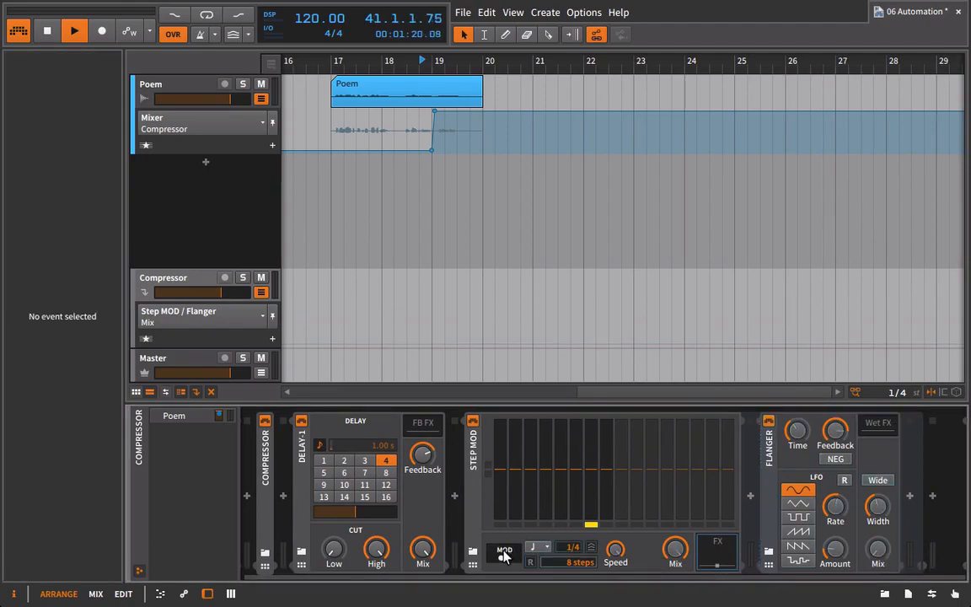
left_click_drag(877, 549, 877, 527)
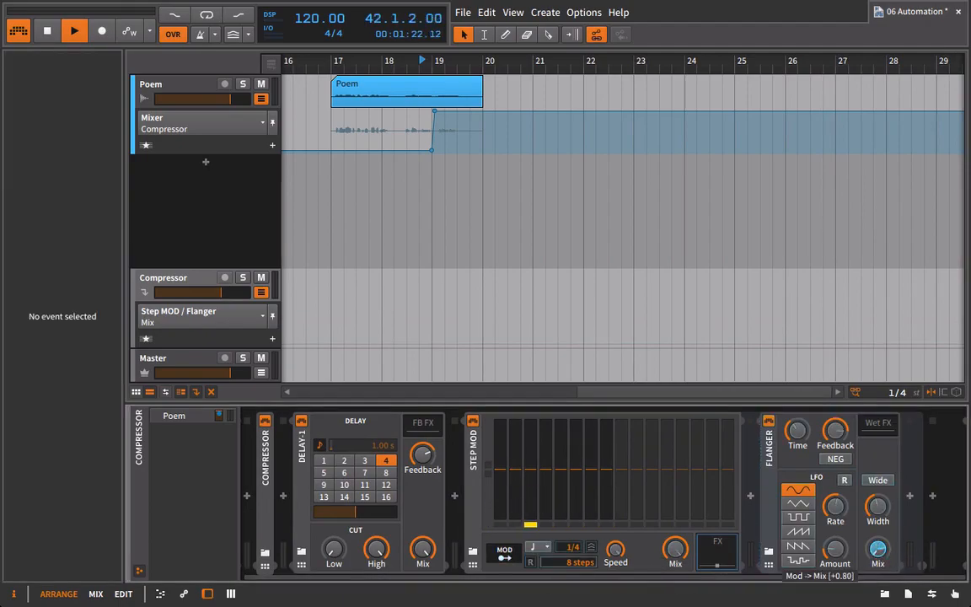
left_click(504, 552)
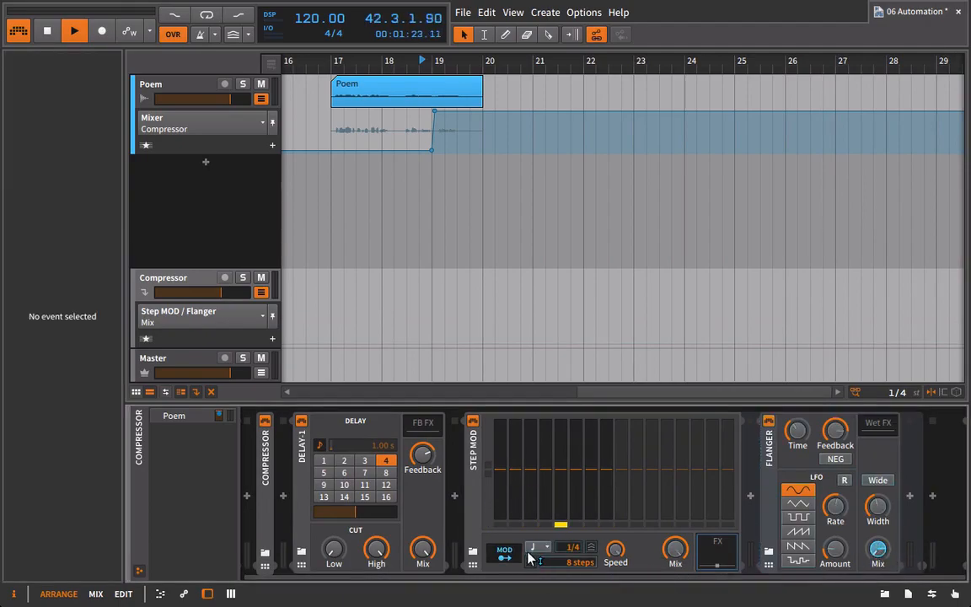
left_click(840, 445)
left_click_drag(881, 513, 881, 475)
left_click_drag(839, 556, 839, 490)
left_click(497, 558)
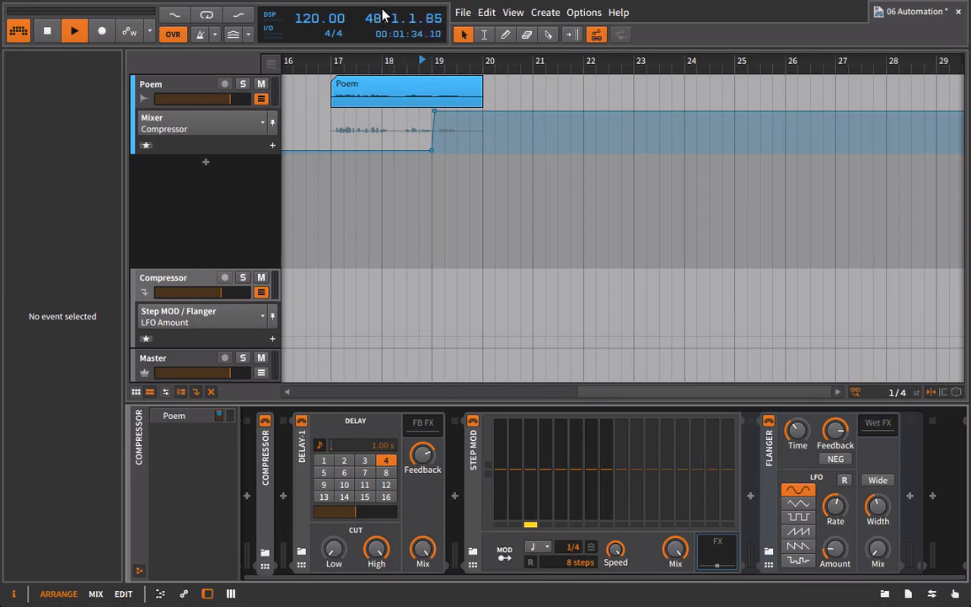
Set the playback start to bar 17 and raise steps 1 to 4 and step 7 of the Step MOD to varying heights
left_click_drag(393, 61, 387, 61)
left_click(328, 68)
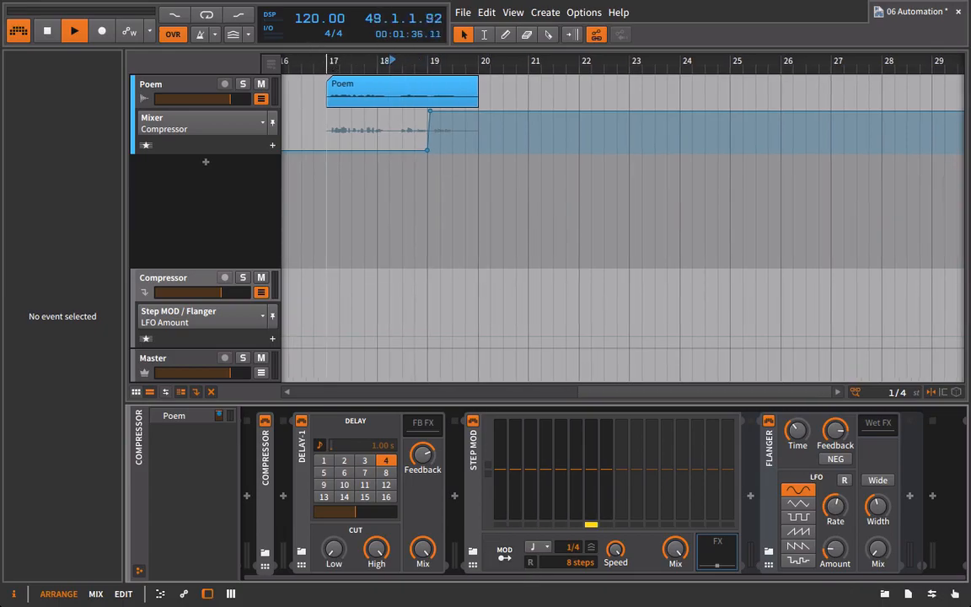
mouse_move(503, 472)
left_mouse_down()
mouse_move(501, 436)
mouse_move(516, 452)
mouse_move(530, 449)
mouse_move(530, 430)
mouse_move(546, 456)
mouse_move(592, 466)
mouse_move(592, 438)
left_mouse_up()
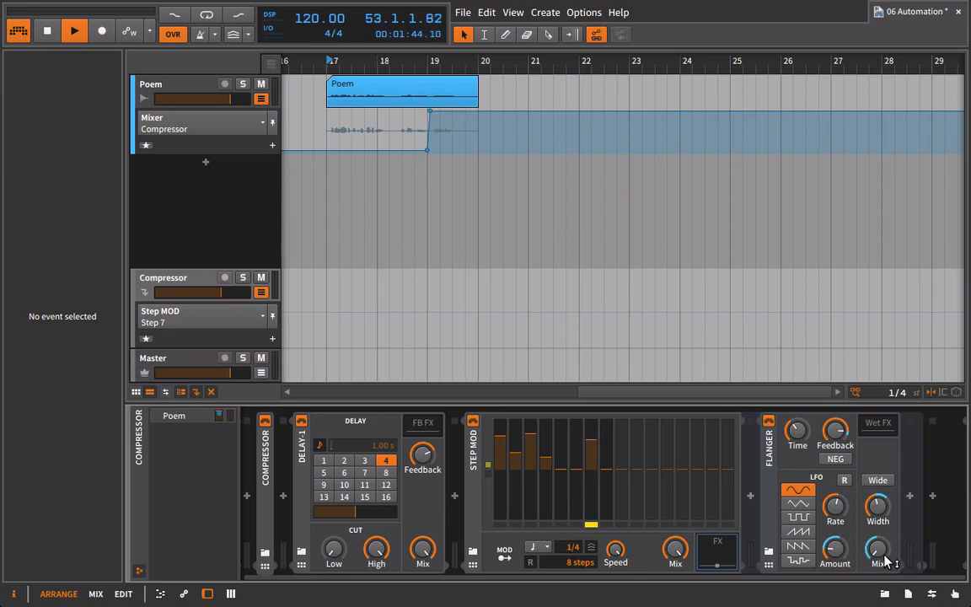
Enable Retrigger on the Step MOD and audition the modulated flanger throw from bar 17
mouse_move(885, 562)
left_click(530, 562)
key("space")
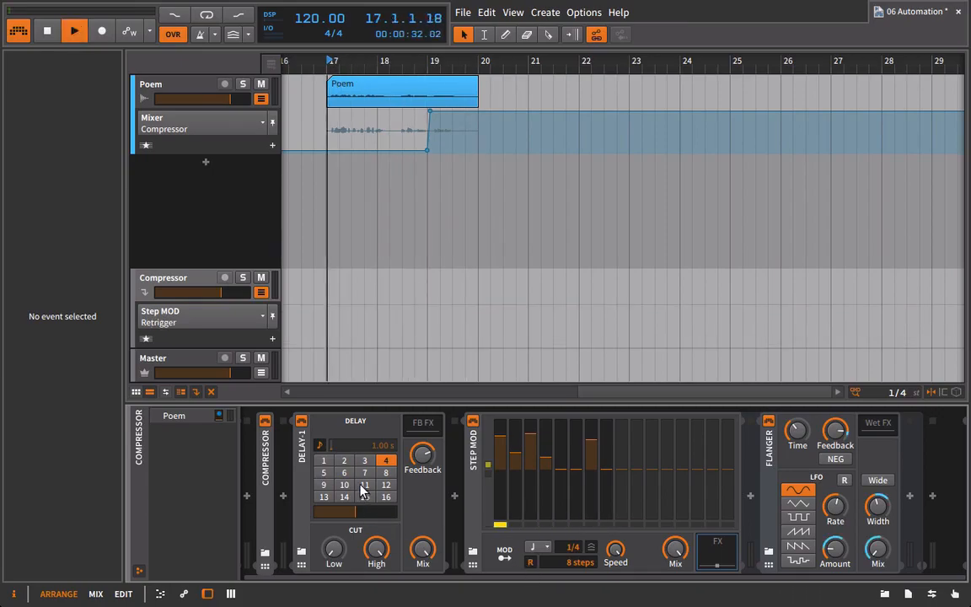
key("space")
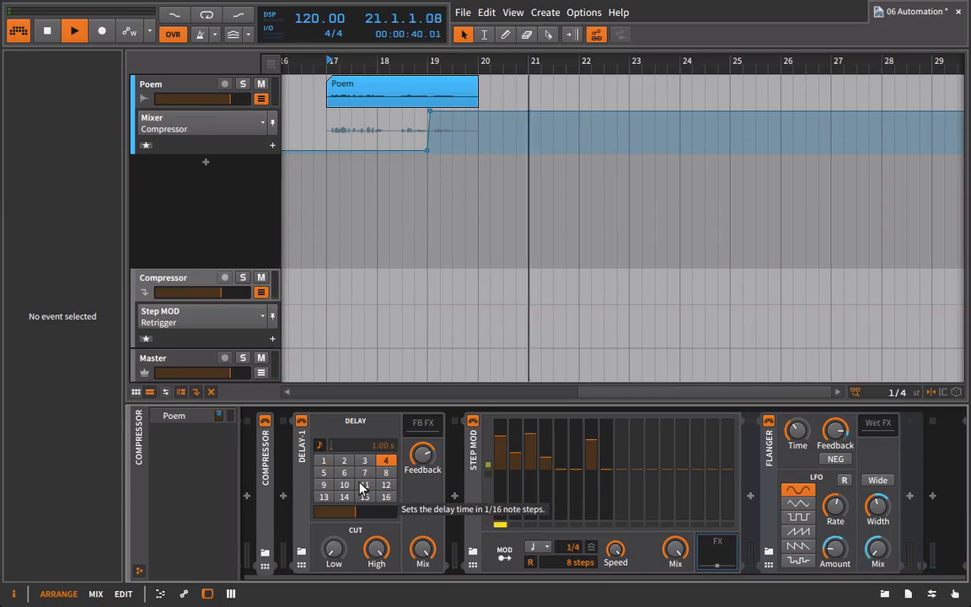
key("space")
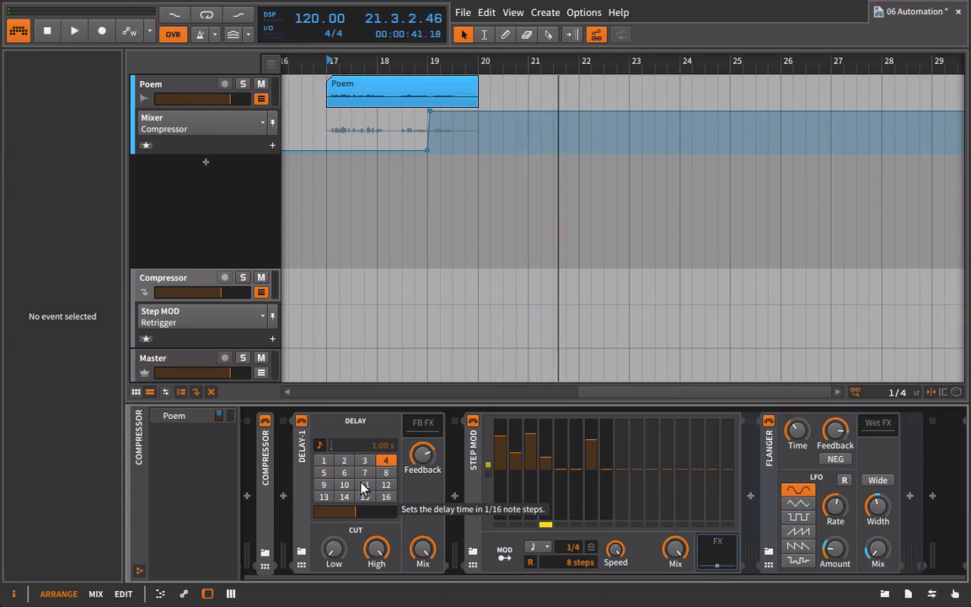
Delete the Step MOD, including its Flanger, from the Compressor effect track
left_click(478, 444)
key("Delete")
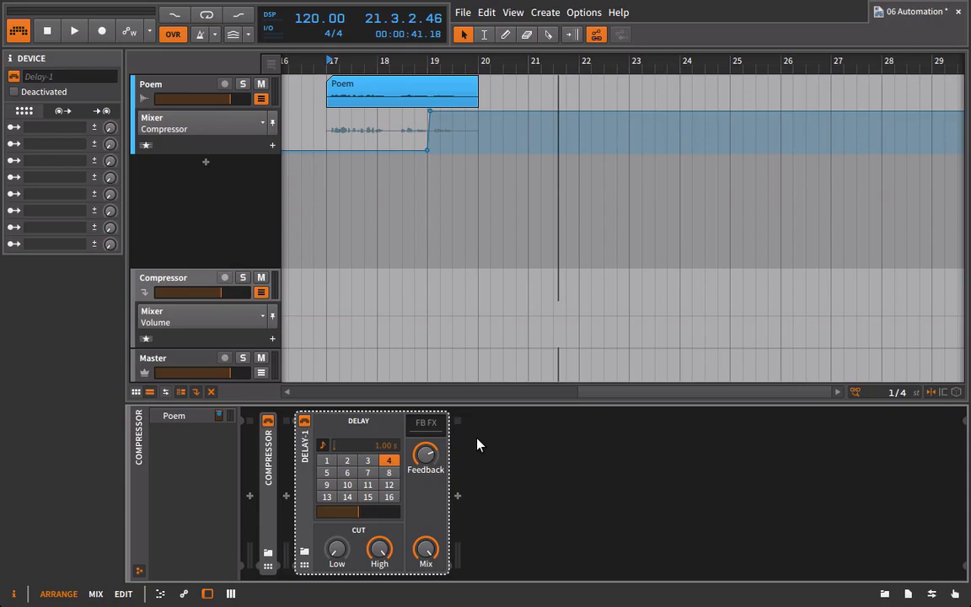